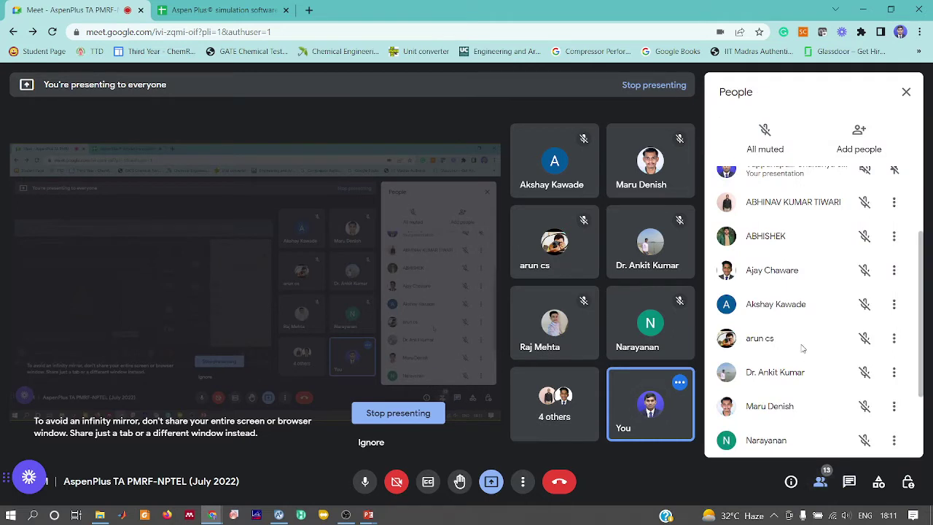
# Look through the meeting's participant list and read the recent in-call messages about the lecture and assignment errors.
pyautogui.scroll(5, 801, 348)
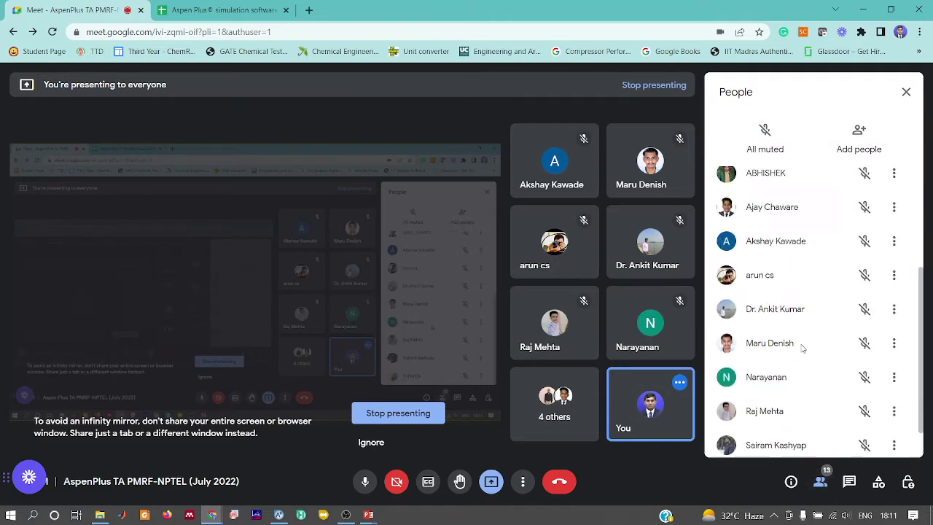
pyautogui.scroll(-4, 802, 348)
pyautogui.scroll(-2, 802, 349)
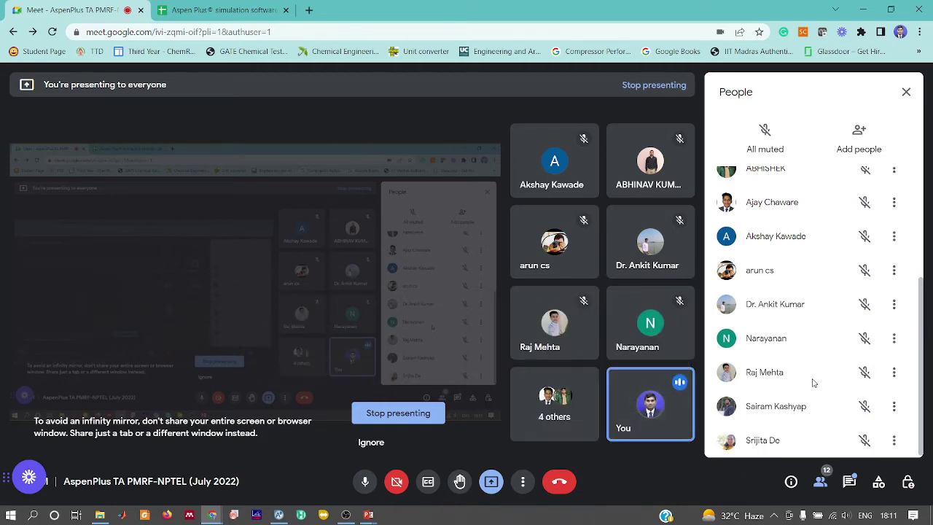
pyautogui.click(849, 482)
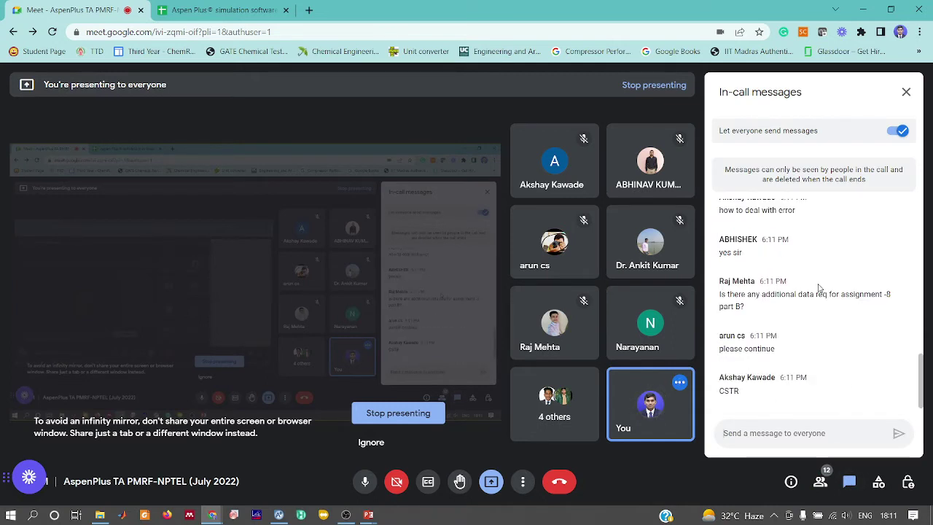
pyautogui.scroll(2, 817, 288)
pyautogui.scroll(-2, 817, 288)
pyautogui.scroll(2, 818, 288)
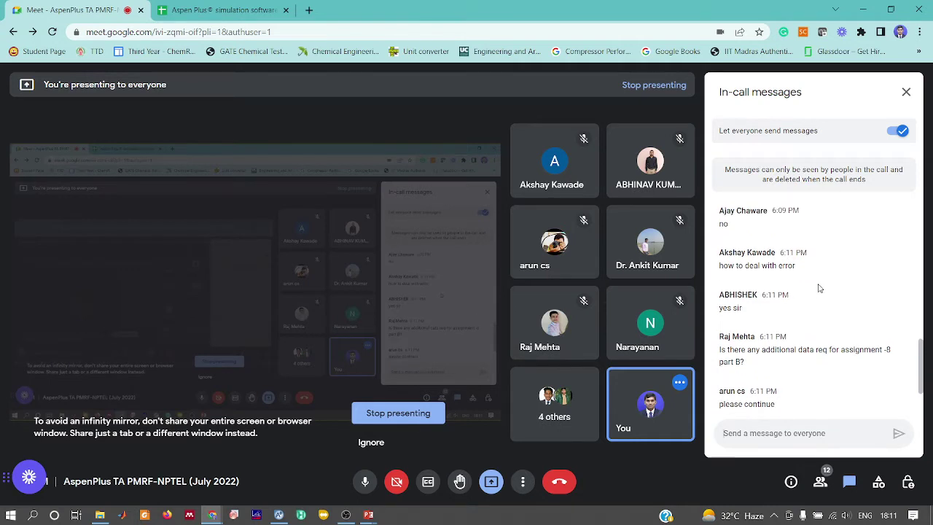
pyautogui.scroll(-2, 818, 288)
pyautogui.scroll(3, 817, 288)
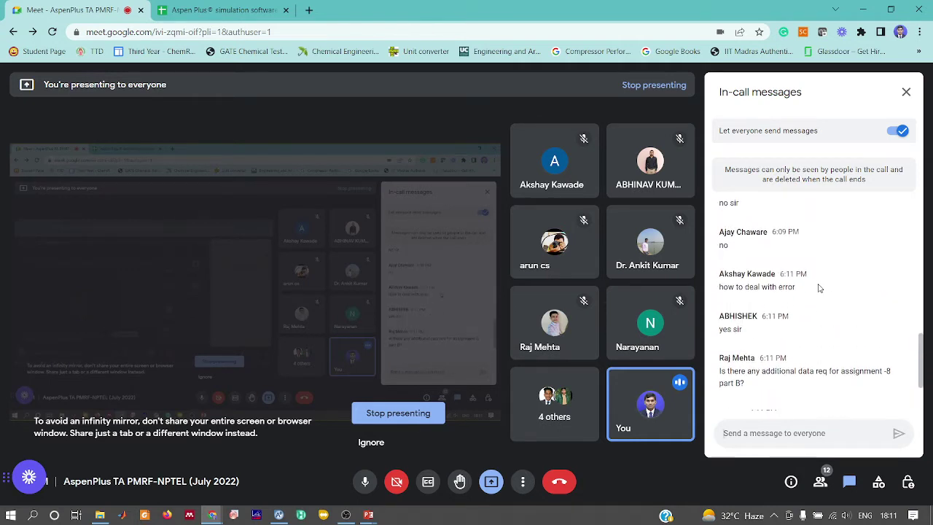
pyautogui.scroll(-3, 817, 288)
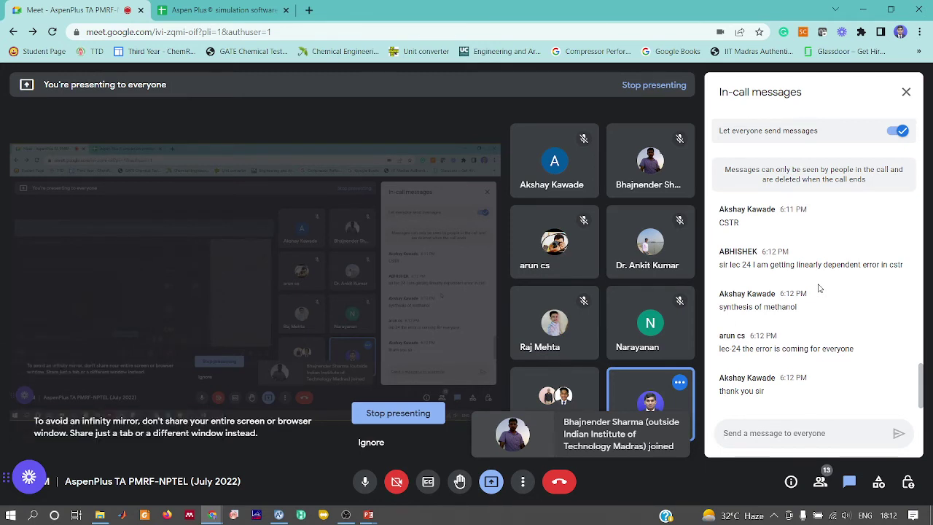
pyautogui.scroll(3, 818, 288)
pyautogui.scroll(-2, 818, 288)
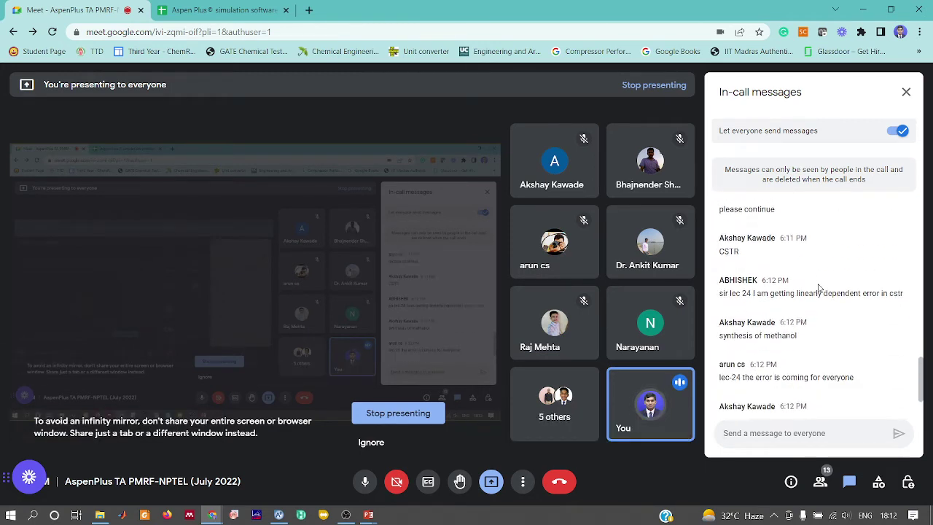
pyautogui.scroll(-1, 818, 288)
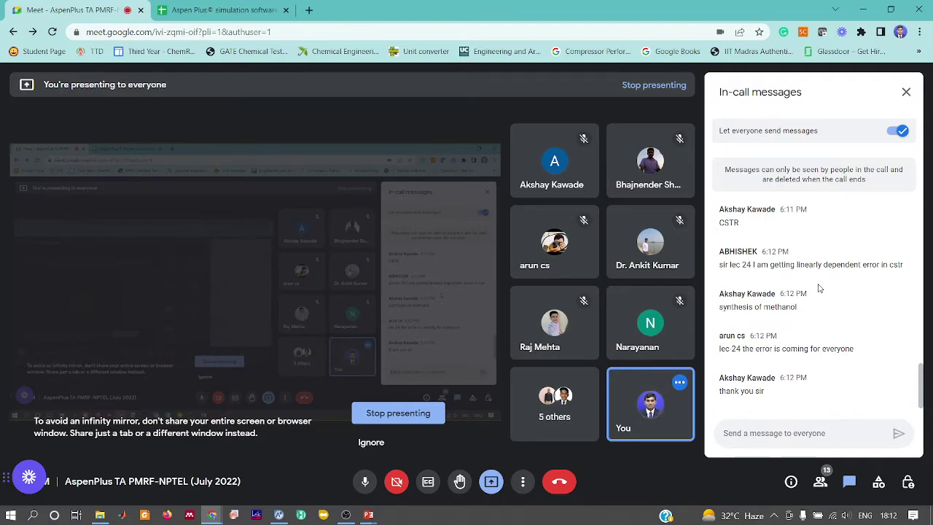
# Switch to the slideshow, review the Tutorial 8 slide with the objective function, variables and constraints, and return to Aspen Plus.
pyautogui.hotkey('alt', 'Tab')
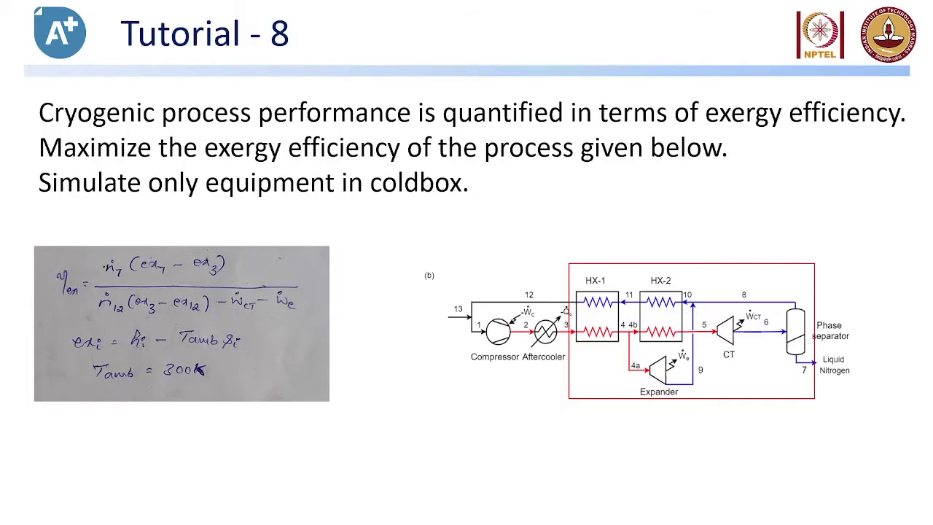
pyautogui.press('Right')
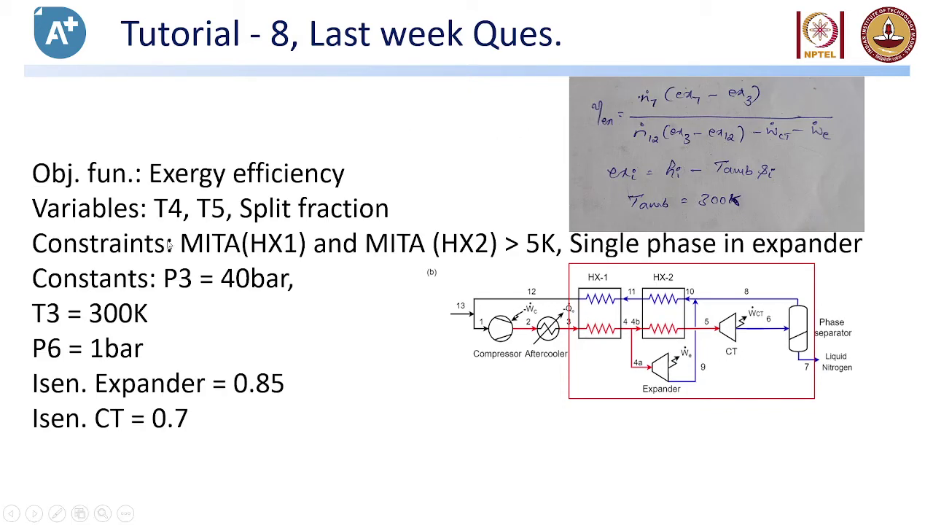
pyautogui.hotkey('alt', 'Tab')
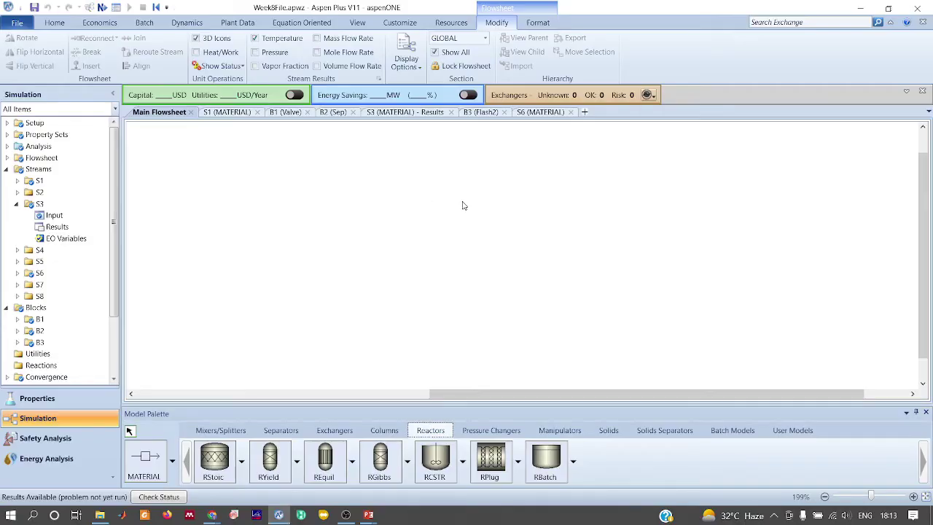
# Add OXYGEN to the component list in the Properties environment.
pyautogui.click(51, 400)
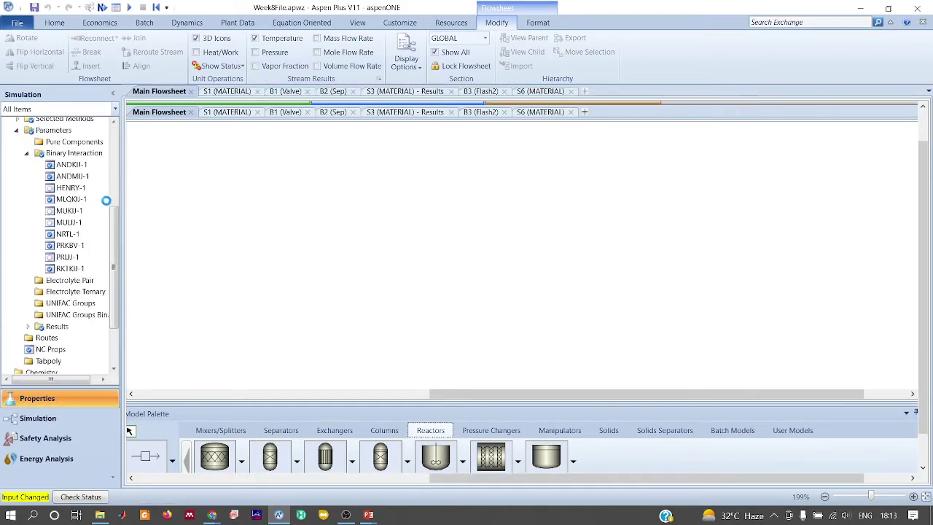
pyautogui.scroll(5, 119, 237)
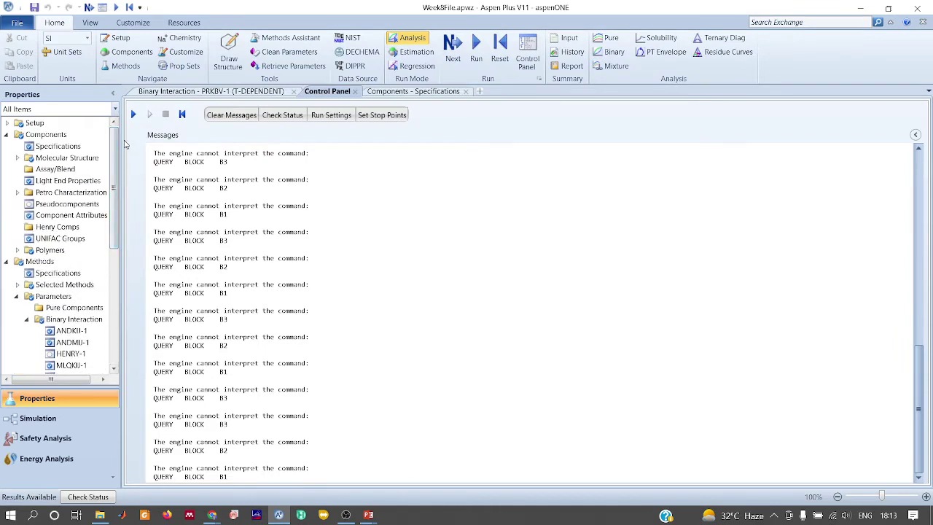
pyautogui.click(30, 148)
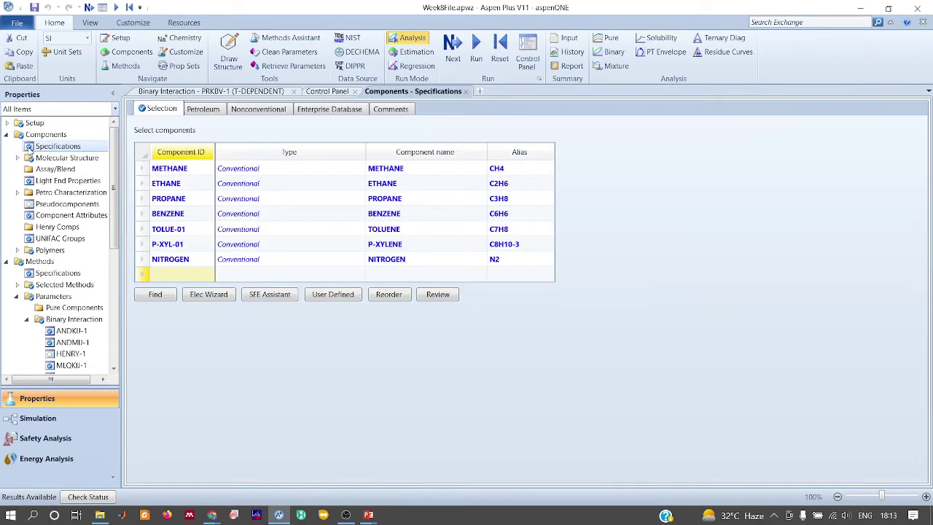
pyautogui.click(177, 276)
pyautogui.write('OXYGEN')
pyautogui.press('Return')
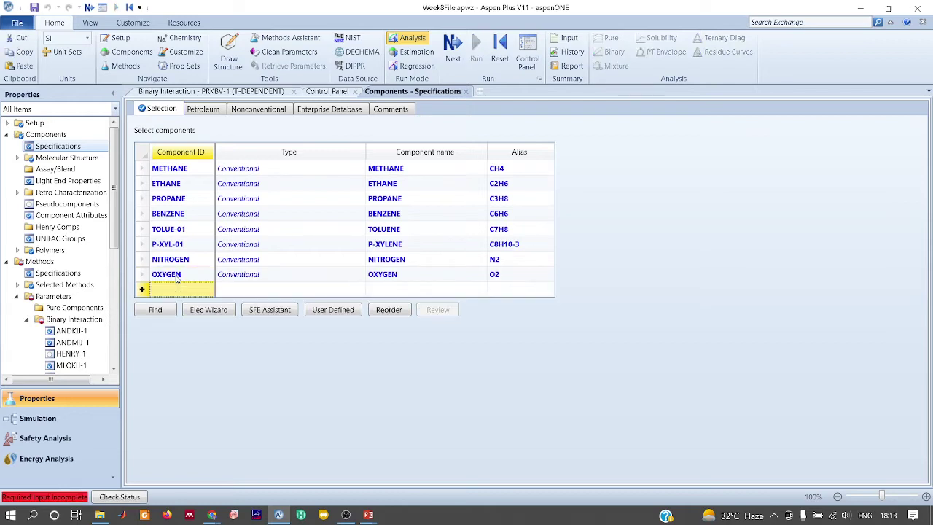
# Run the property analysis and setup for the updated component list, and return to the Simulation environment.
pyautogui.click(452, 45)
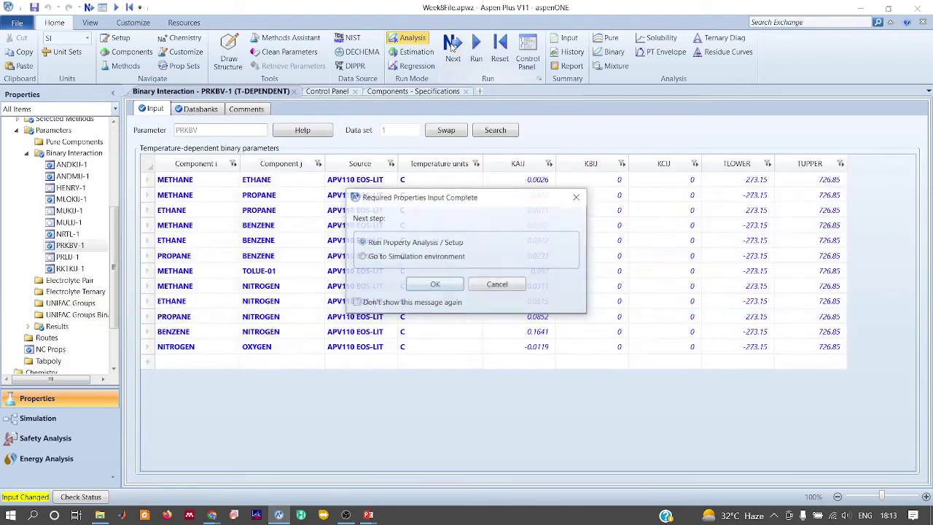
pyautogui.click(431, 284)
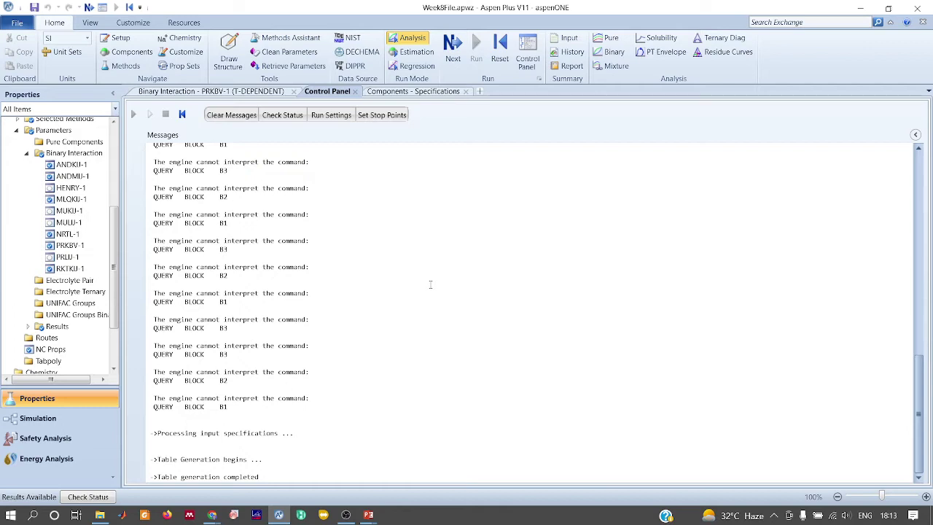
pyautogui.click(38, 418)
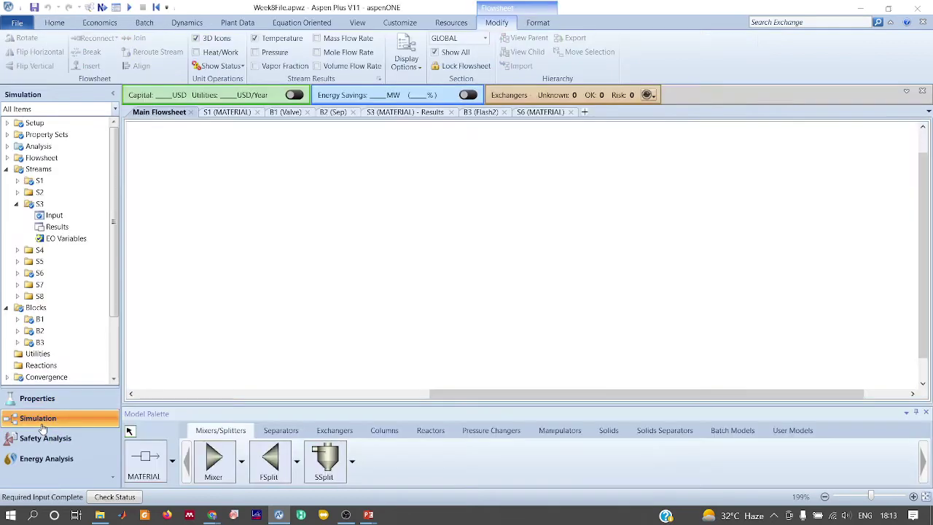
# Check the in-call messages and the process diagram on the Tutorial 8 slide, returning to the Aspen Plus flowsheet.
pyautogui.hotkey('alt', 'Tab')
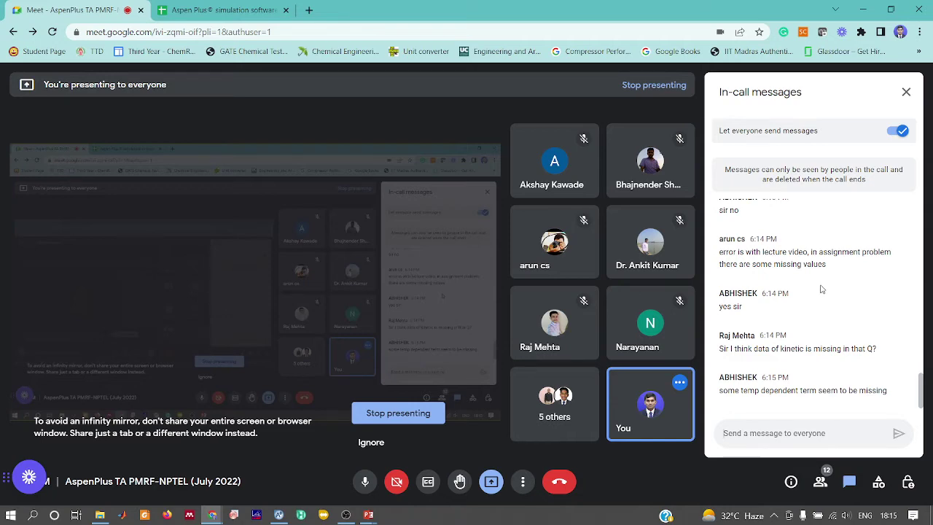
pyautogui.hotkey('alt', 'Tab')
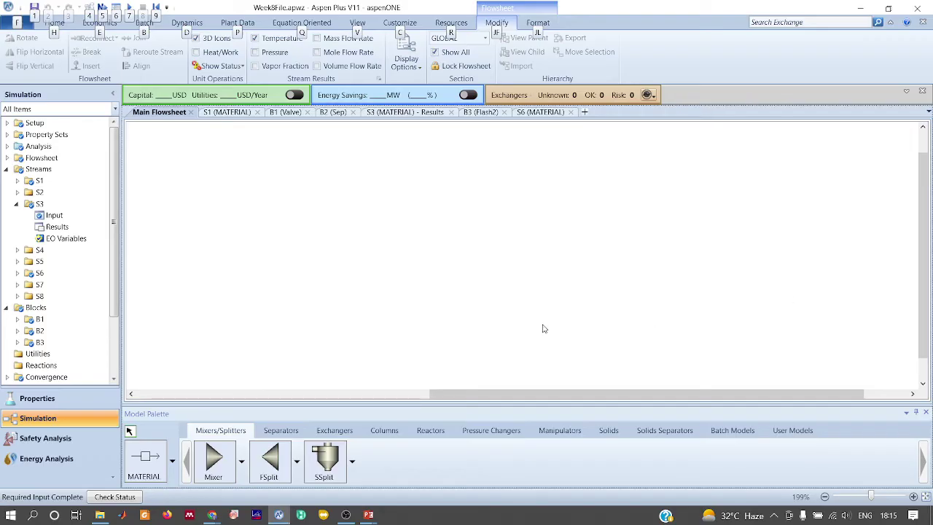
pyautogui.hotkey('alt', 'Tab')
pyautogui.press('Tab')
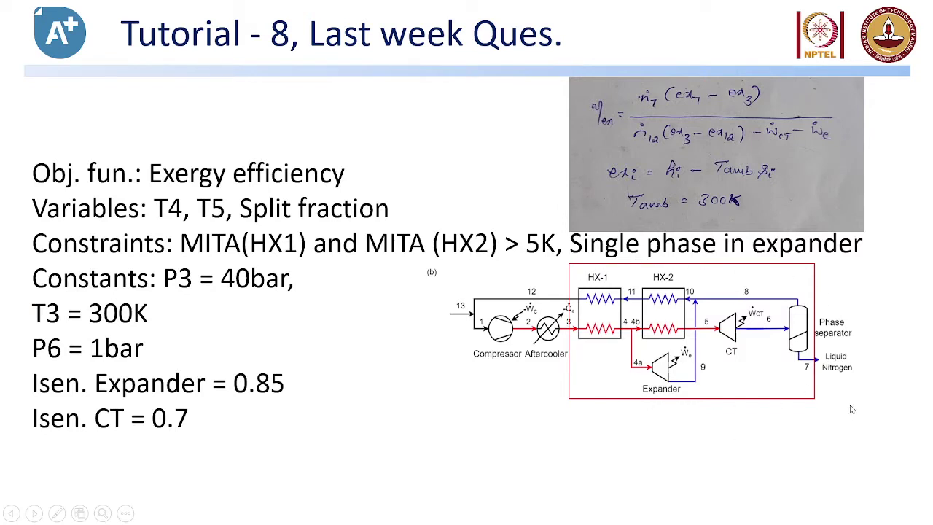
pyautogui.hotkey('alt', 'Tab')
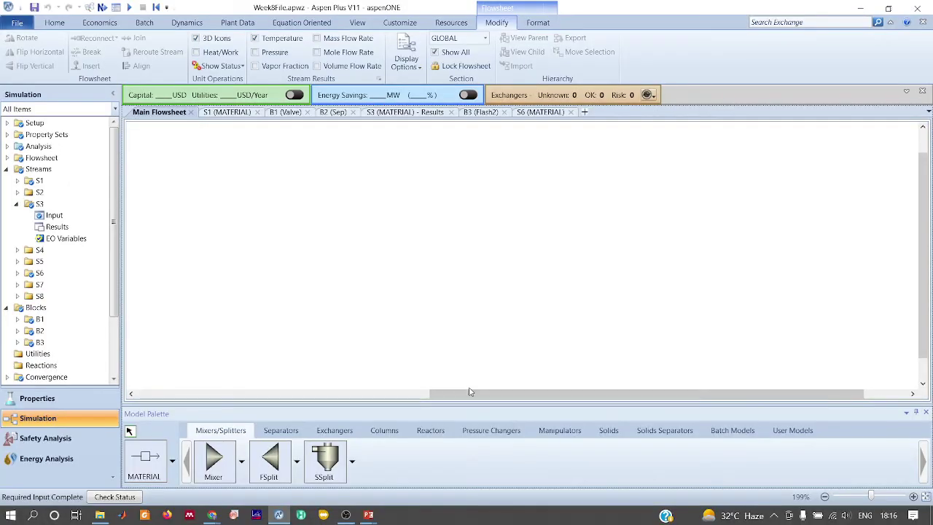
pyautogui.hotkey('alt', 'Tab')
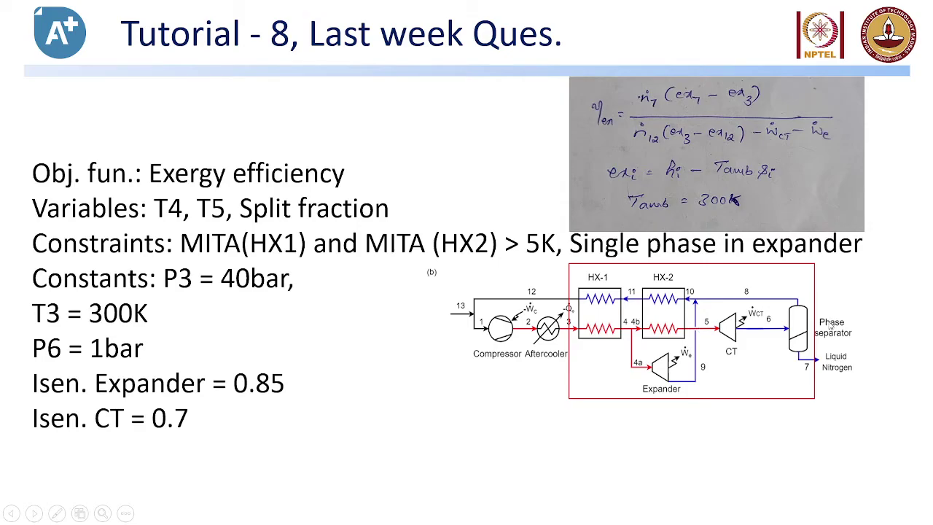
pyautogui.hotkey('alt', 'Tab')
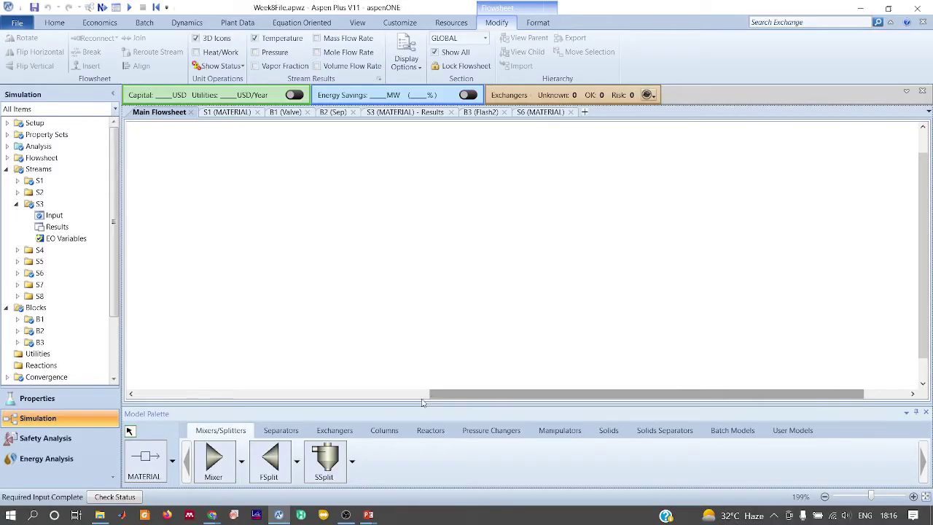
# Place two MHeatX exchanger blocks side by side on the empty main flowsheet area.
pyautogui.click(335, 430)
pyautogui.click(324, 458)
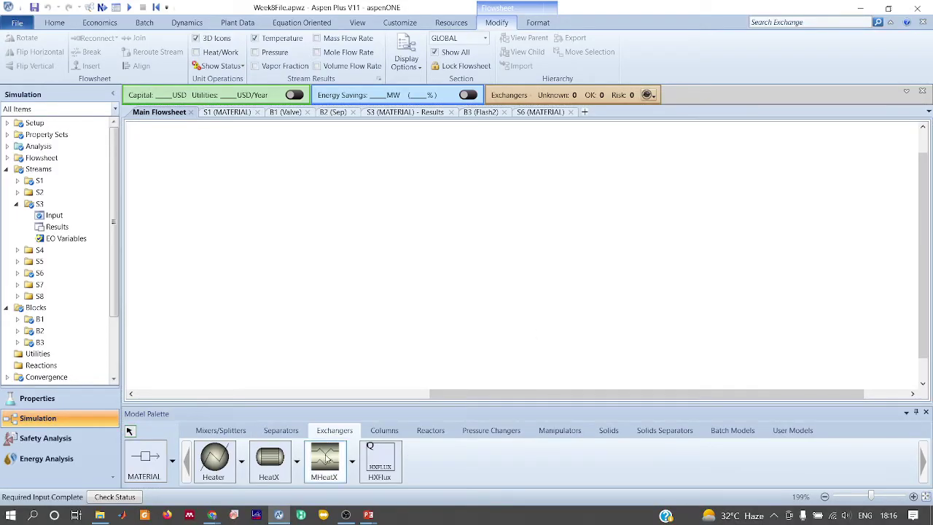
pyautogui.click(315, 235)
pyautogui.click(455, 232)
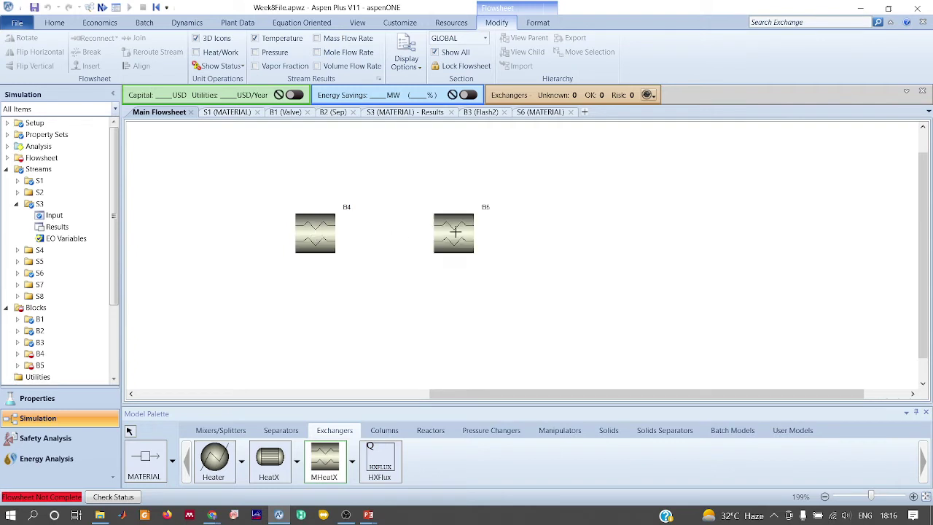
pyautogui.press('Escape')
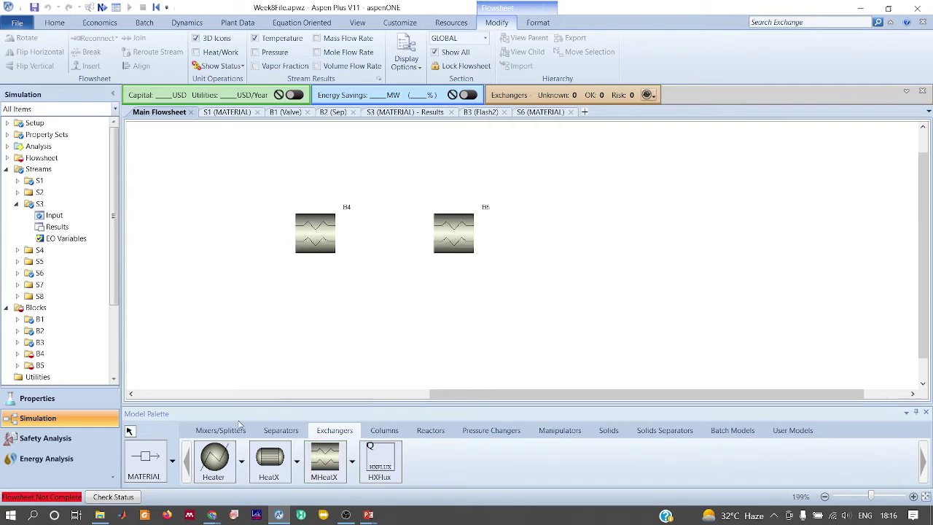
# Place an FSplit splitter block below and between the two heat exchangers.
pyautogui.click(222, 431)
pyautogui.click(264, 463)
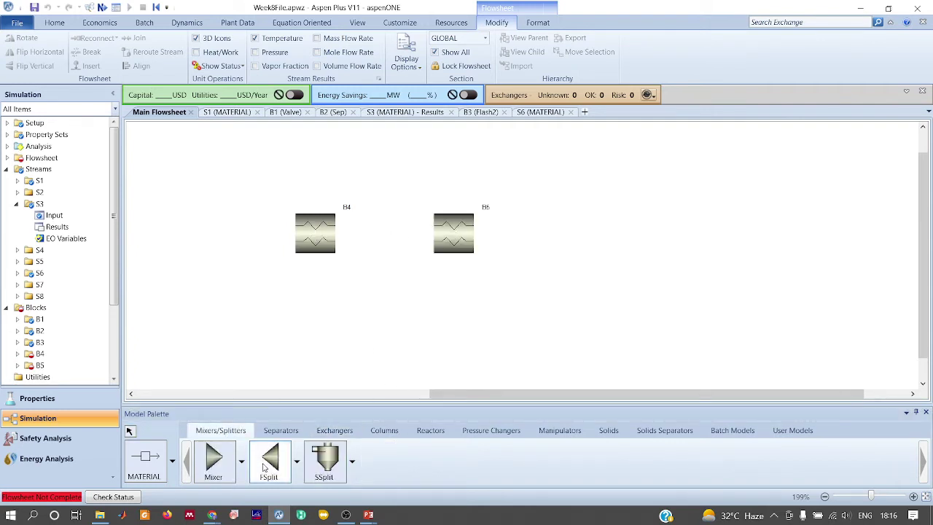
pyautogui.click(392, 314)
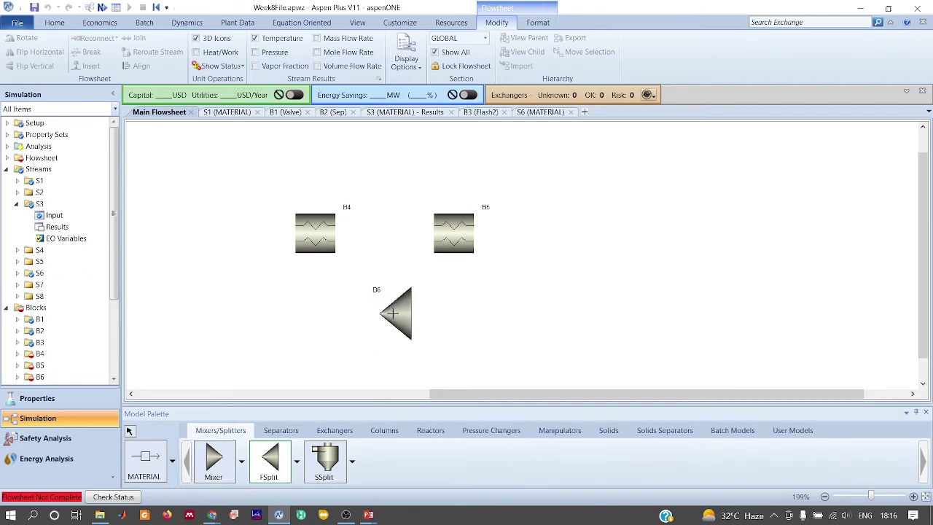
pyautogui.press('Escape')
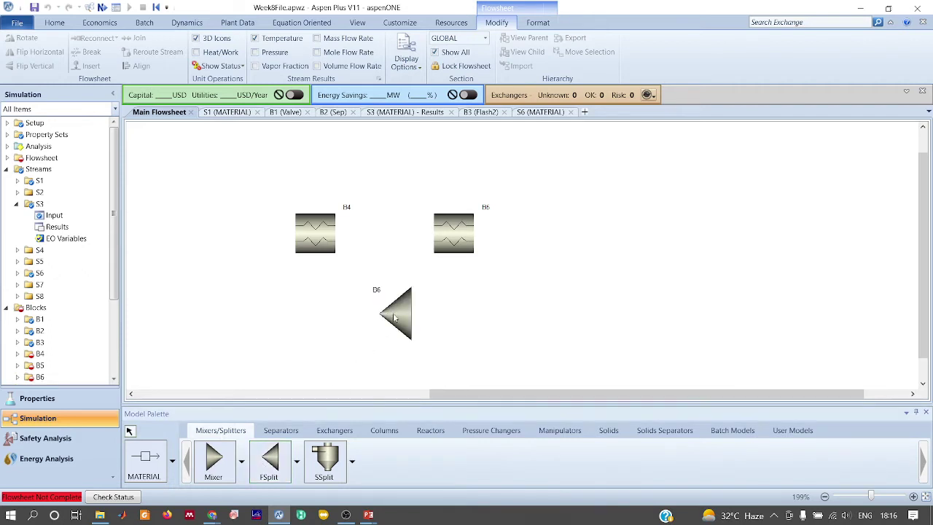
# Place two Compr blocks, one beside the splitter and one beyond the second heat exchanger.
pyautogui.click(496, 430)
pyautogui.click(266, 464)
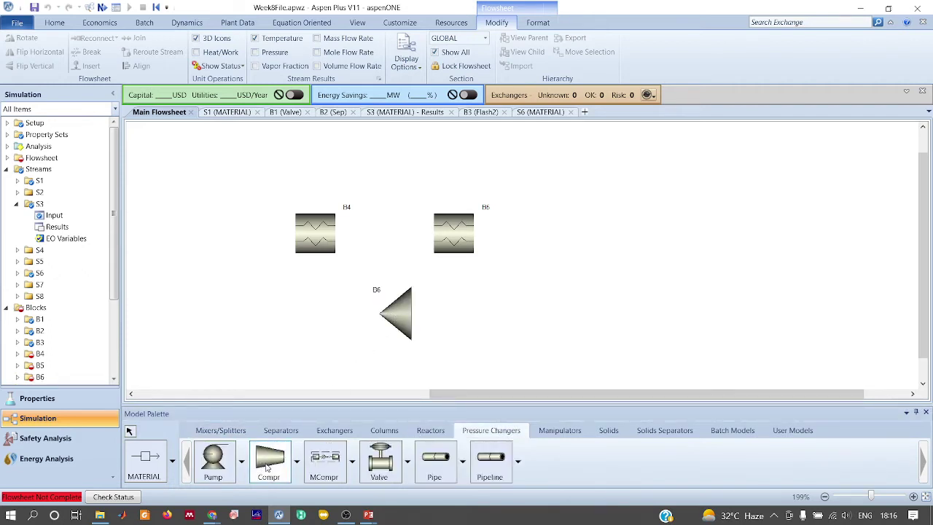
pyautogui.click(503, 315)
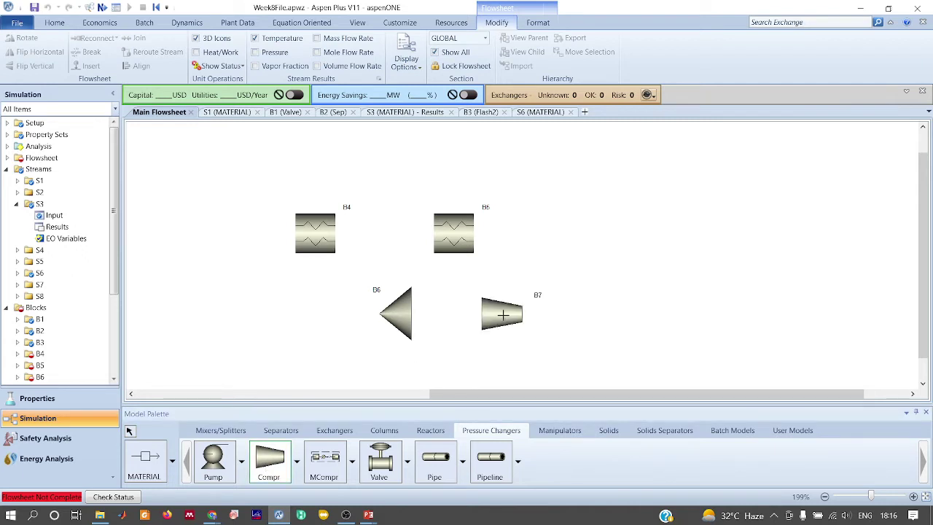
pyautogui.click(585, 236)
pyautogui.press('Escape')
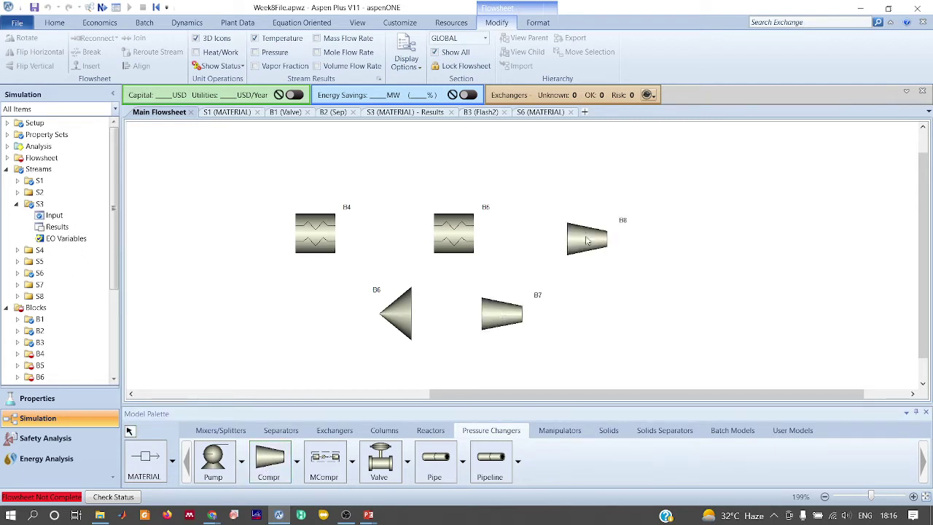
# Place a Flash2 separator block beside the upper Compr block at the end of the exchanger row.
pyautogui.click(277, 430)
pyautogui.click(220, 462)
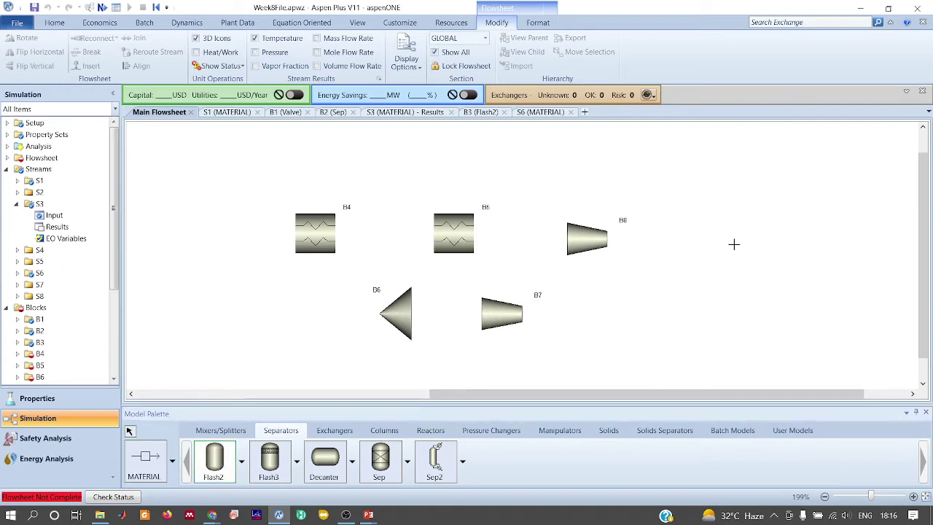
pyautogui.click(680, 239)
pyautogui.press('Escape')
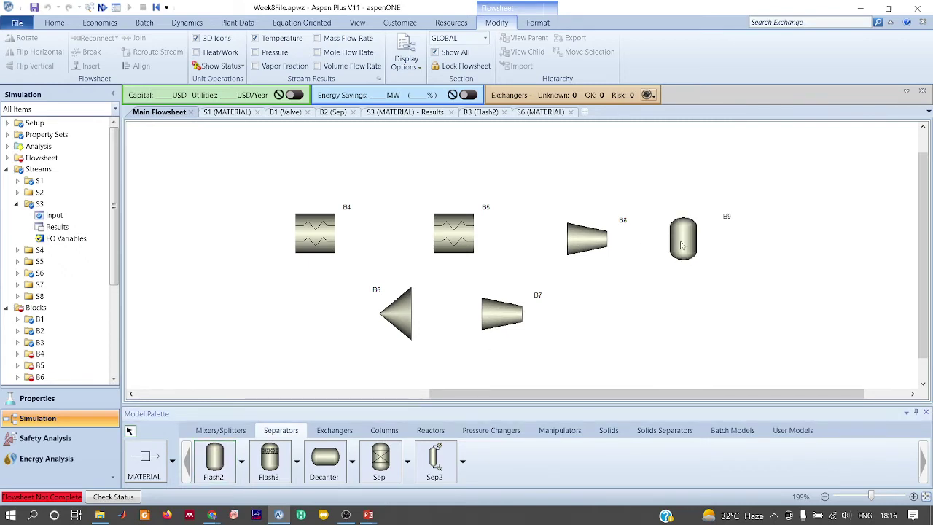
# Switch to the Google Meet call and read the latest in-call messages about missing values and the lecture 24 simulation.
pyautogui.hotkey('alt', 'Tab')
pyautogui.hotkey('alt', 'Tab')
pyautogui.hotkey('alt', 'Tab')
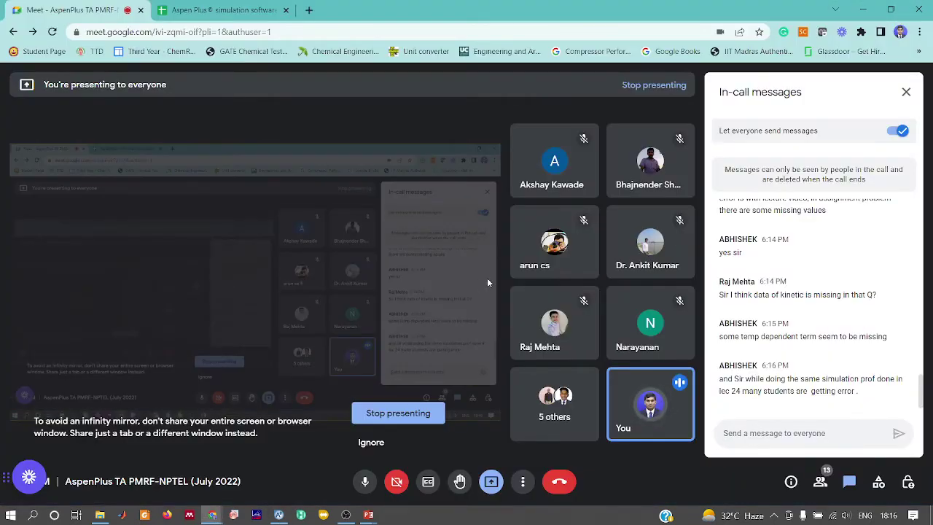
pyautogui.hotkey('alt', 'Tab')
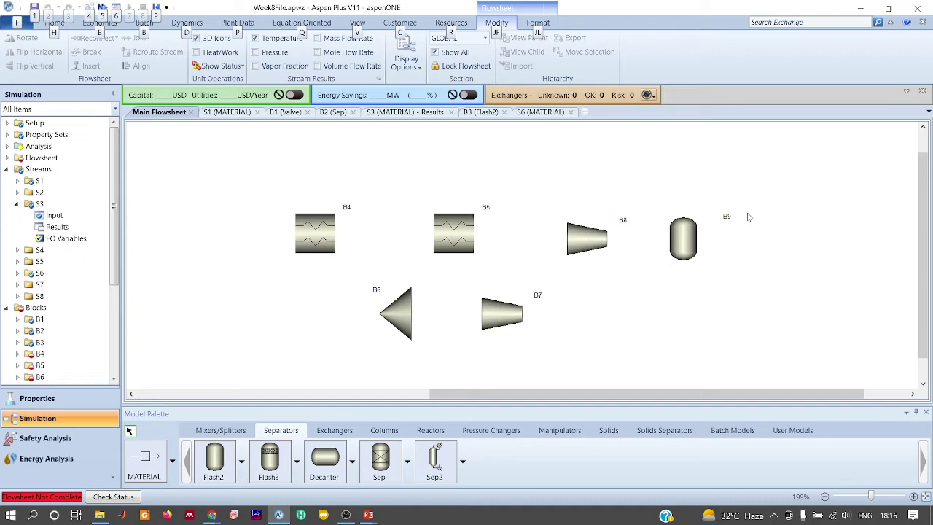
pyautogui.hotkey('alt', 'Tab')
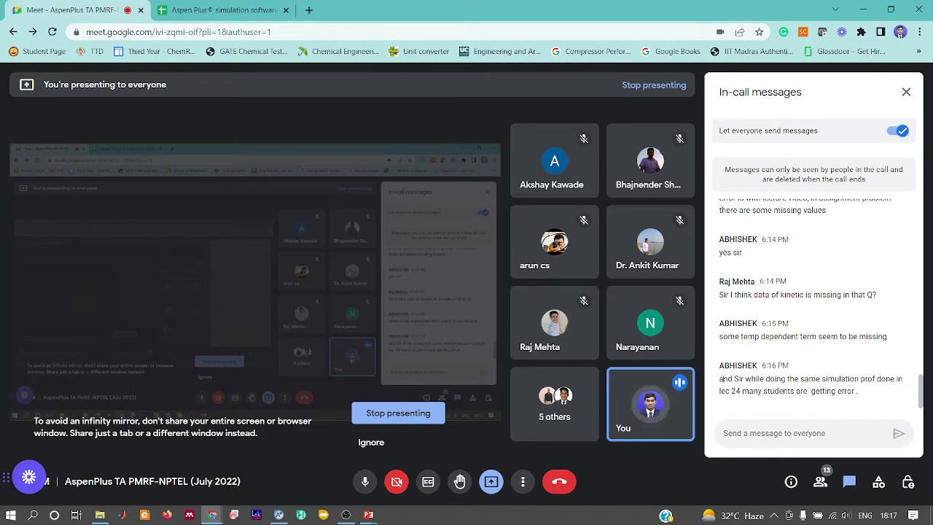
pyautogui.moveTo(720, 378); pyautogui.dragTo(834, 390)
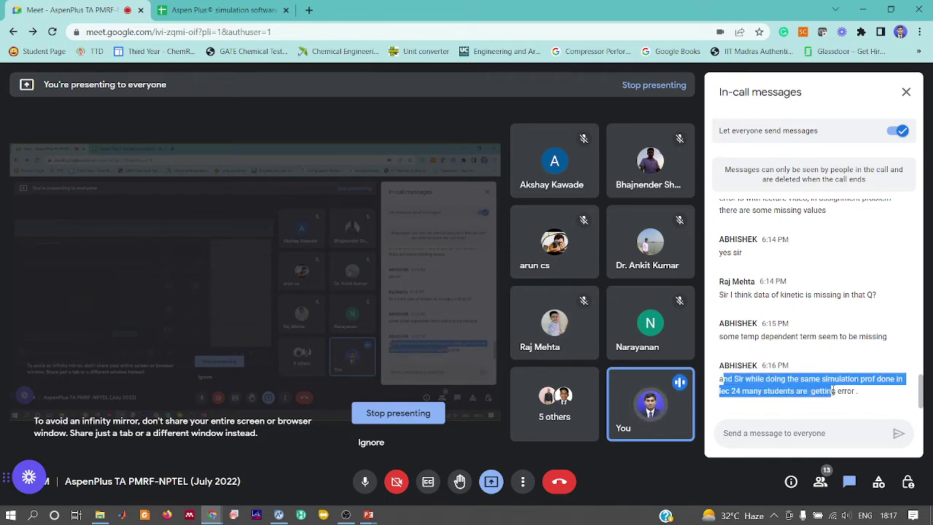
pyautogui.click(833, 390)
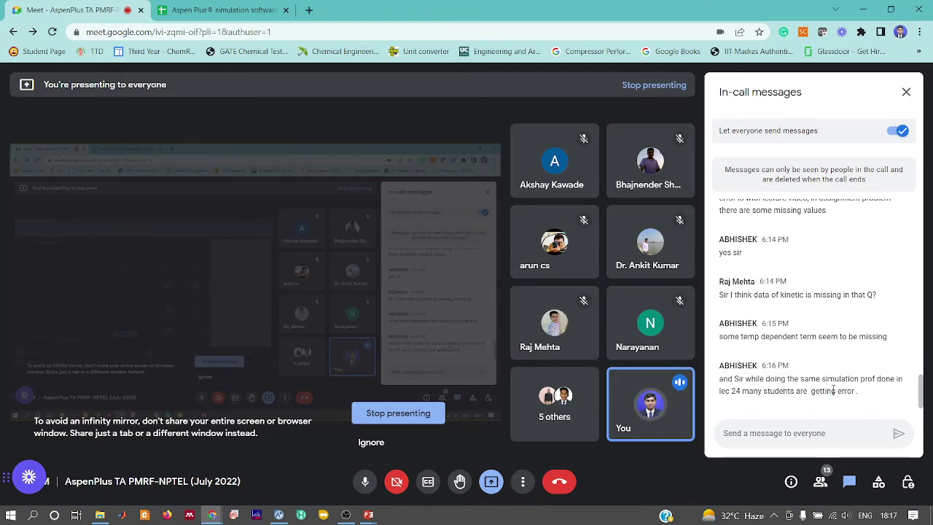
pyautogui.moveTo(866, 392); pyautogui.dragTo(720, 378)
pyautogui.click(720, 378)
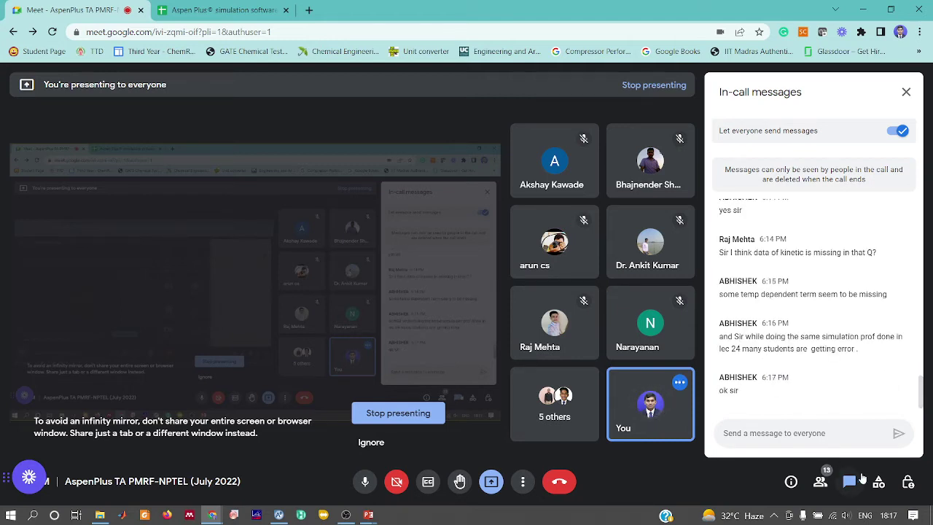
# Look through the call's participant list, and return to the Aspen Plus flowsheet.
pyautogui.click(820, 481)
pyautogui.scroll(-1, 804, 319)
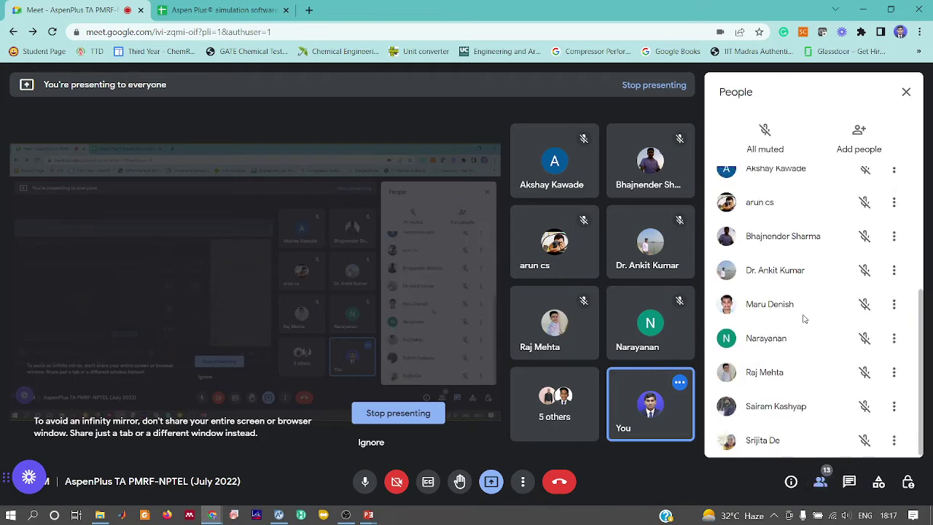
pyautogui.scroll(3, 804, 319)
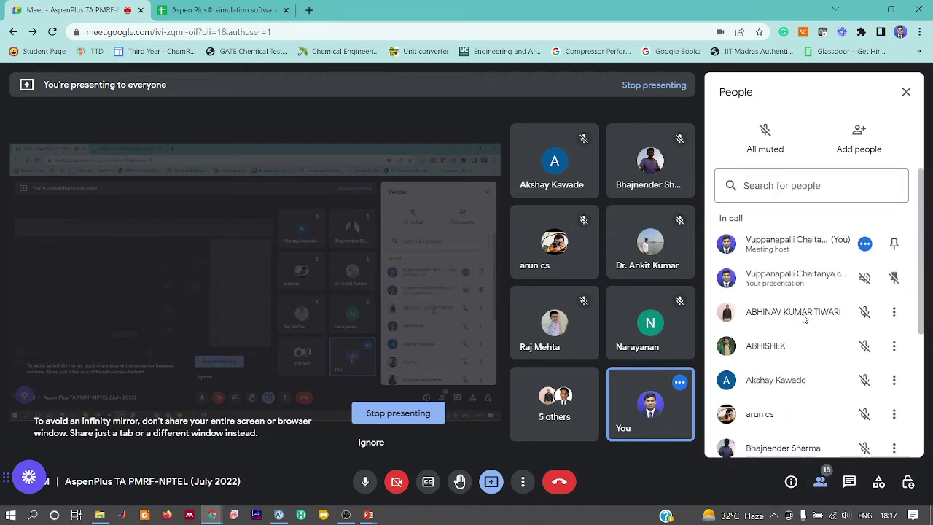
pyautogui.hotkey('alt', 'Tab')
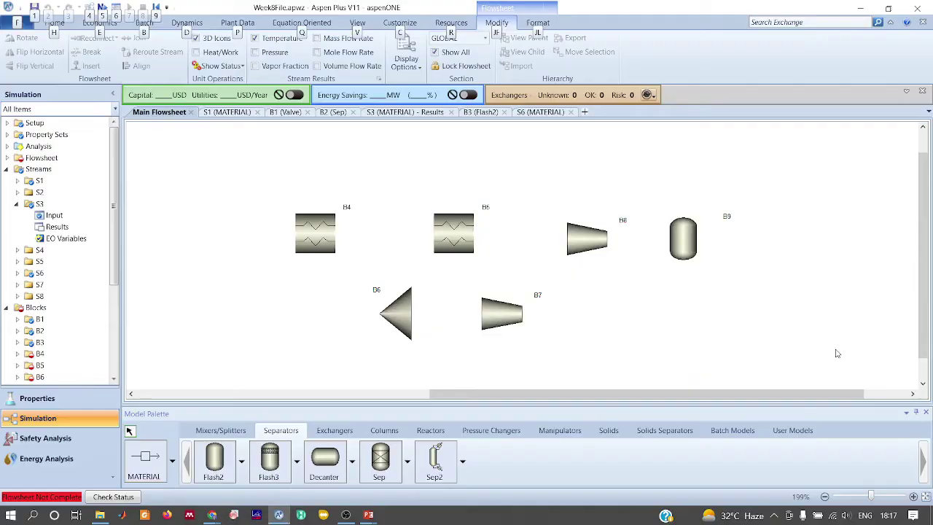
# Following the process diagram, draw a material feed stream into the first MHeatX block and connect that exchanger's outlet to the FSplit block.
pyautogui.hotkey('alt', 'Tab')
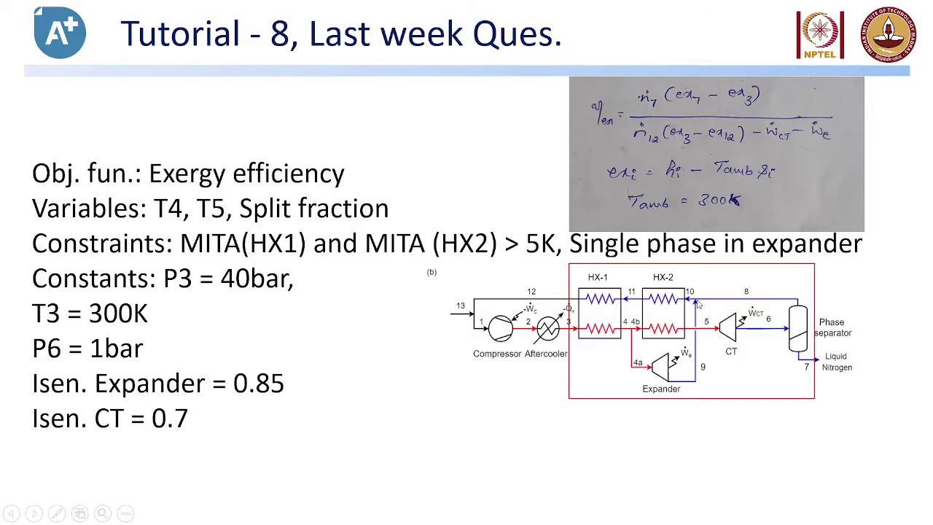
pyautogui.hotkey('alt', 'Tab')
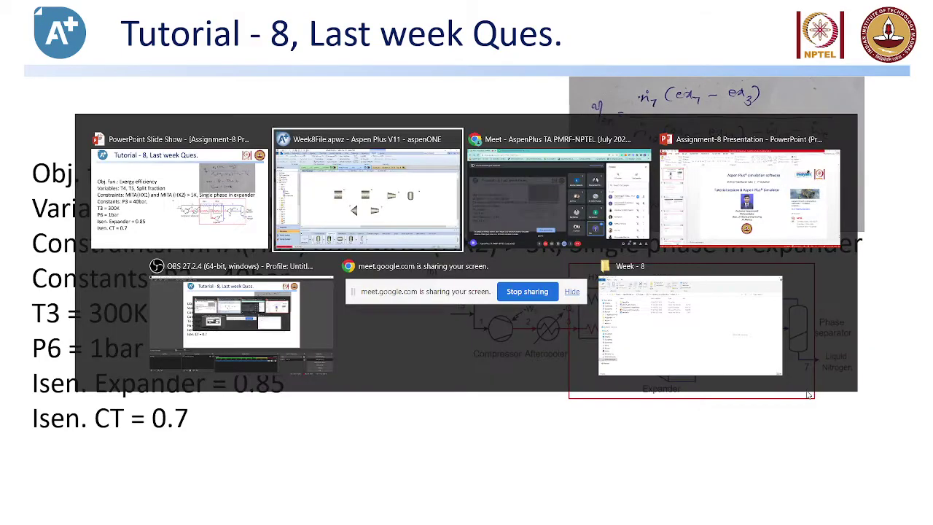
pyautogui.click(144, 457)
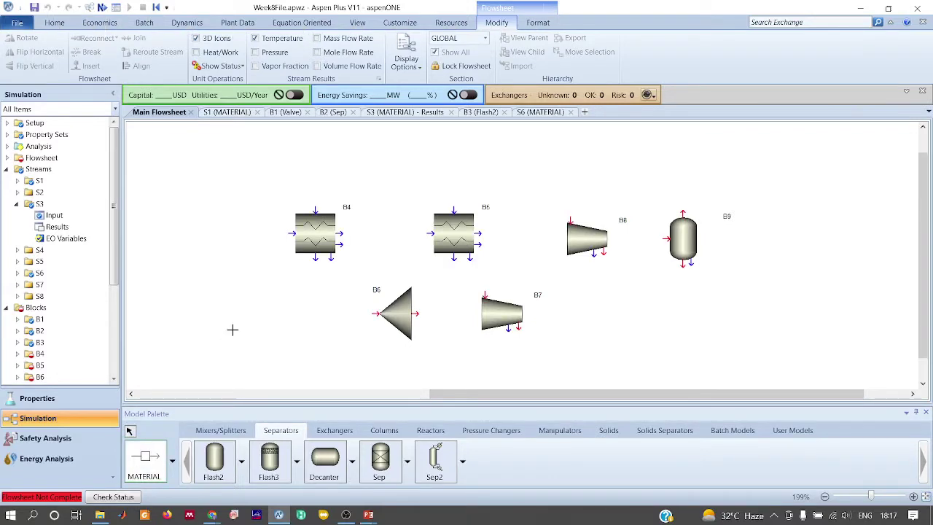
pyautogui.click(214, 270)
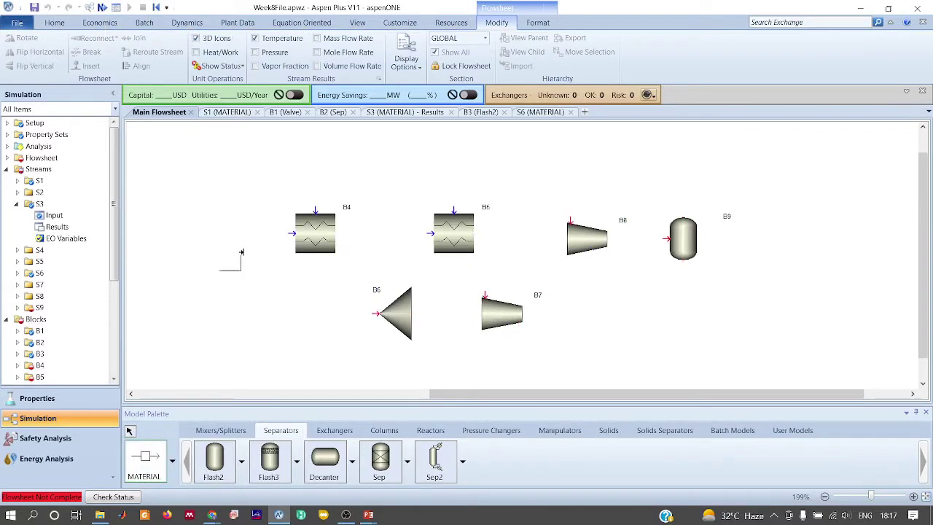
pyautogui.click(292, 244)
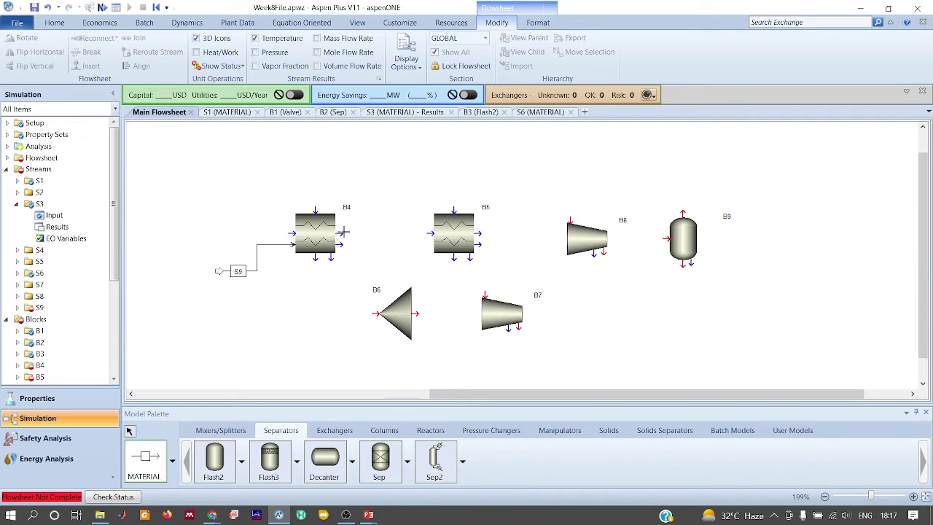
pyautogui.click(340, 245)
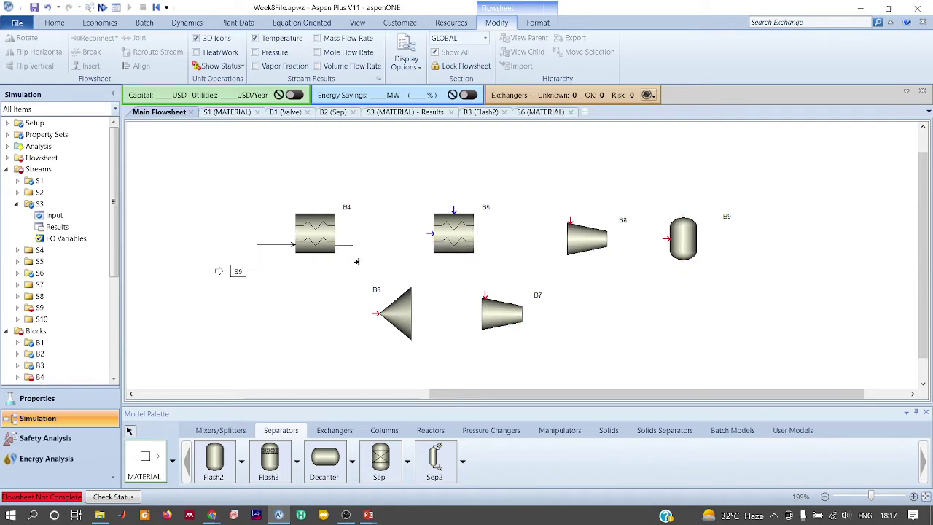
pyautogui.click(376, 314)
# Connect a splitter outlet to the second MHeatX block and that exchanger's outlet to the upper Compr block with material streams.
pyautogui.click(416, 313)
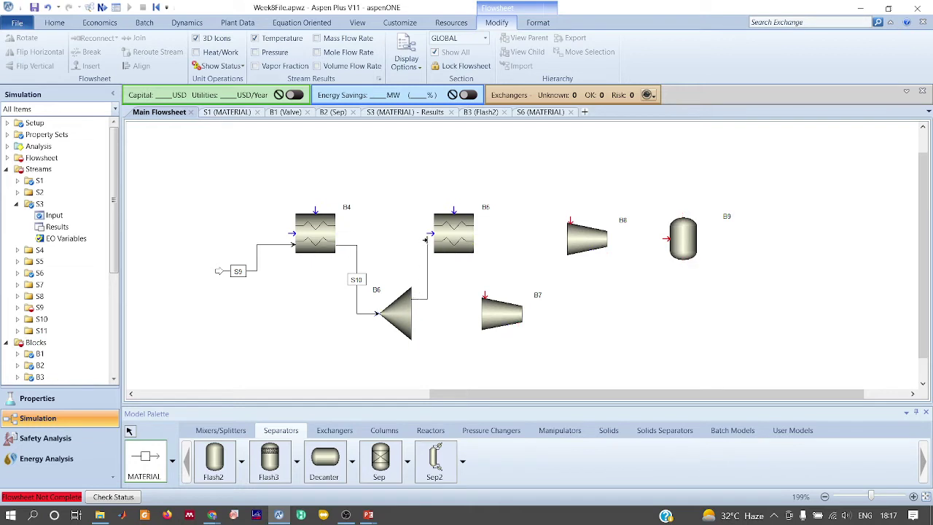
pyautogui.click(430, 234)
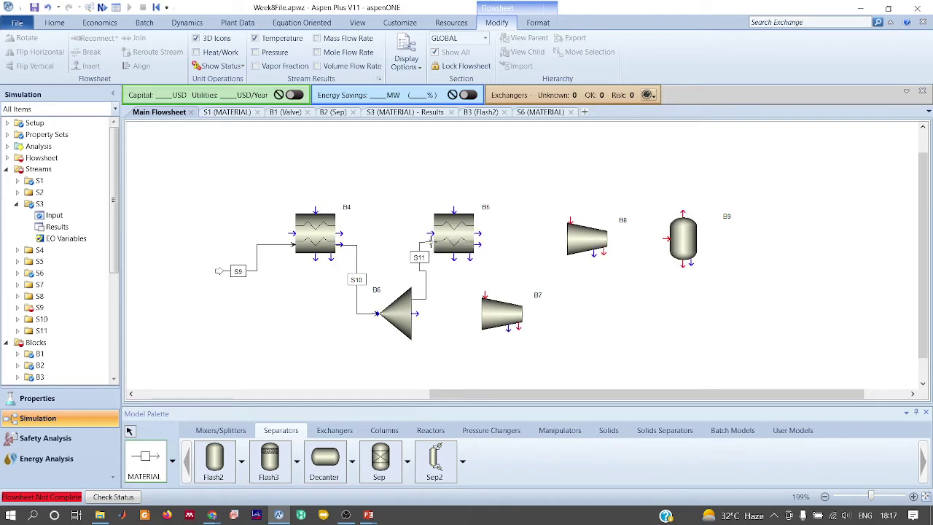
pyautogui.click(478, 234)
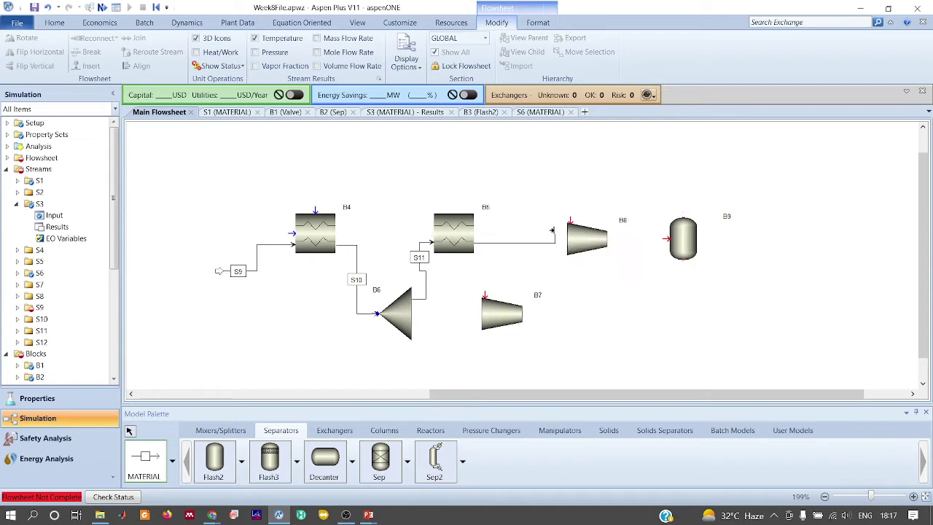
pyautogui.click(569, 220)
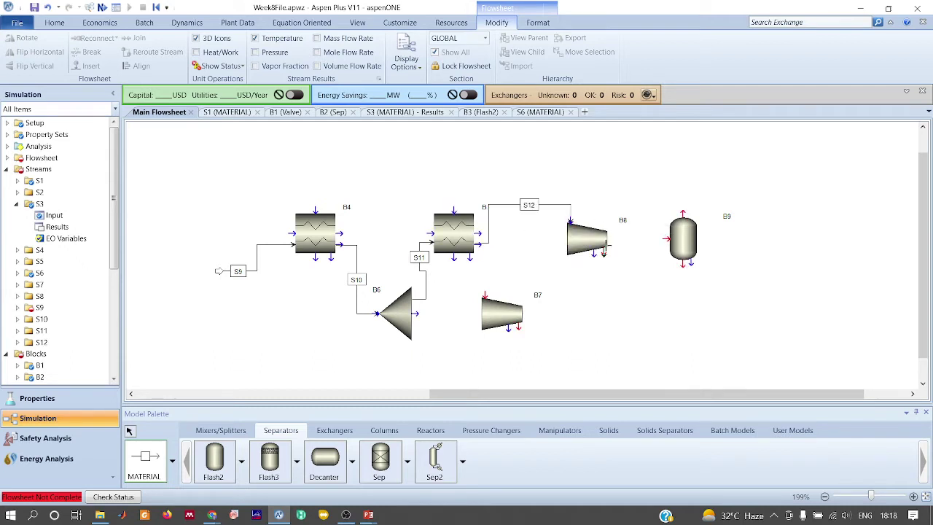
pyautogui.click(603, 249)
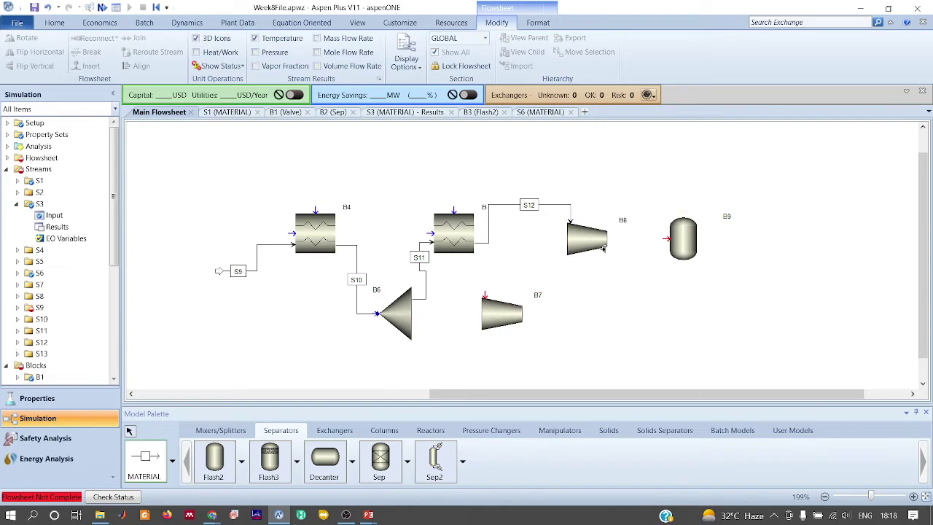
pyautogui.press('Escape')
# Check the process diagram, place a Mixer block above the second heat exchanger and flip it horizontally.
pyautogui.hotkey('alt', 'Tab')
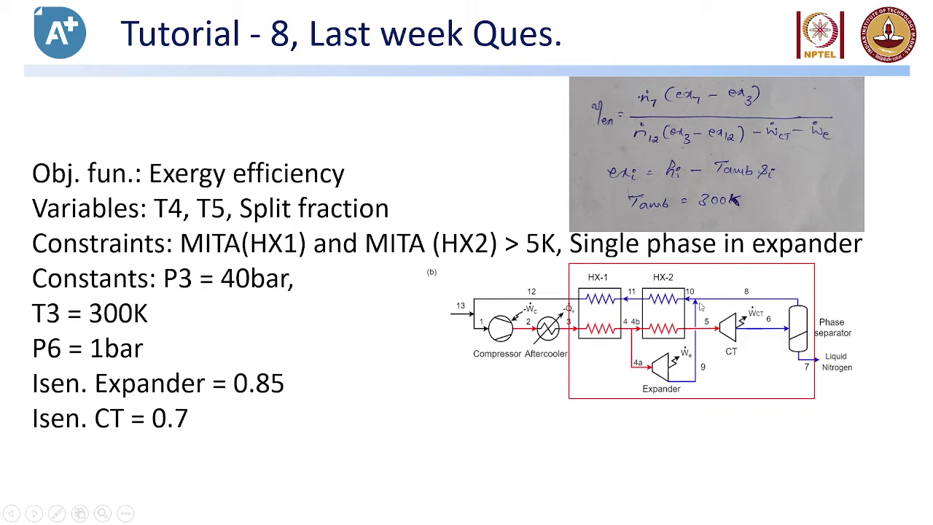
pyautogui.hotkey('alt', 'Tab')
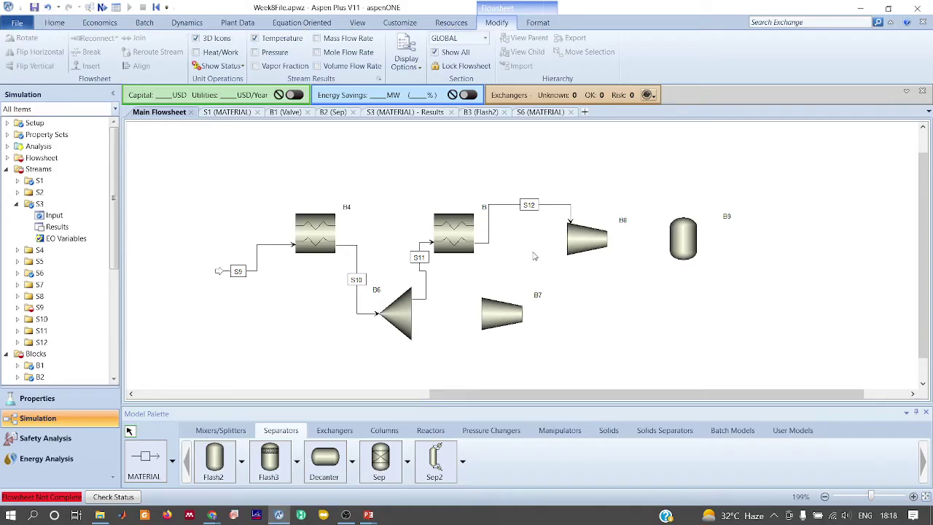
pyautogui.click(204, 432)
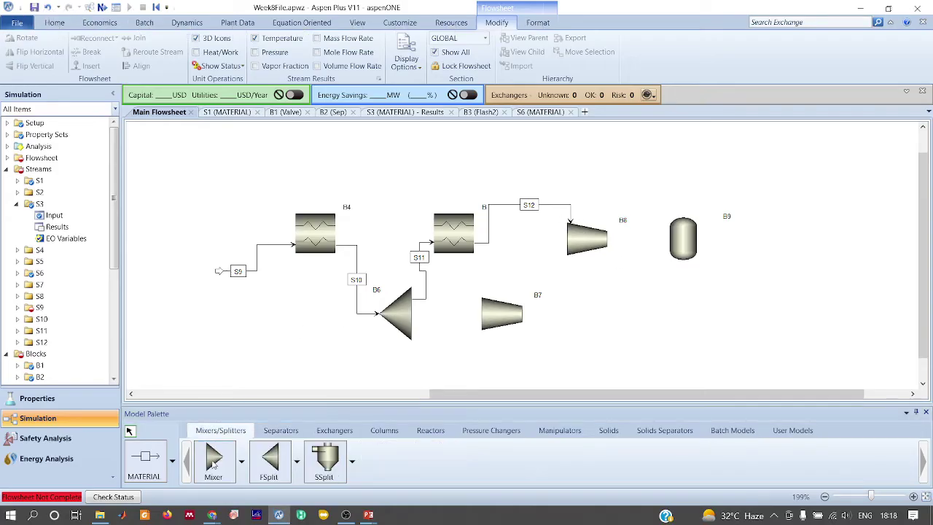
pyautogui.click(213, 461)
pyautogui.click(504, 171)
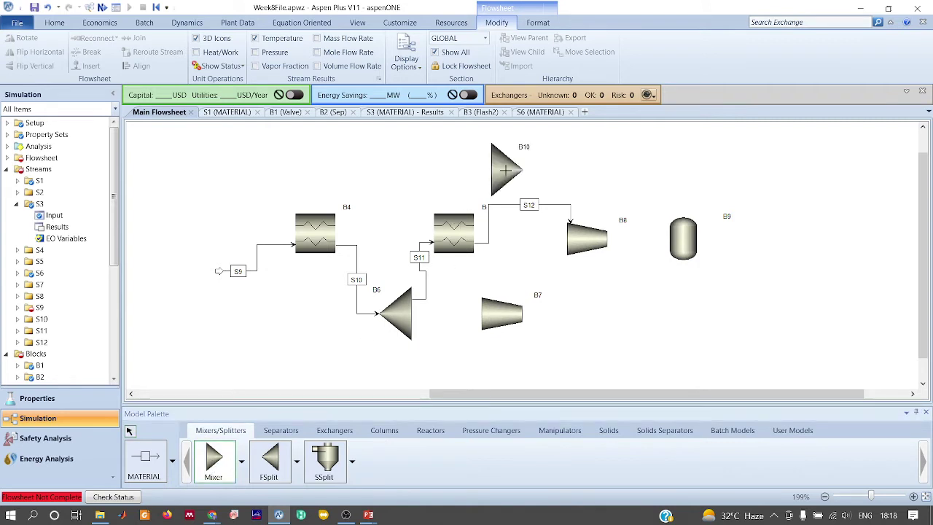
pyautogui.rightClick(506, 172)
pyautogui.click(508, 173)
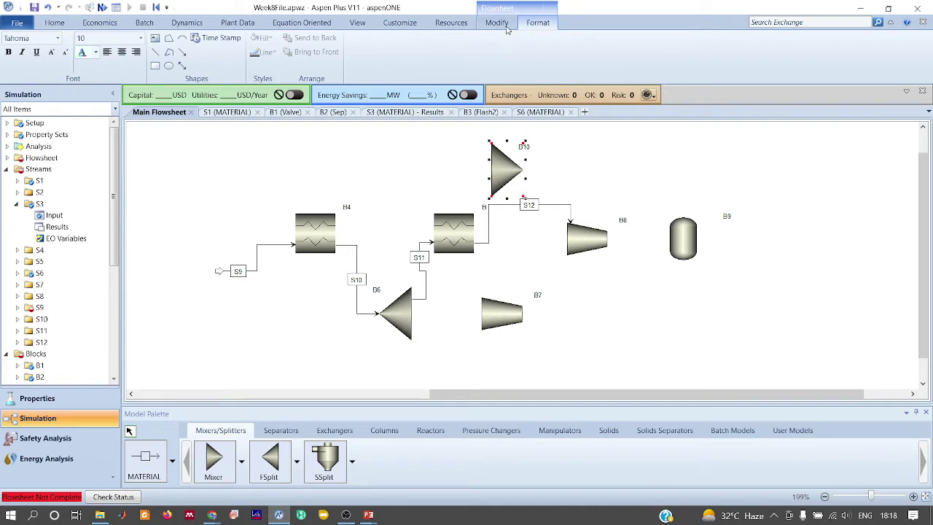
pyautogui.click(51, 54)
pyautogui.click(323, 149)
# Connect the upper Compr block's outlet to the Flash2 separator and draw a liquid product stream out of the separator.
pyautogui.click(147, 457)
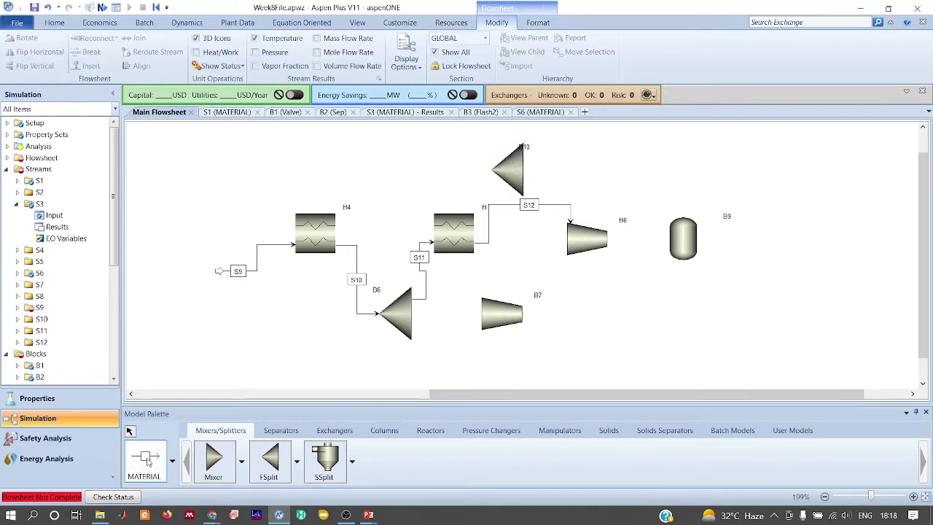
pyautogui.click(606, 248)
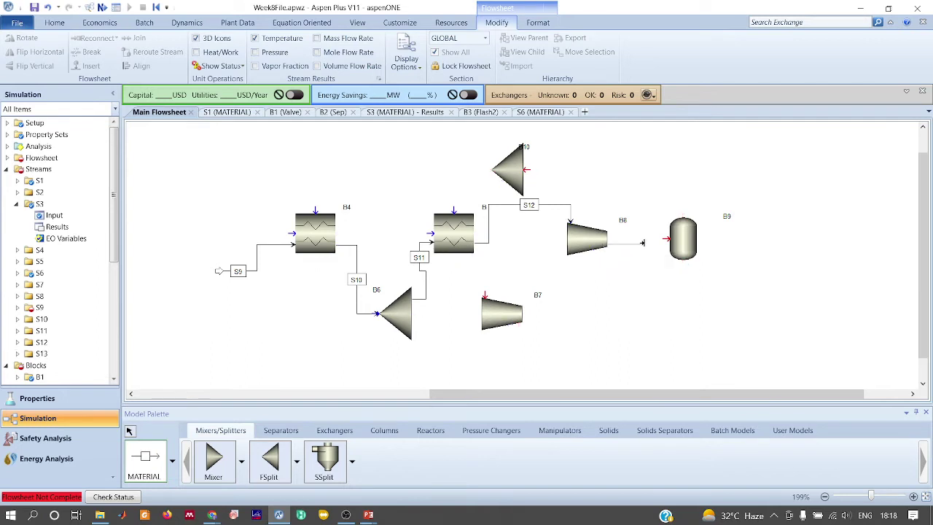
pyautogui.click(664, 239)
pyautogui.click(689, 262)
pyautogui.click(714, 292)
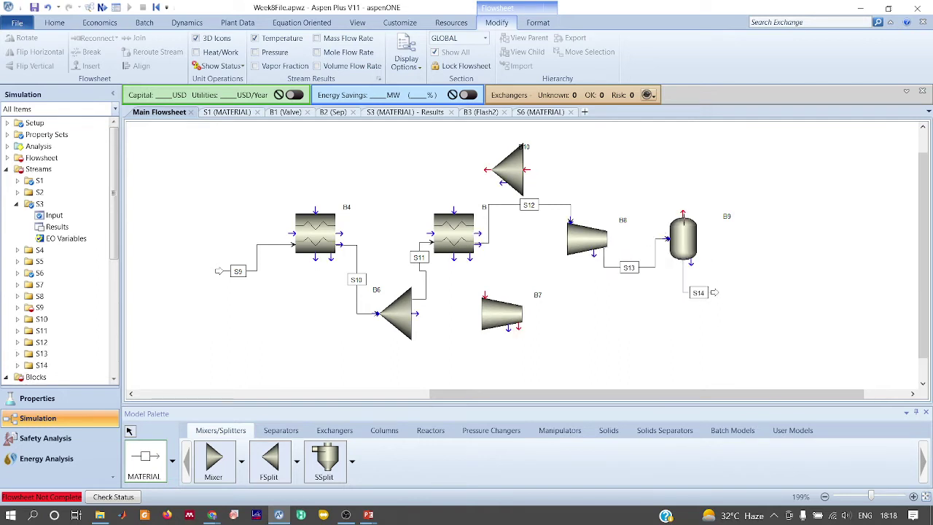
# Connect the separator's vapor outlet to the Mixer block and the mixer's outlet to the second MHeatX block.
pyautogui.click(682, 214)
pyautogui.click(527, 170)
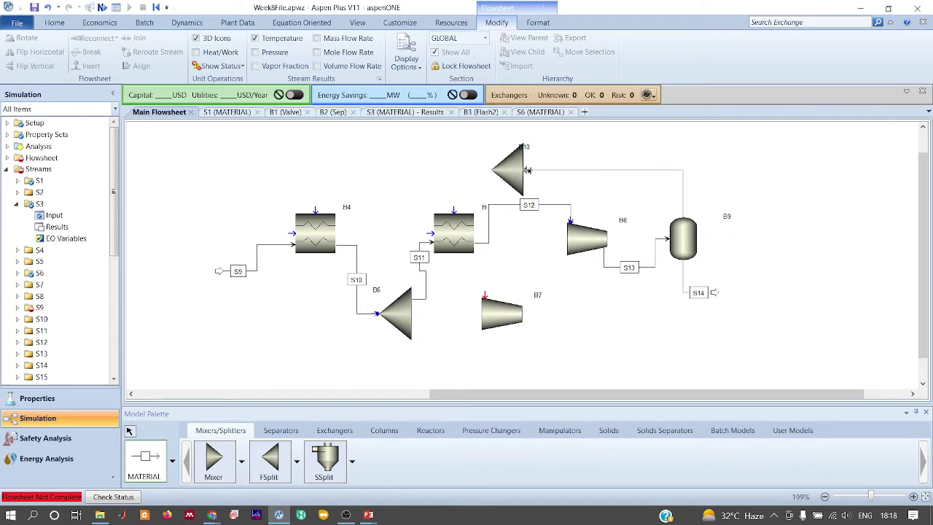
pyautogui.click(487, 169)
pyautogui.click(453, 210)
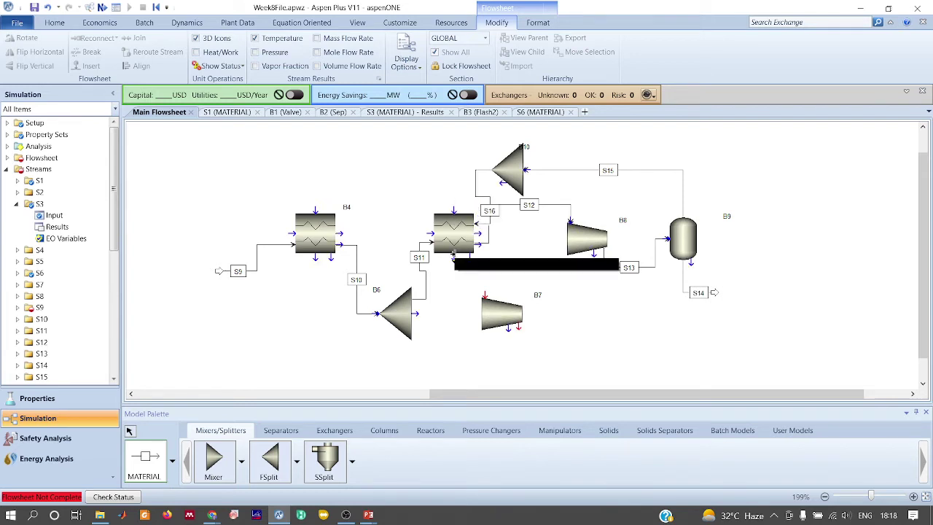
# Connect the second exchanger's return outlet to the first MHeatX block and draw a product stream leaving the first exchanger.
pyautogui.click(416, 221)
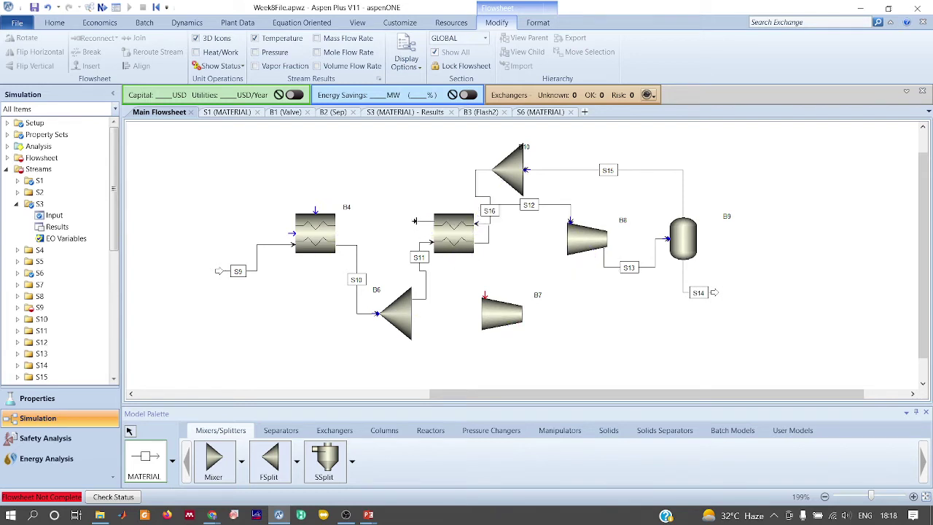
pyautogui.click(316, 210)
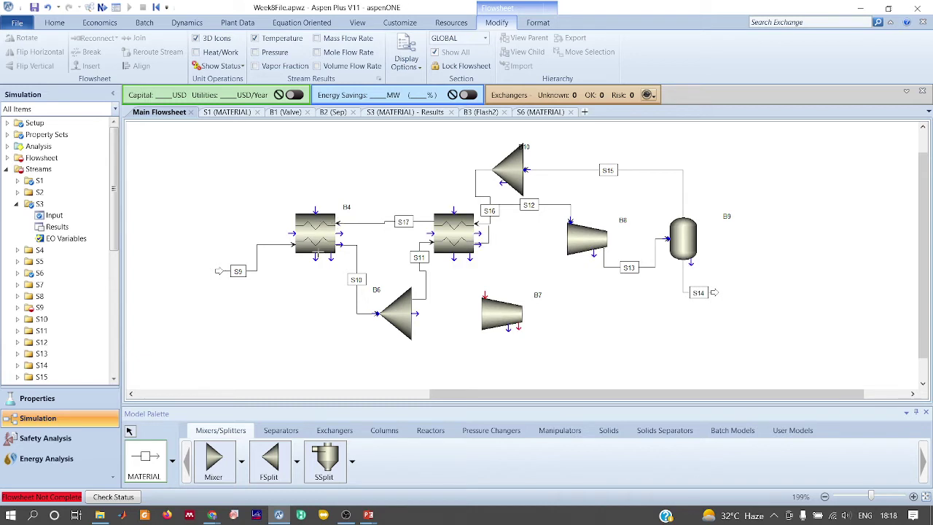
pyautogui.click(291, 220)
pyautogui.click(236, 203)
# Connect the splitter's second outlet to the lower Compr block and that block's outlet to the Mixer block.
pyautogui.hotkey('alt', 'Tab')
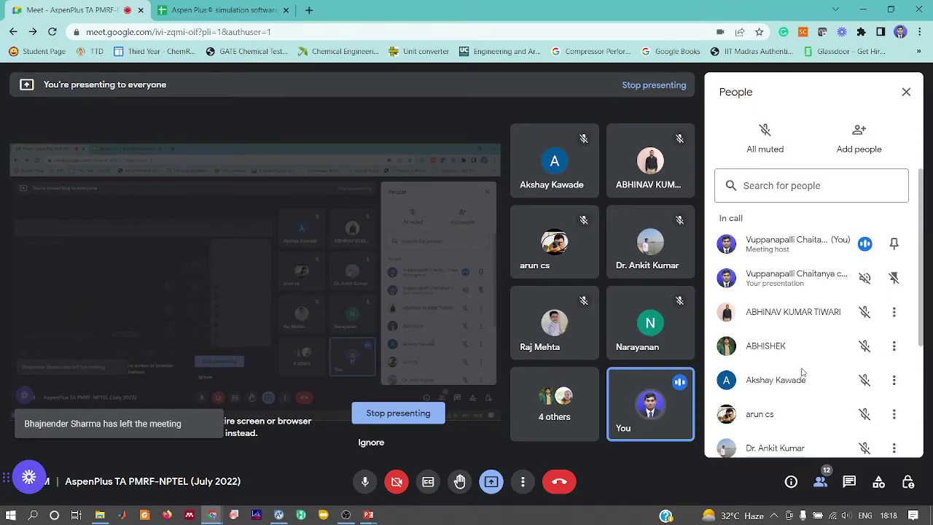
pyautogui.hotkey('alt', 'Tab')
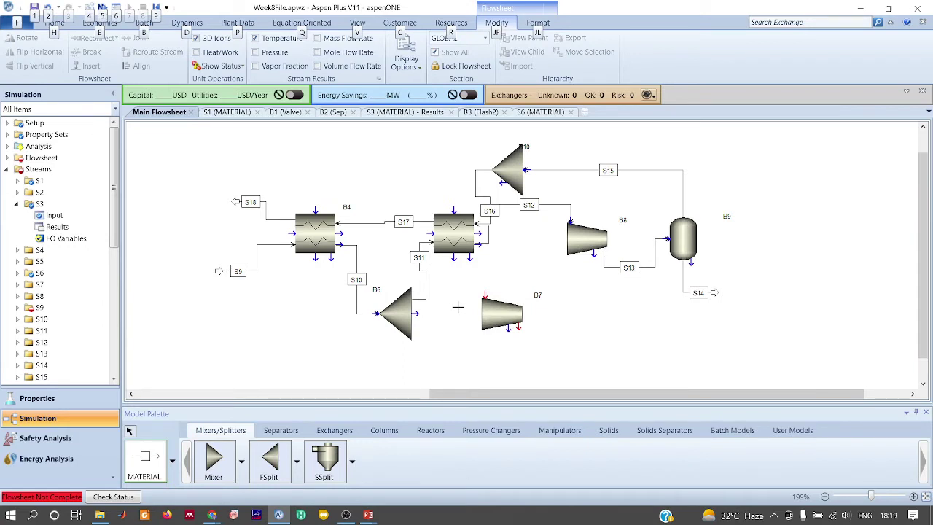
pyautogui.click(416, 313)
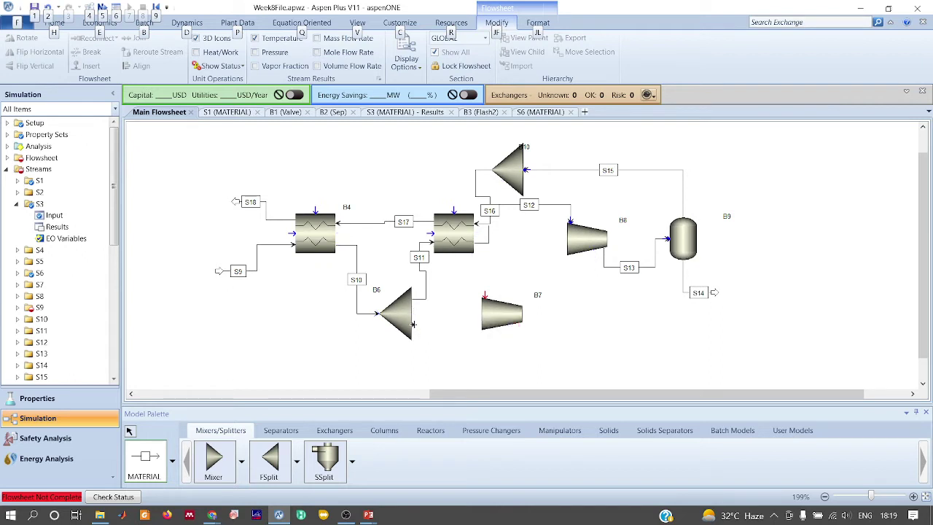
pyautogui.click(484, 295)
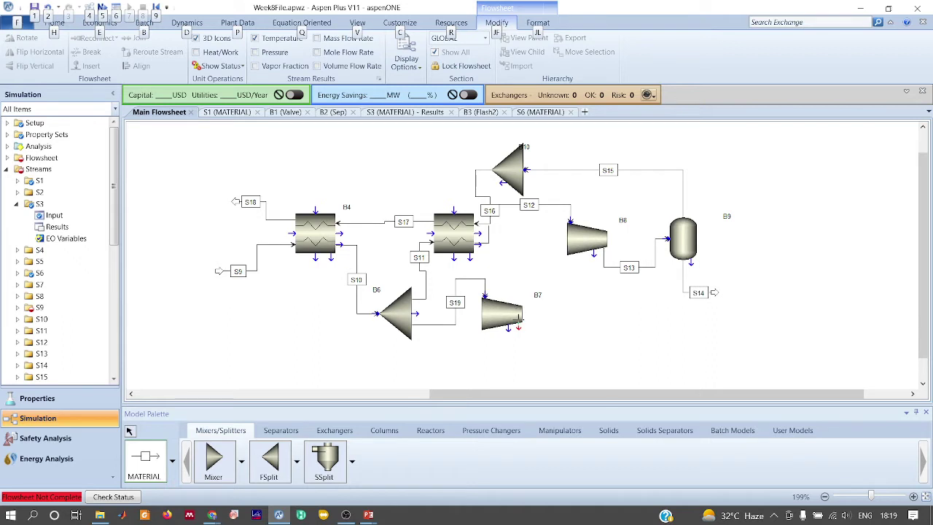
pyautogui.click(518, 325)
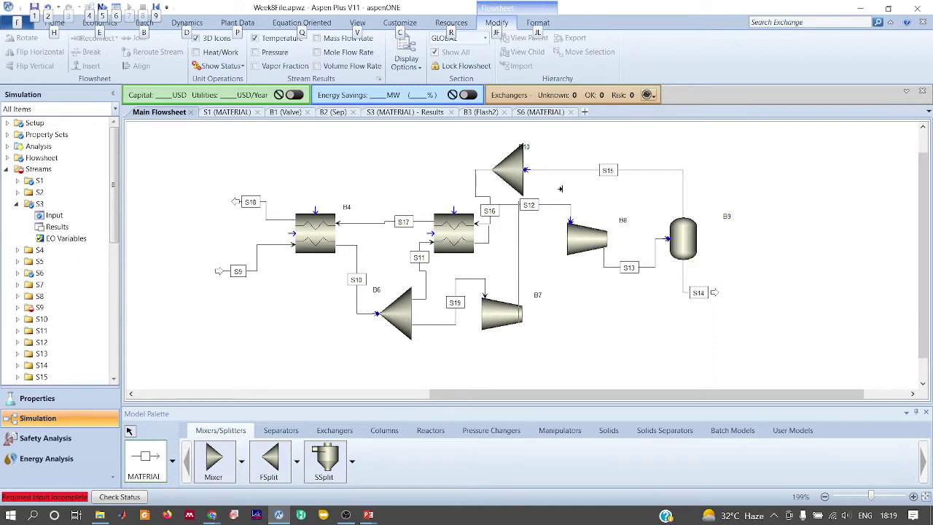
pyautogui.click(525, 157)
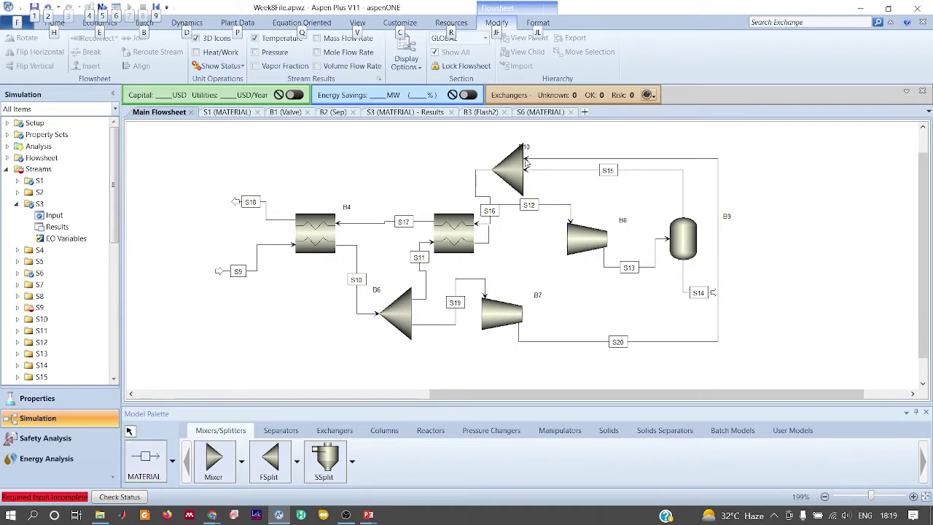
# Check the process diagram and rename the first exchanger's feed stream as 3 and its outlet stream to the splitter as 4.
pyautogui.hotkey('alt', 'Tab')
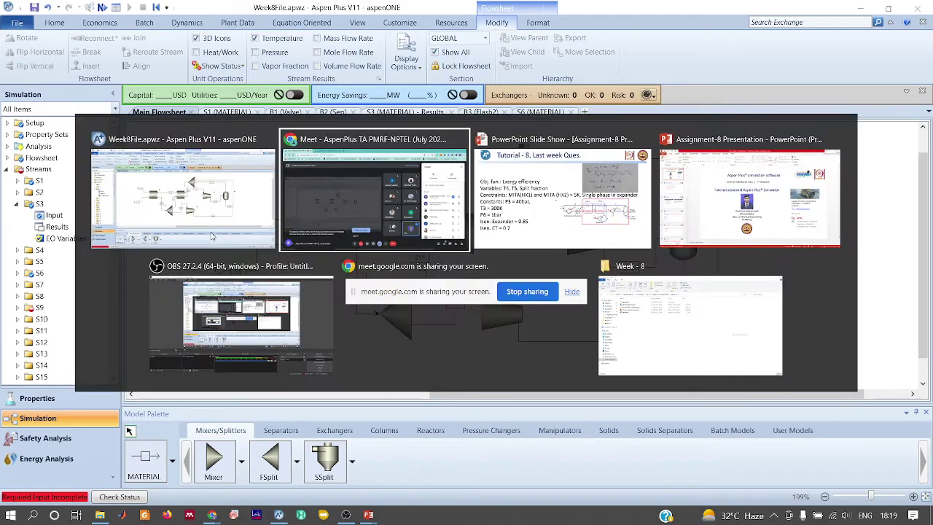
pyautogui.hotkey('alt', 'Tab')
pyautogui.hotkey('alt', 'Tab')
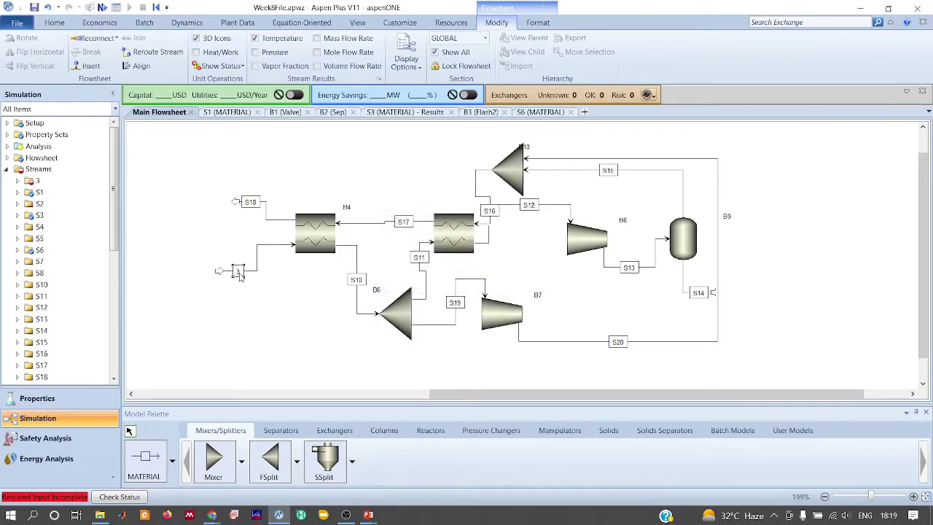
pyautogui.hotkey('alt', 'Tab')
pyautogui.hotkey('alt', 'Tab')
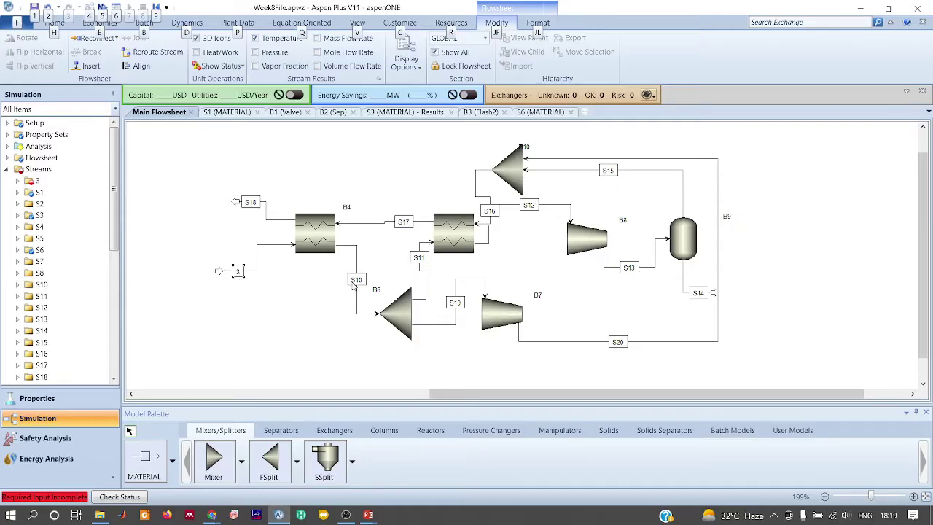
pyautogui.hotkey('ctrl', 'm')
pyautogui.write('4')
pyautogui.press('Return')
# Check the process diagram and rename the stream from the splitter to the second heat exchanger as 4B.
pyautogui.hotkey('alt', 'Tab')
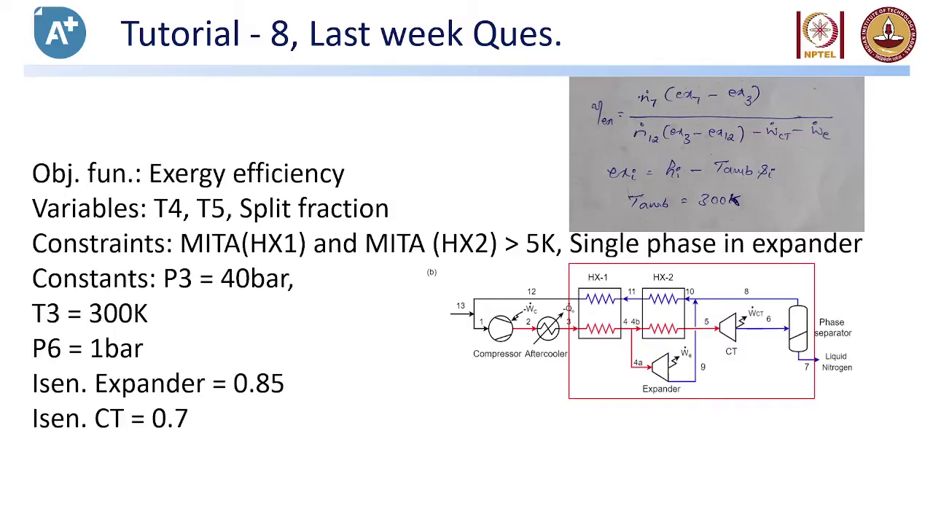
pyautogui.hotkey('alt', 'Tab')
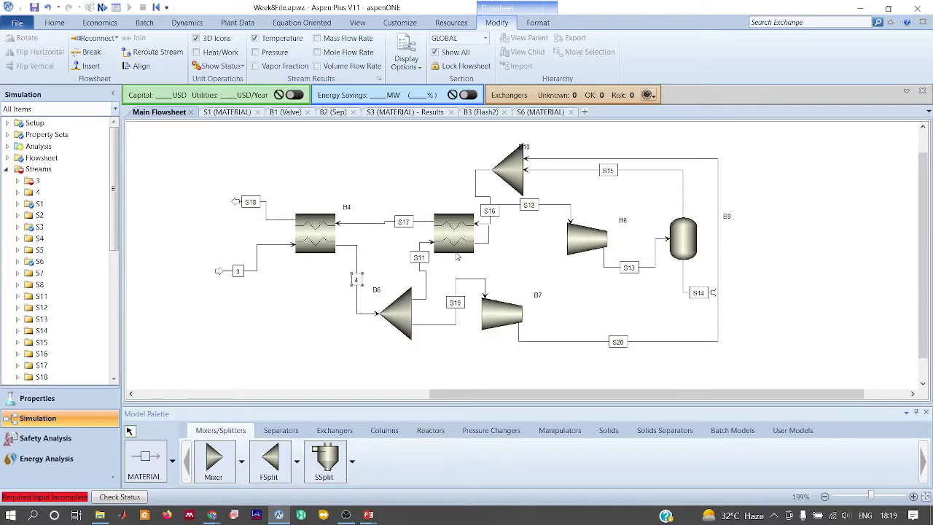
pyautogui.click(423, 267)
pyautogui.hotkey('ctrl', 'm')
pyautogui.write('4B')
pyautogui.press('Return')
# Check the process diagram and rename the stream from the splitter to the lower Compr block as 4A.
pyautogui.hotkey('alt', 'Tab')
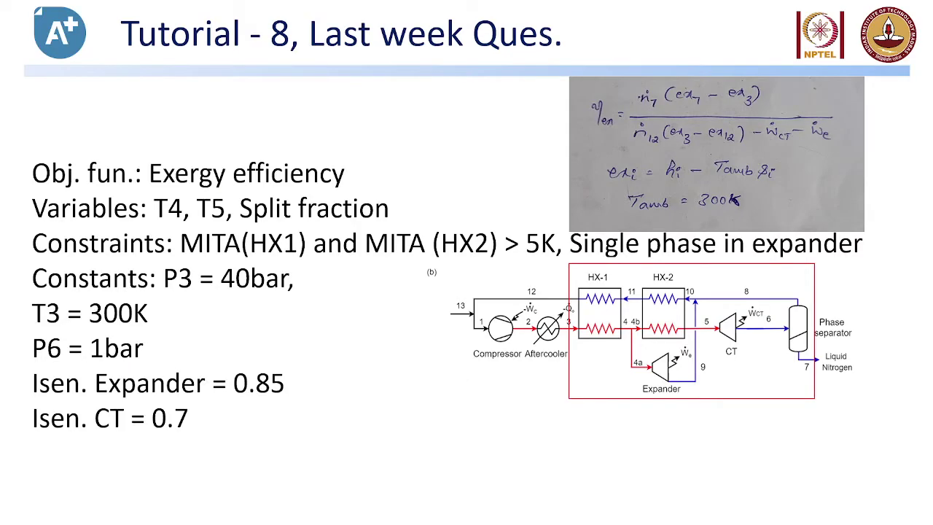
pyautogui.hotkey('alt', 'Tab')
pyautogui.click(455, 305)
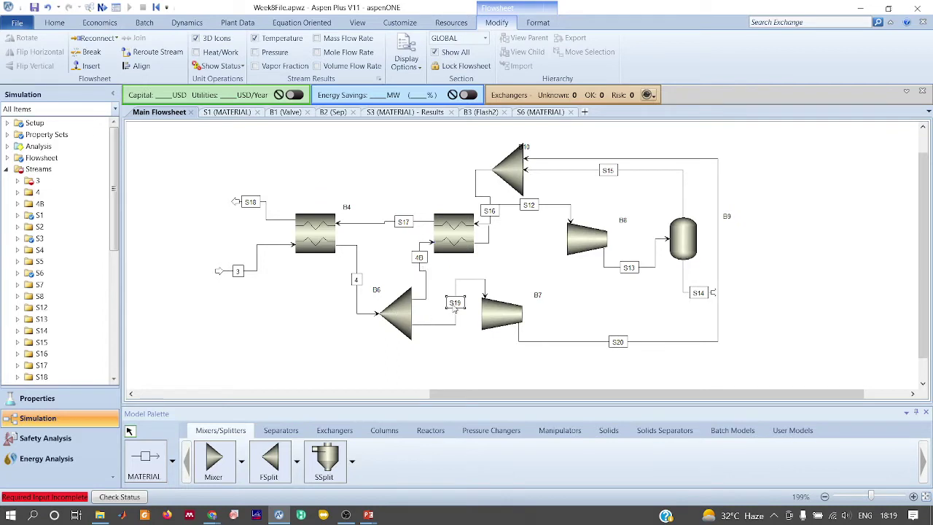
pyautogui.hotkey('ctrl', 'm')
pyautogui.press('BackSpace')
pyautogui.write('4A')
pyautogui.press('Return')
# Rename the stream from the lower Compr block to the Mixer block as 9.
pyautogui.hotkey('alt', 'Tab')
pyautogui.hotkey('alt', 'Tab')
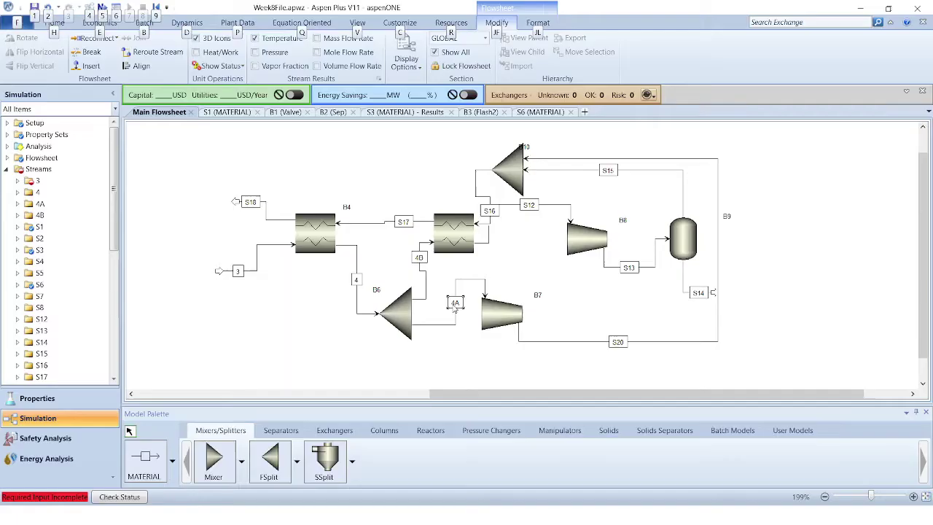
pyautogui.hotkey('ctrl', 'm')
pyautogui.write('9')
pyautogui.press('Return')
# Move the upper Compr block and its inlet stream line slightly down, and rename that inlet stream as 5.
pyautogui.hotkey('alt', 'Tab')
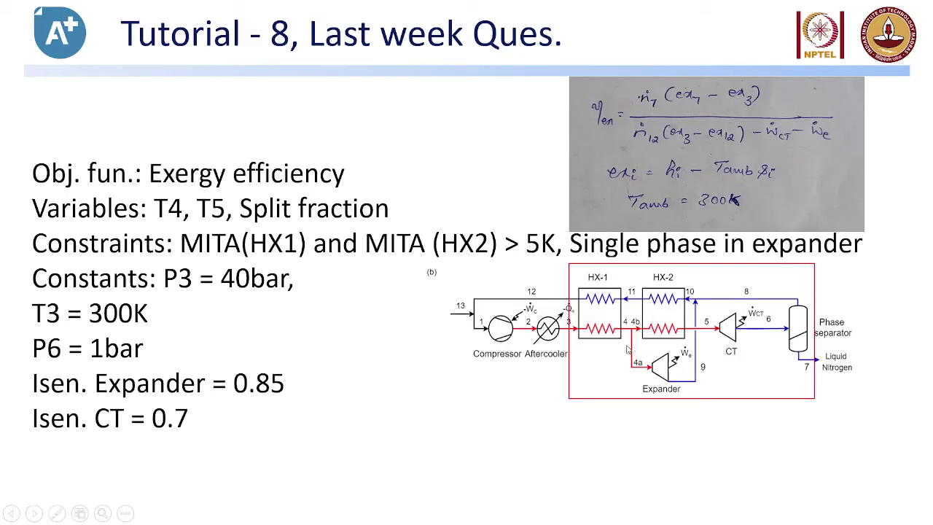
pyautogui.hotkey('alt', 'Tab')
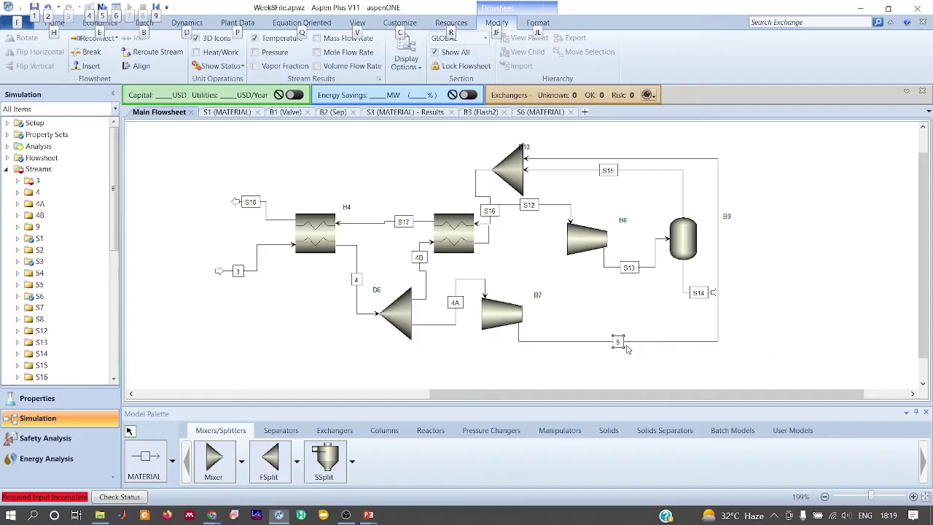
pyautogui.click(523, 207)
pyautogui.moveTo(514, 207); pyautogui.dragTo(514, 232)
pyautogui.moveTo(583, 235); pyautogui.dragTo(588, 261)
pyautogui.click(534, 228)
pyautogui.hotkey('ctrl', 'm')
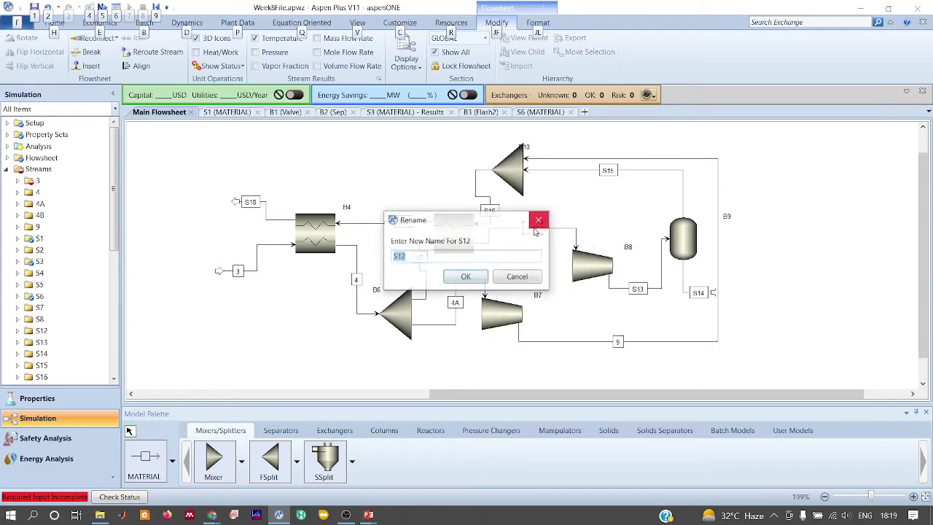
pyautogui.press('Escape')
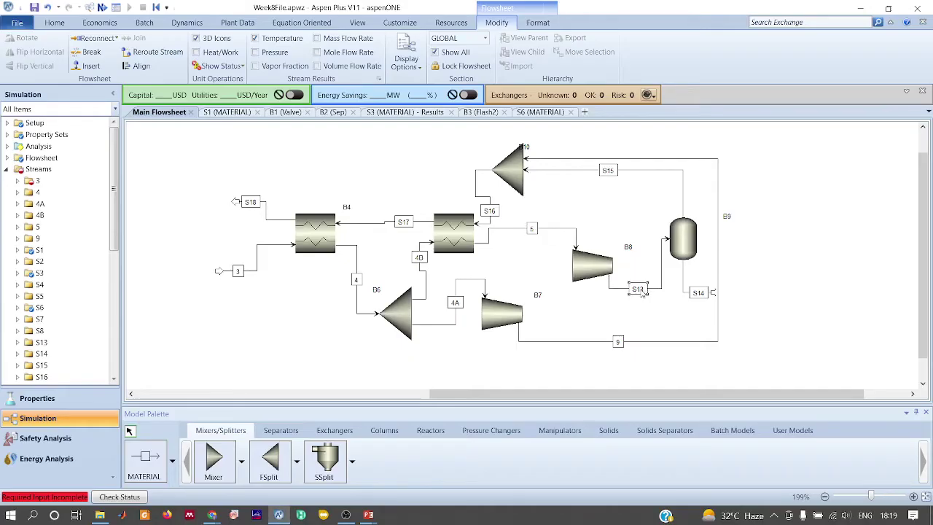
# Rename the stream entering the separator as 6 and the separator's liquid product stream as 7.
pyautogui.hotkey('ctrl', 'm')
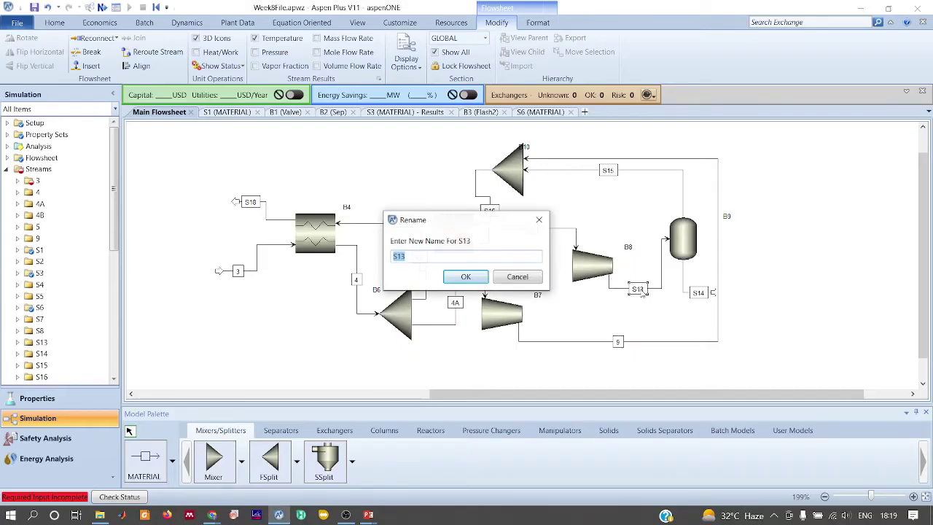
pyautogui.press('Escape')
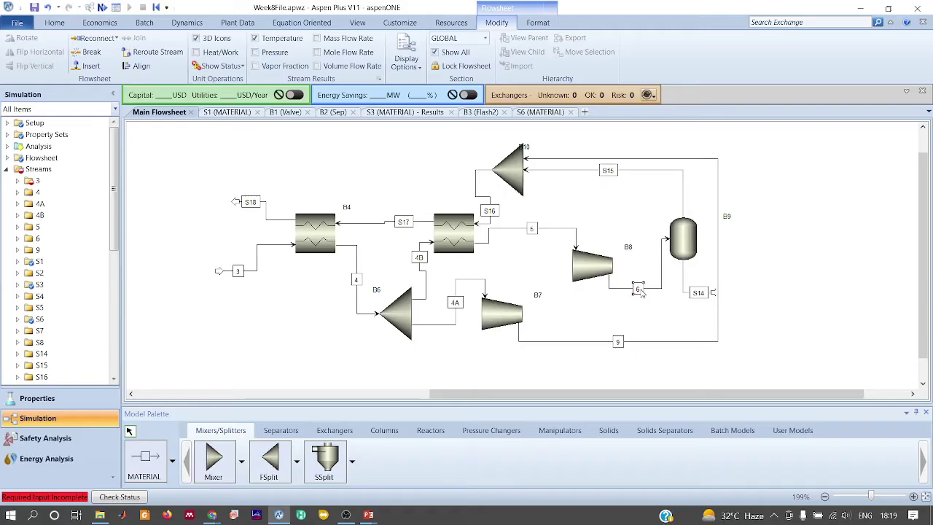
pyautogui.hotkey('ctrl', 'm')
pyautogui.write('7')
pyautogui.press('Return')
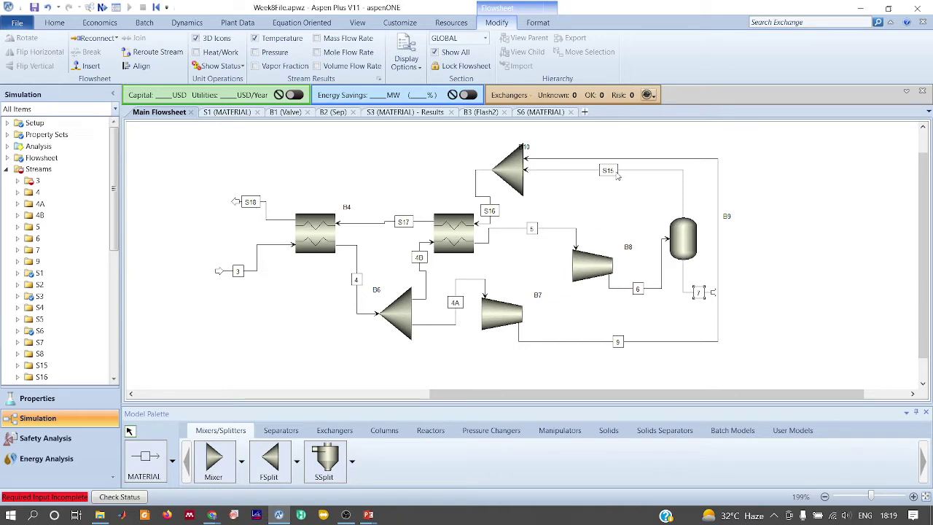
# Rename the separator's vapor stream as 8 and the mixer's outlet stream as 10.
pyautogui.hotkey('ctrl', 'm')
pyautogui.write('8')
pyautogui.press('Return')
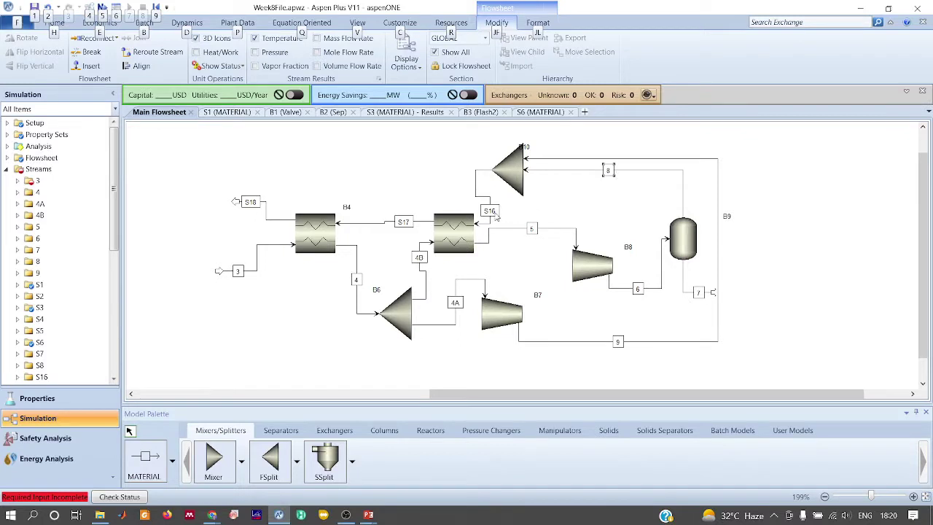
pyautogui.hotkey('ctrl', 'm')
pyautogui.write('10')
pyautogui.press('Return')
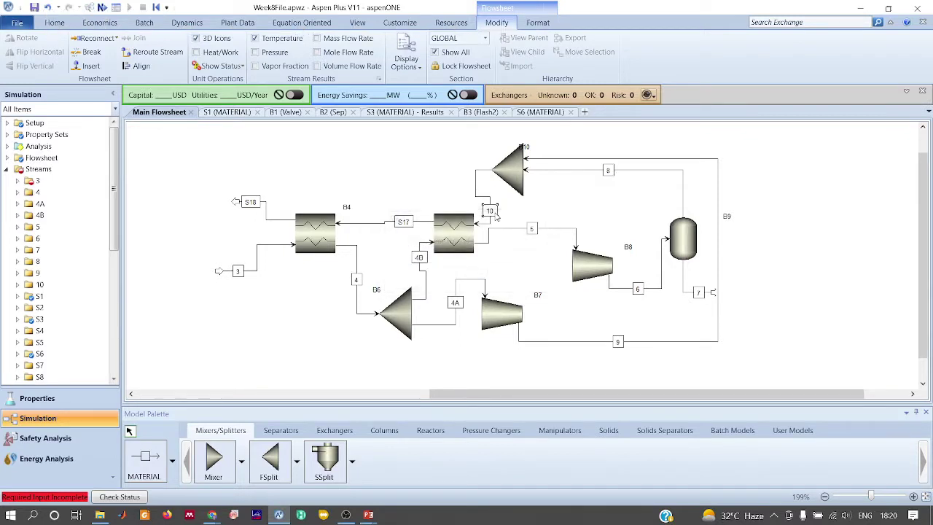
# Rename the return stream between the two exchangers as 11 and the product stream leaving the first exchanger as 12.
pyautogui.hotkey('ctrl', 'm')
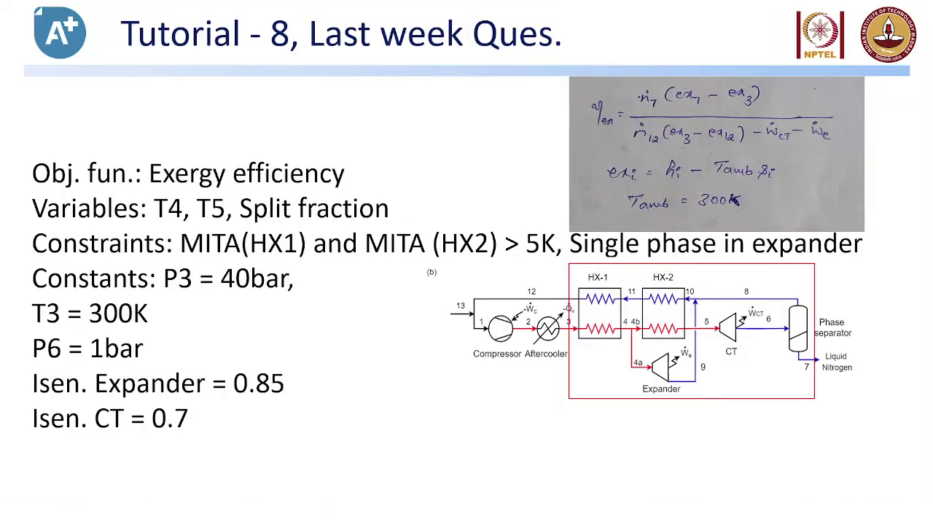
pyautogui.hotkey('alt', 'Tab')
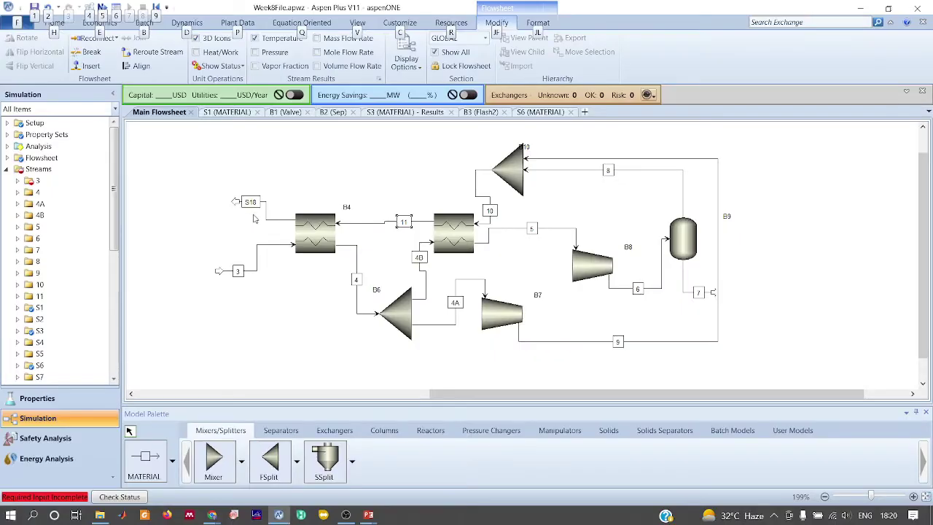
pyautogui.hotkey('ctrl', 'm')
pyautogui.write('12')
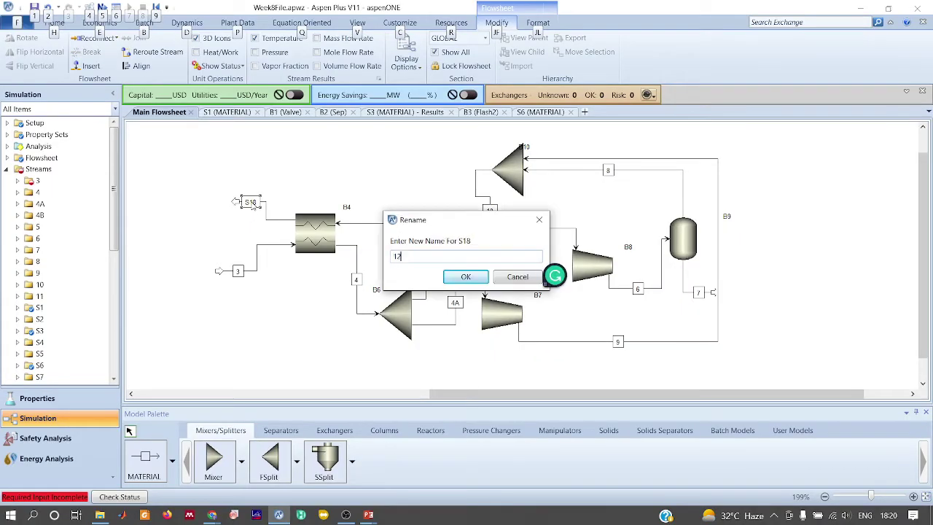
pyautogui.press('Return')
# Rename the first MHeatX block as HX1 and the second as HX2.
pyautogui.click(304, 231)
pyautogui.hotkey('ctrl', 'm')
pyautogui.write('HX')
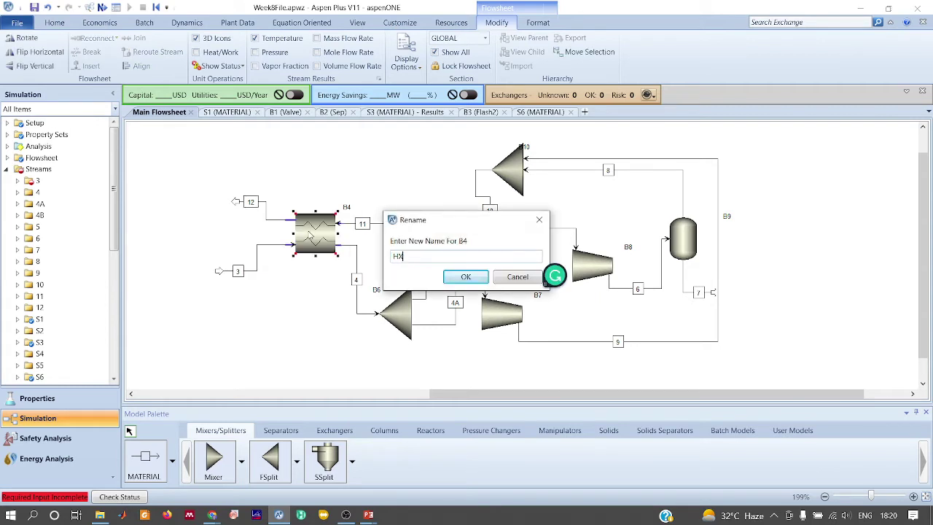
pyautogui.write('1')
pyautogui.press('Return')
pyautogui.click(460, 239)
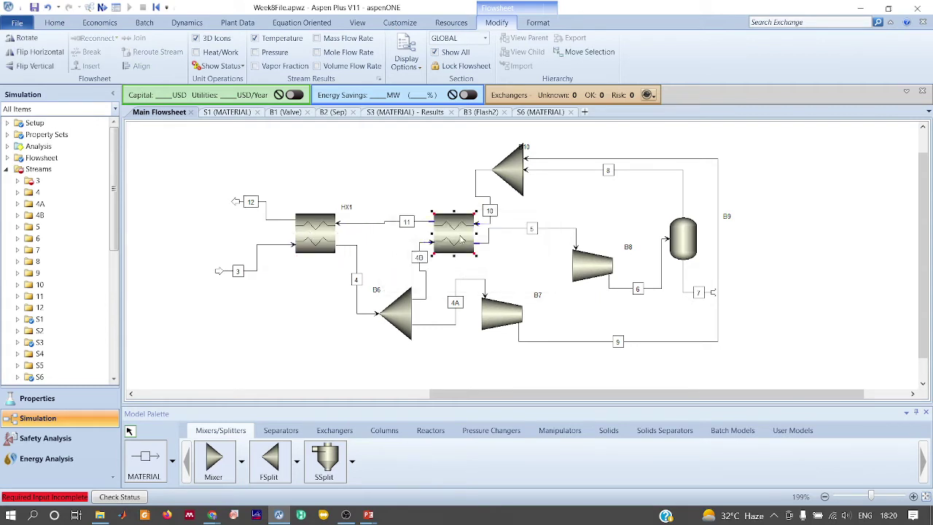
pyautogui.hotkey('ctrl', 'm')
pyautogui.write('HX')
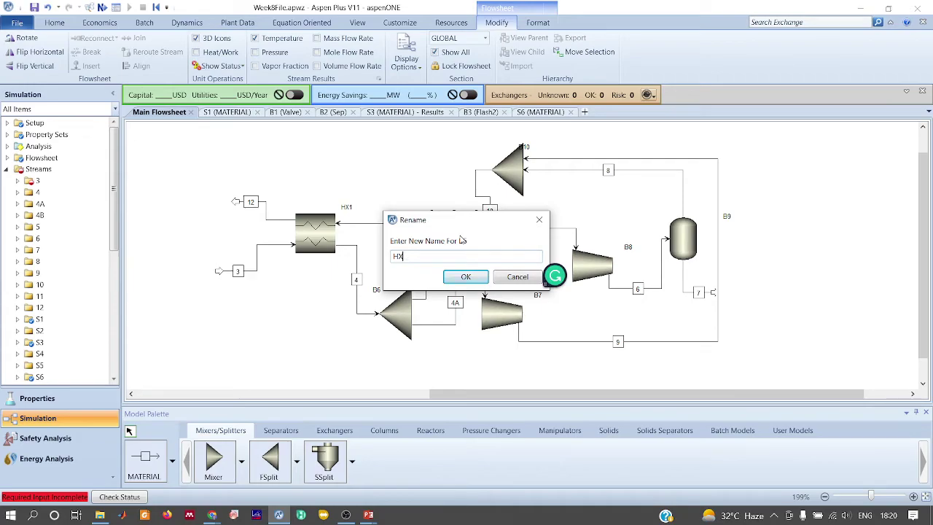
pyautogui.write('2')
pyautogui.press('Return')
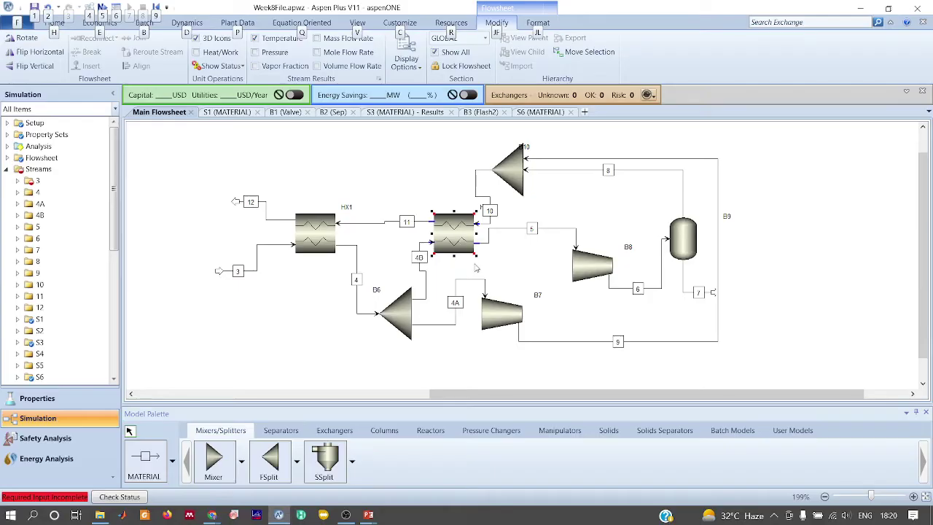
# Rename the splitter block as SP and the Mixer block as MX.
pyautogui.hotkey('ctrl', 'm')
pyautogui.write('SP')
pyautogui.press('Return')
pyautogui.click(508, 170)
pyautogui.hotkey('ctrl', 'm')
pyautogui.write('MX')
pyautogui.press('Return')
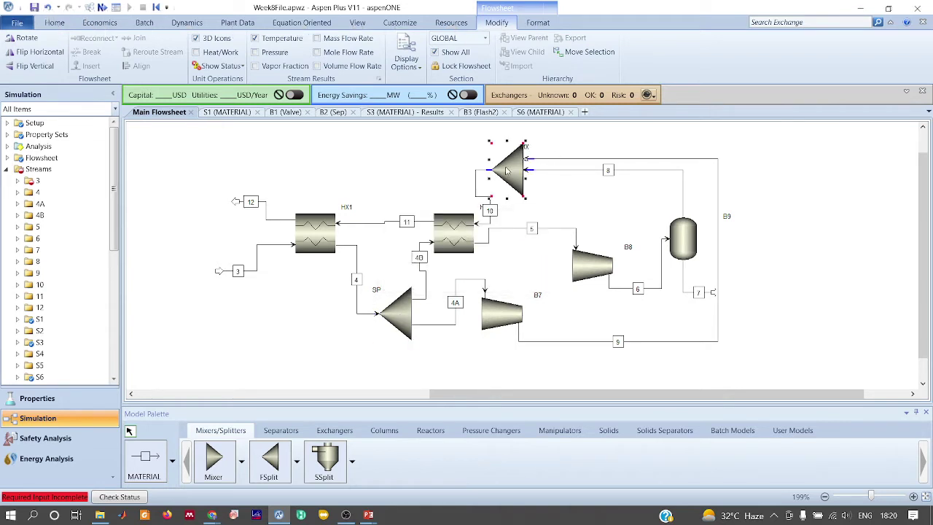
# Rename the lower Compr block as EXP and the upper Compr block as CT.
pyautogui.click(498, 320)
pyautogui.hotkey('ctrl', 'm')
pyautogui.write('EXP')
pyautogui.press('Return')
pyautogui.click(594, 267)
pyautogui.hotkey('ctrl', 'm')
pyautogui.write('CT')
pyautogui.press('Return')
# Rename the Flash2 separator block as PS.
pyautogui.click(685, 249)
pyautogui.hotkey('ctrl', 'm')
pyautogui.write('PS')
pyautogui.press('Return')
pyautogui.click(779, 258)
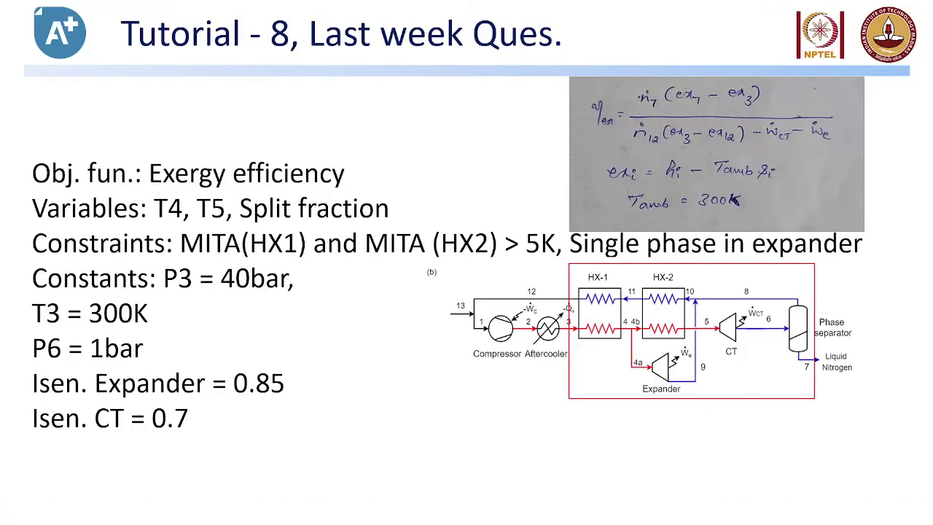
# Check the process diagram and move stream 9's vertical segment farther away from the separator, clear of its liquid product stream.
pyautogui.hotkey('alt', 'Tab')
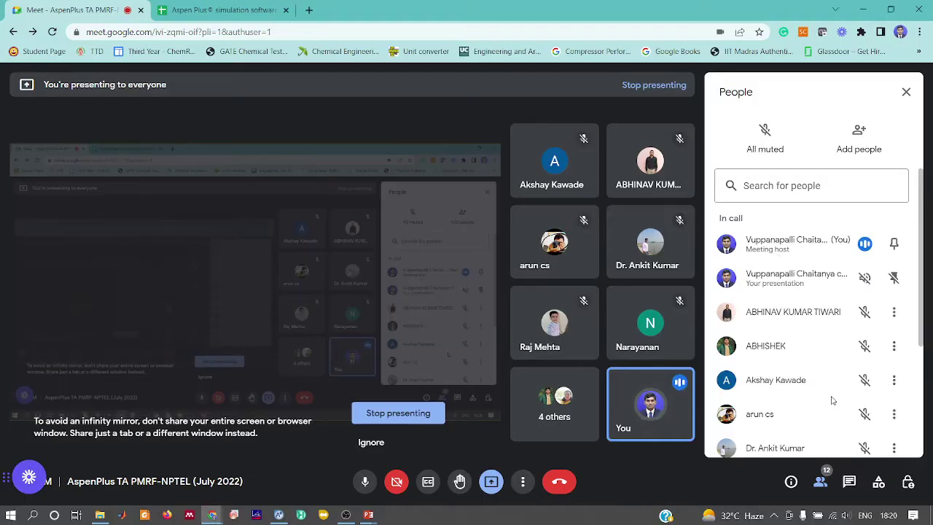
pyautogui.hotkey('alt', 'Tab')
pyautogui.hotkey('alt', 'Tab')
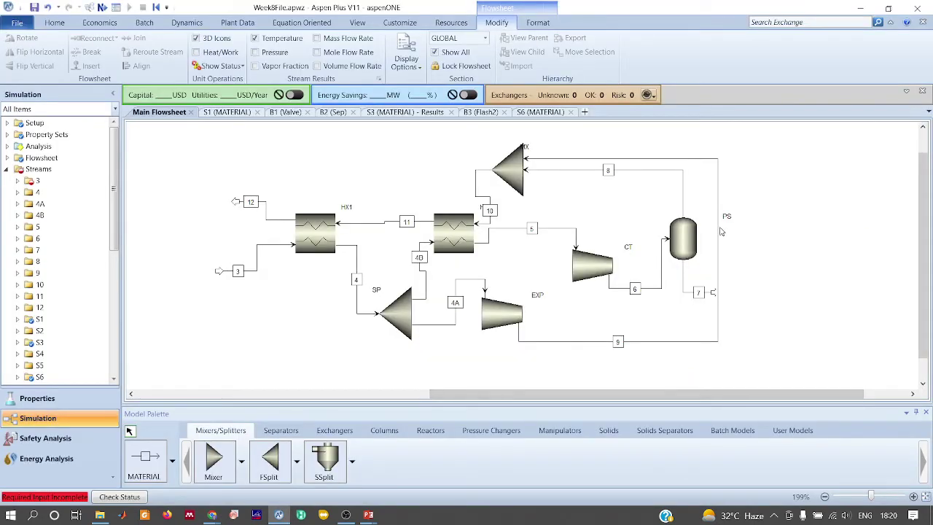
pyautogui.moveTo(720, 232); pyautogui.dragTo(788, 232)
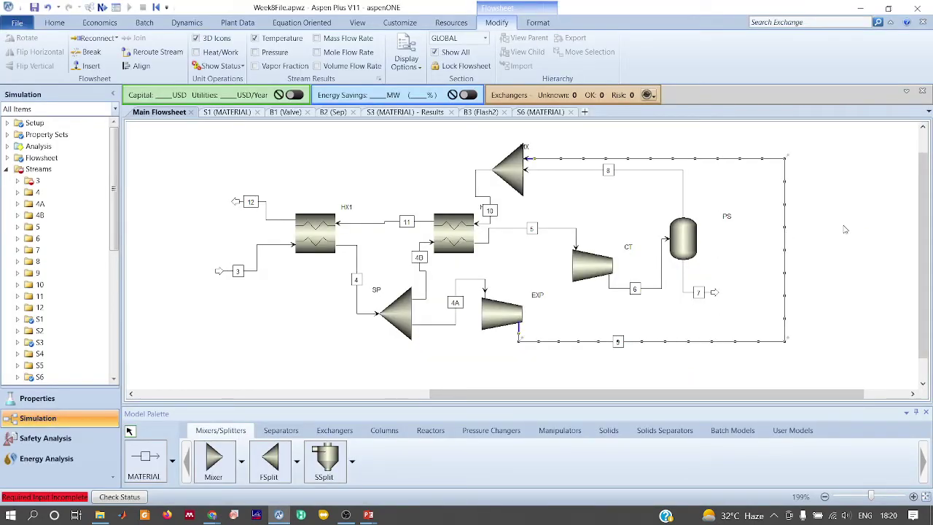
# Review the Tutorial 8 problem slide's objective, variables, constraints and process diagram against the completed flowsheet.
pyautogui.click(845, 229)
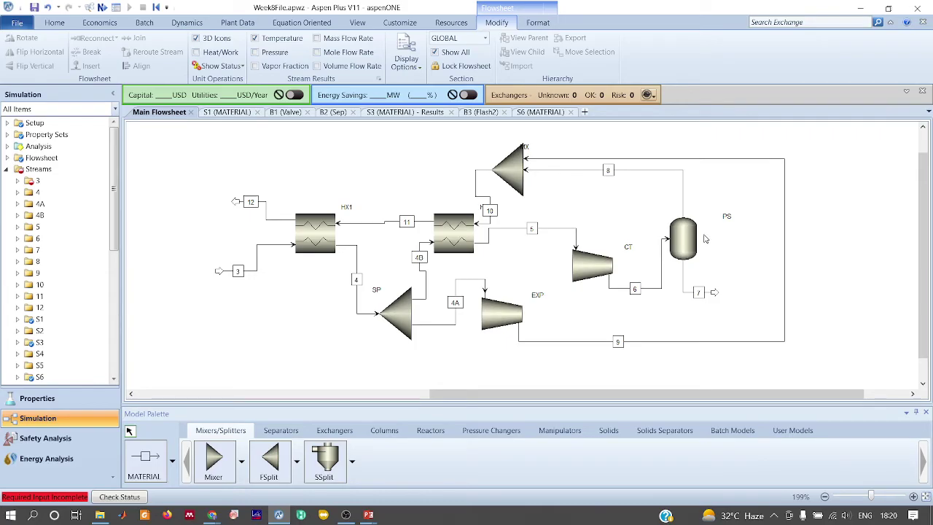
pyautogui.hotkey('alt', 'Tab')
pyautogui.press('Tab')
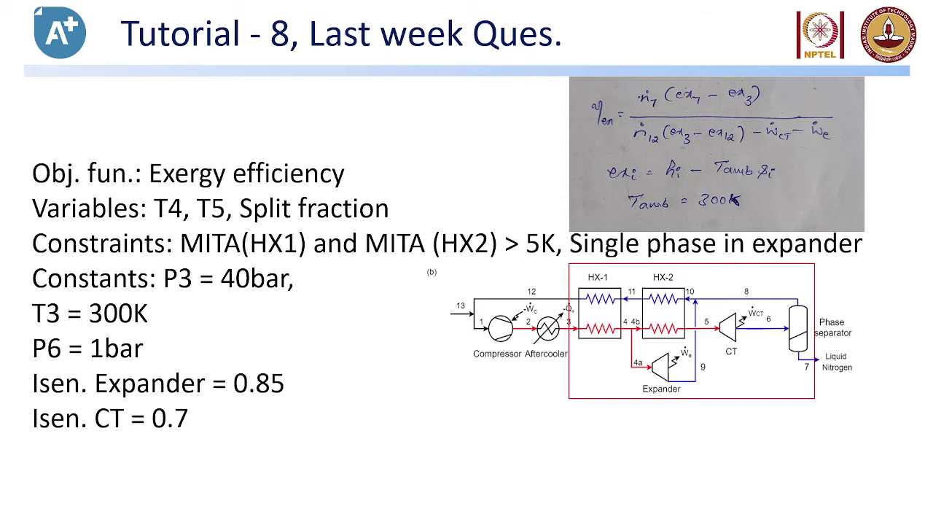
pyautogui.hotkey('alt', 'Tab')
pyautogui.hotkey('alt', 'Tab')
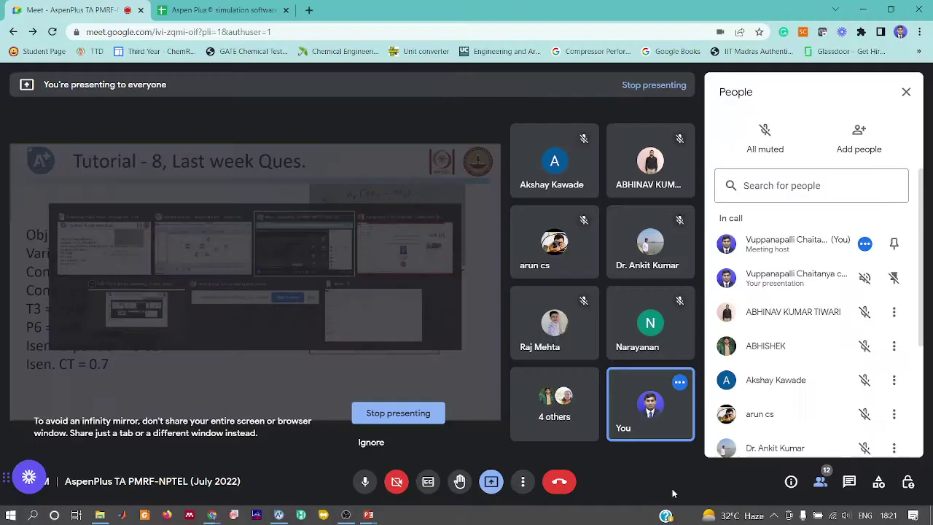
pyautogui.hotkey('alt', 'Tab')
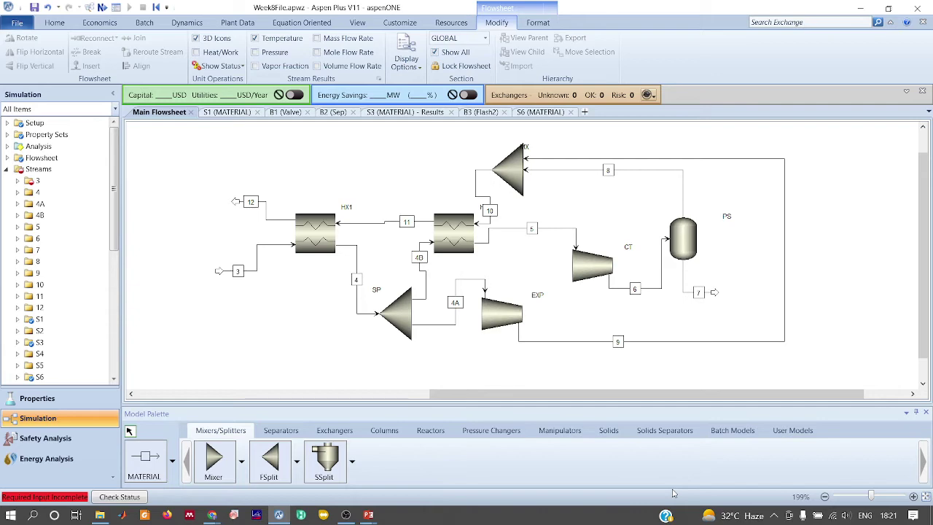
# Switch to the Google Meet call and read the participants' in-call messages, returning to the Aspen Plus flowsheet.
pyautogui.hotkey('alt', 'Tab')
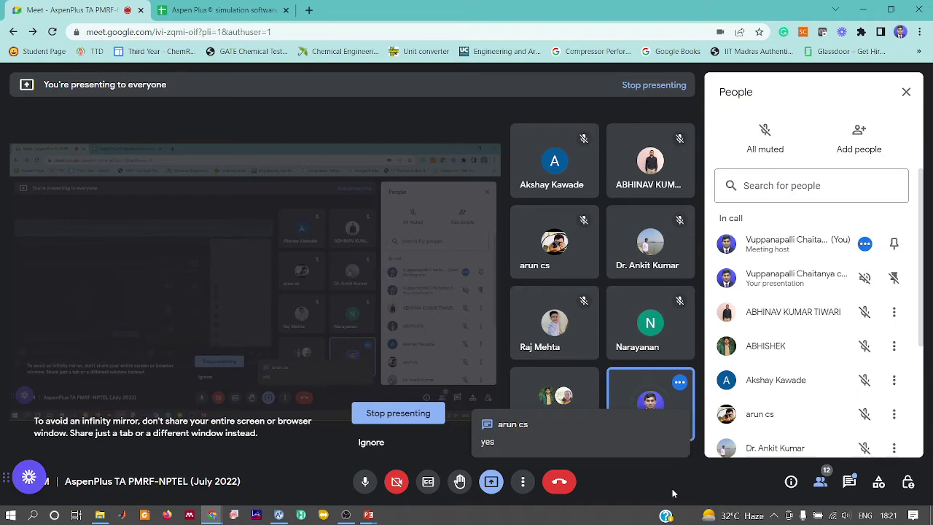
pyautogui.click(850, 481)
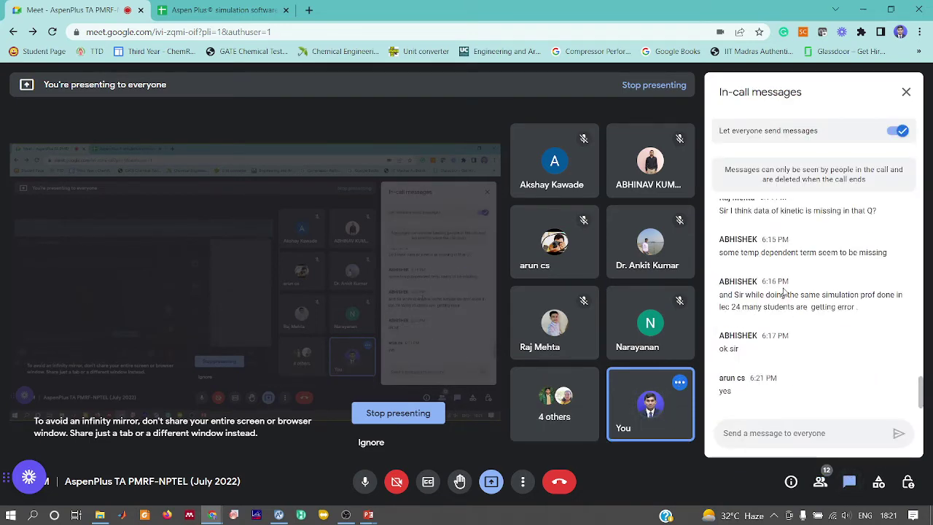
pyautogui.hotkey('alt', 'Tab')
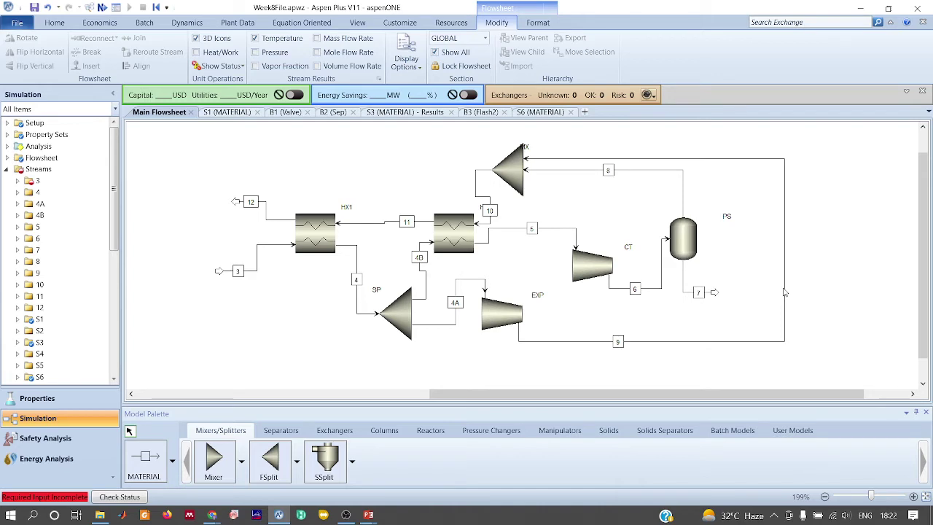
pyautogui.hotkey('alt', 'Tab')
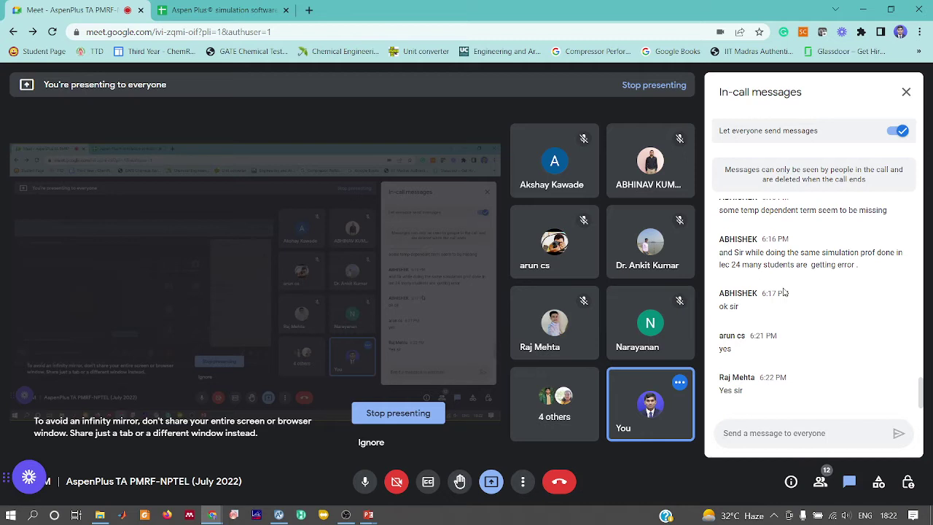
pyautogui.hotkey('alt', 'Tab')
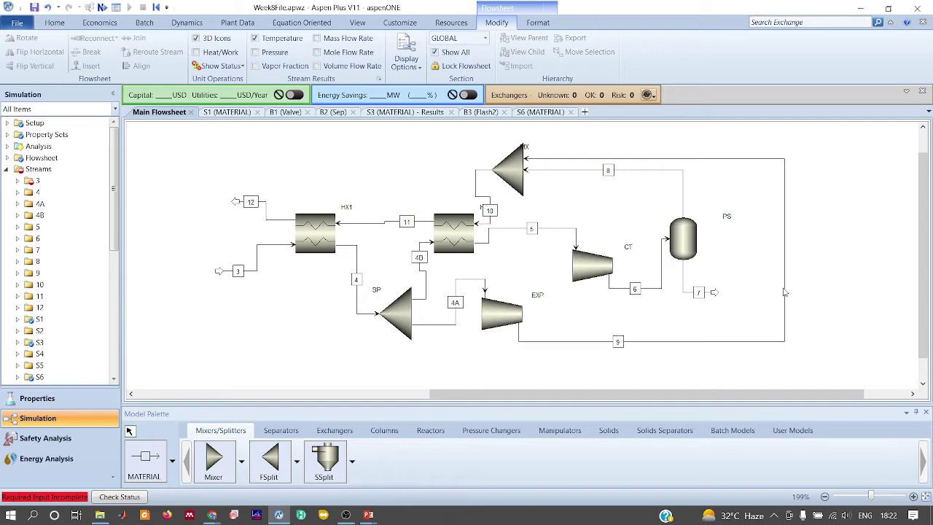
pyautogui.hotkey('alt', 'Tab')
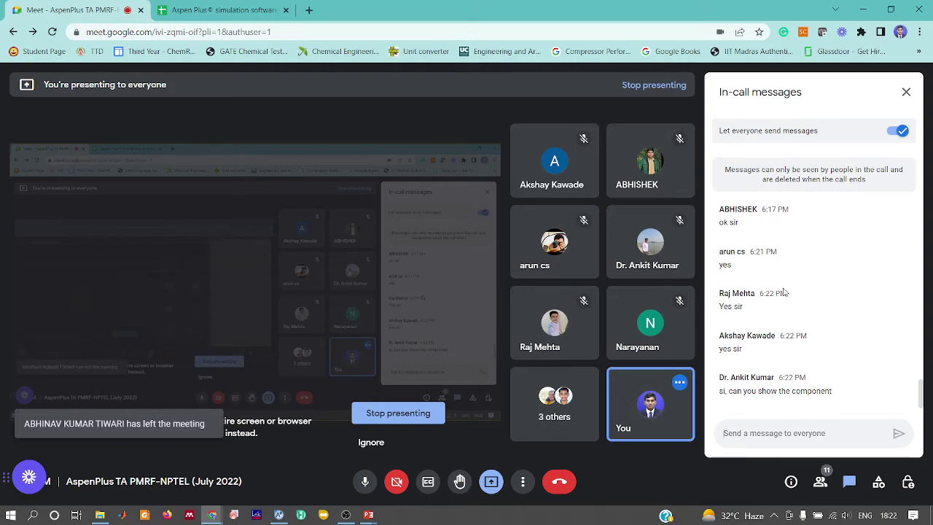
pyautogui.hotkey('alt', 'Tab')
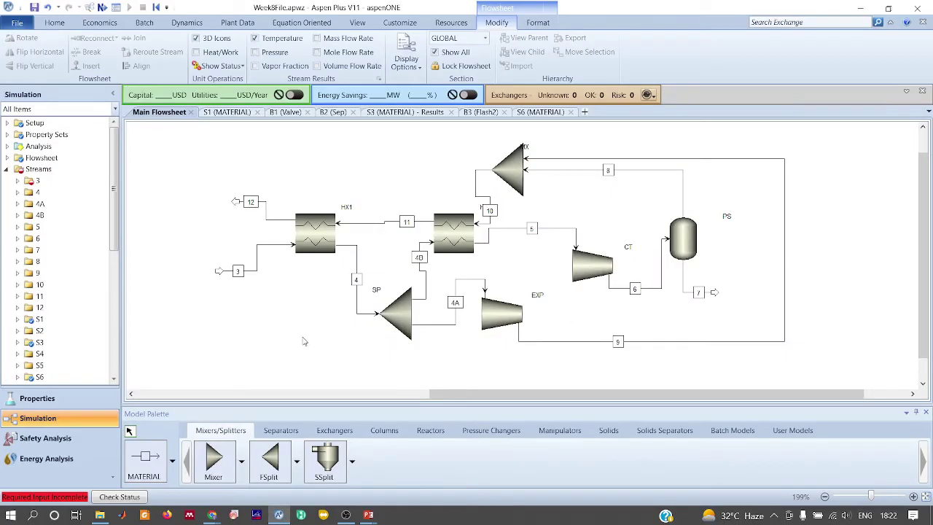
# Open the component specifications in the Properties environment and check the meeting chat for replies.
pyautogui.click(46, 400)
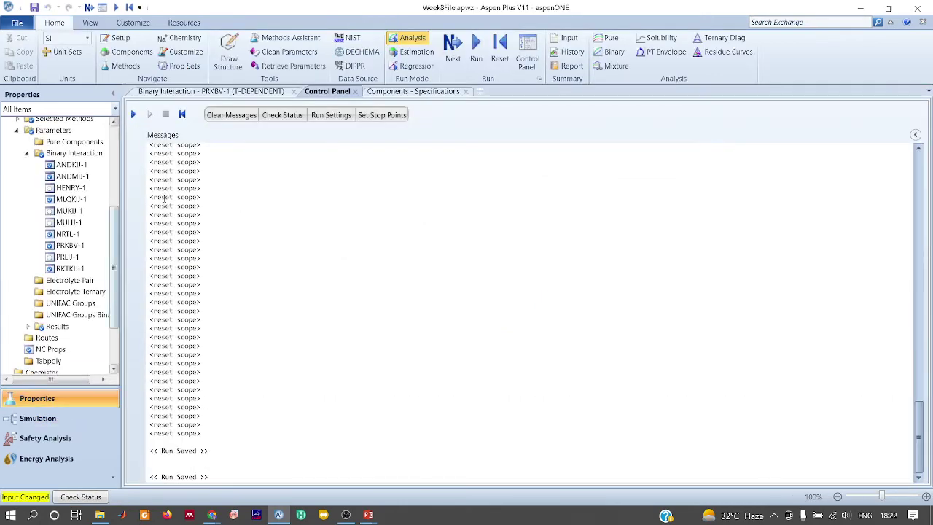
pyautogui.scroll(5, 73, 219)
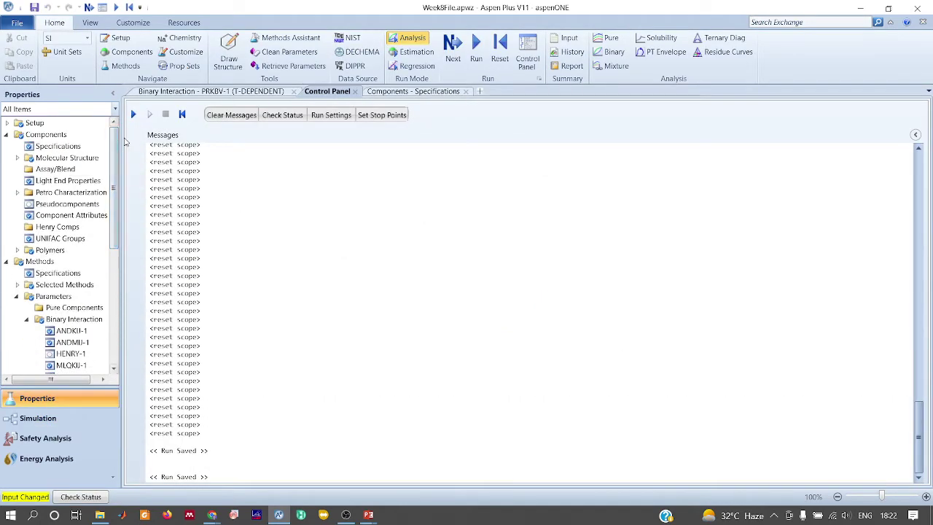
pyautogui.click(58, 146)
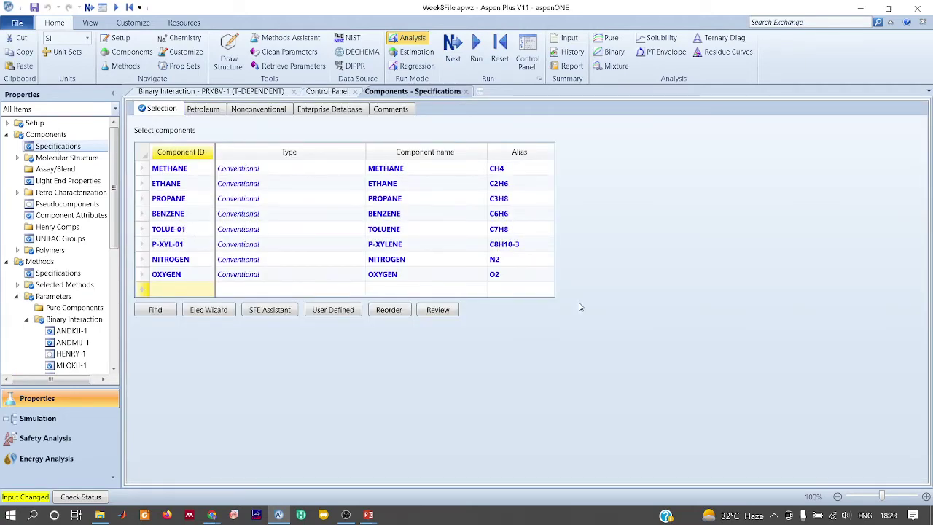
pyautogui.hotkey('alt', 'Tab')
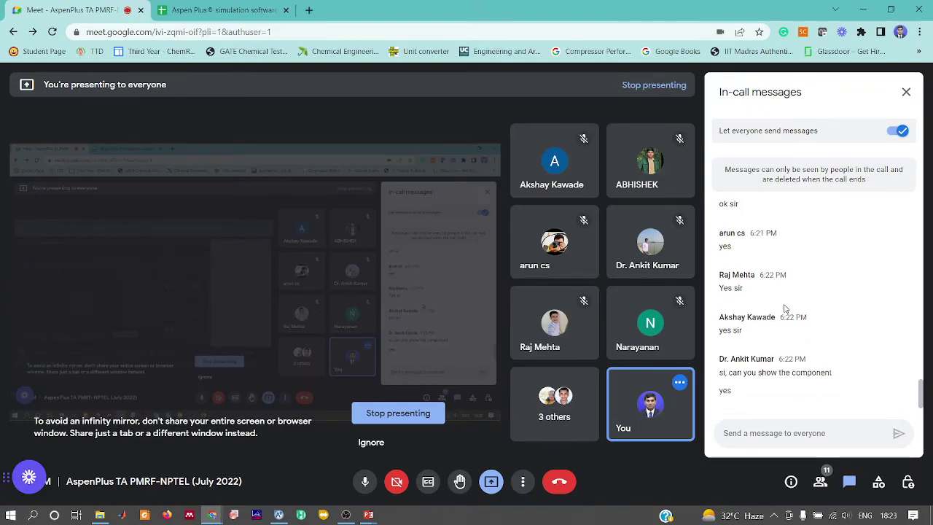
pyautogui.hotkey('alt', 'Tab')
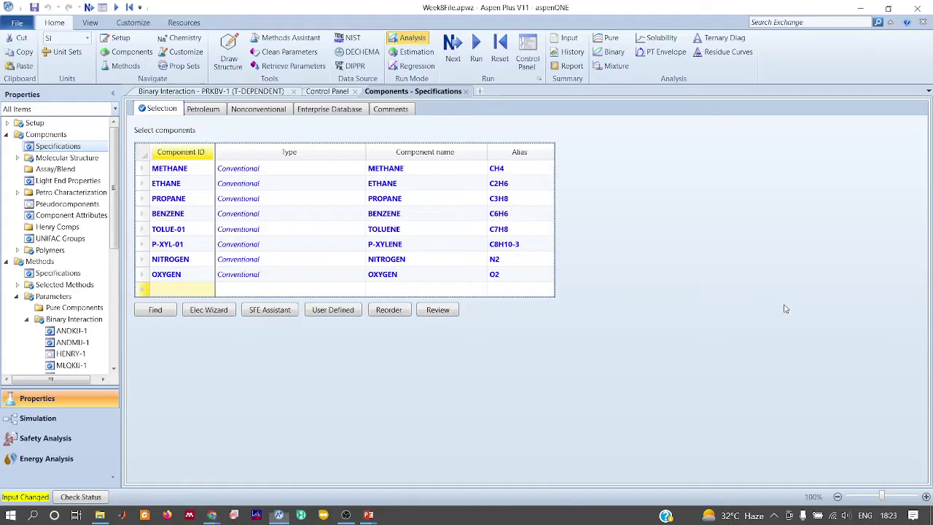
# Delete the OXYGEN row from the component list.
pyautogui.click(148, 280)
pyautogui.rightClick(148, 282)
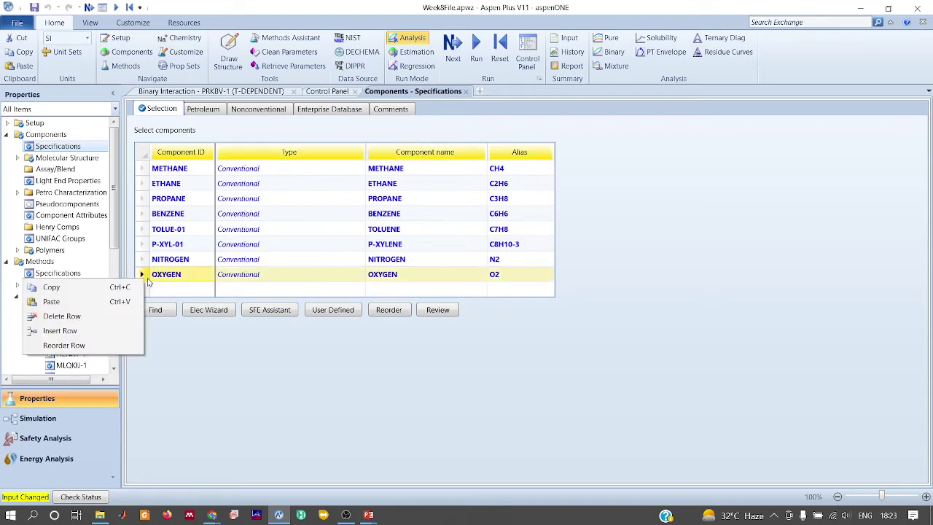
pyautogui.click(85, 313)
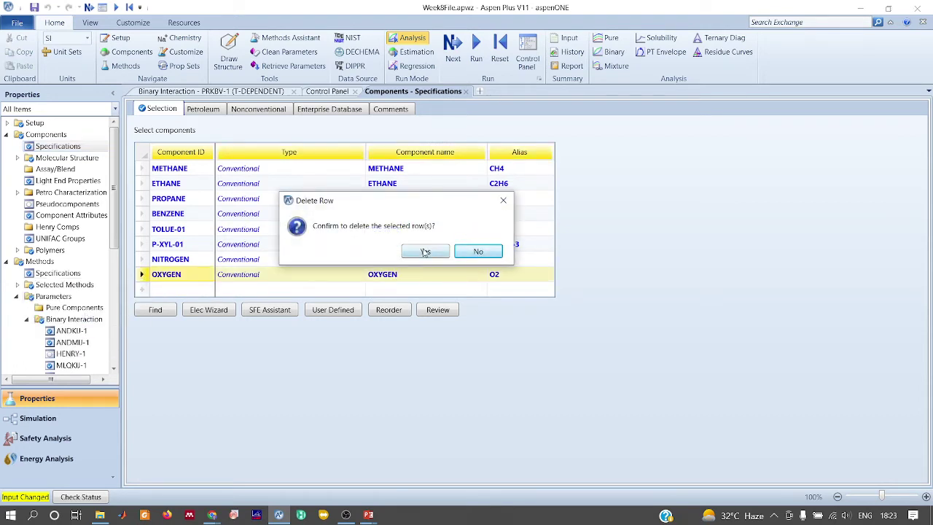
pyautogui.click(425, 251)
# Find the compound whose name equals oxygen in the databanks and add it to the component list.
pyautogui.click(155, 294)
pyautogui.click(370, 170)
pyautogui.click(426, 154)
pyautogui.write('o')
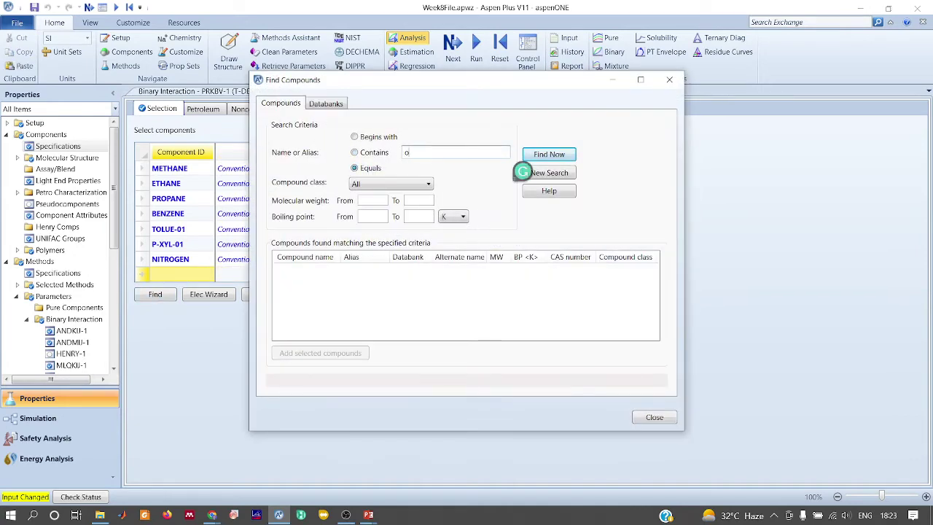
pyautogui.write('xygen')
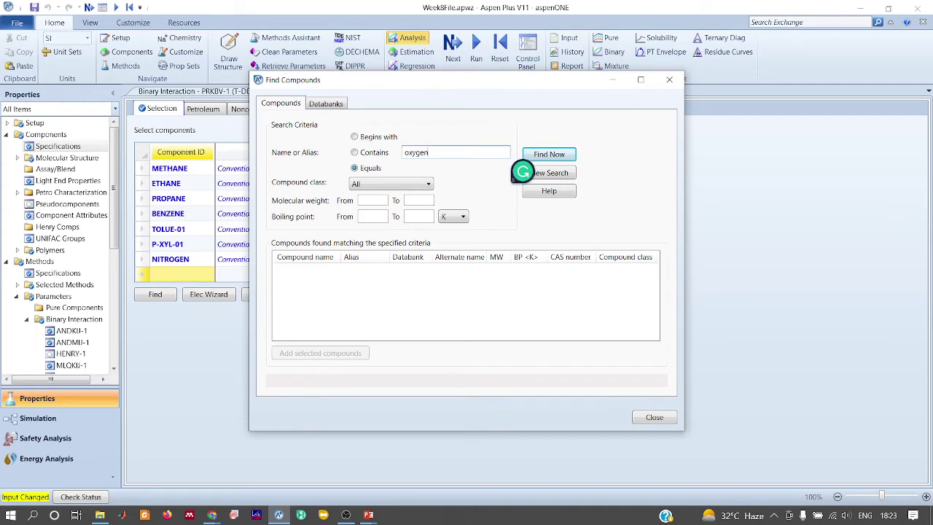
pyautogui.press('Return')
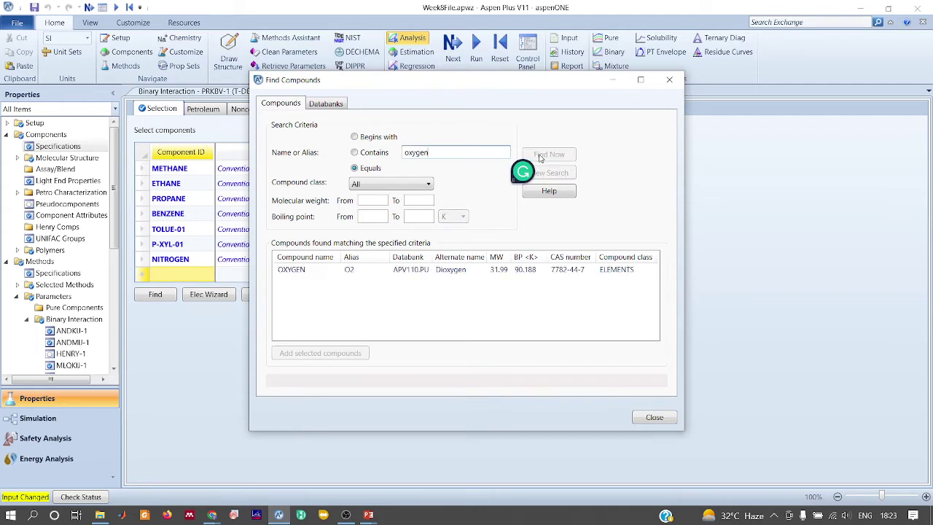
pyautogui.click(297, 270)
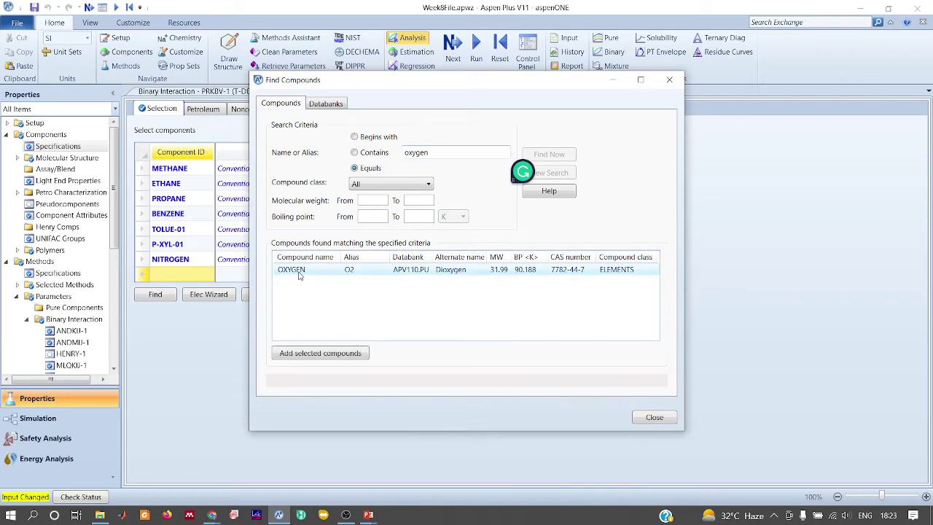
pyautogui.click(400, 271)
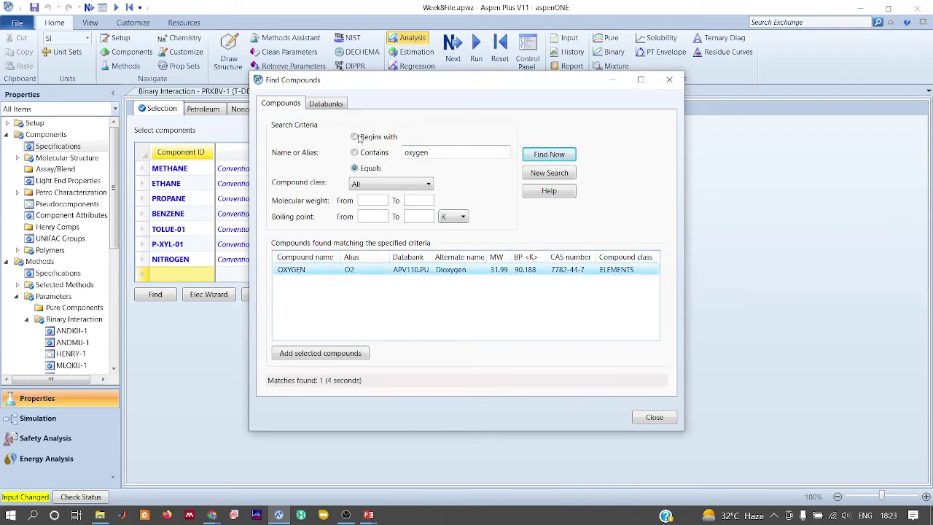
pyautogui.click(339, 353)
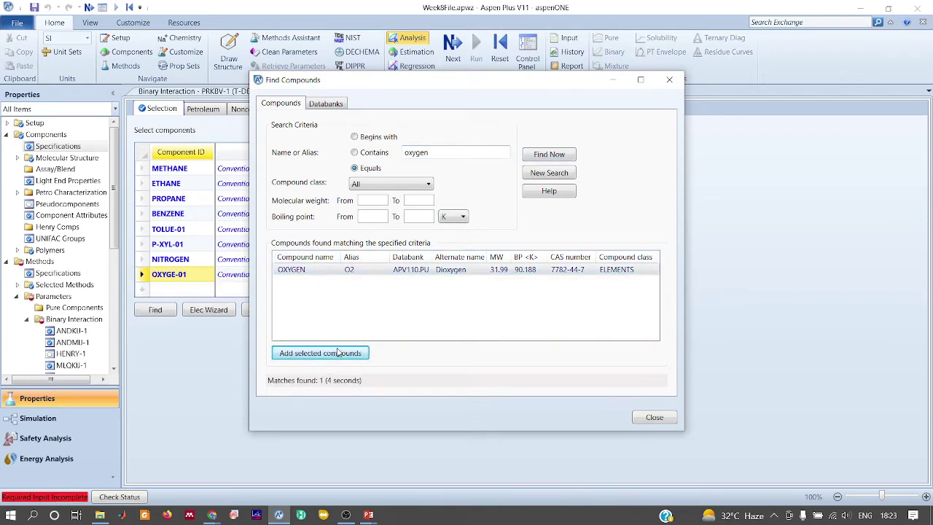
pyautogui.click(653, 417)
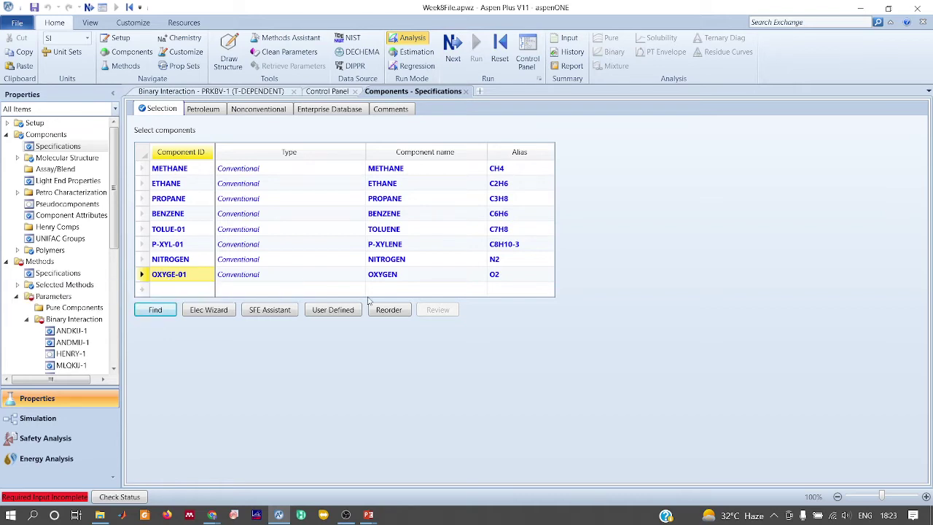
# Delete the databank-added oxygen row and re-enter the component directly with the ID OXYGEN.
pyautogui.click(145, 276)
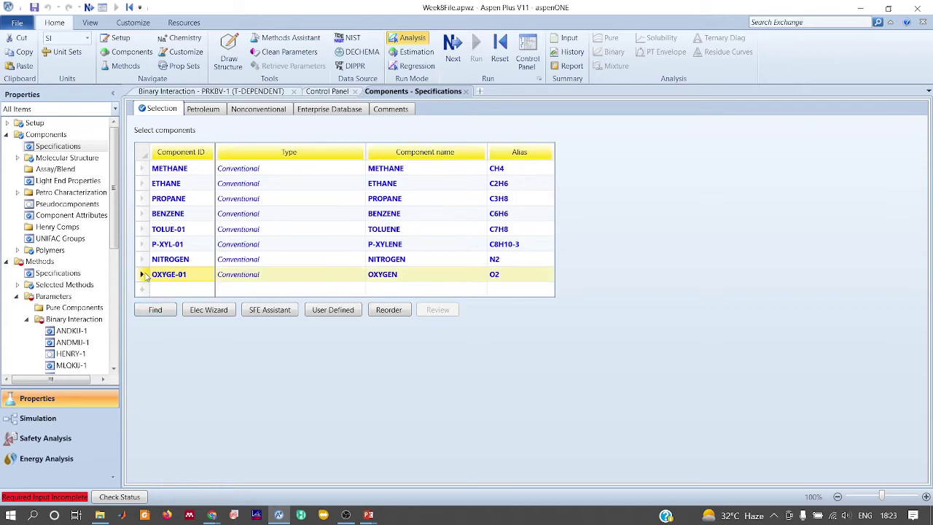
pyautogui.rightClick(145, 276)
pyautogui.click(78, 312)
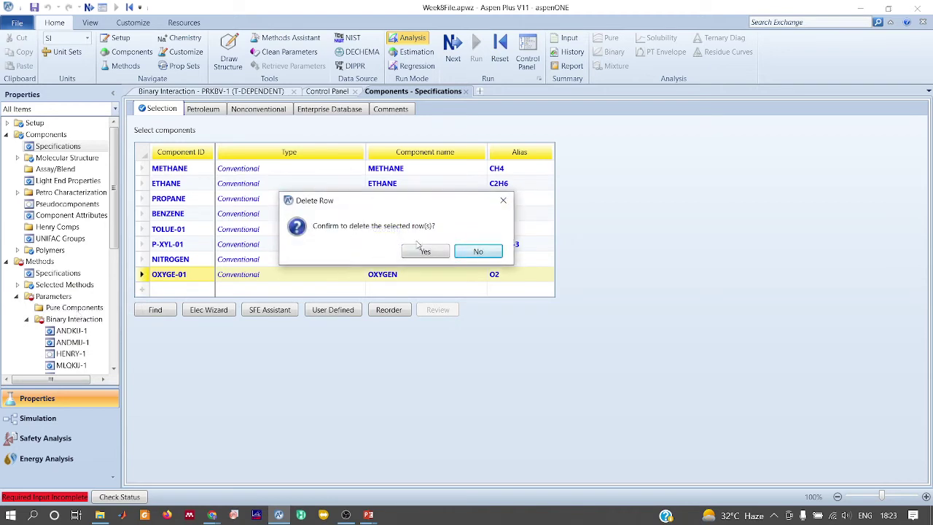
pyautogui.click(421, 249)
pyautogui.click(182, 275)
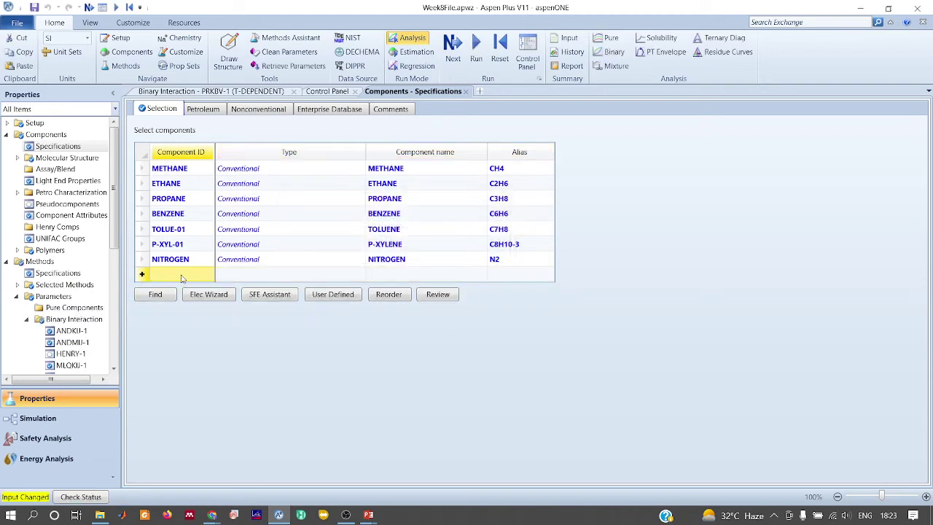
pyautogui.write('OXYGEN')
pyautogui.press('Return')
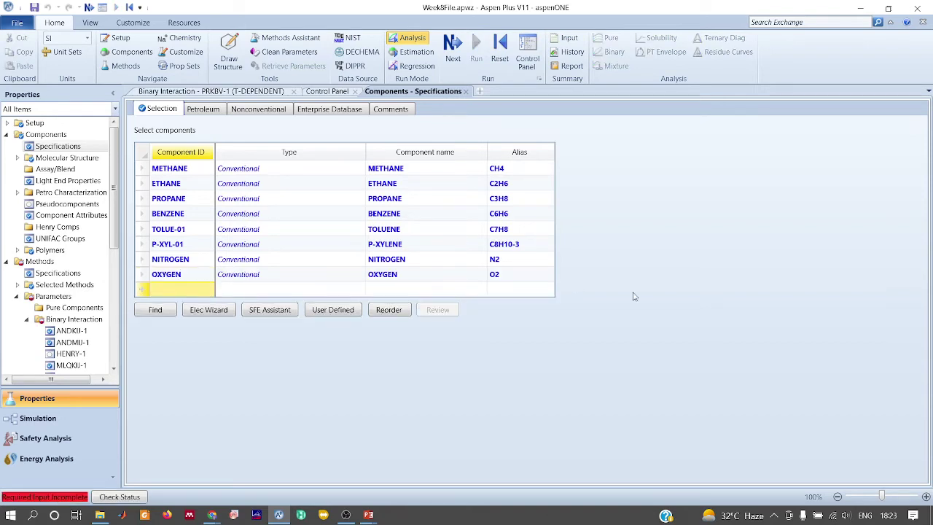
# Check the meeting chat, load the PRKBV-1 binary interaction parameters and run the property analysis setup.
pyautogui.hotkey('alt', 'Tab')
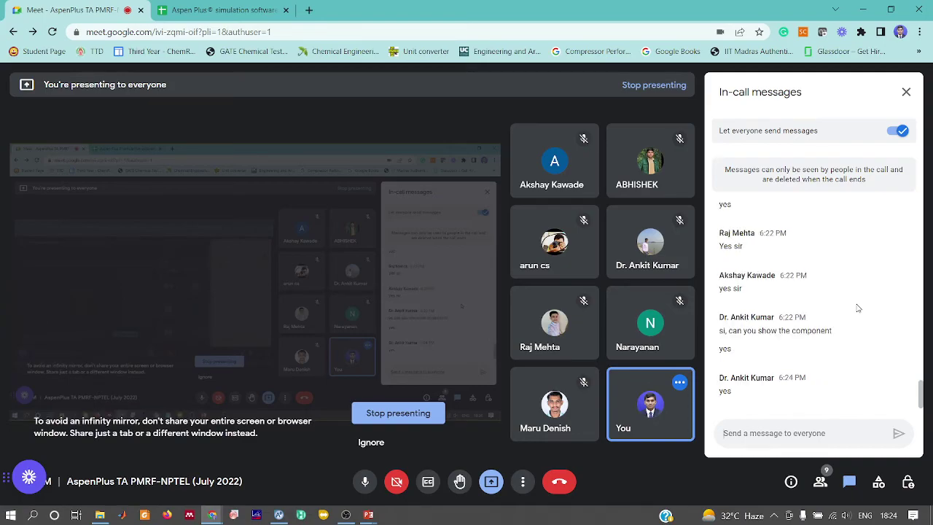
pyautogui.hotkey('alt', 'Tab')
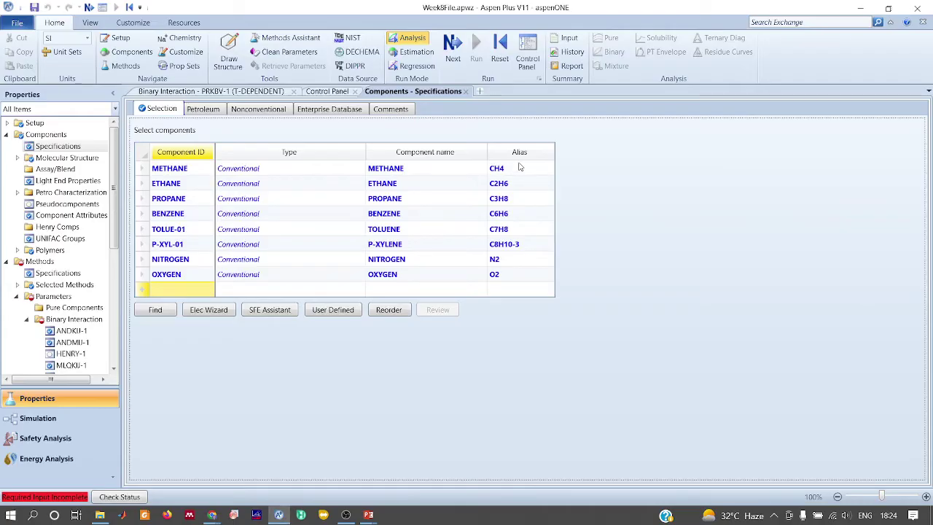
pyautogui.click(451, 44)
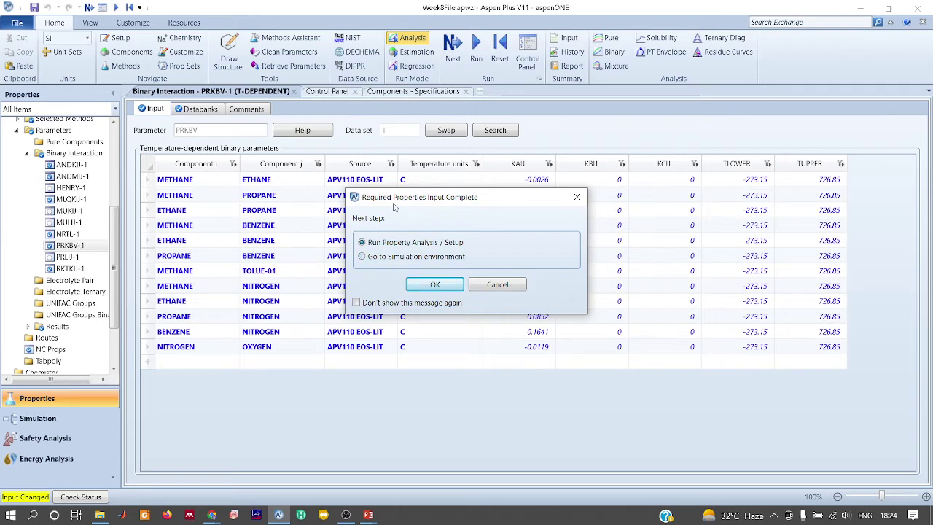
pyautogui.click(435, 285)
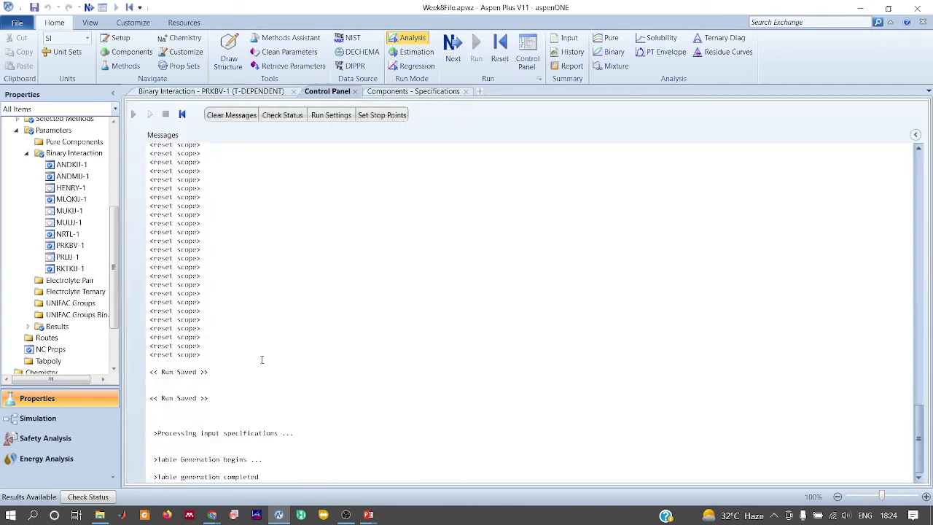
# In the simulation environment, set feed stream 3 to 300 K, 40 bar and a total flow of 1 kmol/sec.
pyautogui.click(58, 419)
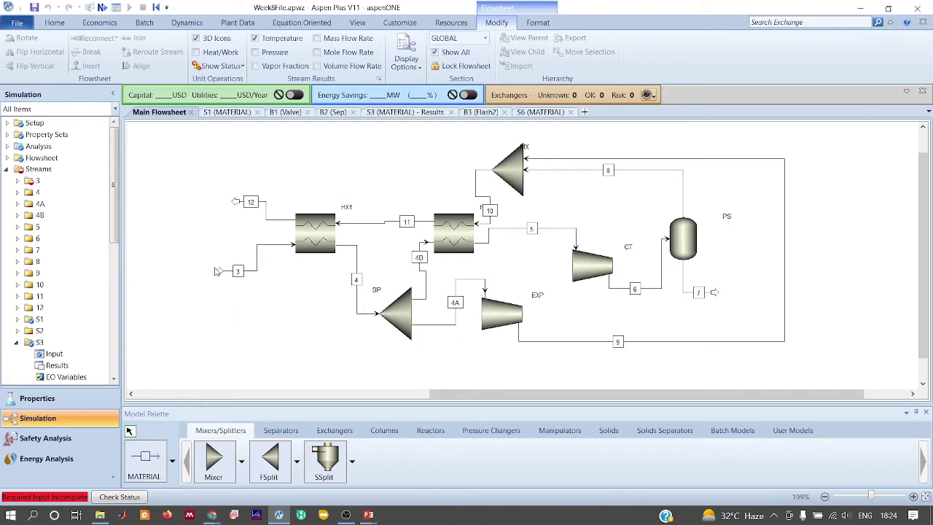
pyautogui.doubleClick(257, 273)
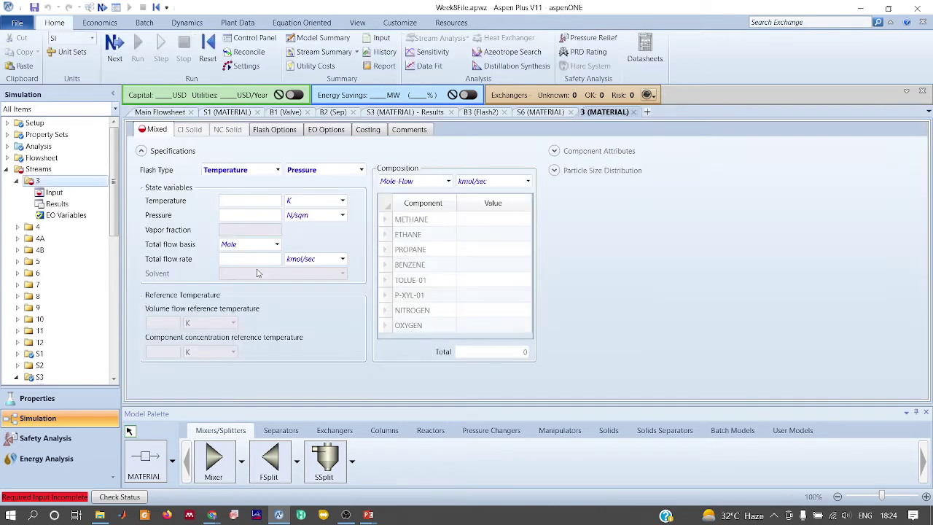
pyautogui.click(261, 200)
pyautogui.click(264, 215)
pyautogui.write('40')
pyautogui.click(341, 215)
pyautogui.scroll(6, 305, 321)
pyautogui.click(289, 260)
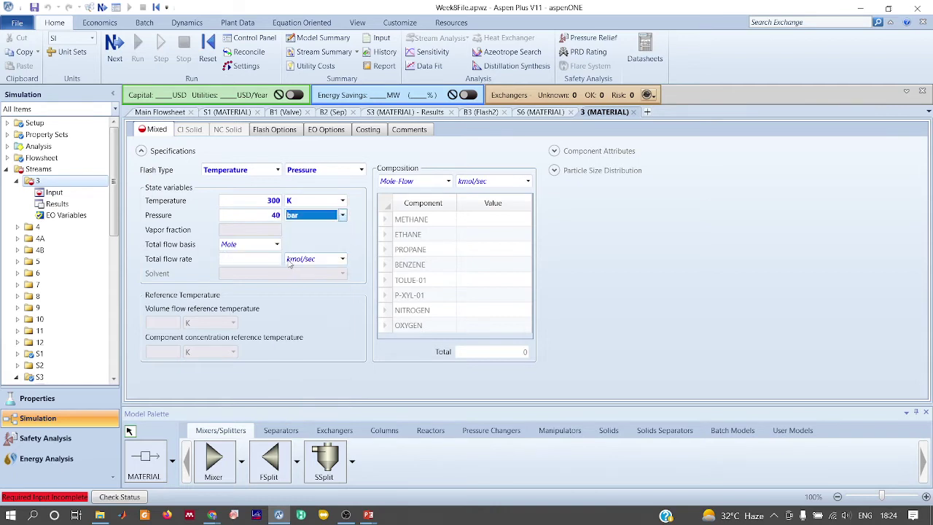
pyautogui.click(272, 260)
pyautogui.write('1')
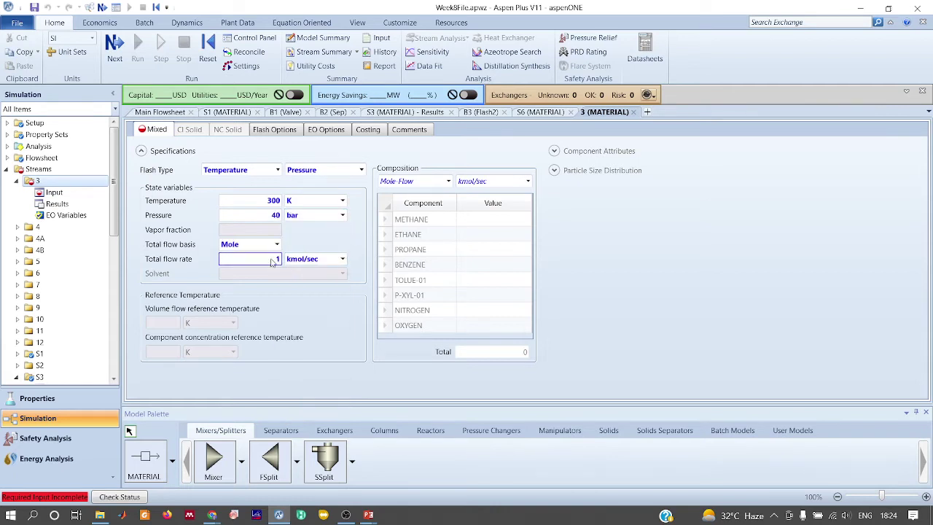
# Set stream 3's composition to 0.79 kmol/sec NITROGEN and 0.21 kmol/sec OXYGEN on the mole-flow basis.
pyautogui.click(485, 311)
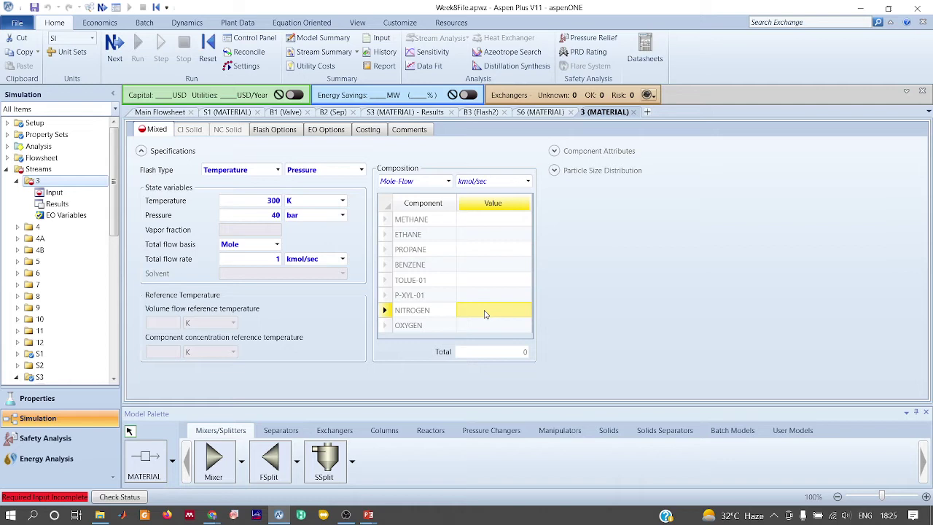
pyautogui.click(485, 314)
pyautogui.write('0.79')
pyautogui.press('Return')
pyautogui.write('0.21')
pyautogui.press('Return')
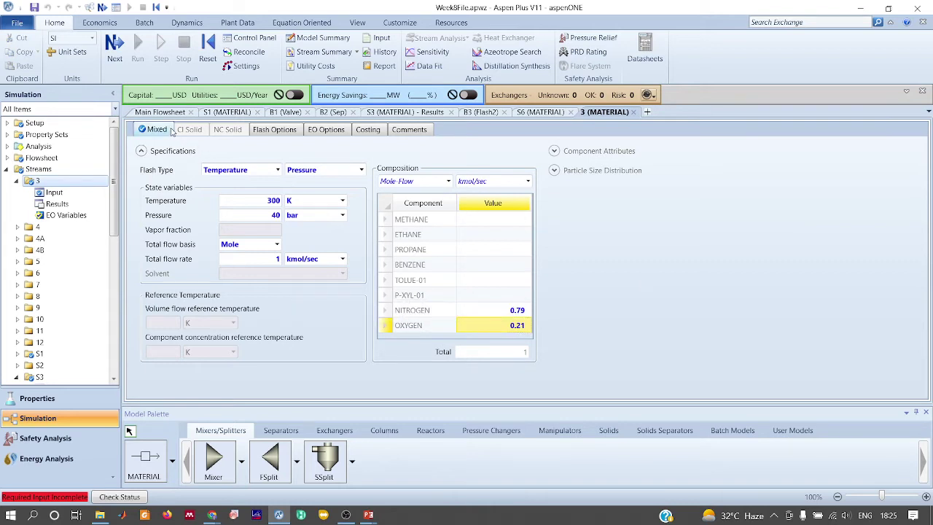
# Close every open form except the main flowsheet and collapse the Streams folder.
pyautogui.click(158, 113)
pyautogui.rightClick(159, 113)
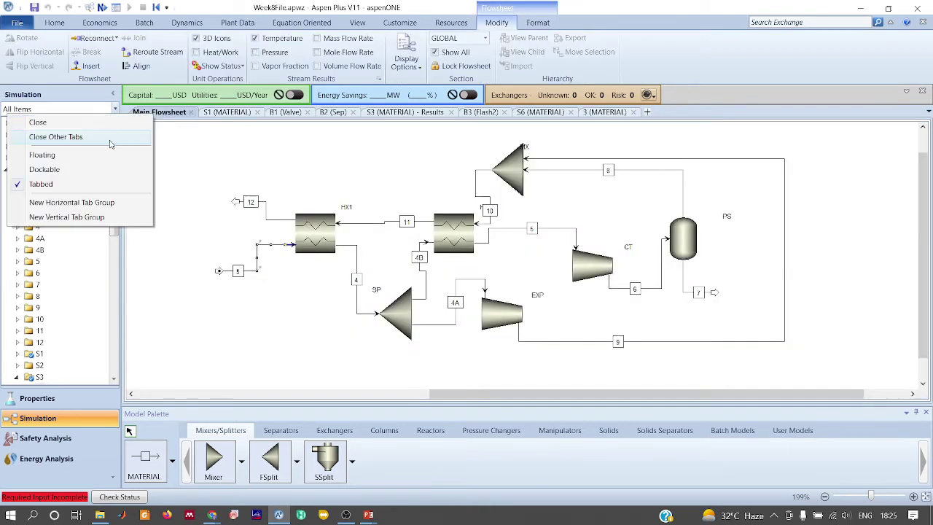
pyautogui.click(110, 135)
pyautogui.click(179, 189)
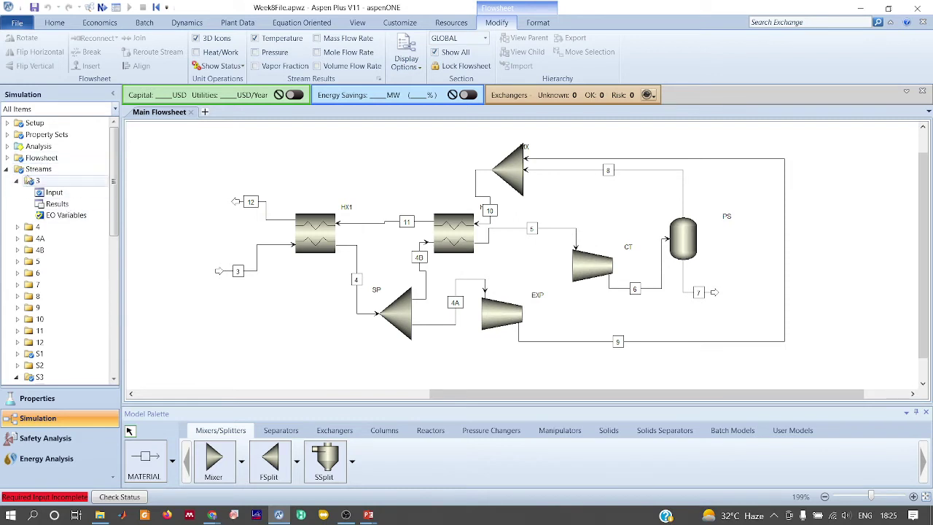
pyautogui.click(7, 170)
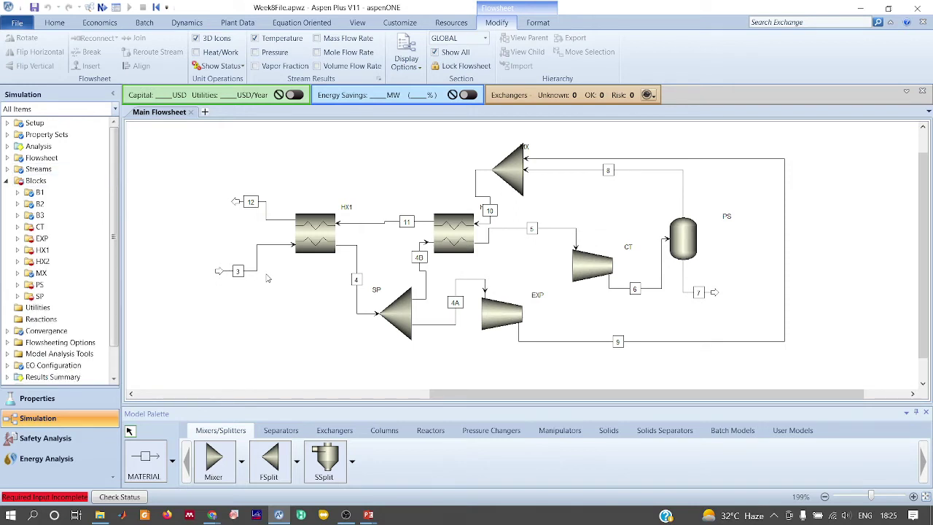
# For heat exchanger HX1, assign stream 4 as the hot outlet and stream 12 as the cold outlet.
pyautogui.doubleClick(308, 241)
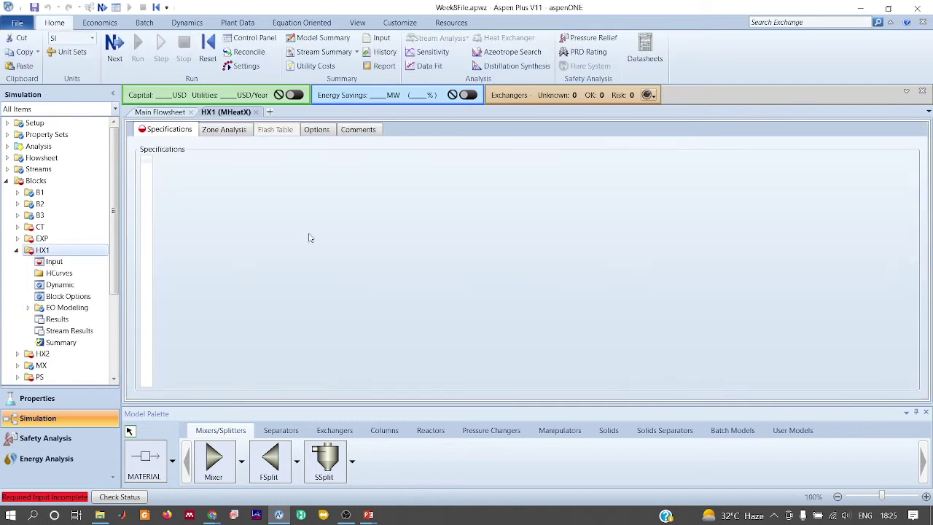
pyautogui.click(394, 205)
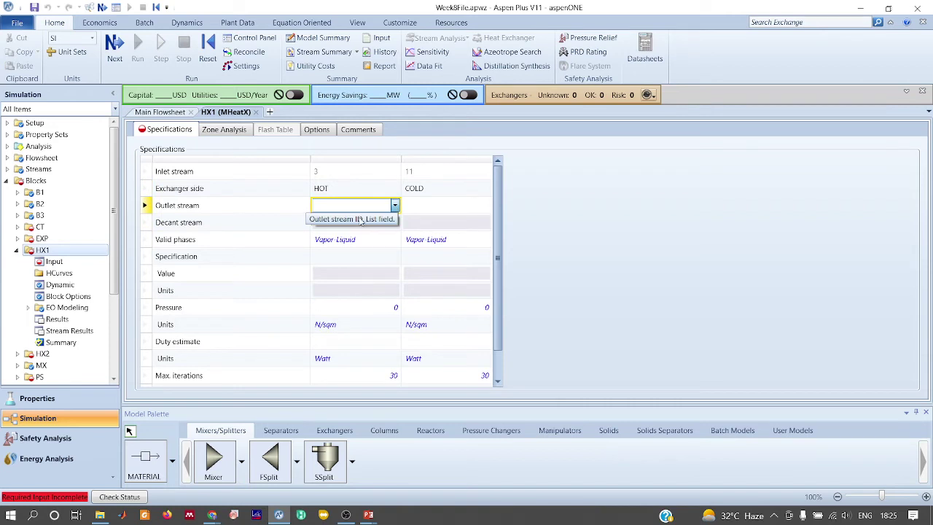
pyautogui.click(360, 220)
pyautogui.click(486, 207)
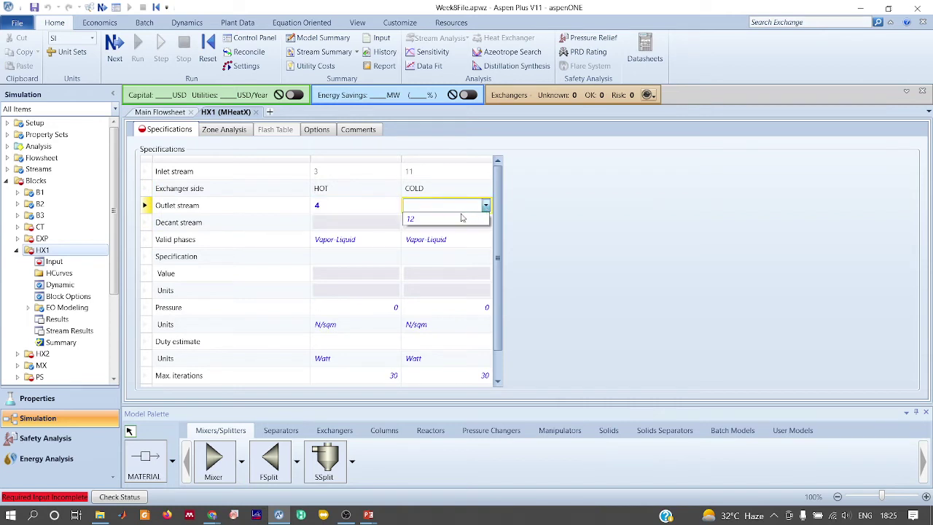
pyautogui.click(465, 217)
# Specify HX1's hot-side outlet temperature as 250 K.
pyautogui.click(394, 257)
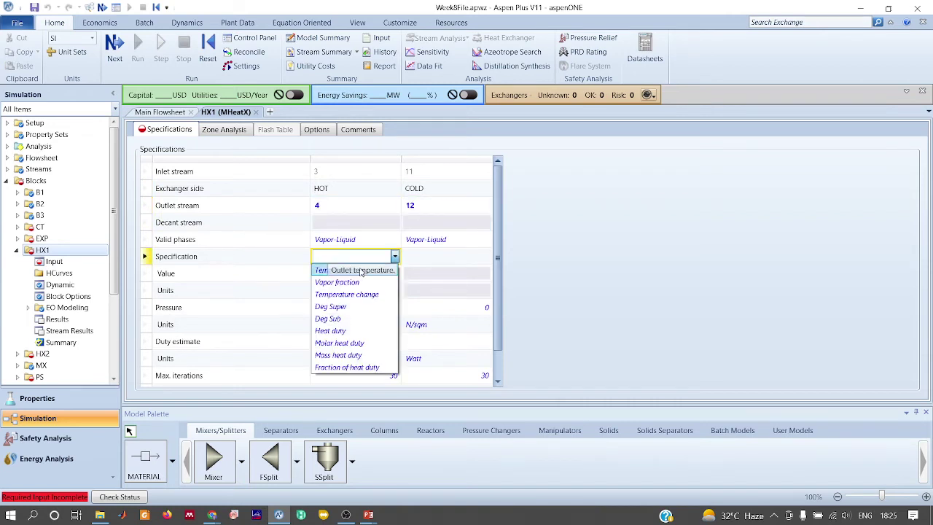
pyautogui.click(361, 271)
pyautogui.click(341, 277)
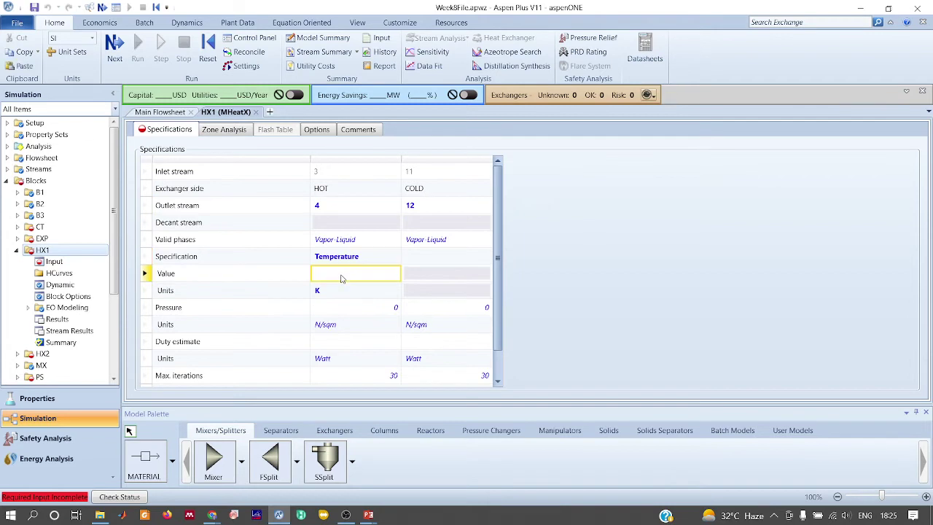
pyautogui.write('250')
pyautogui.press('Return')
# Set HX1's zone analysis to 20 zones with extra zones added where the profile is non-linear, and return to the flowsheet.
pyautogui.click(224, 132)
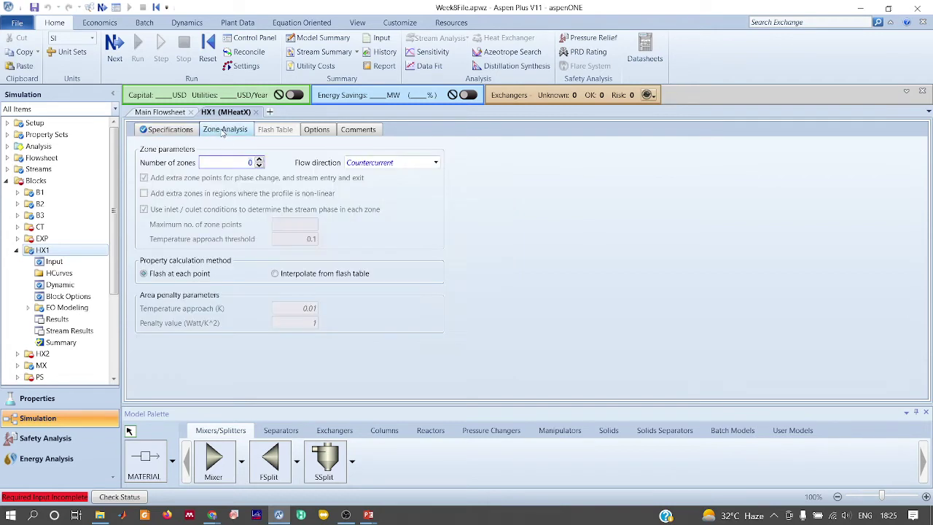
pyautogui.write('20')
pyautogui.press('Return')
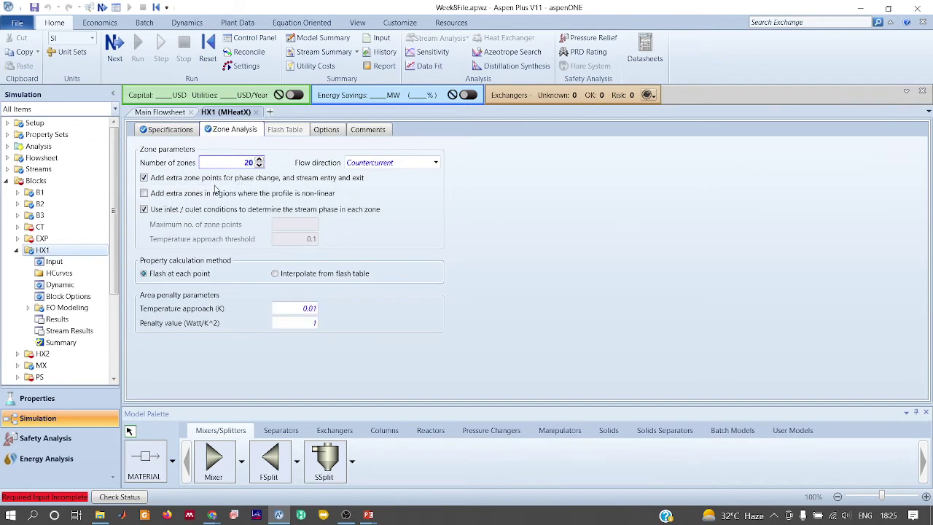
pyautogui.click(214, 194)
pyautogui.click(161, 113)
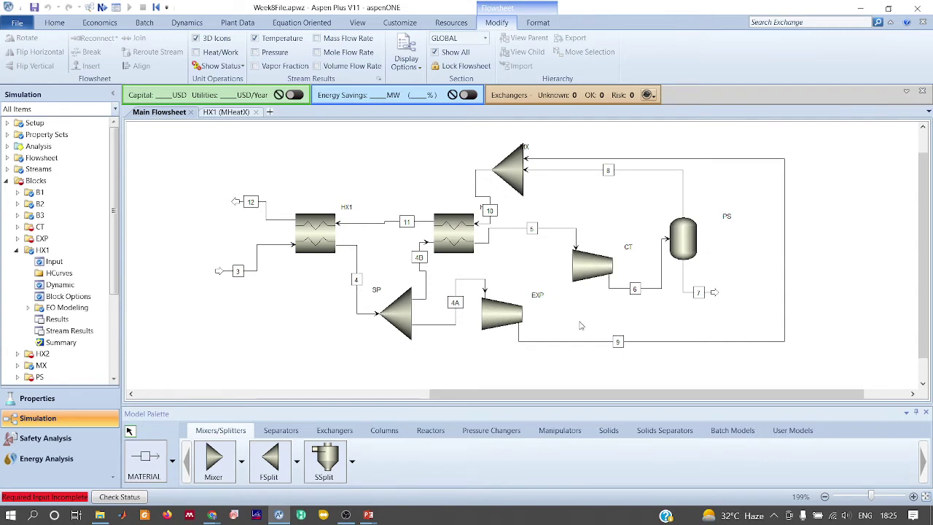
# Check the Tutorial 8 problem slide and set splitter SP's split fraction for stream 4B to 0.2.
pyautogui.doubleClick(405, 313)
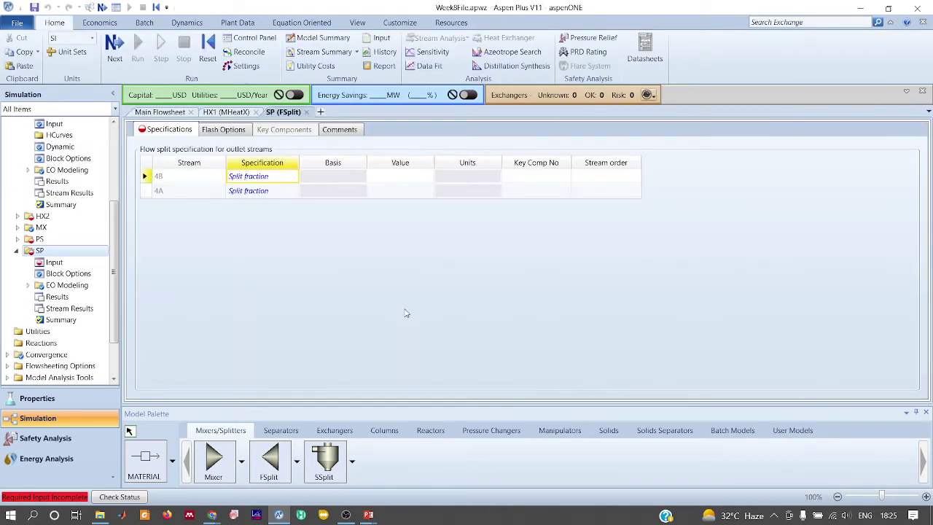
pyautogui.hotkey('alt', 'Tab')
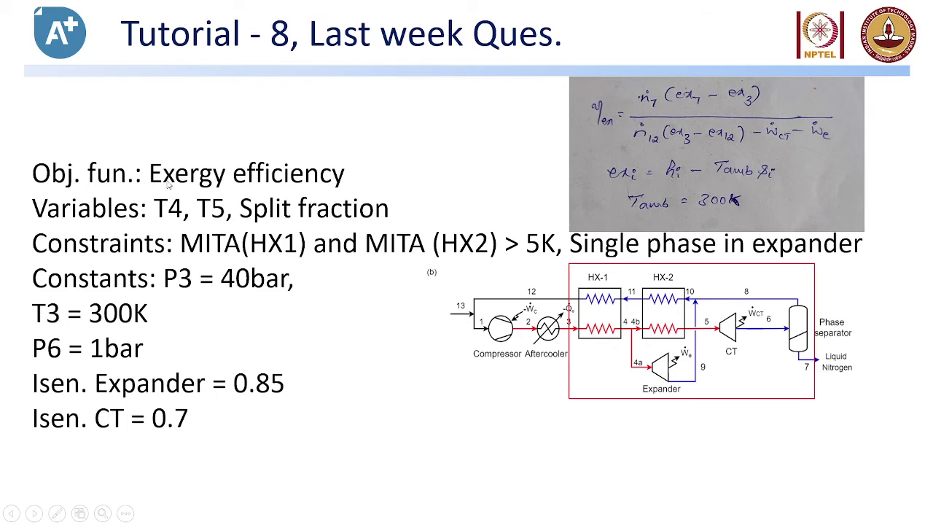
pyautogui.hotkey('alt', 'Tab')
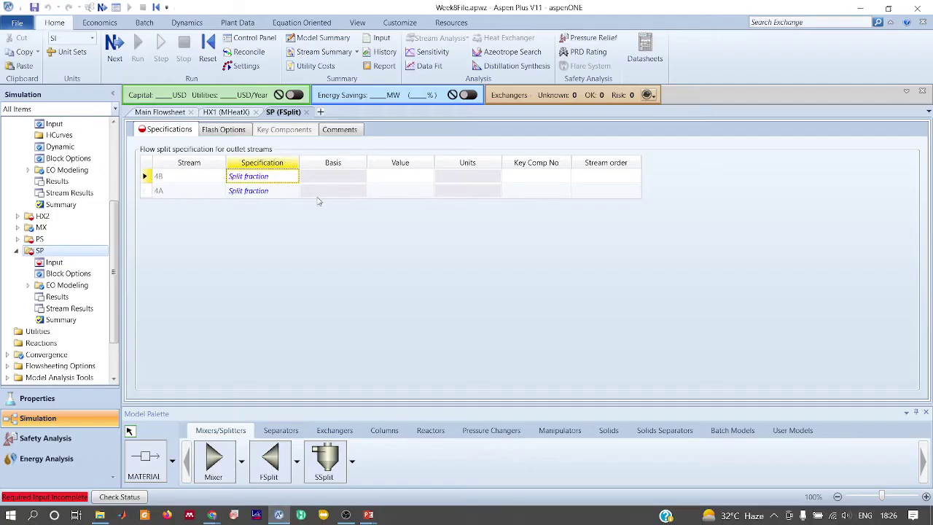
pyautogui.click(160, 111)
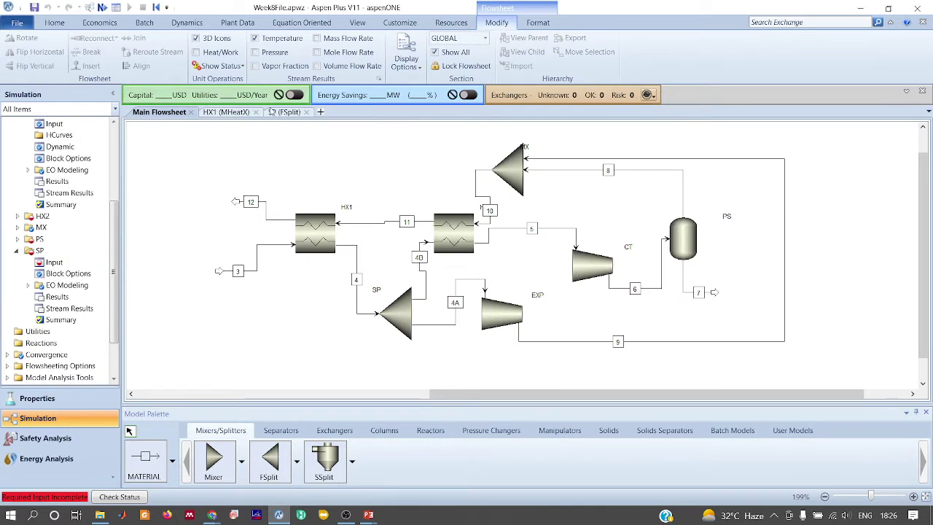
pyautogui.click(284, 115)
pyautogui.click(384, 179)
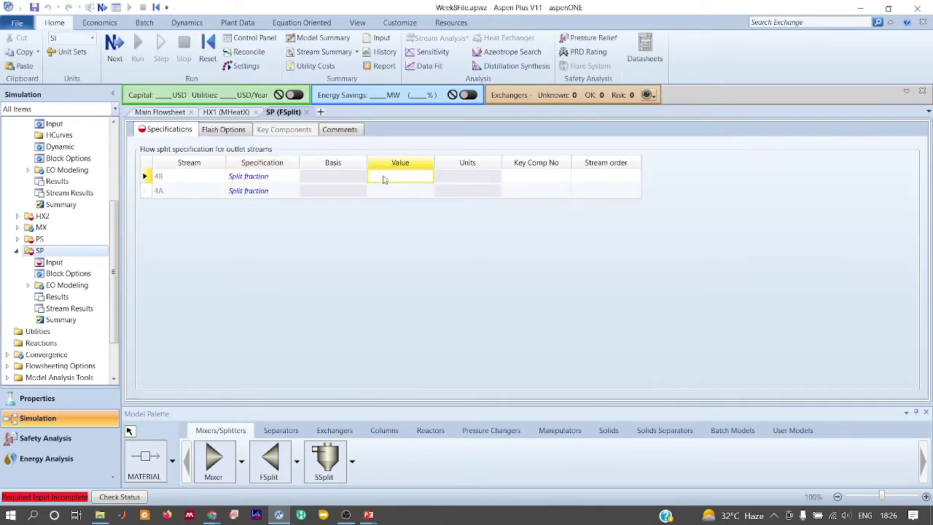
pyautogui.write('0.2')
pyautogui.press('Return')
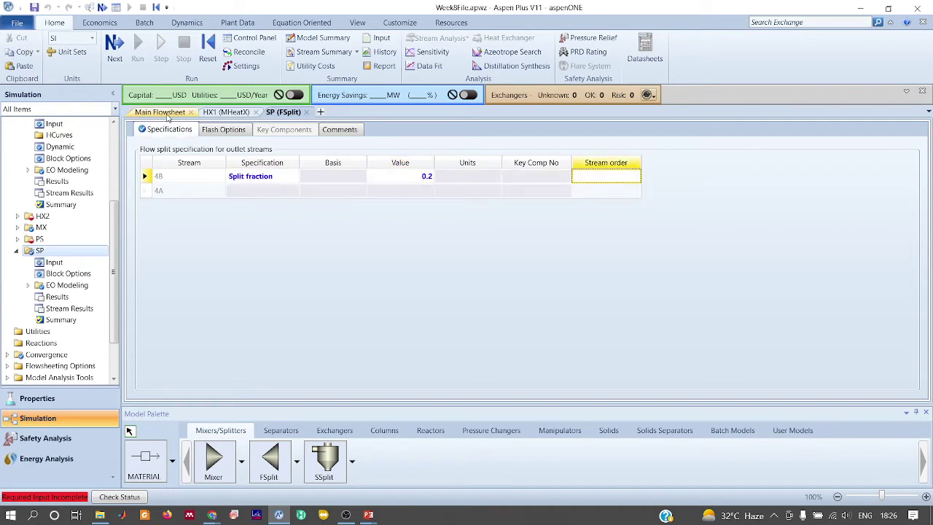
pyautogui.click(167, 116)
pyautogui.click(336, 150)
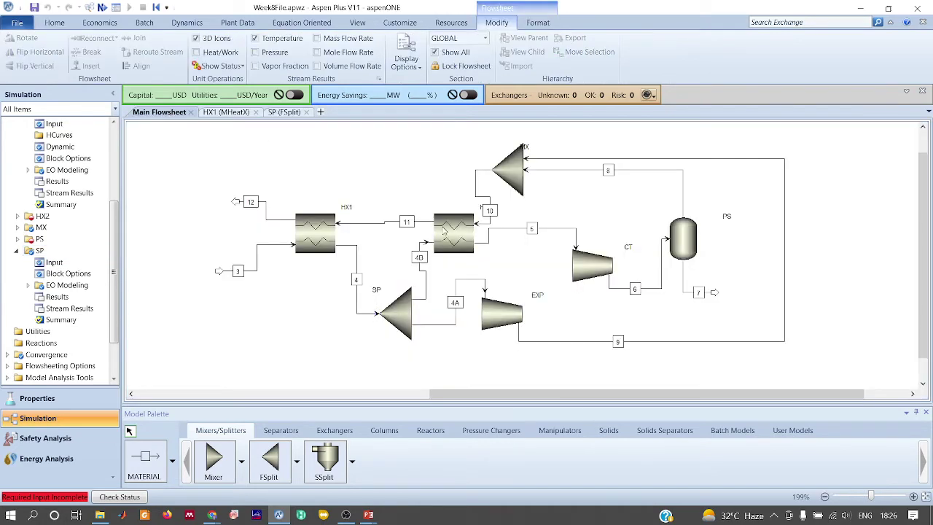
# For heat exchanger HX2, assign stream 5 as the hot outlet and stream 11 as the cold outlet.
pyautogui.doubleClick(443, 232)
pyautogui.click(395, 207)
pyautogui.click(380, 219)
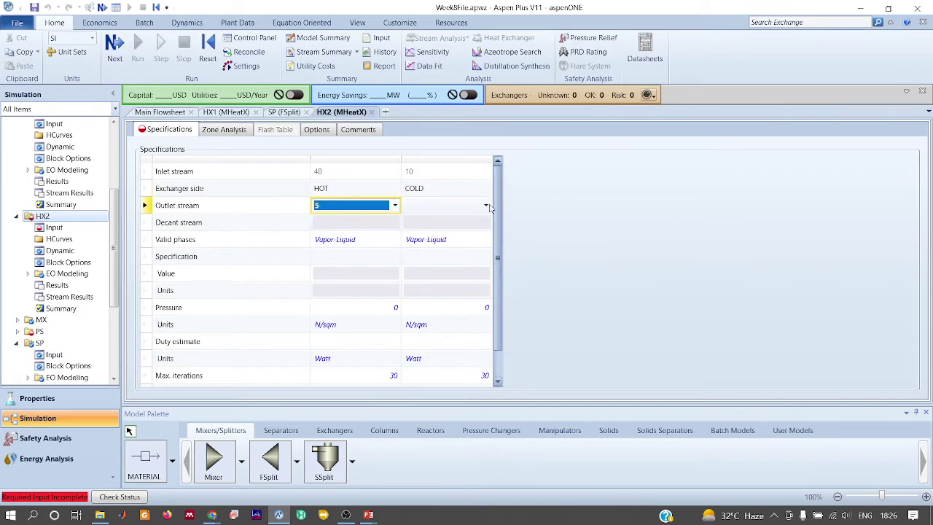
pyautogui.click(485, 205)
pyautogui.click(428, 218)
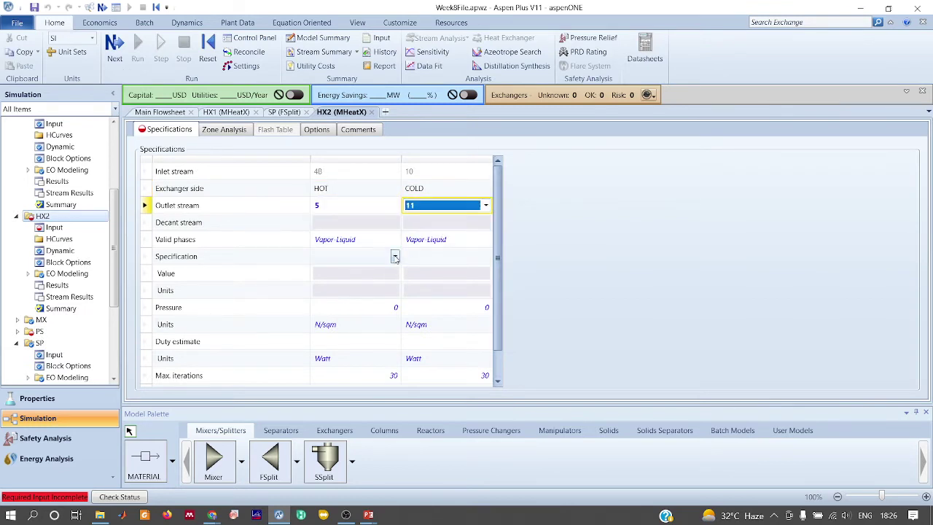
# Specify HX2's hot-side outlet temperature as 100 K.
pyautogui.click(394, 256)
pyautogui.click(333, 268)
pyautogui.click(356, 273)
pyautogui.write('100')
pyautogui.press('Return')
# Set HX2's zone analysis to 20 zones with extra zones in non-linear profile regions, and return to the flowsheet.
pyautogui.click(231, 132)
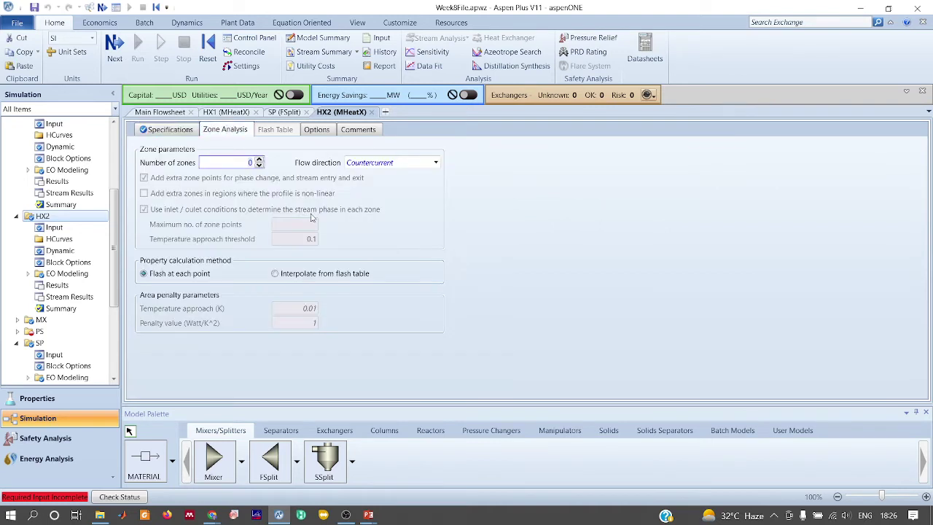
pyautogui.write('20')
pyautogui.press('Return')
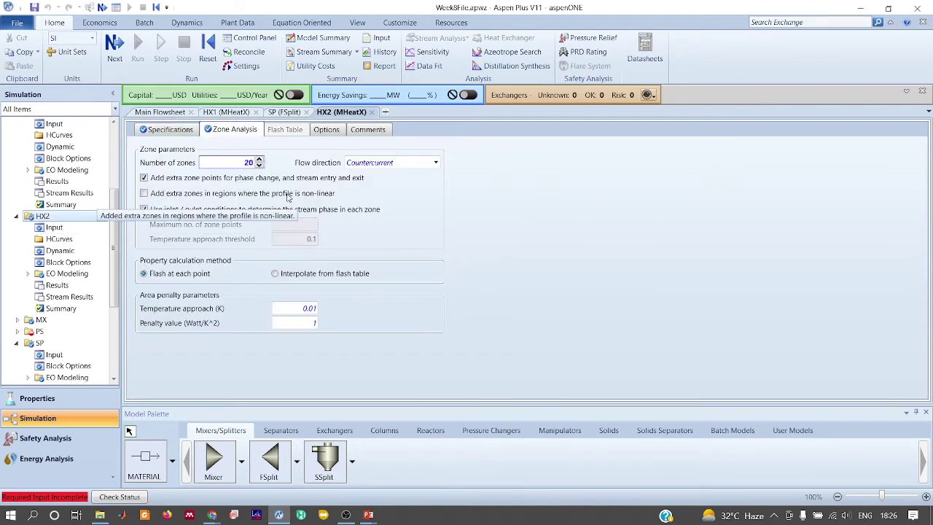
pyautogui.click(287, 193)
pyautogui.click(160, 112)
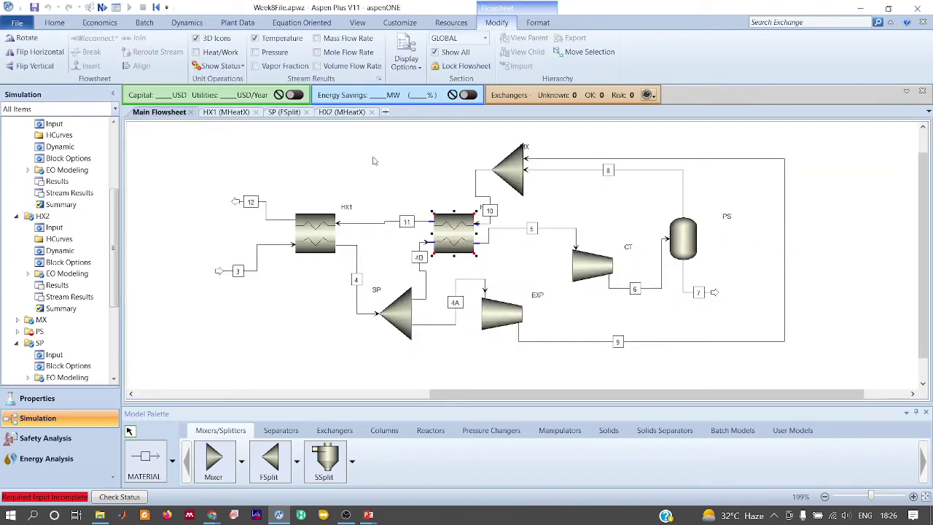
# Switch the expander EXP to the Turbine model and set its convergence valid phases to Vapor-Liquid.
pyautogui.click(498, 315)
pyautogui.doubleClick(496, 315)
pyautogui.click(287, 163)
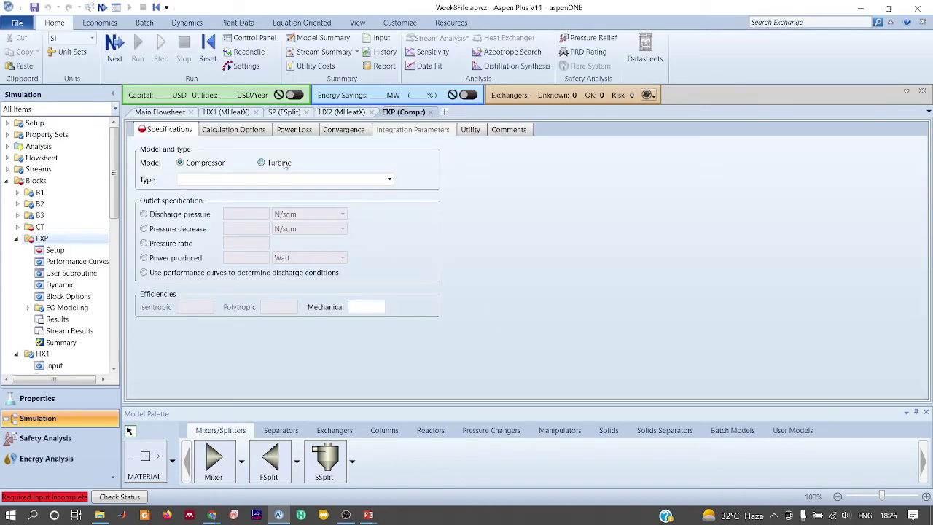
pyautogui.click(340, 133)
pyautogui.click(368, 163)
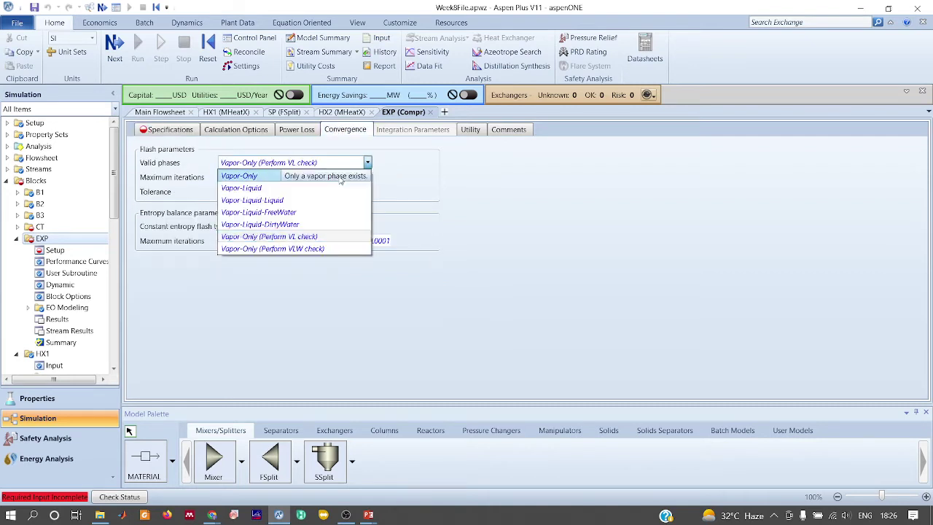
pyautogui.click(299, 188)
pyautogui.click(169, 129)
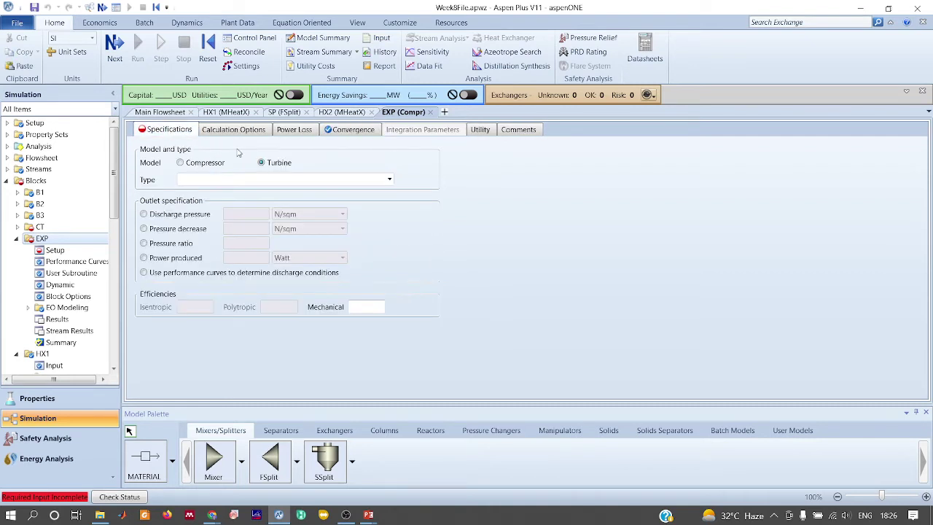
# Specify the expander EXP as Isentropic with a discharge pressure of 1 bar and an isentropic efficiency of 0.85.
pyautogui.click(389, 179)
pyautogui.click(340, 192)
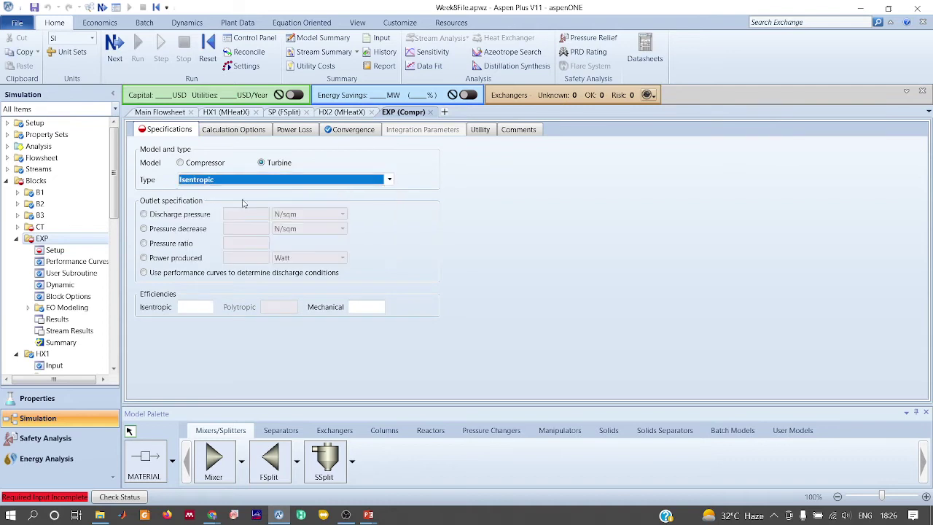
pyautogui.click(167, 215)
pyautogui.click(240, 214)
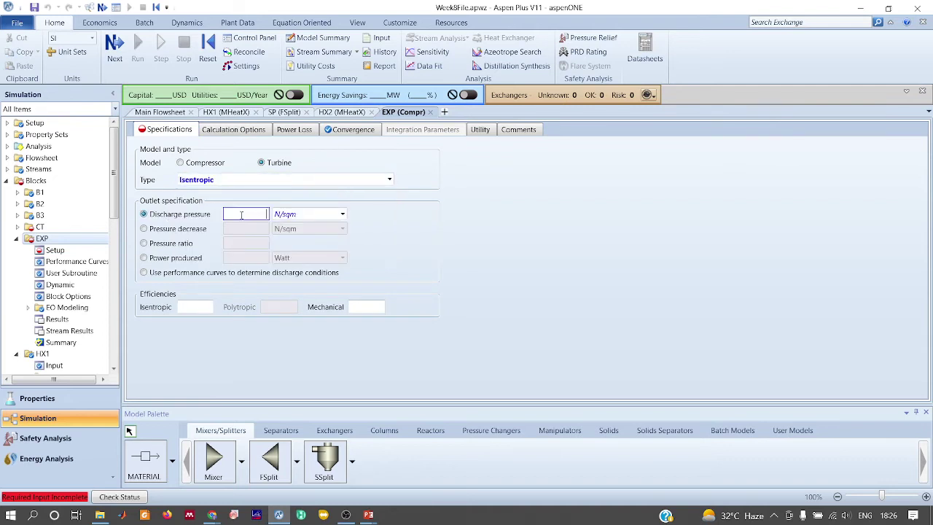
pyautogui.write('1')
pyautogui.click(342, 214)
pyautogui.scroll(7, 343, 336)
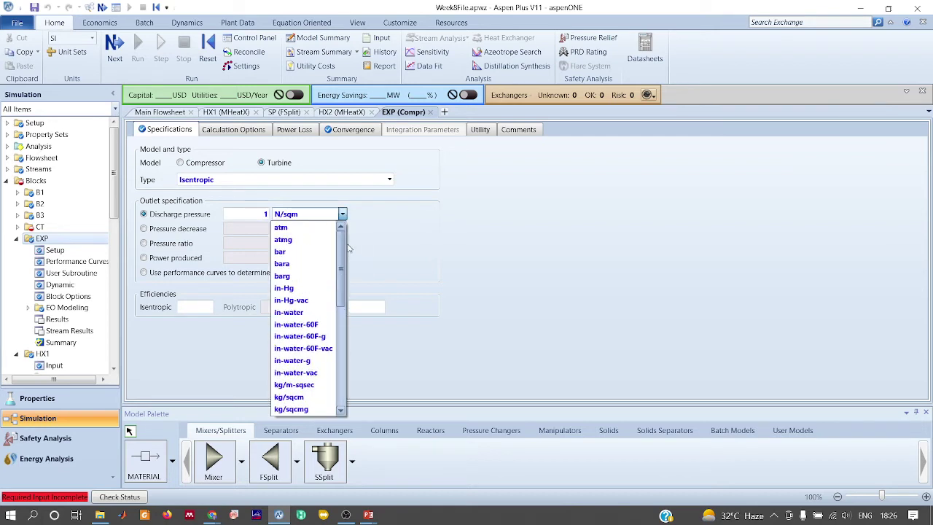
pyautogui.click(291, 251)
pyautogui.click(196, 307)
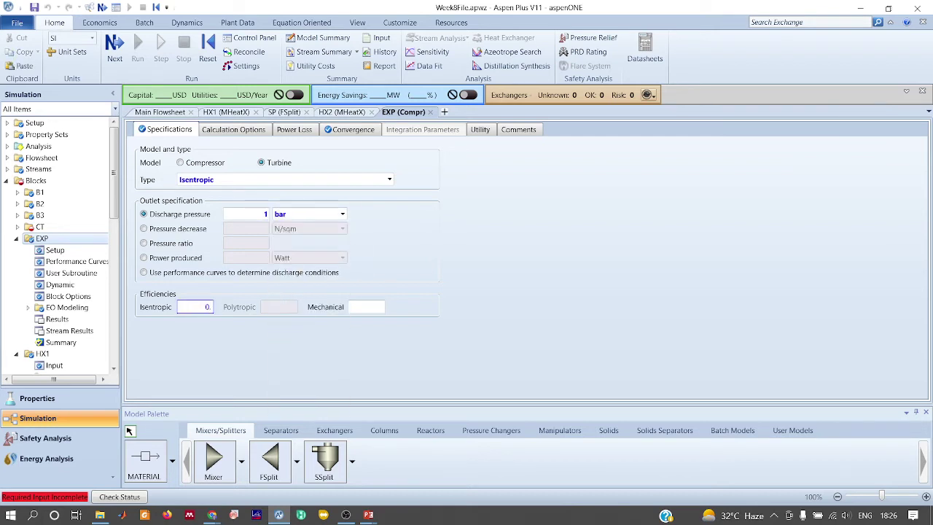
pyautogui.write('0.85')
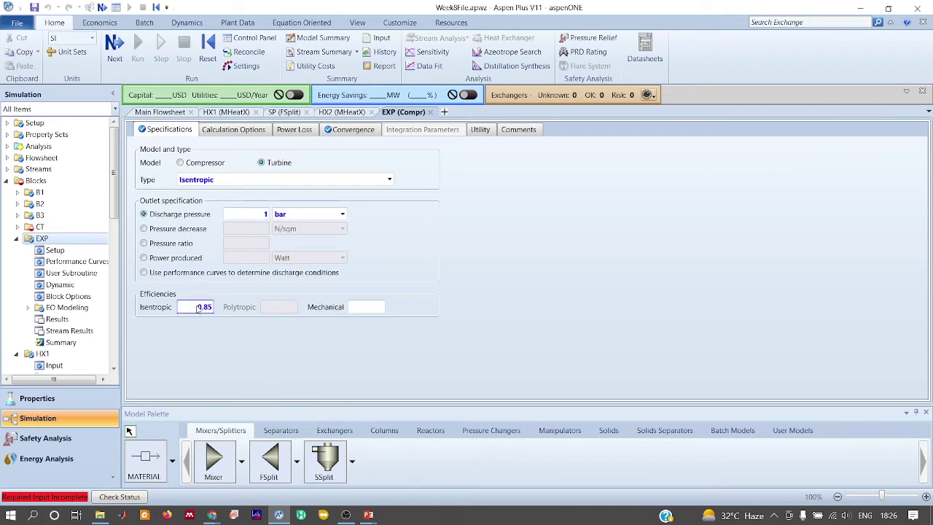
# Switch block CT to the Turbine model and set its convergence valid phases to Vapor-Liquid.
pyautogui.click(162, 112)
pyautogui.click(604, 184)
pyautogui.doubleClick(592, 271)
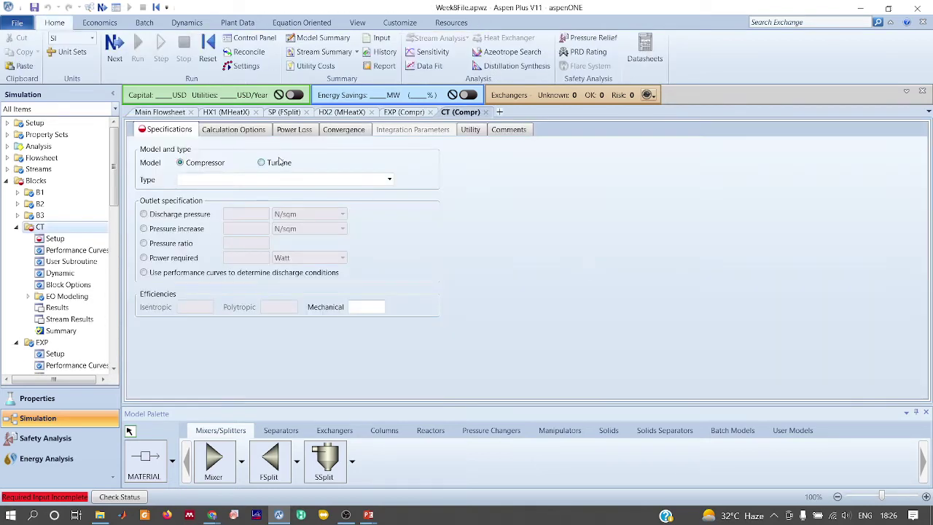
pyautogui.click(275, 163)
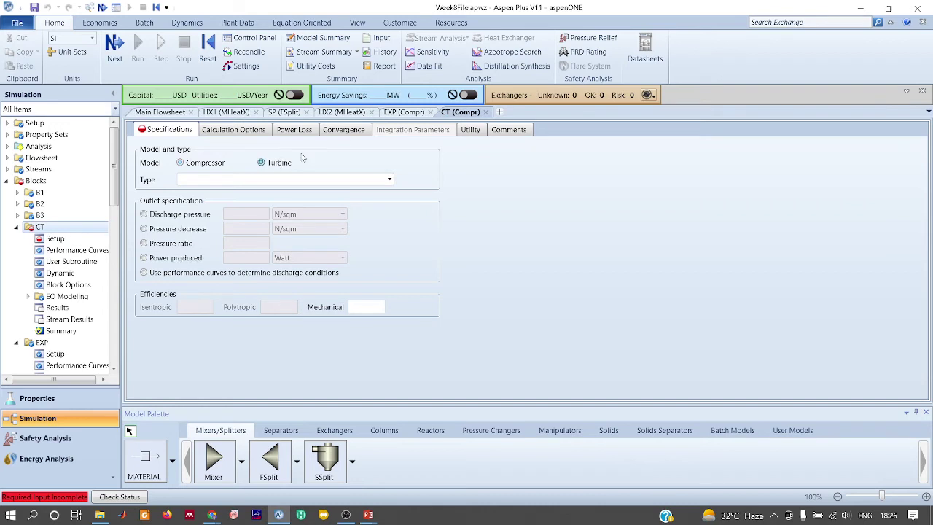
pyautogui.click(345, 130)
pyautogui.click(369, 166)
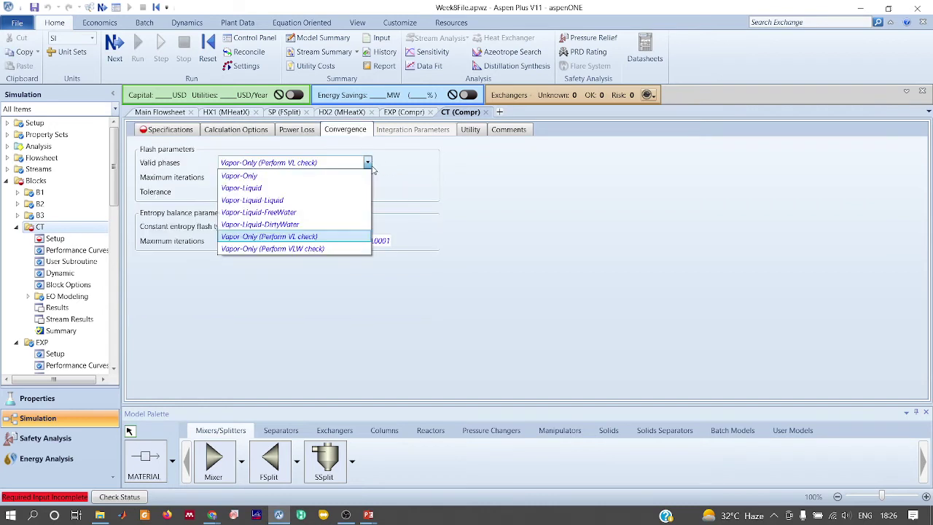
pyautogui.click(268, 188)
# Specify turbine CT as Isentropic with a discharge pressure of 1 bar and an isentropic efficiency of 0.7.
pyautogui.click(153, 130)
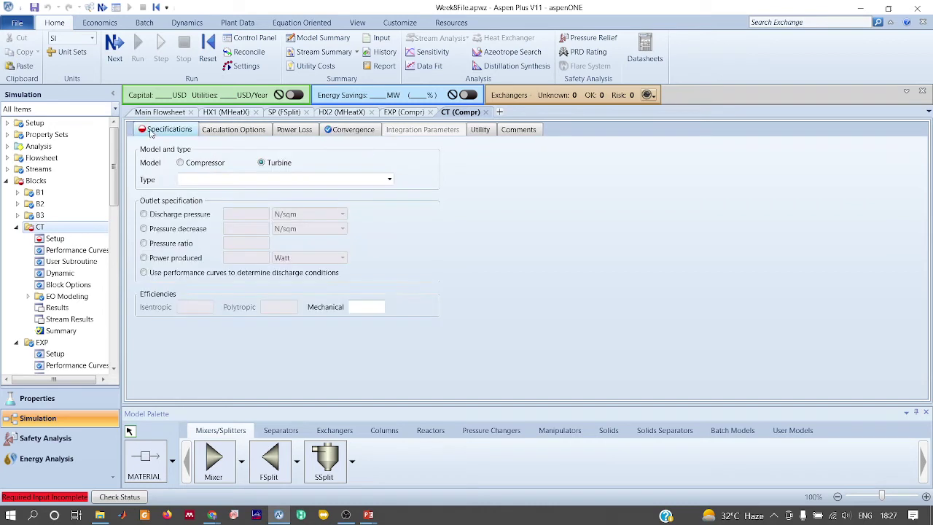
pyautogui.click(389, 179)
pyautogui.click(337, 196)
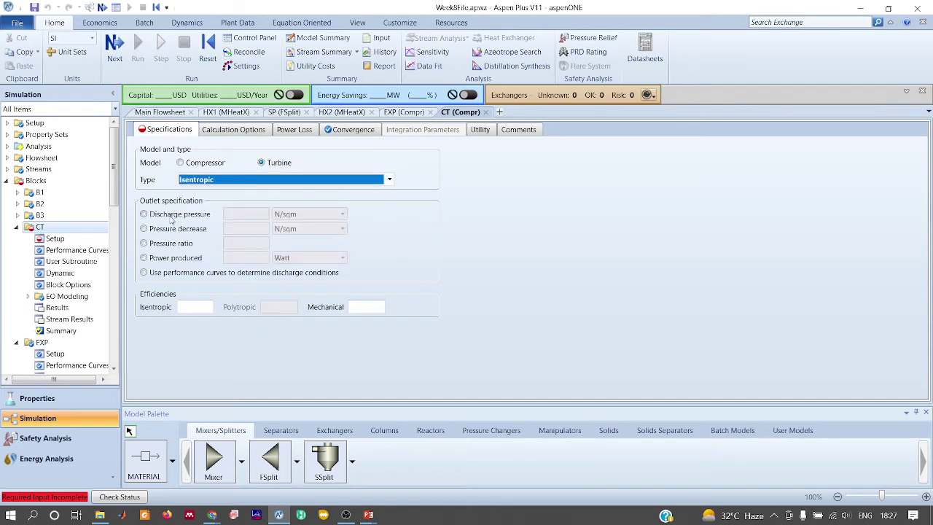
pyautogui.click(172, 216)
pyautogui.click(244, 213)
pyautogui.write('1')
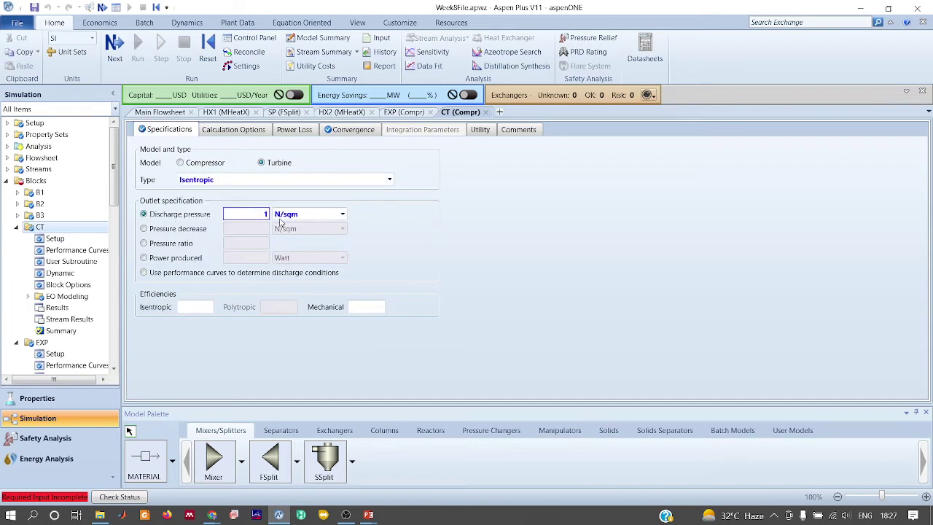
pyautogui.click(342, 213)
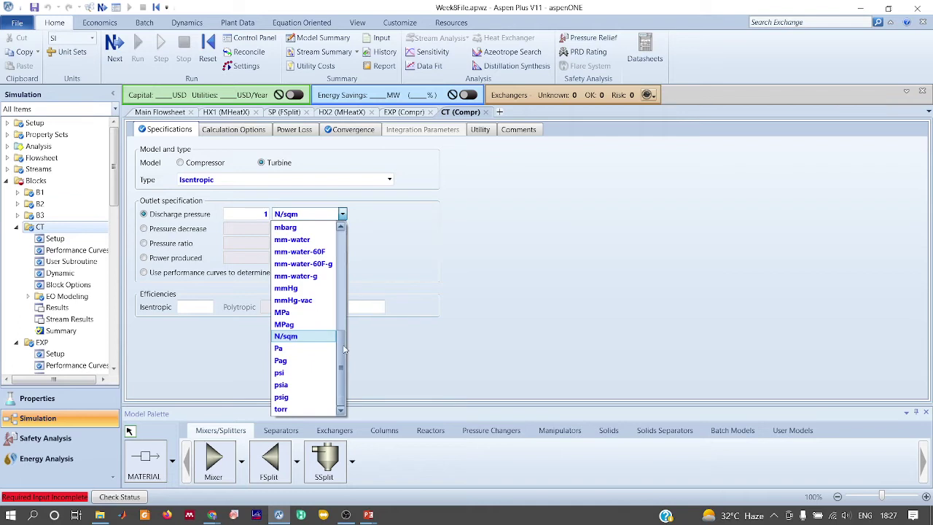
pyautogui.moveTo(344, 350); pyautogui.dragTo(343, 233)
pyautogui.click(291, 239)
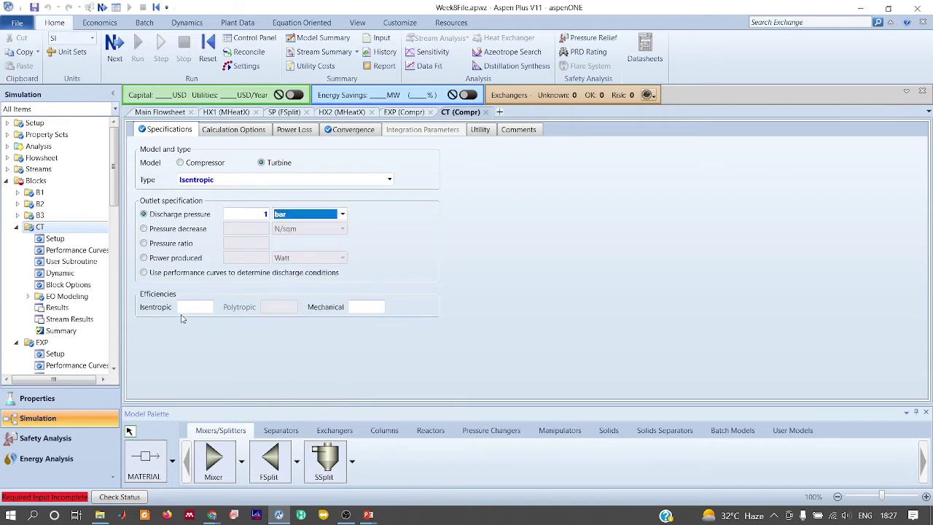
pyautogui.click(194, 306)
pyautogui.write('0.7')
pyautogui.press('Return')
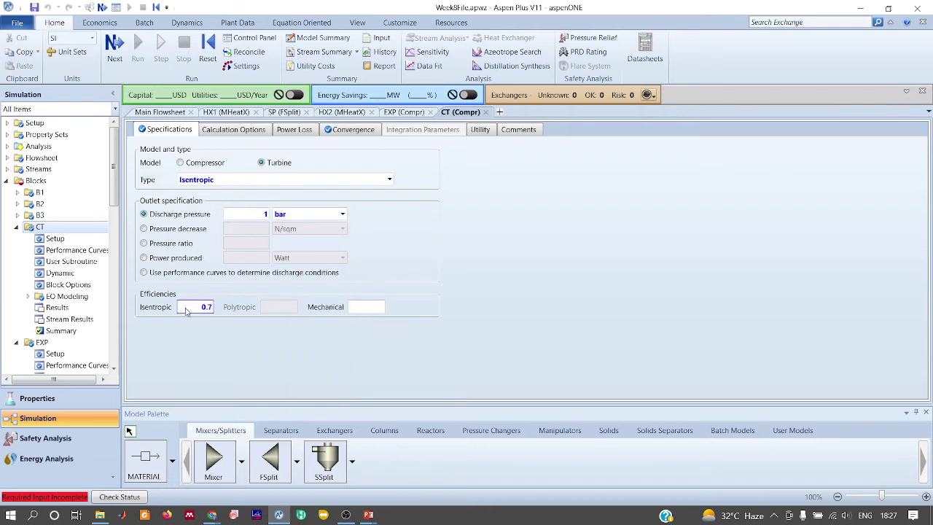
# Return to the main flowsheet and close all the other open block forms.
pyautogui.click(159, 112)
pyautogui.rightClick(160, 112)
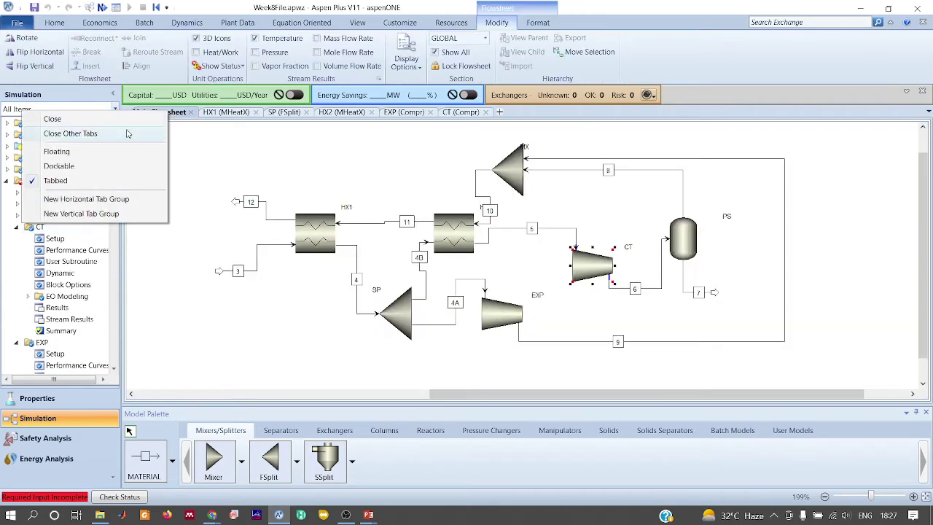
pyautogui.press('Escape')
pyautogui.click(234, 159)
# Set the phase separator PS to a Duty and Pressure flash with pressure 0 N/sqm and duty 0 Watt, and return to the flowsheet.
pyautogui.doubleClick(684, 226)
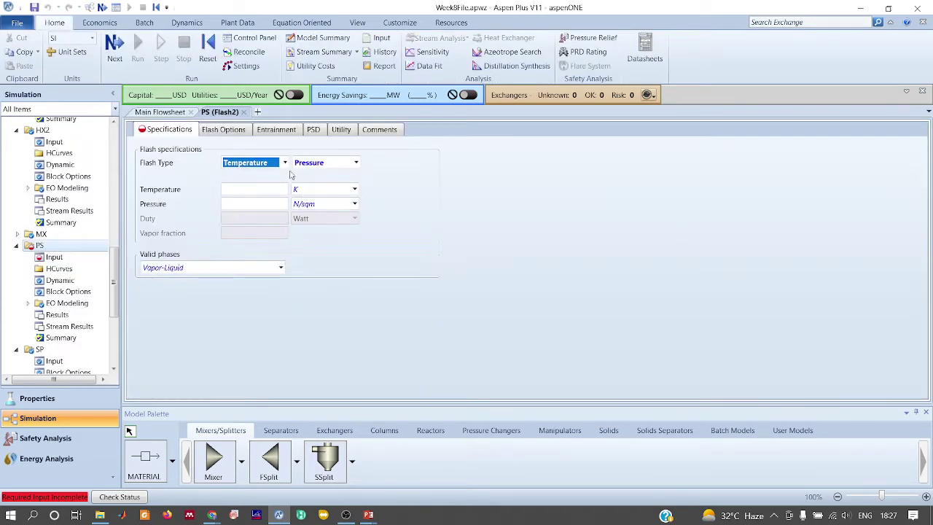
pyautogui.click(285, 163)
pyautogui.click(244, 190)
pyautogui.click(270, 204)
pyautogui.write('0')
pyautogui.click(277, 218)
pyautogui.write('0')
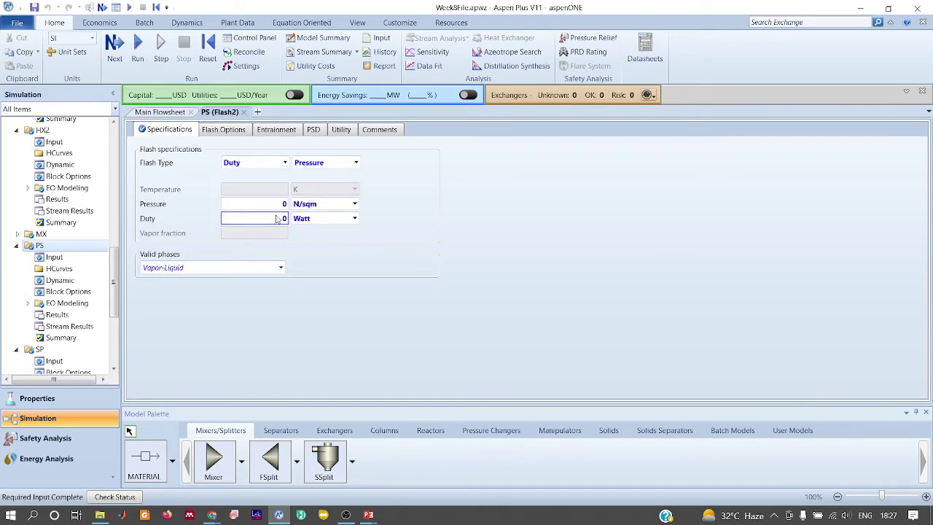
pyautogui.click(165, 114)
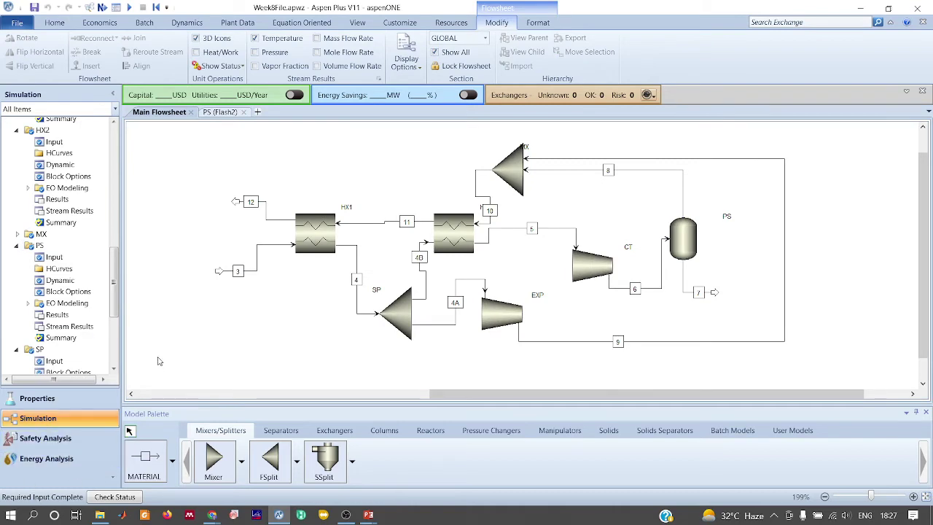
# Check the participants' replies in the Google Meet in-call messages and return to the Aspen Plus flowsheet.
pyautogui.hotkey('alt', 'Tab')
pyautogui.hotkey('alt', 'Tab')
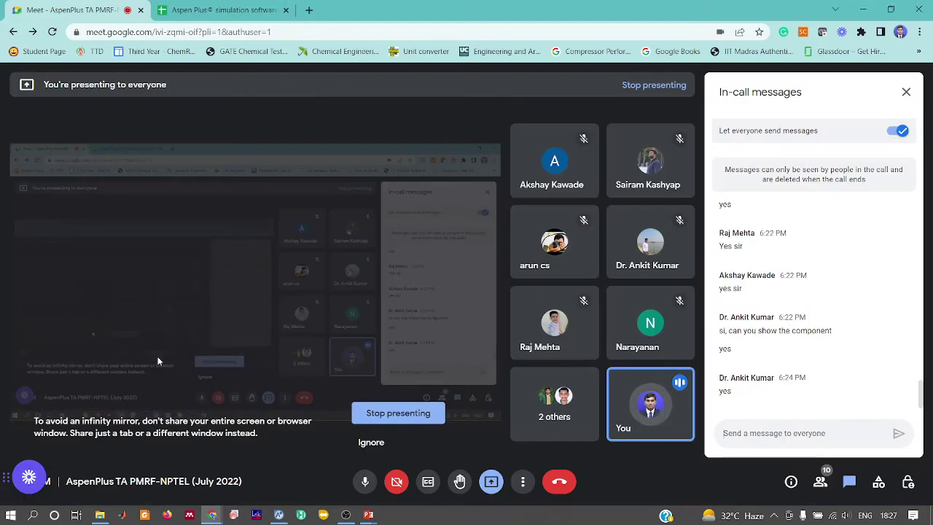
pyautogui.hotkey('alt', 'Tab')
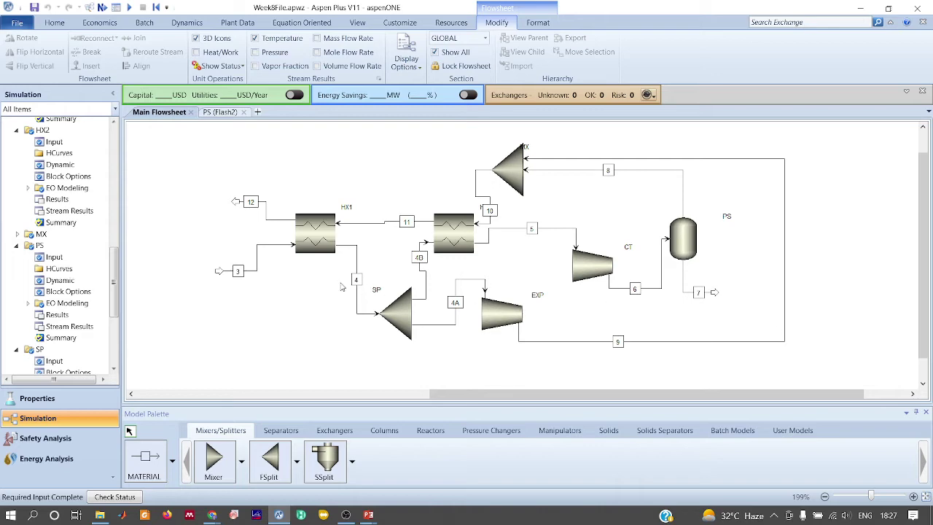
pyautogui.hotkey('alt', 'Tab')
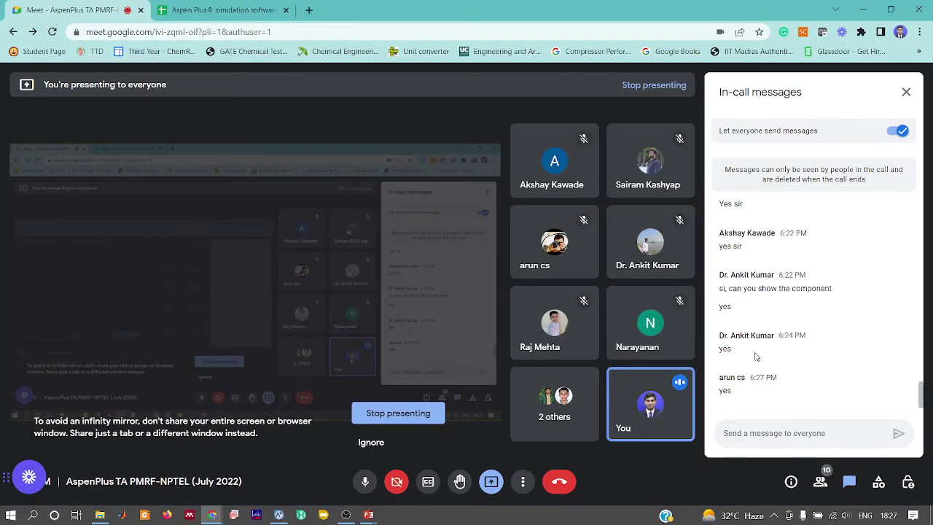
pyautogui.hotkey('alt', 'Tab')
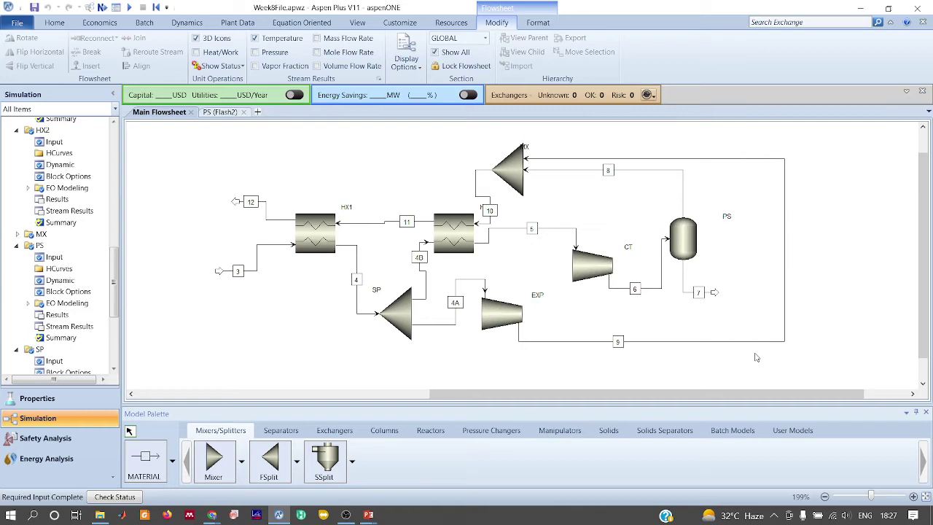
pyautogui.hotkey('alt', 'Tab')
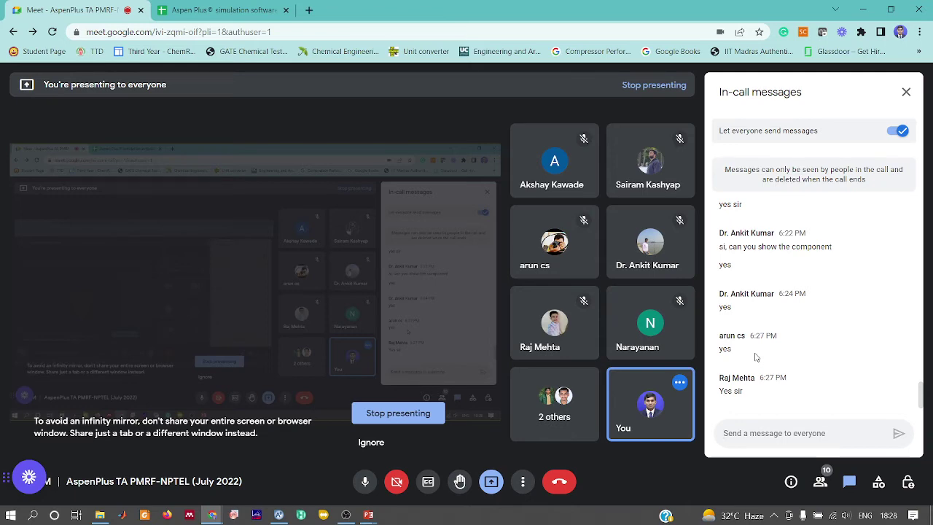
pyautogui.hotkey('alt', 'Tab')
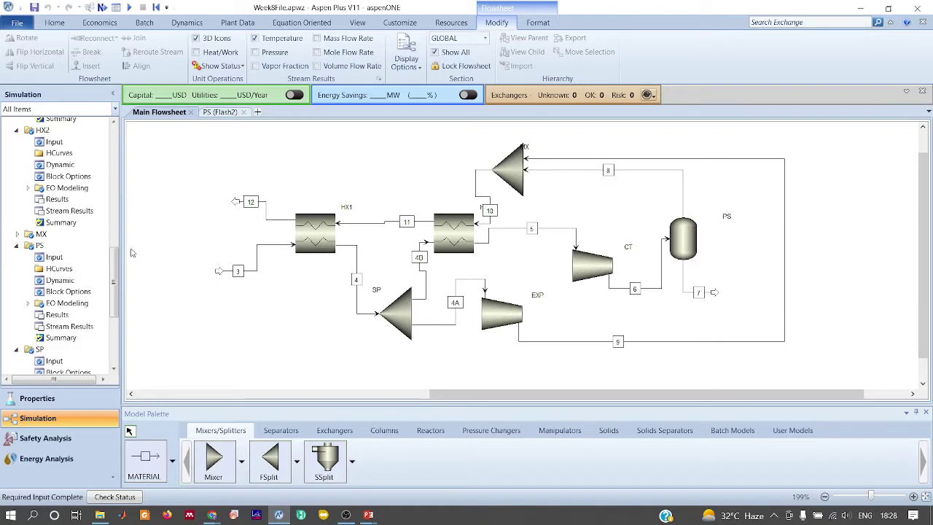
# Collapse the Blocks folder in the simulation tree and review the exergy efficiency formula on the Tutorial 8 slide.
pyautogui.moveTo(114, 280); pyautogui.dragTo(114, 157)
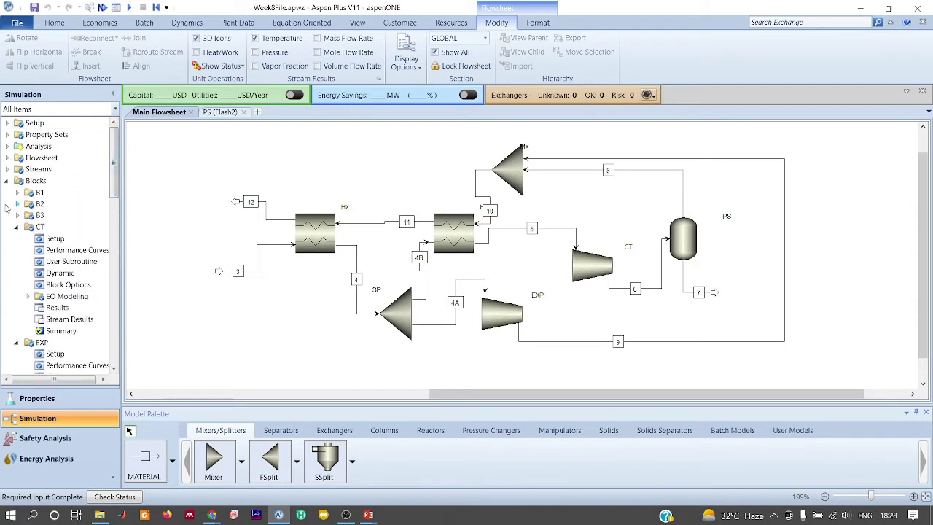
pyautogui.click(7, 181)
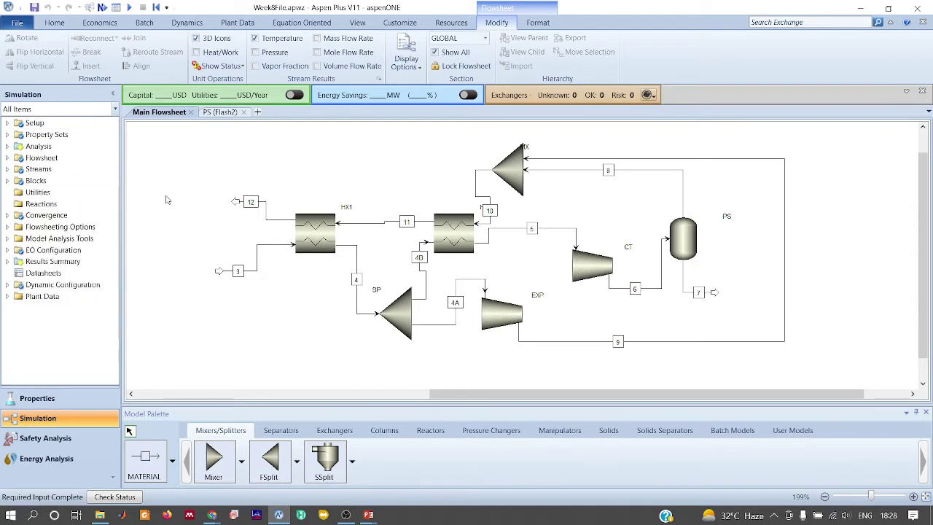
pyautogui.hotkey('alt', 'Tab')
pyautogui.hotkey('alt', 'Tab')
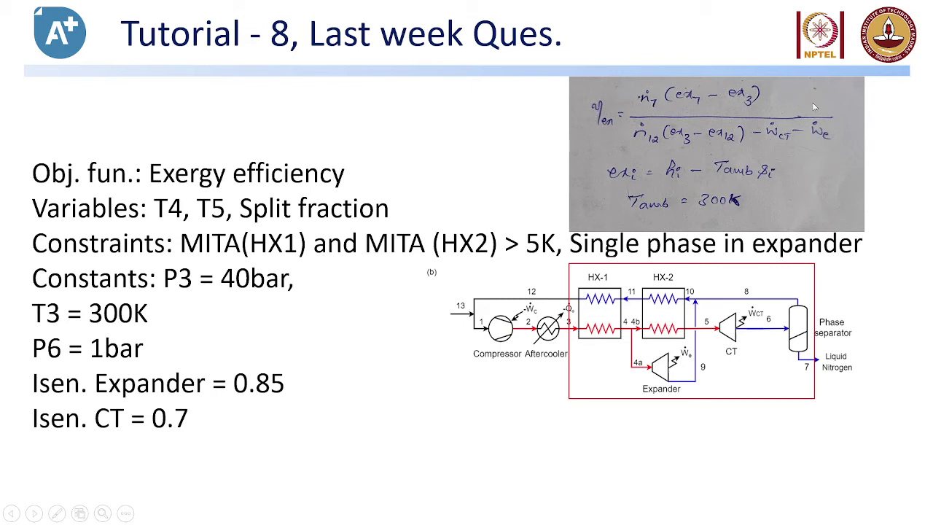
pyautogui.hotkey('alt', 'Tab')
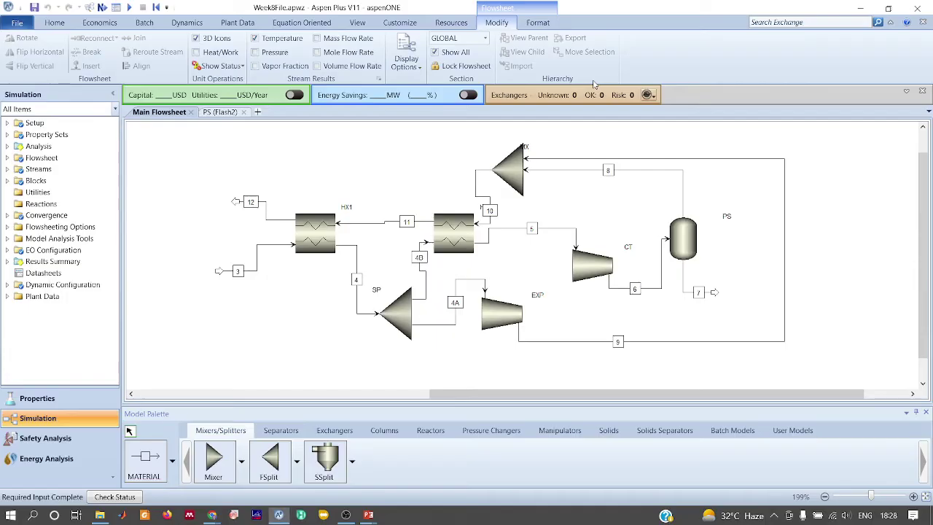
# Create a new flowsheeting calculator block named EFF.
pyautogui.click(6, 227)
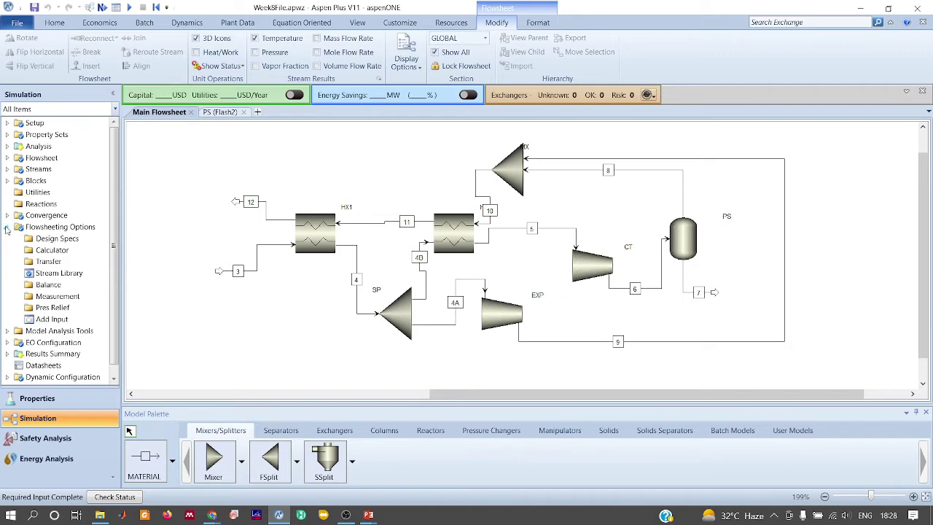
pyautogui.doubleClick(53, 250)
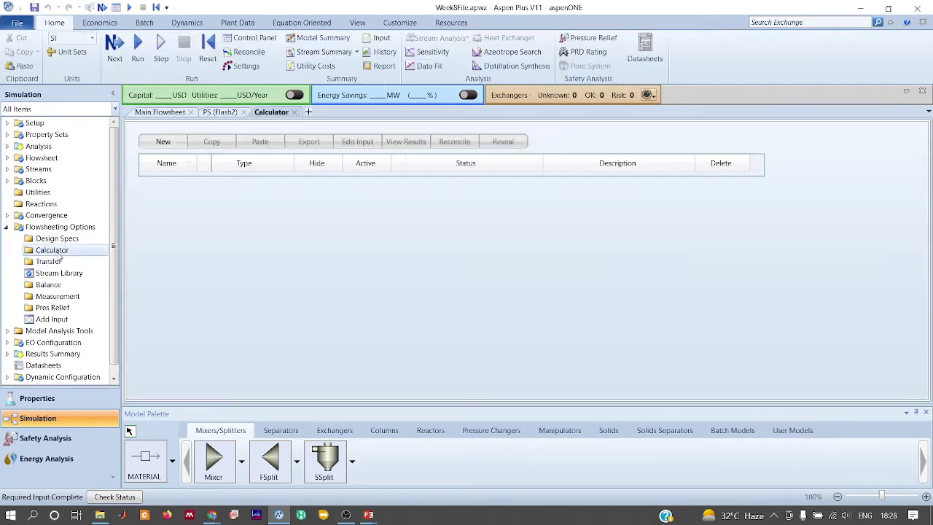
pyautogui.click(163, 141)
pyautogui.press('BackSpace')
pyautogui.write('FFF')
pyautogui.press('Return')
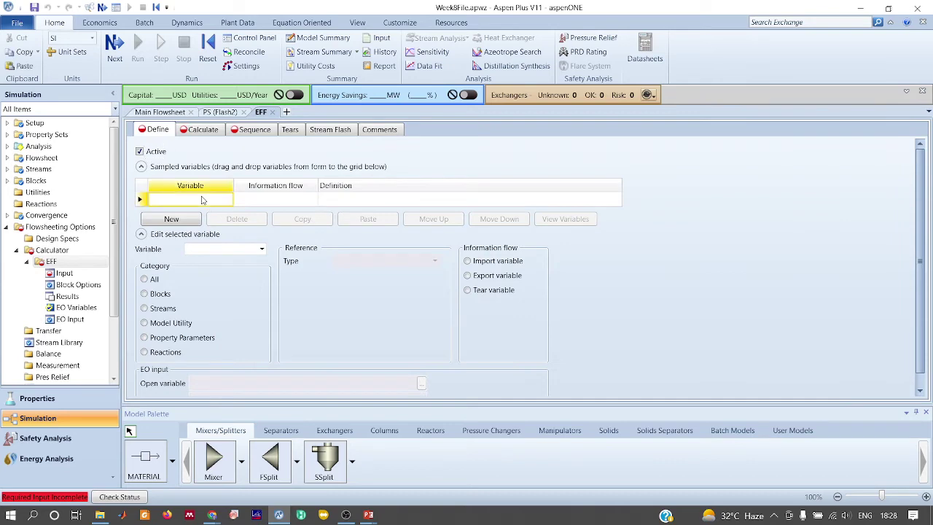
# Add a sampled variable named N7 to the EFF calculator.
pyautogui.click(204, 199)
pyautogui.click(190, 200)
pyautogui.write('T4')
pyautogui.press('Return')
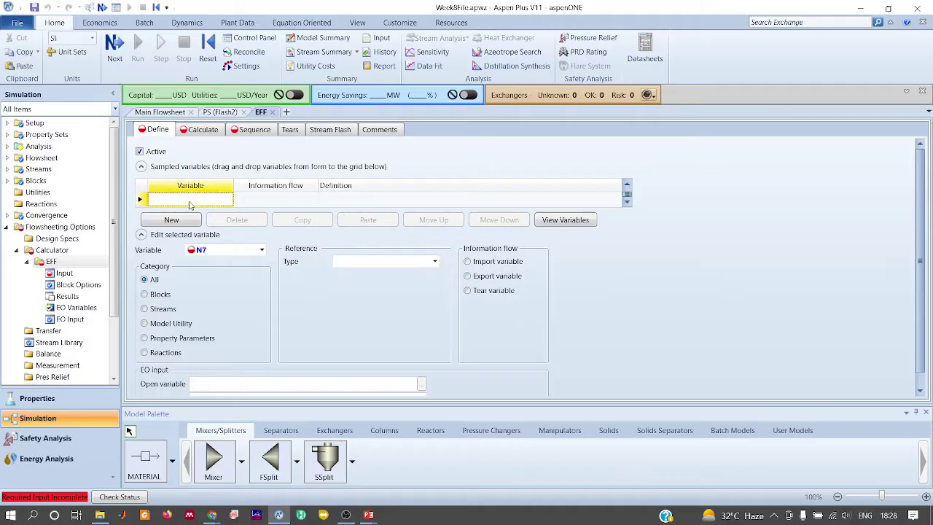
pyautogui.write('N7')
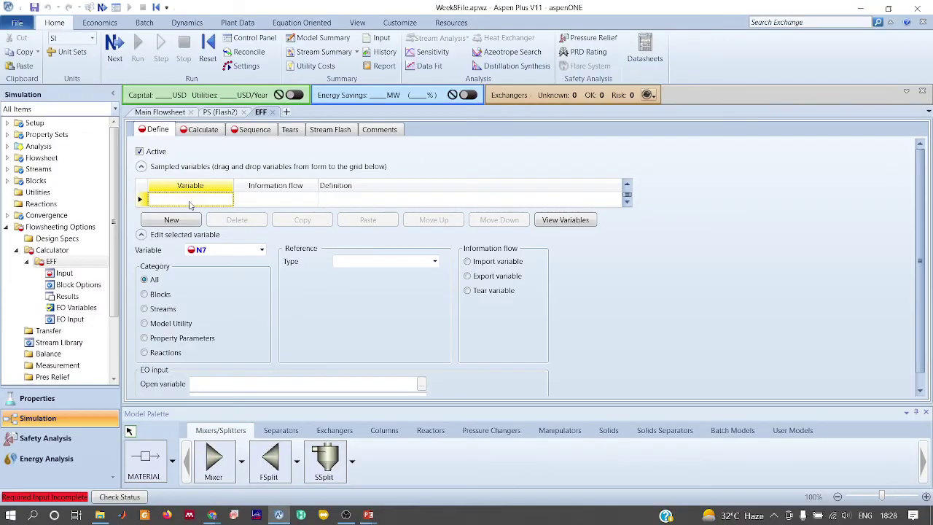
# Add sampled variables N12, H7 and S7 to the EFF calculator, following the slide's exergy efficiency formula.
pyautogui.hotkey('alt', 'Tab')
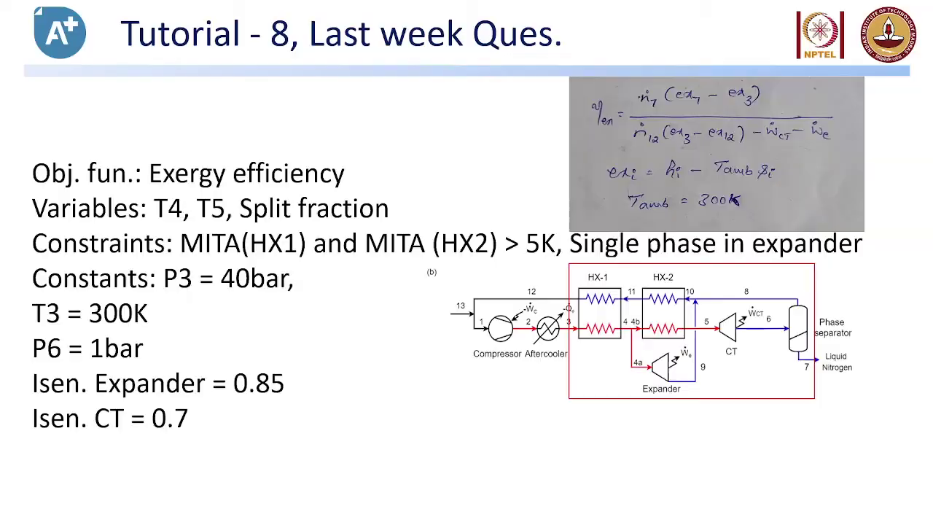
pyautogui.hotkey('alt', 'Tab')
pyautogui.write('H7')
pyautogui.press('BackSpace')
pyautogui.press('BackSpace')
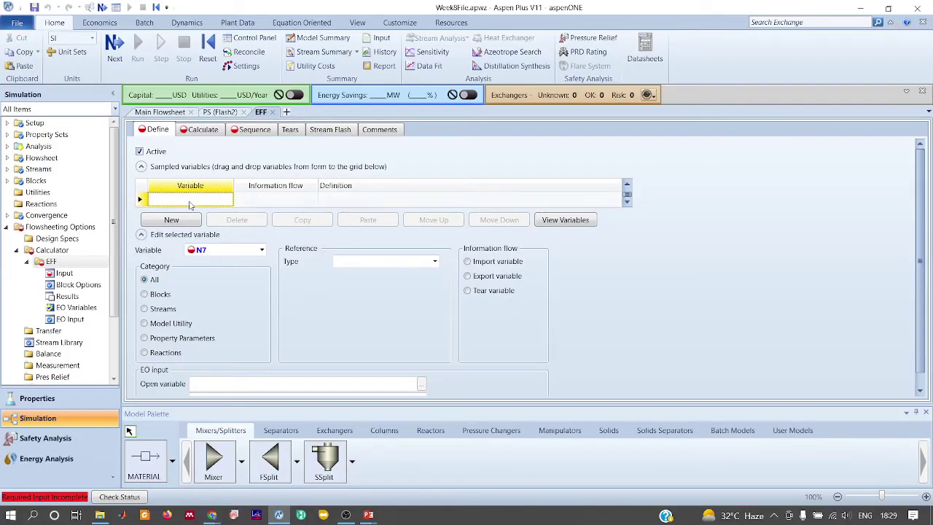
pyautogui.write('H7')
pyautogui.press('BackSpace')
pyautogui.press('BackSpace')
# Check the slide's formula and add sampled variables H3 and S3 to the EFF calculator.
pyautogui.hotkey('alt', 'Tab')
pyautogui.hotkey('alt', 'Tab')
pyautogui.write('H3')
pyautogui.press('Return')
pyautogui.write('S3')
pyautogui.press('Return')
# Check the slide's formula and add sampled variables H12 and S12 to the EFF calculator.
pyautogui.hotkey('alt', 'Tab')
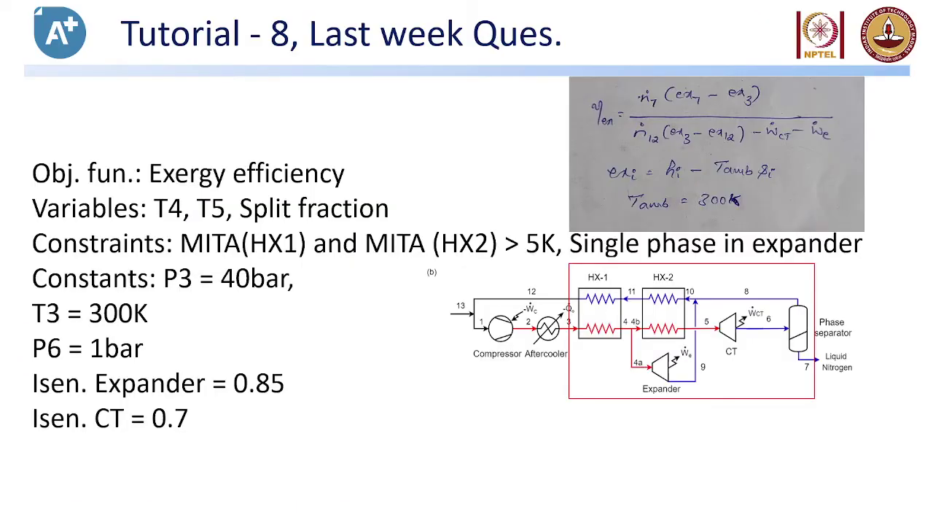
pyautogui.hotkey('alt', 'Tab')
pyautogui.write('H12')
pyautogui.press('Return')
pyautogui.write('S12')
pyautogui.press('Return')
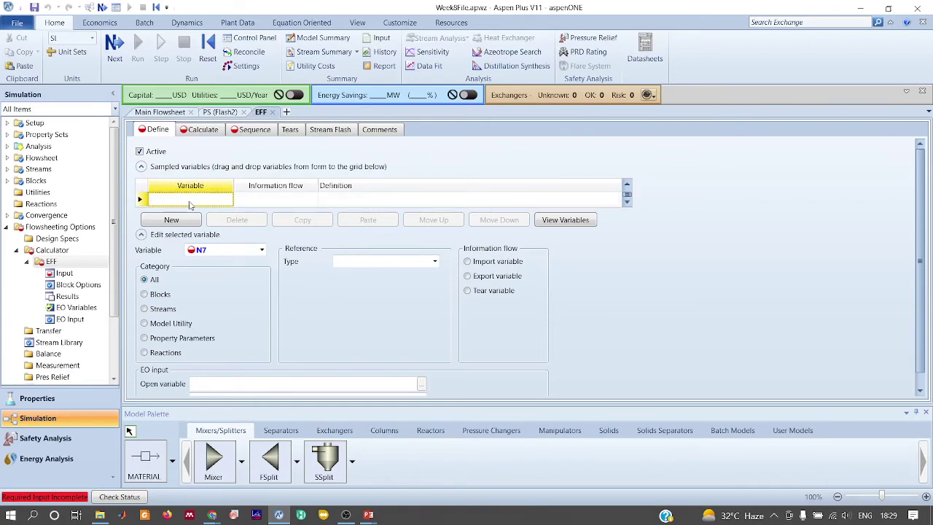
# Add sampled variables WCT, WE and EFF to the calculator, checking the work terms against the slide.
pyautogui.hotkey('alt', 'Tab')
pyautogui.hotkey('alt', 'Tab')
pyautogui.write('WCT')
pyautogui.press('Return')
pyautogui.write('WE')
pyautogui.press('Return')
pyautogui.hotkey('alt', 'Tab')
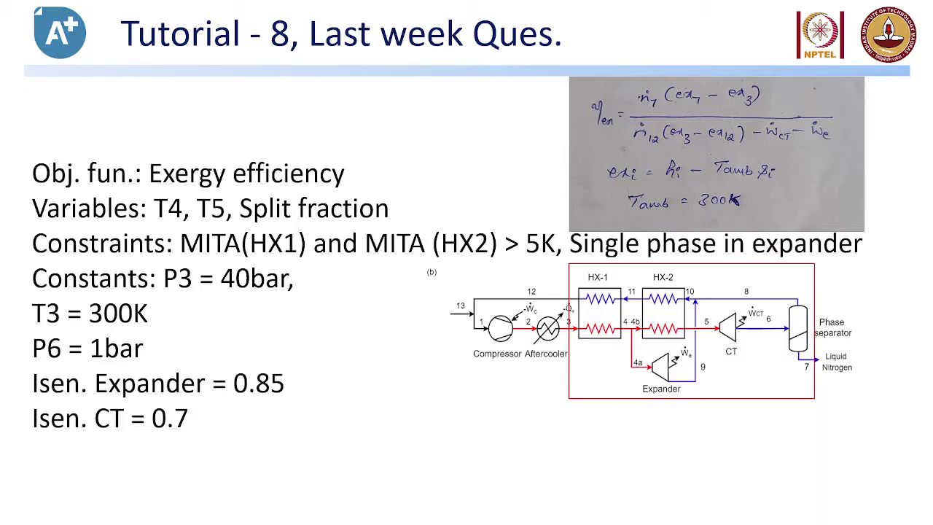
pyautogui.hotkey('alt', 'Tab')
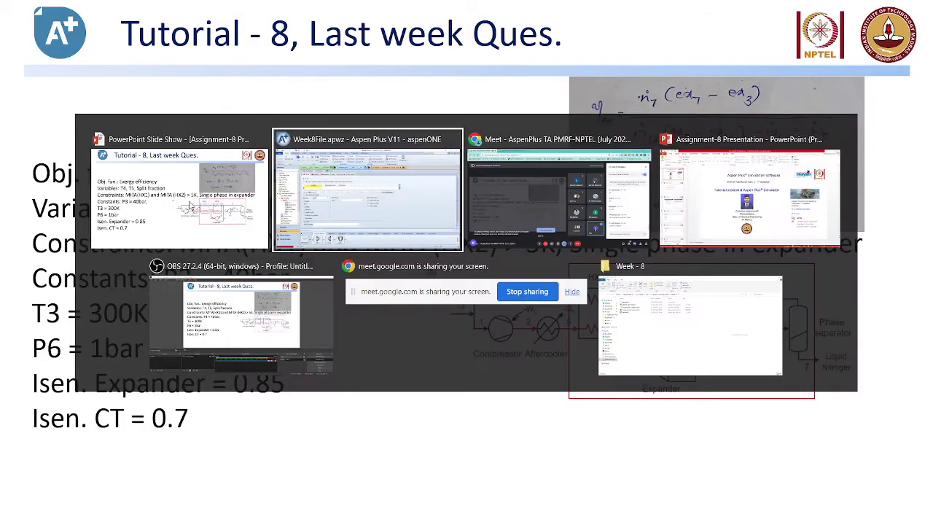
pyautogui.write('WET')
pyautogui.press('Return')
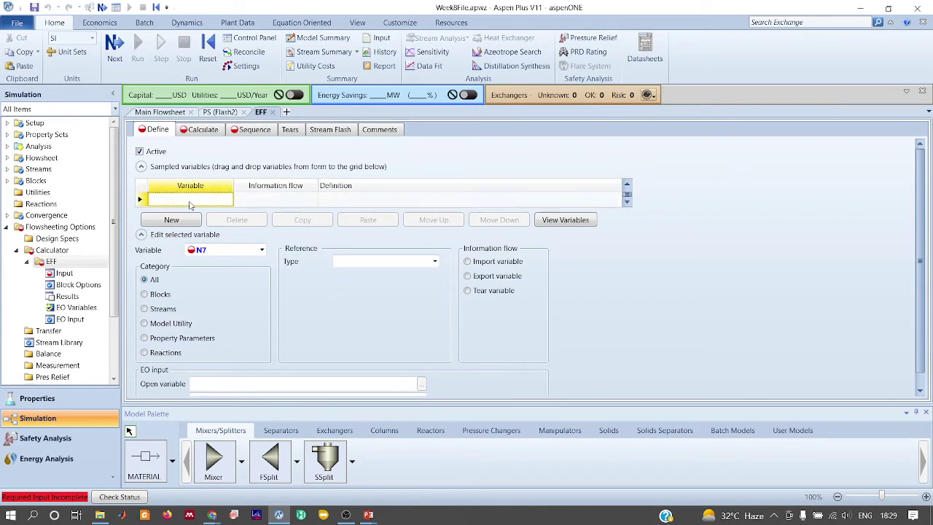
# Collapse the variable editing section and set the information flow of N12, H7 and S7 to Import variable.
pyautogui.click(140, 234)
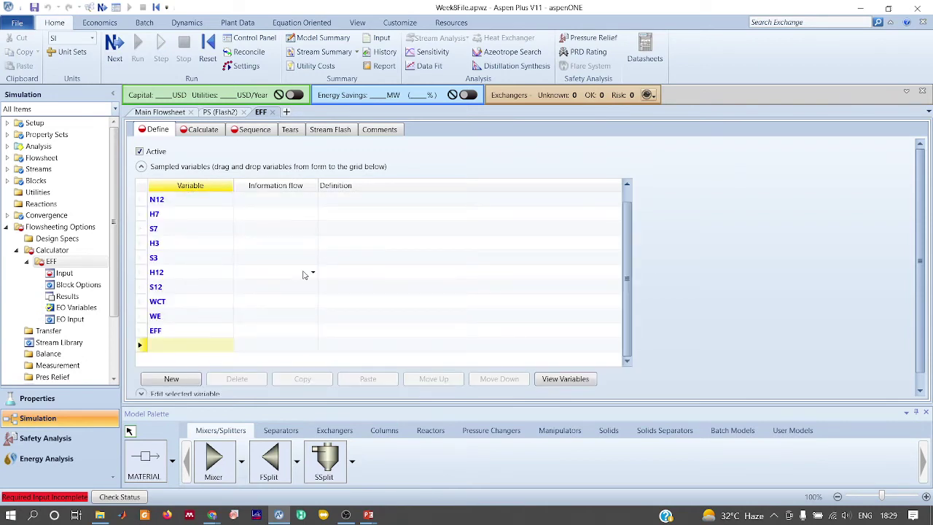
pyautogui.click(275, 199)
pyautogui.click(276, 199)
pyautogui.click(275, 229)
pyautogui.click(312, 214)
pyautogui.click(312, 215)
pyautogui.click(310, 238)
pyautogui.click(313, 230)
pyautogui.click(313, 230)
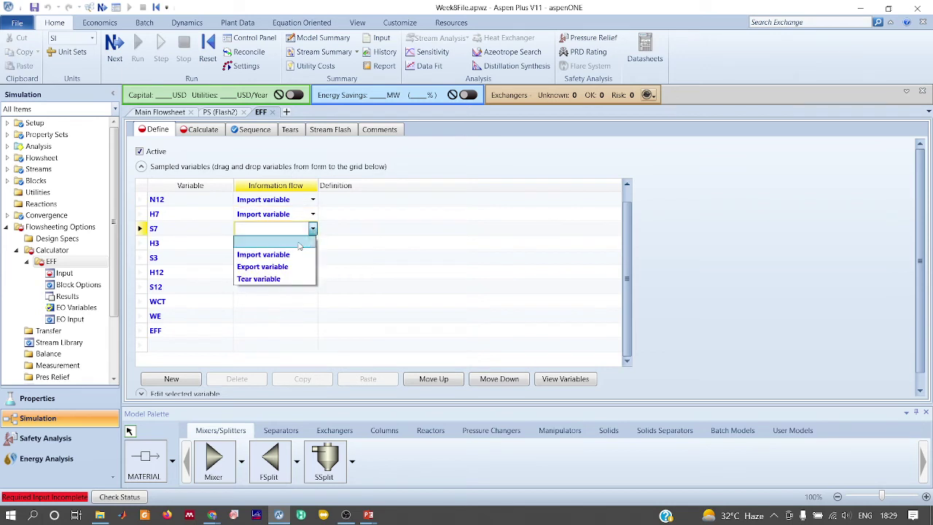
pyautogui.click(309, 252)
# Set the information flow of H3, S3 and H12 to Import variable.
pyautogui.click(312, 243)
pyautogui.click(313, 243)
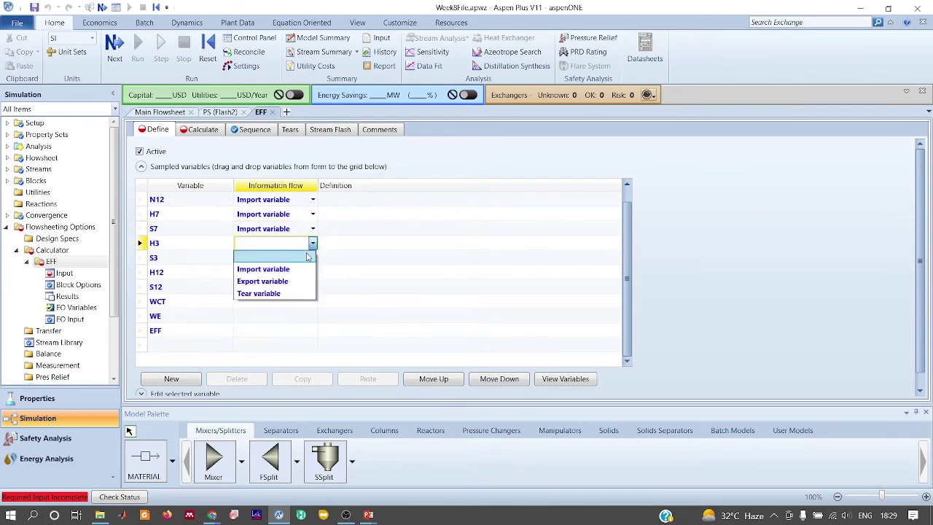
pyautogui.click(311, 266)
pyautogui.click(312, 258)
pyautogui.click(313, 258)
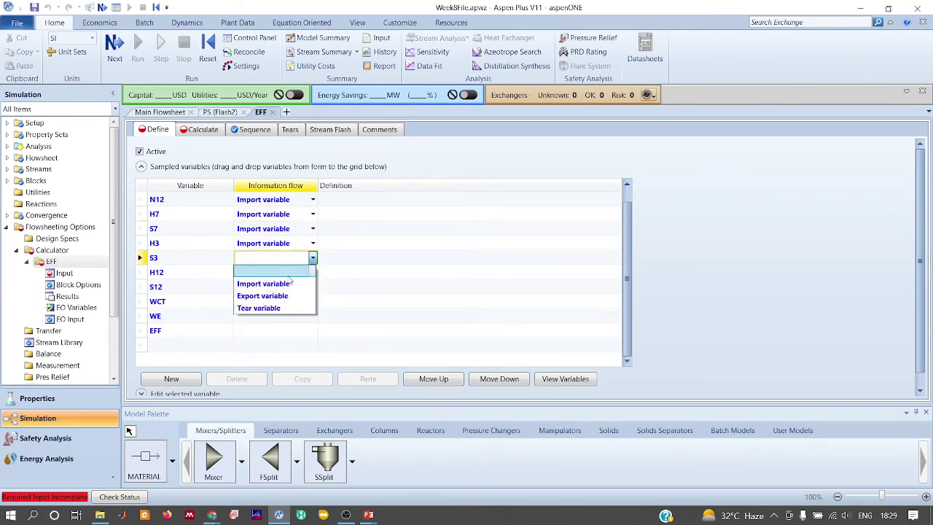
pyautogui.click(261, 283)
pyautogui.click(313, 273)
pyautogui.click(313, 273)
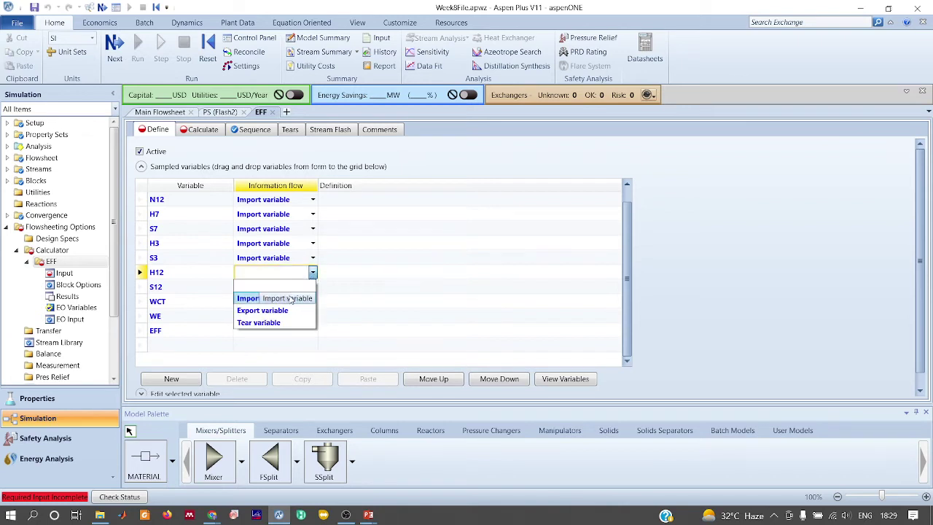
pyautogui.click(261, 298)
# Set the information flow of S12, WCT and WE to Import variable.
pyautogui.click(313, 287)
pyautogui.click(313, 287)
pyautogui.click(284, 315)
pyautogui.click(313, 301)
pyautogui.click(312, 302)
pyautogui.click(284, 327)
pyautogui.click(312, 316)
pyautogui.click(313, 316)
pyautogui.click(268, 342)
# Set the information flow of the EFF variable to Export variable.
pyautogui.click(313, 331)
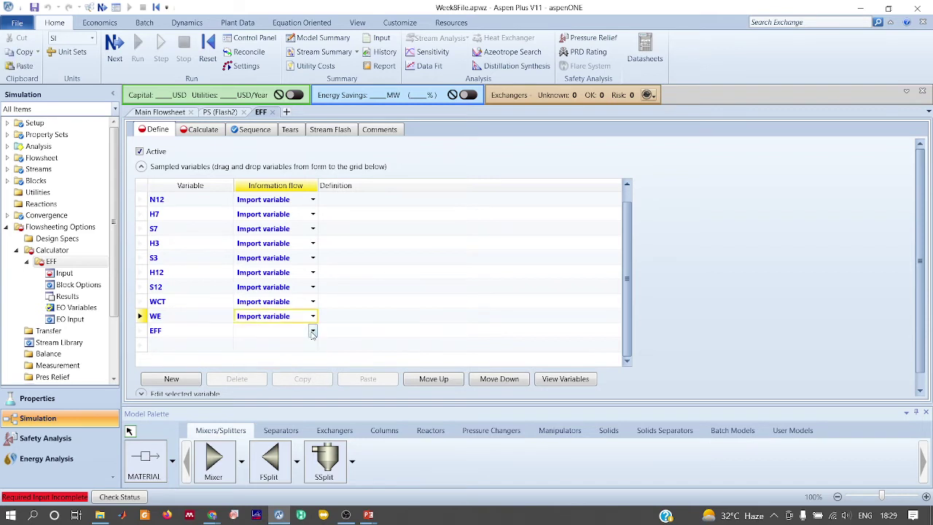
pyautogui.click(312, 330)
pyautogui.click(267, 368)
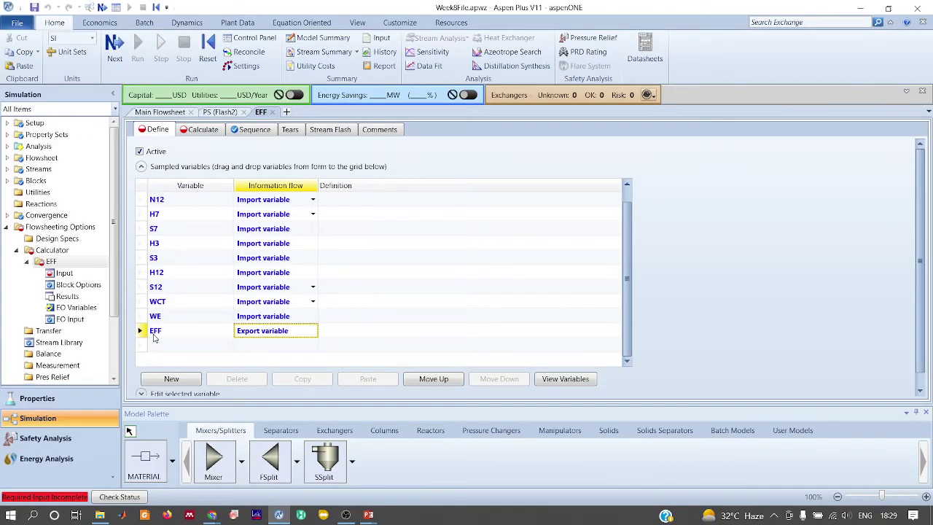
# Expand the variable editing section and define EFF as a Model Utility Parameter with parameter number 1.
pyautogui.click(143, 394)
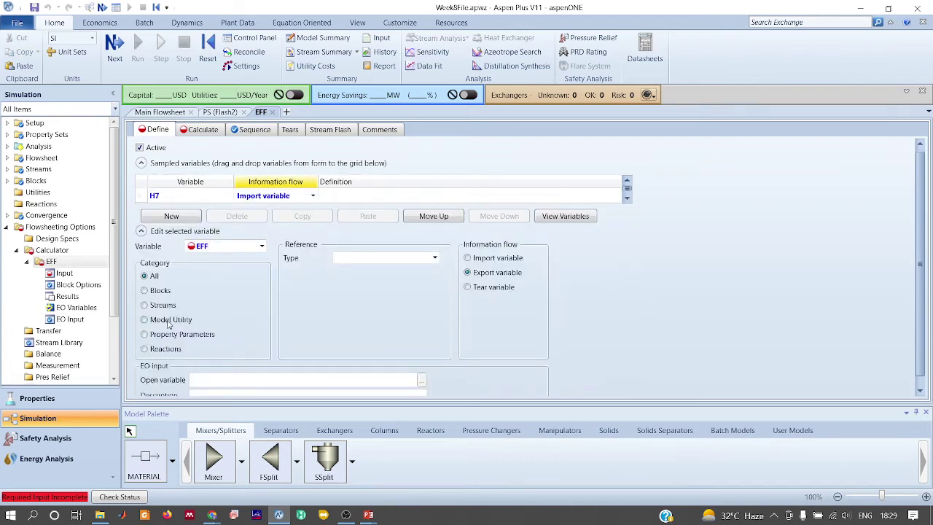
pyautogui.click(436, 258)
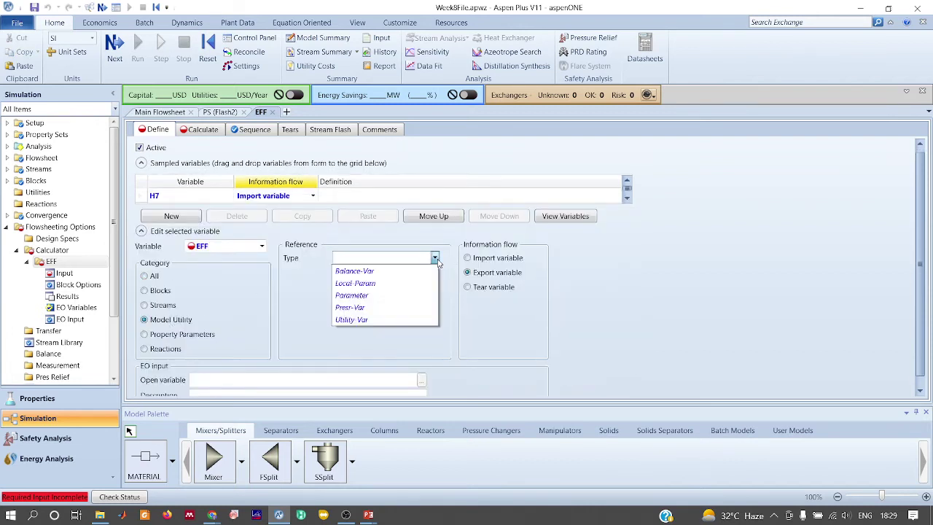
pyautogui.click(362, 297)
pyautogui.click(348, 271)
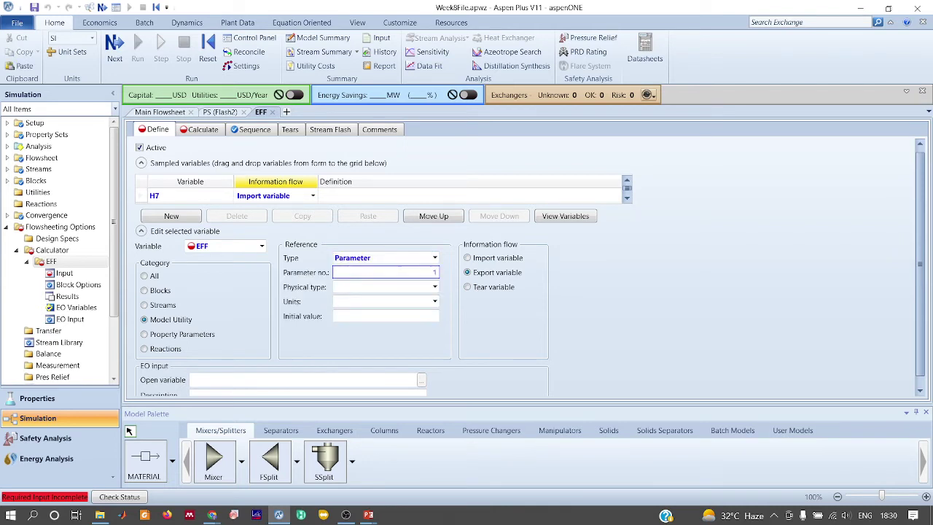
pyautogui.write('1')
# Define WE as a Block-Var referencing the NET-WORK variable of block EXP.
pyautogui.click(261, 247)
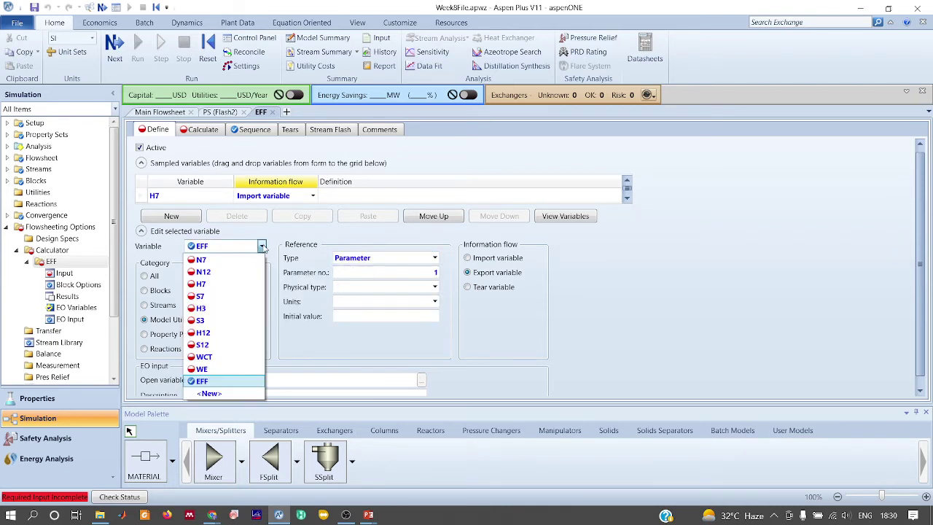
pyautogui.click(203, 369)
pyautogui.click(144, 305)
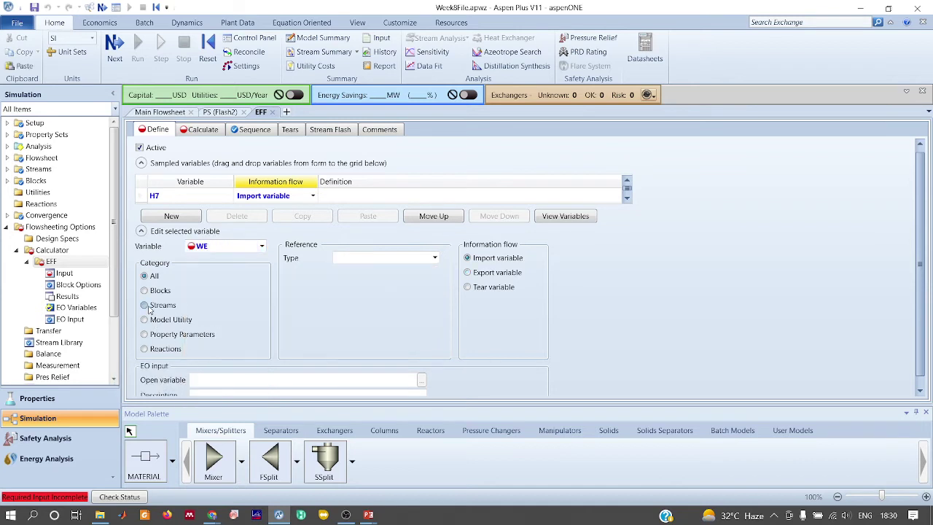
pyautogui.click(144, 290)
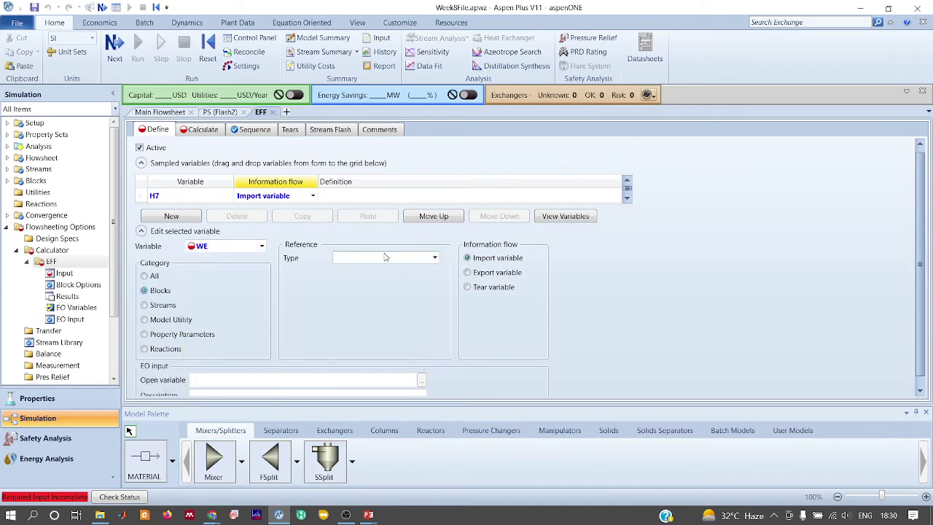
pyautogui.click(435, 258)
pyautogui.click(353, 270)
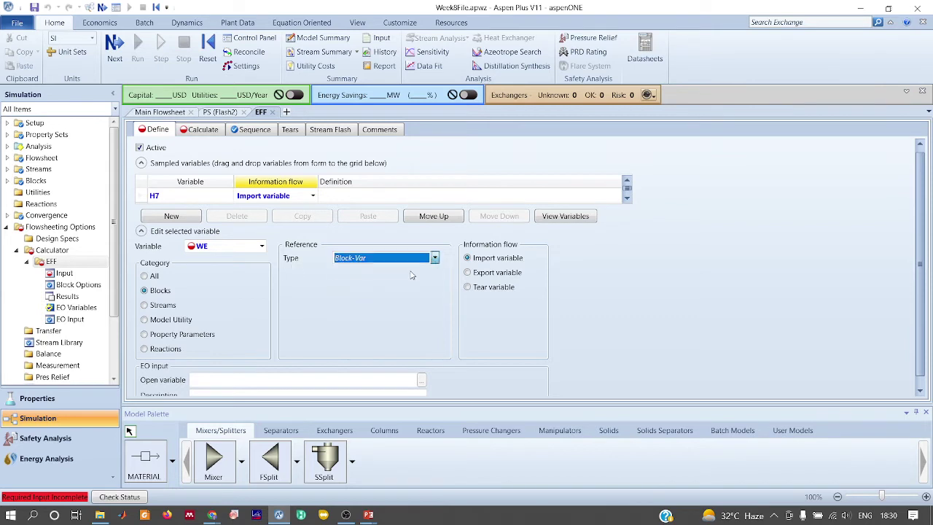
pyautogui.click(435, 272)
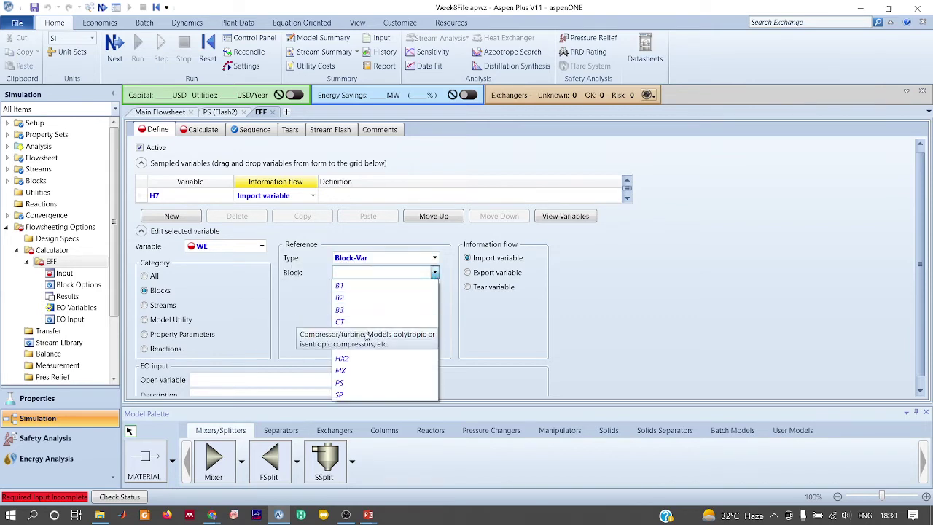
pyautogui.click(404, 334)
pyautogui.click(418, 287)
pyautogui.scroll(-5, 418, 287)
pyautogui.click(419, 288)
pyautogui.click(521, 340)
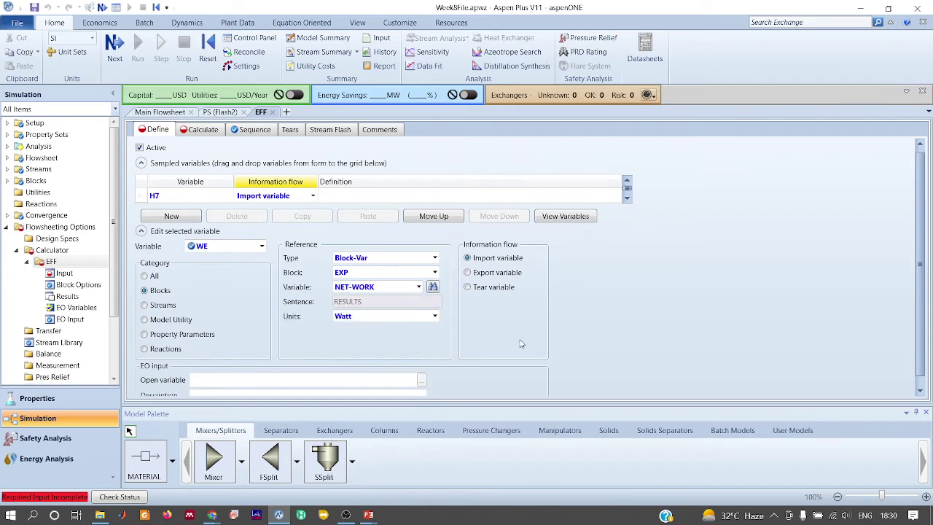
# Define WCT as a Block-Var referencing the NET-WORK variable of block CT.
pyautogui.click(261, 247)
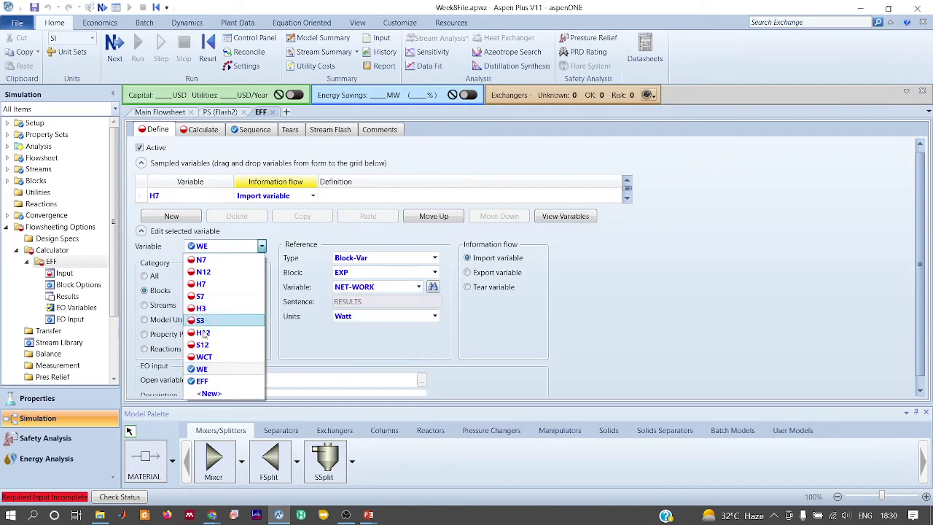
pyautogui.click(204, 360)
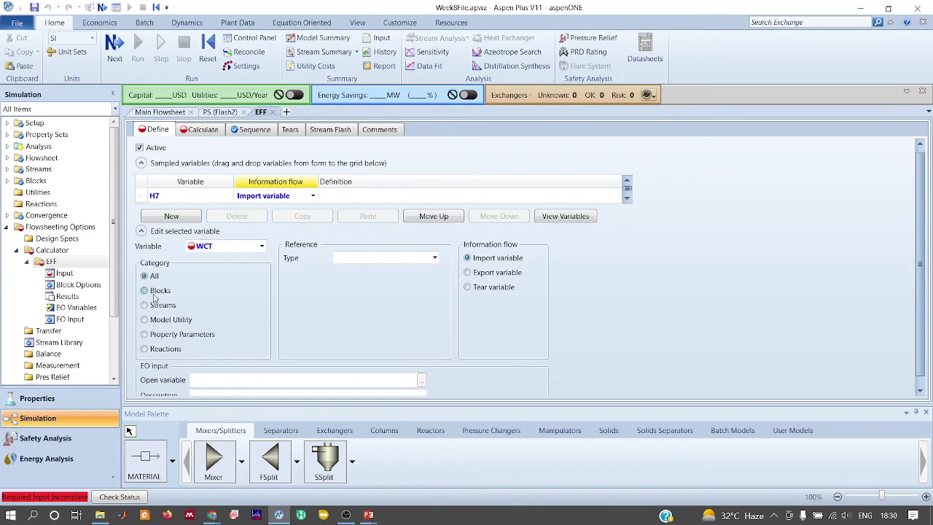
pyautogui.click(433, 258)
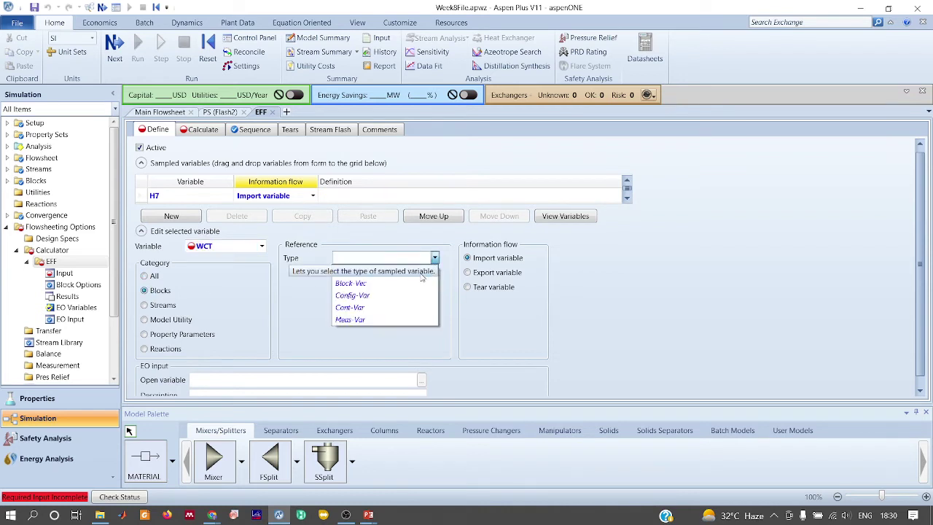
pyautogui.click(402, 277)
pyautogui.click(434, 272)
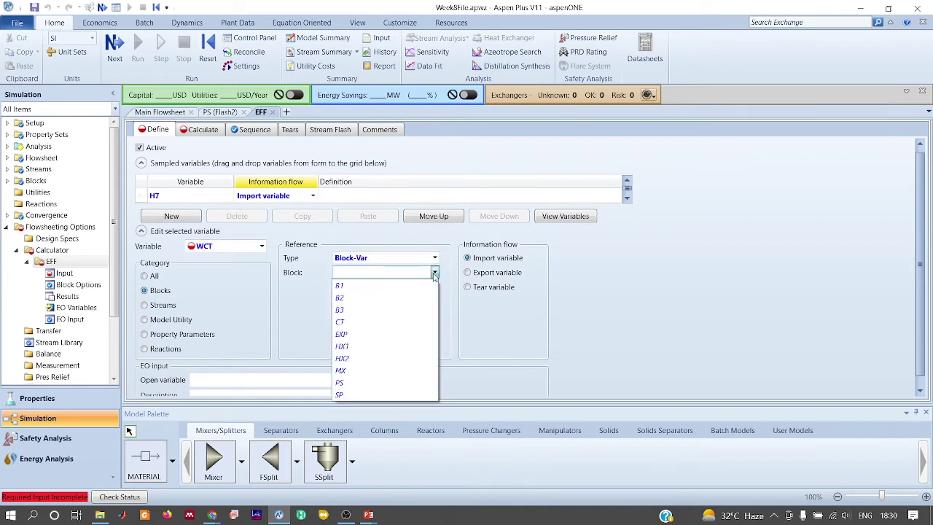
pyautogui.click(340, 322)
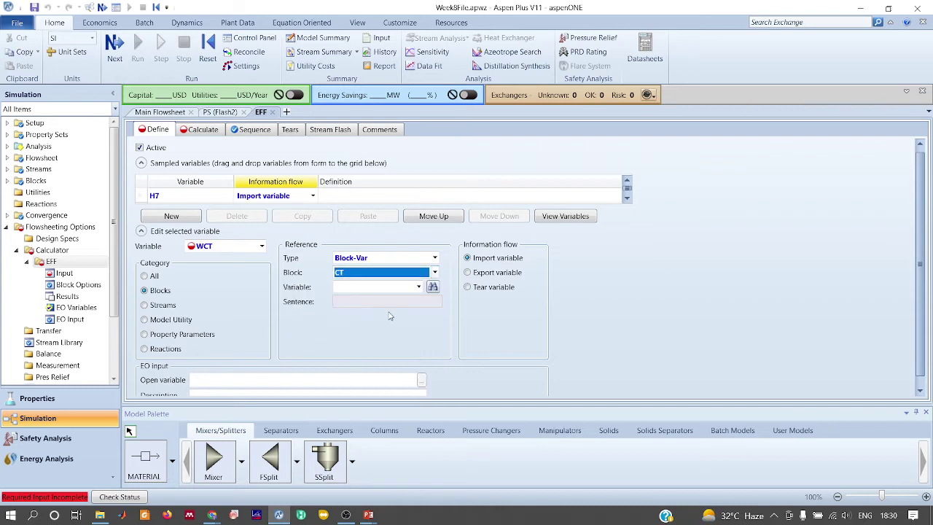
pyautogui.click(420, 289)
pyautogui.scroll(-5, 372, 408)
pyautogui.click(364, 482)
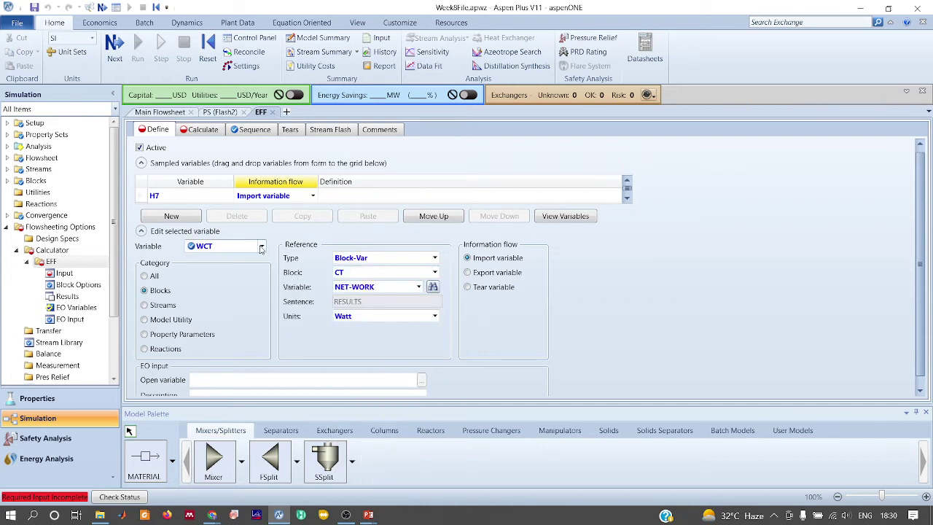
# Define S12 as a Stream-Var referencing MOLE-ENTROPY of stream 12.
pyautogui.click(261, 246)
pyautogui.click(208, 344)
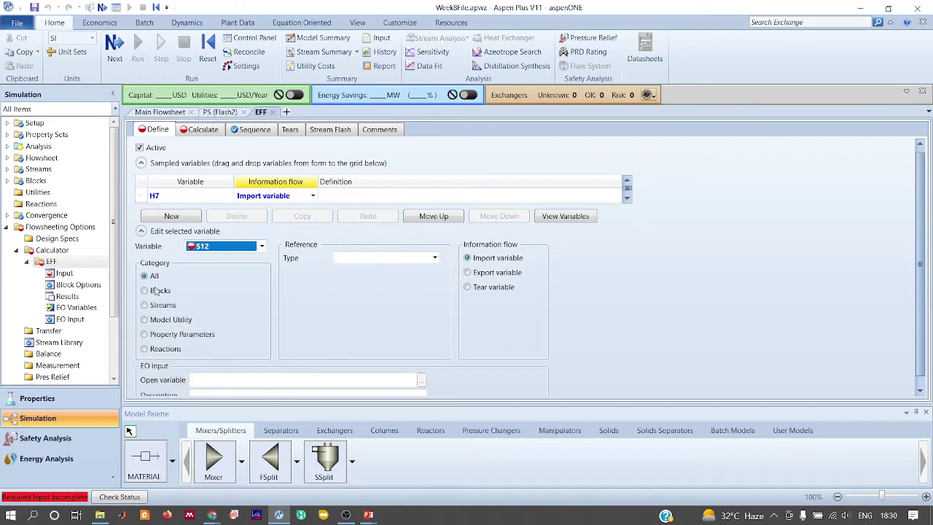
pyautogui.click(155, 294)
pyautogui.click(161, 306)
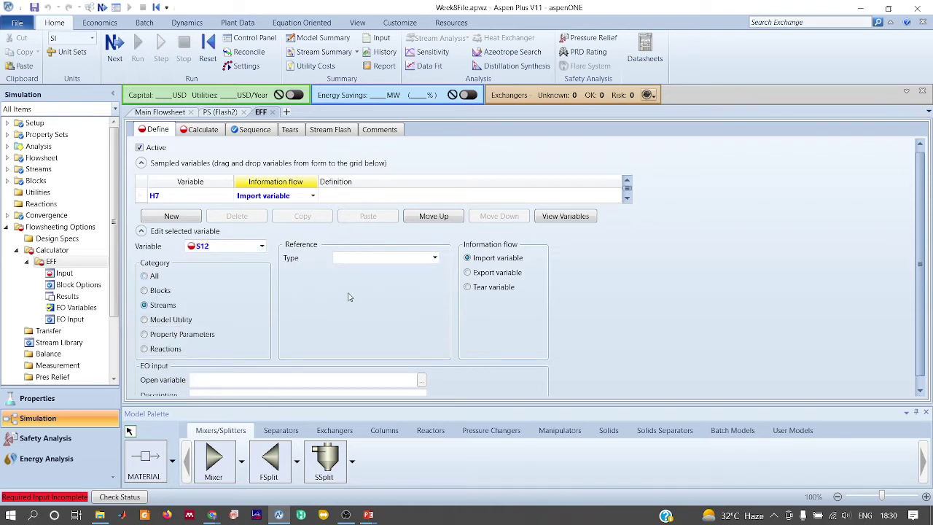
pyautogui.click(434, 257)
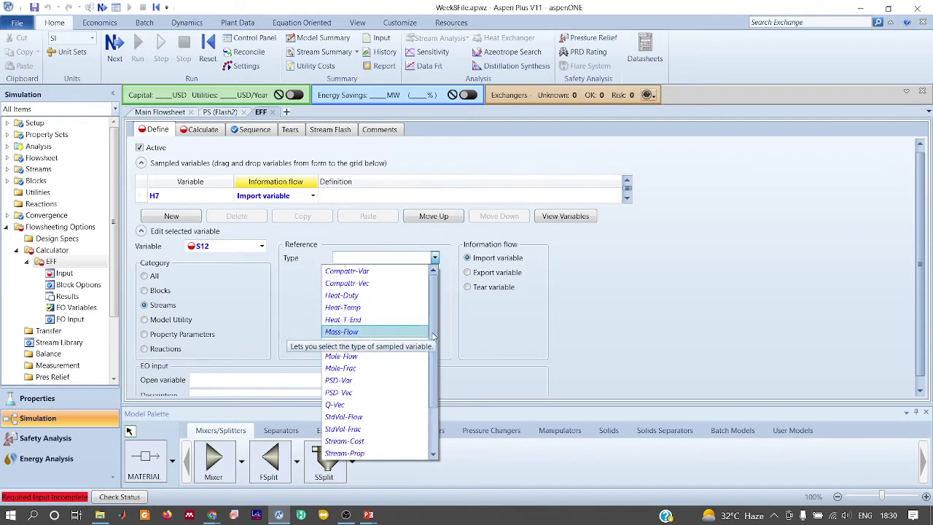
pyautogui.scroll(-2, 403, 357)
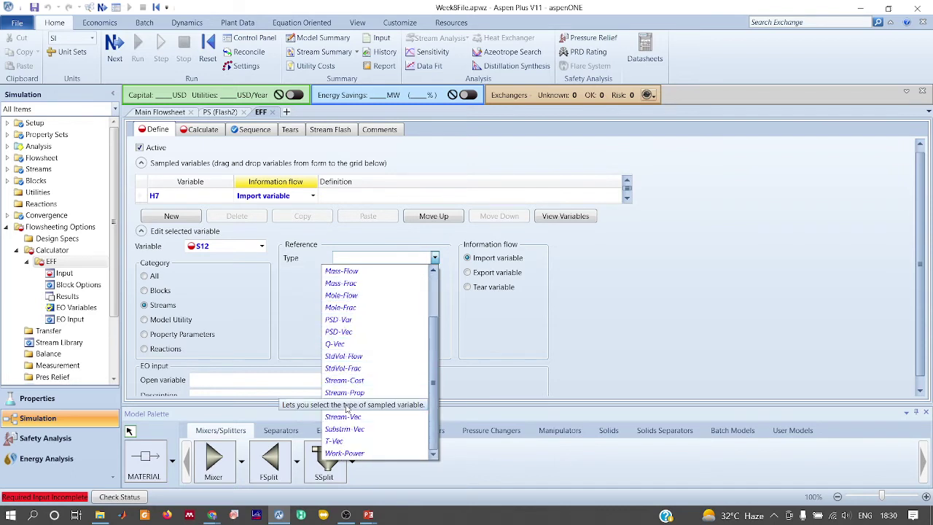
pyautogui.click(403, 362)
pyautogui.click(434, 272)
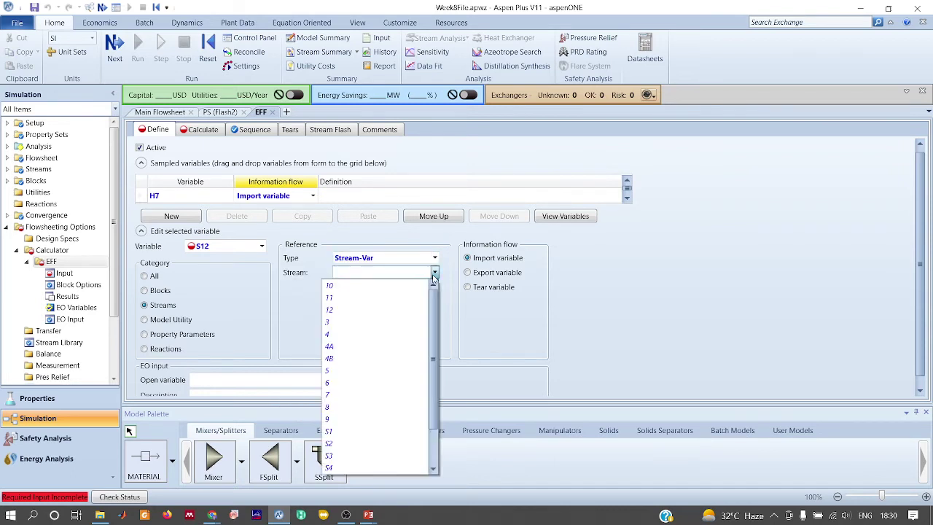
pyautogui.click(362, 311)
pyautogui.click(417, 301)
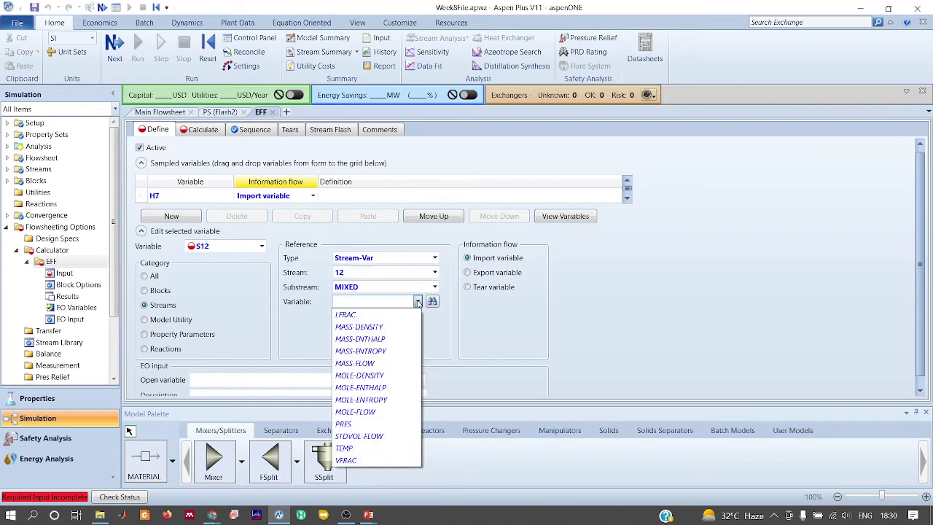
pyautogui.click(360, 399)
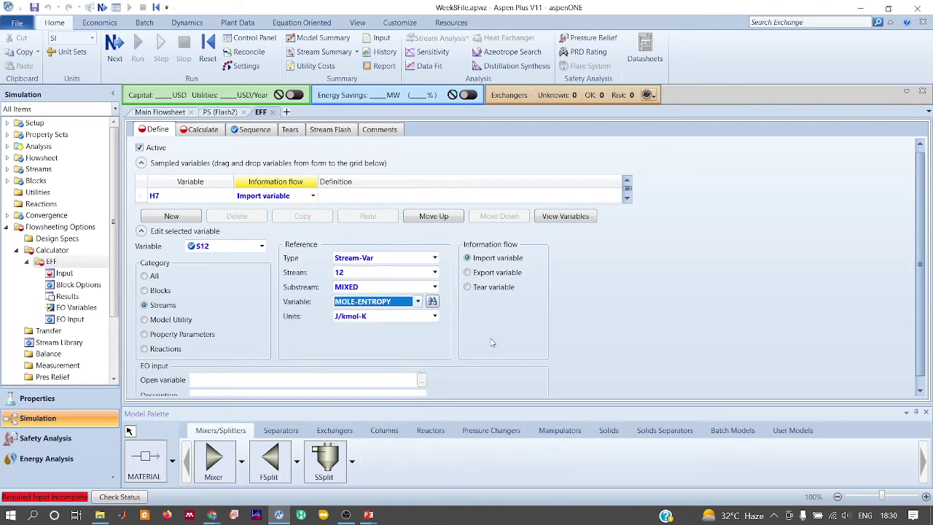
# Bring up the EFF calculator's sampled variables to choose another one to define.
pyautogui.click(261, 246)
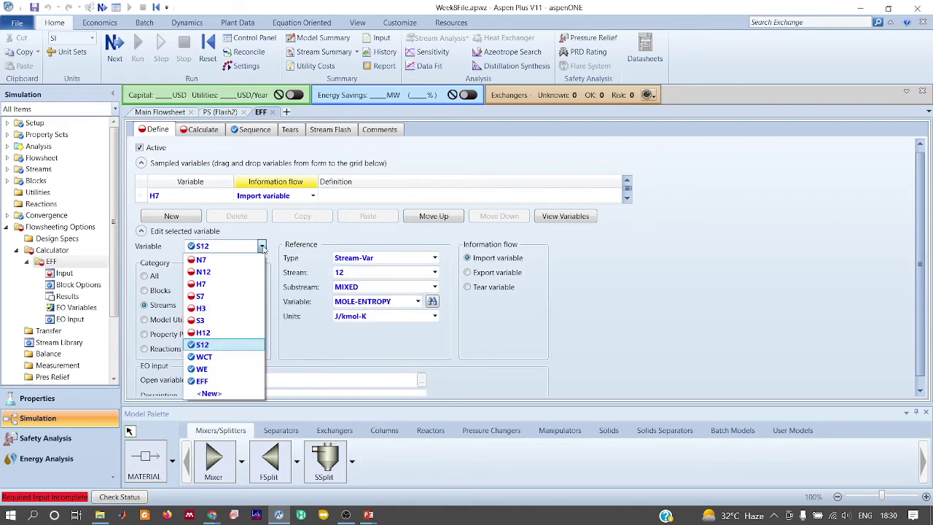
# Define calculator variable H12 in the Streams category as a Stream-Var reference to the MOLE-ENTHALP of stream 12.
pyautogui.click(213, 333)
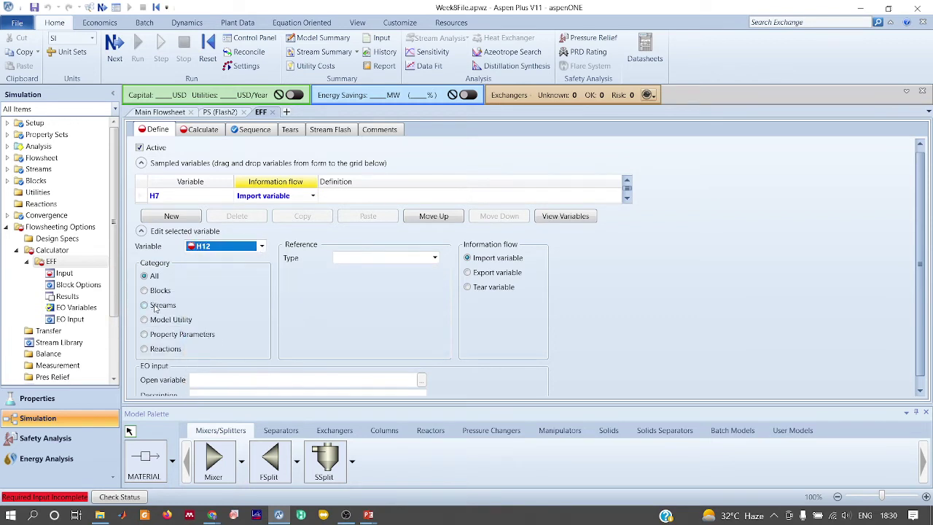
pyautogui.click(155, 307)
pyautogui.click(435, 257)
pyautogui.scroll(-2, 435, 295)
pyautogui.click(353, 405)
pyautogui.click(435, 272)
pyautogui.click(357, 311)
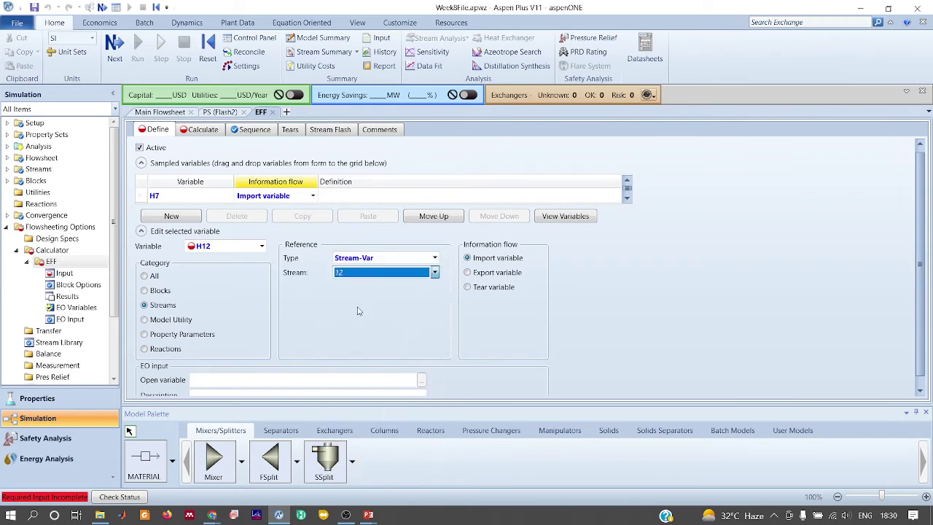
pyautogui.click(417, 301)
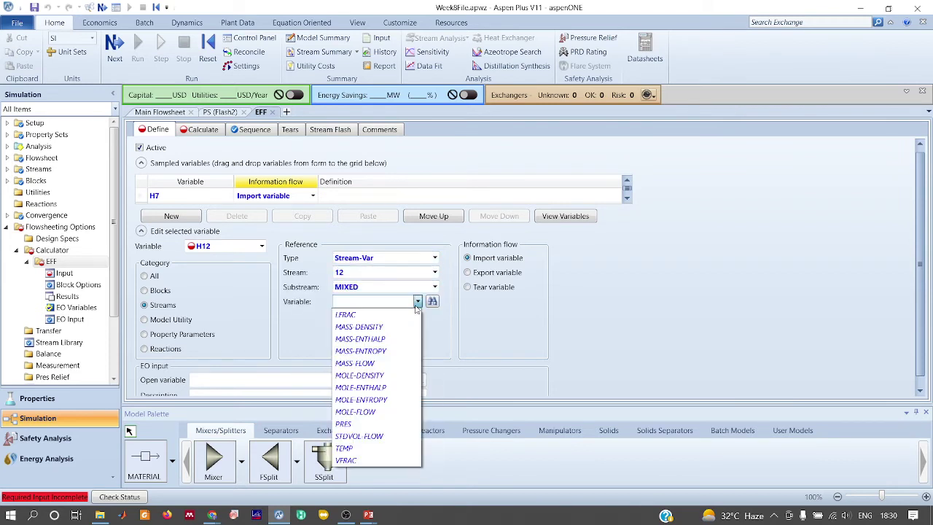
pyautogui.click(380, 387)
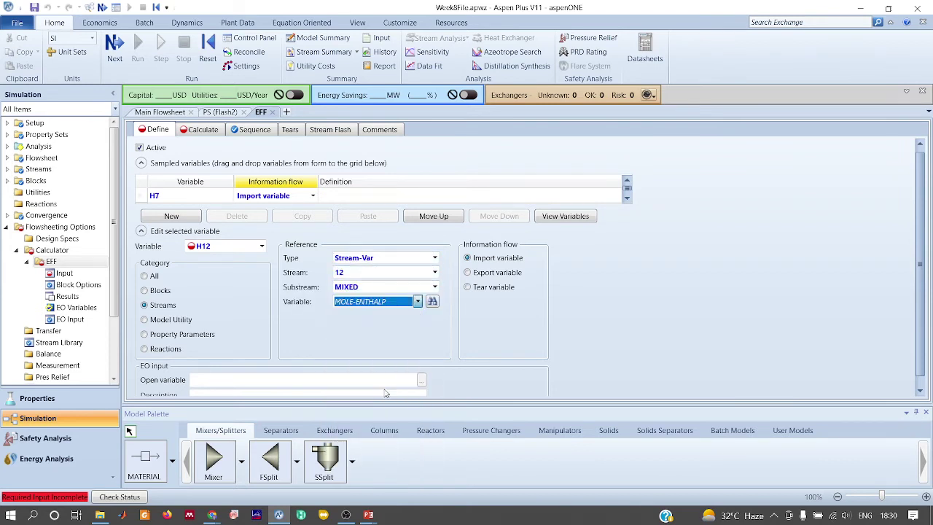
# Define calculator variable S3 in the Streams category as a Stream-Var reference to the MOLE-ENTROPY of stream 3.
pyautogui.click(262, 247)
pyautogui.click(207, 318)
pyautogui.click(163, 305)
pyautogui.click(434, 257)
pyautogui.scroll(-2, 433, 299)
pyautogui.click(350, 392)
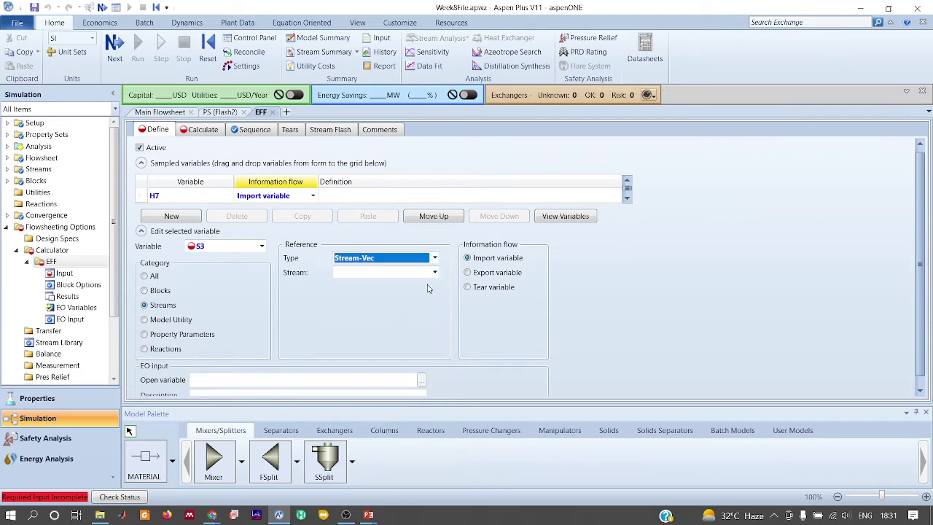
pyautogui.click(435, 258)
pyautogui.click(365, 405)
pyautogui.click(435, 271)
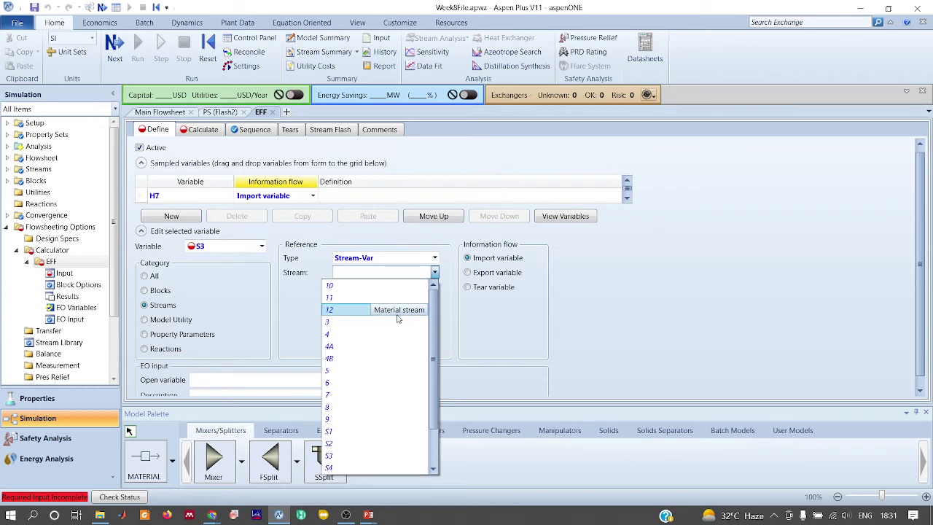
pyautogui.click(349, 321)
pyautogui.click(417, 300)
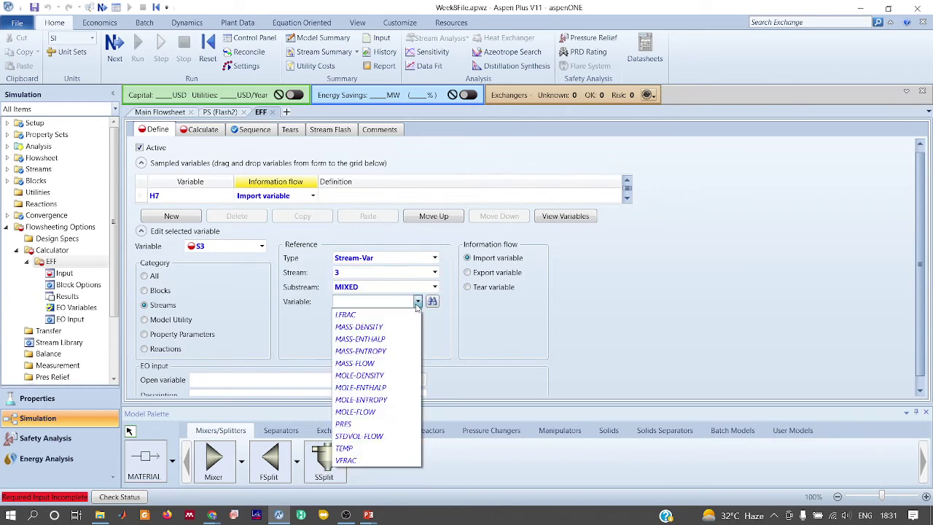
pyautogui.click(375, 389)
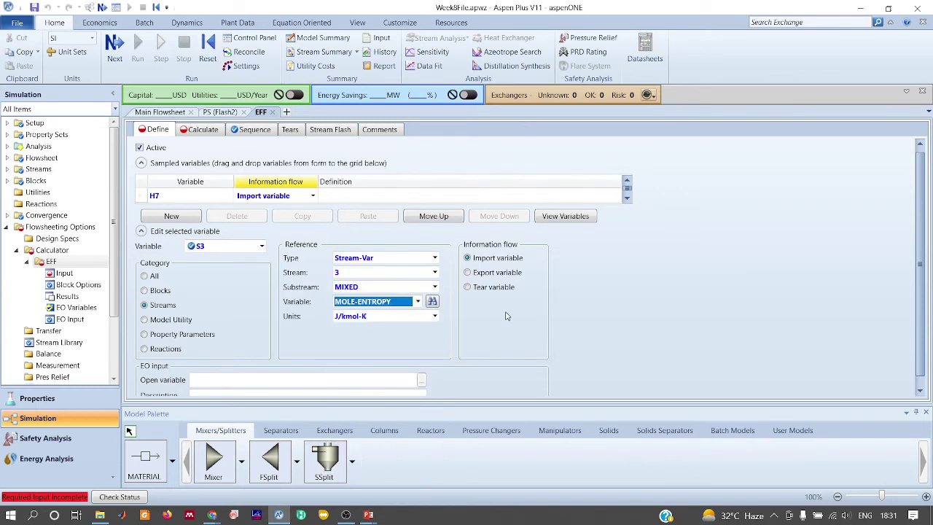
# Define calculator variable H3 in the Streams category as a Stream-Var reference to the MOLE-ENTHALP of stream 3.
pyautogui.click(261, 246)
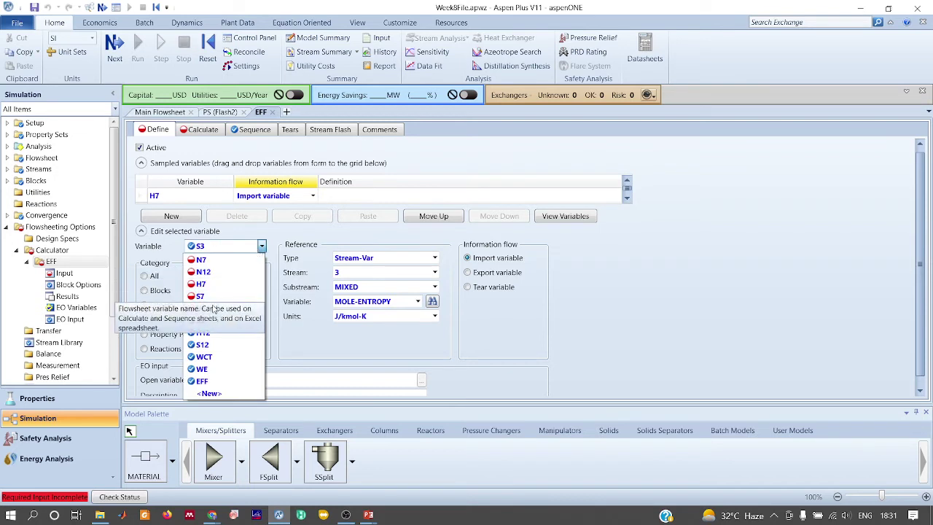
pyautogui.click(213, 309)
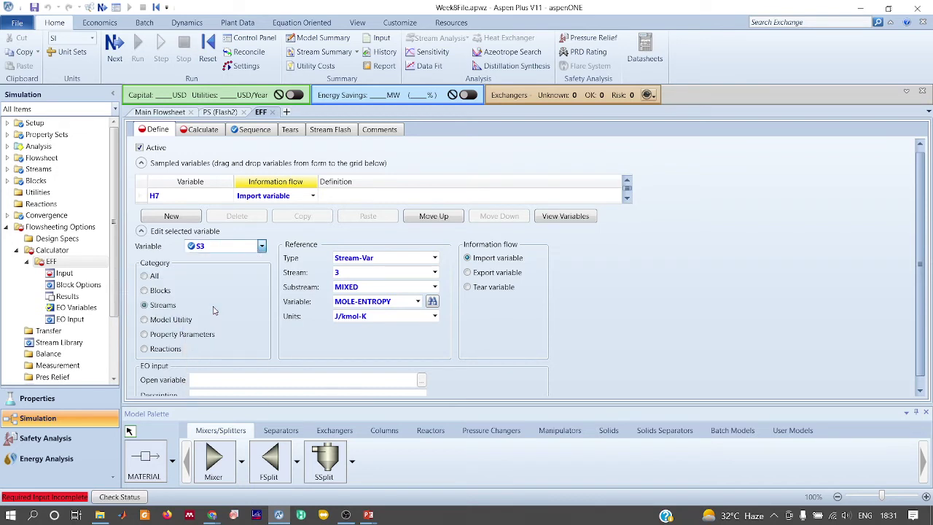
pyautogui.click(434, 257)
pyautogui.moveTo(435, 321); pyautogui.dragTo(436, 369)
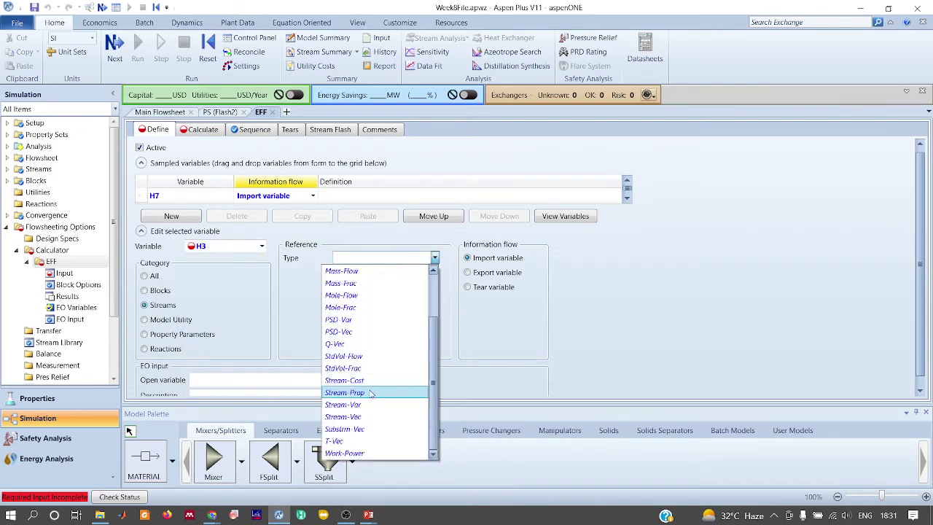
pyautogui.click(342, 404)
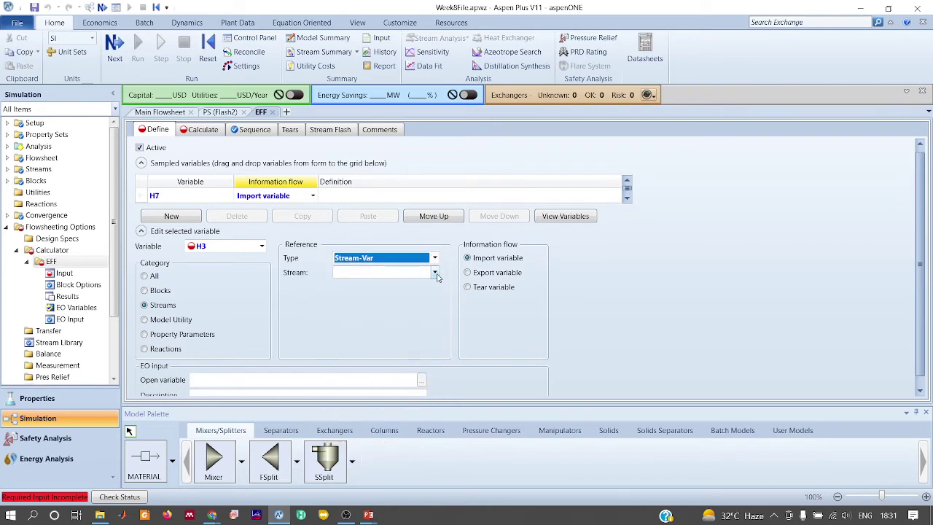
pyautogui.click(434, 272)
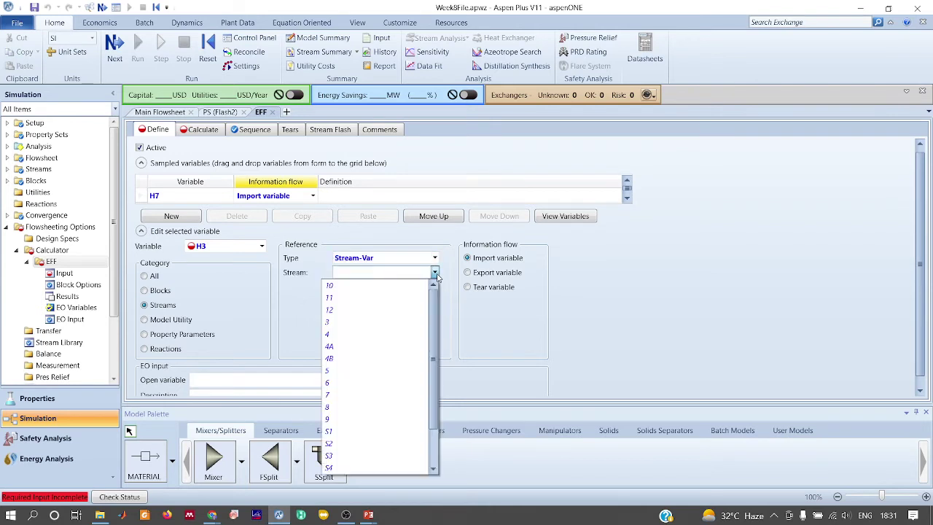
pyautogui.click(334, 322)
pyautogui.click(418, 302)
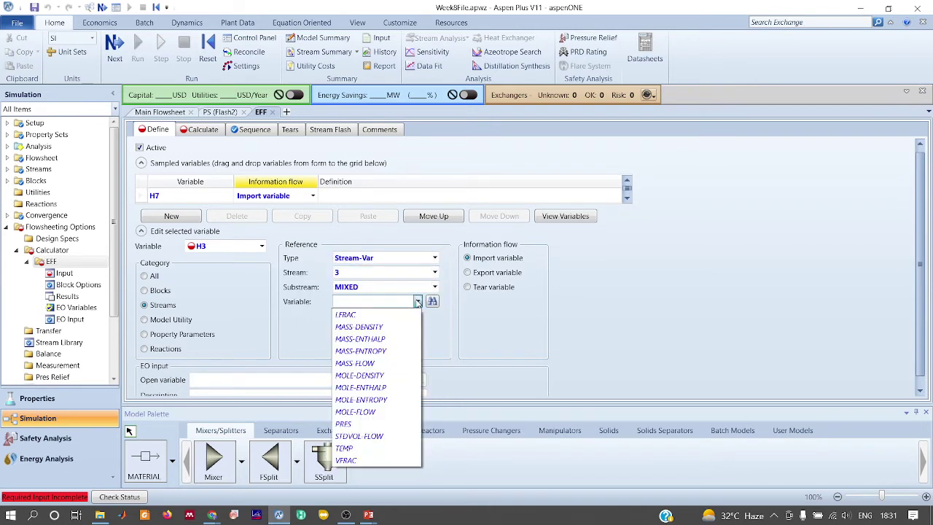
pyautogui.click(360, 386)
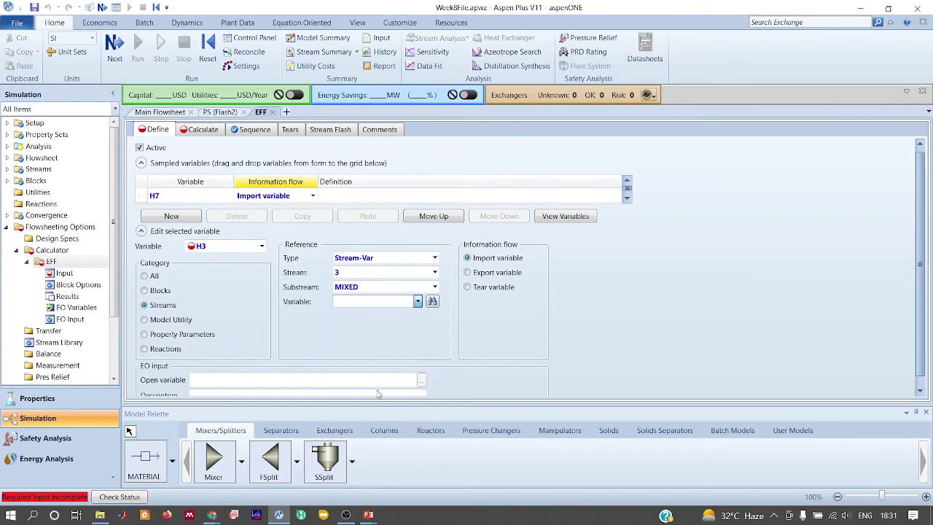
# Define calculator variable S7 in the Streams category as a Stream-Var reference to the MOLE-ENTROPY of stream 7.
pyautogui.click(261, 245)
pyautogui.click(202, 299)
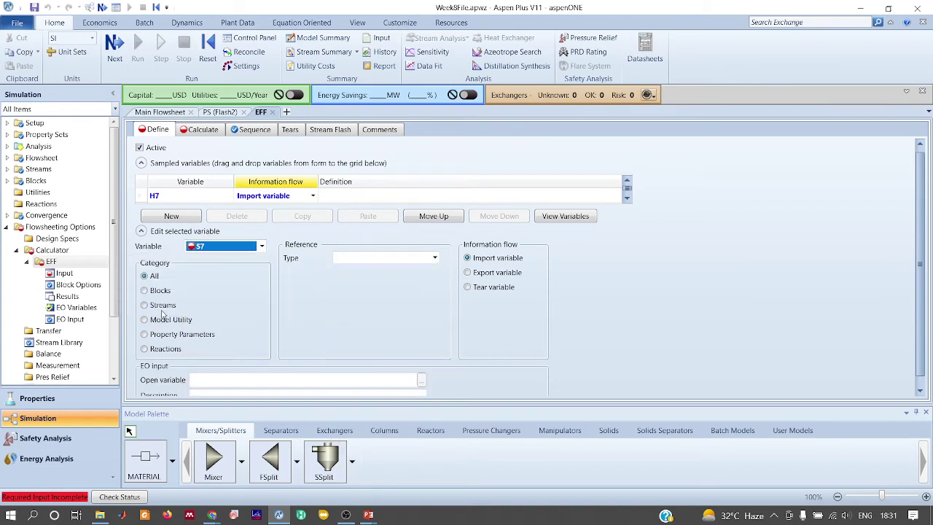
pyautogui.click(433, 259)
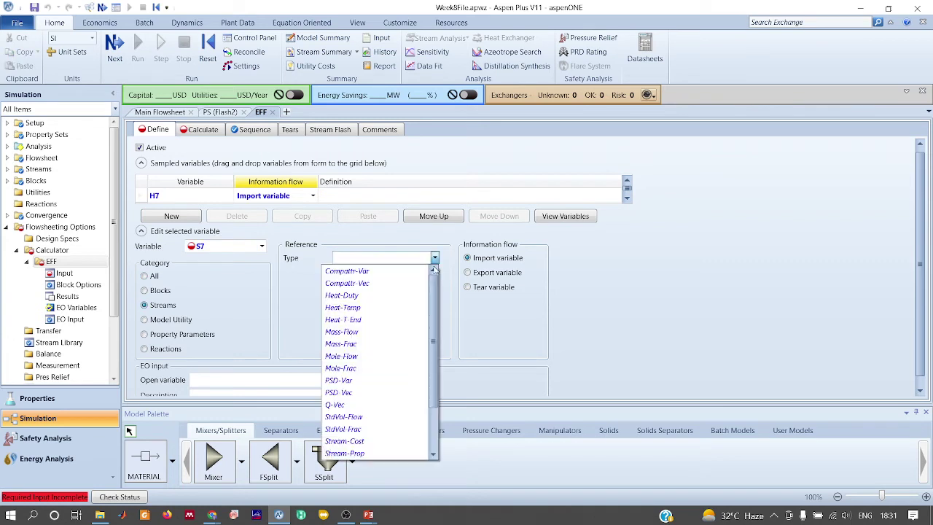
pyautogui.scroll(-2, 357, 408)
pyautogui.click(357, 415)
pyautogui.click(434, 271)
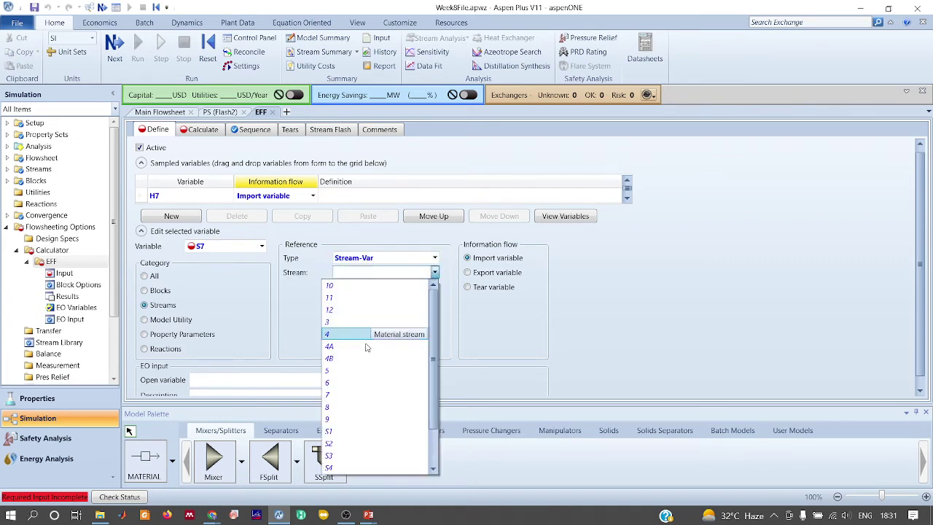
pyautogui.click(337, 394)
pyautogui.click(417, 302)
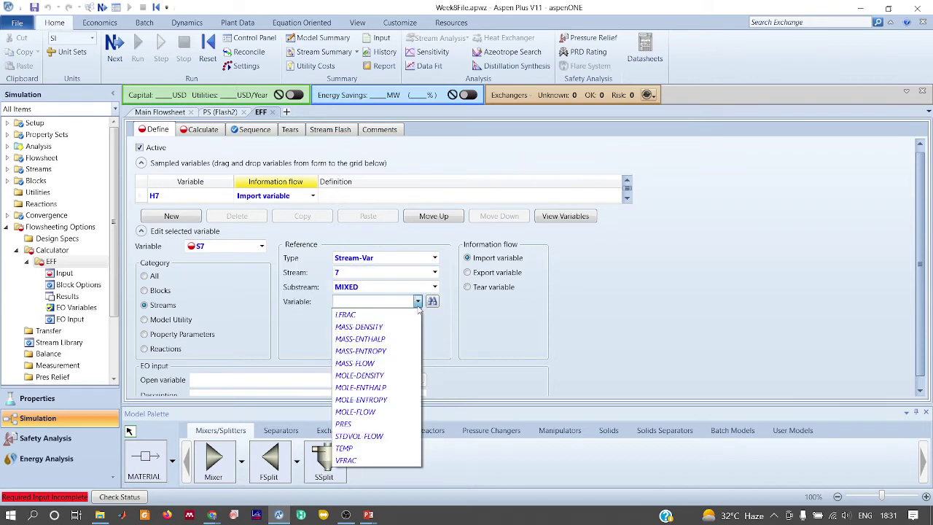
pyautogui.click(368, 399)
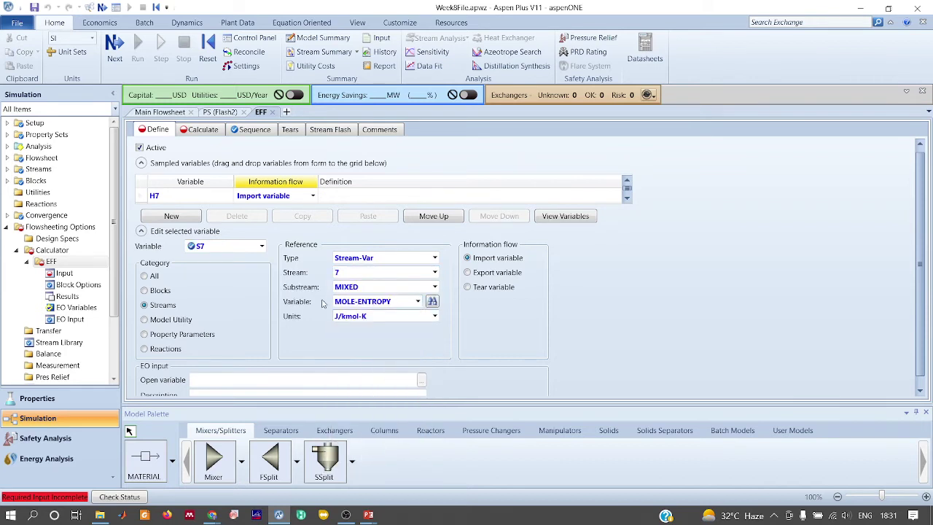
# Define calculator variable H7 in the Streams category as a Stream-Var reference to the MOLE-ENTHALP of stream 7.
pyautogui.click(261, 247)
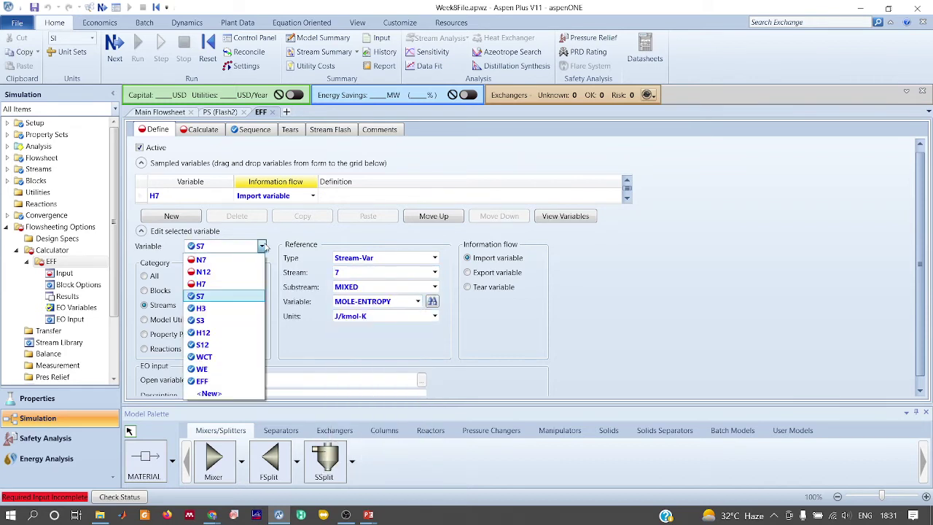
pyautogui.click(201, 284)
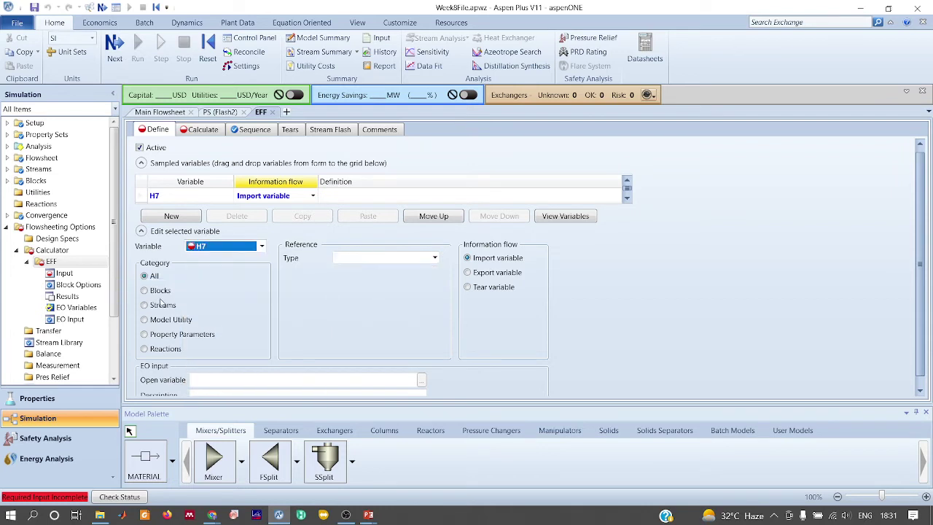
pyautogui.click(434, 257)
pyautogui.moveTo(437, 303); pyautogui.dragTo(437, 347)
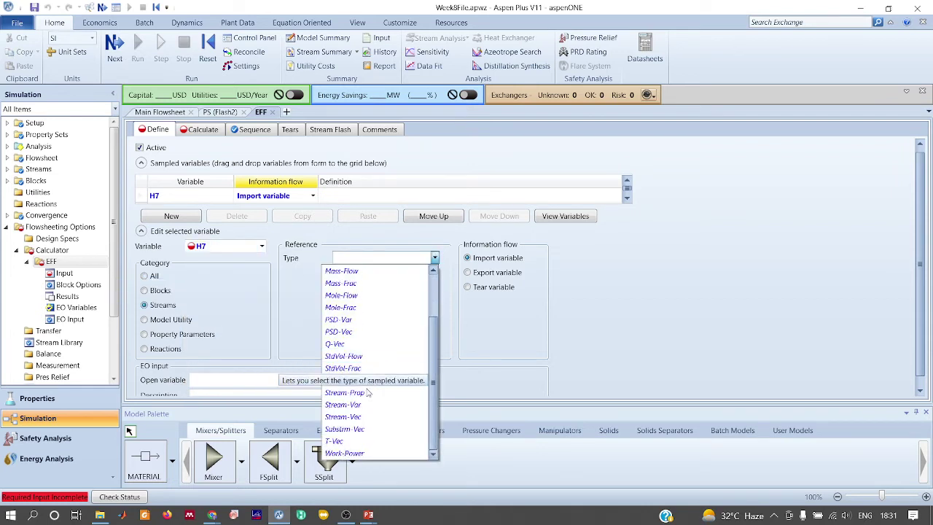
pyautogui.click(343, 404)
pyautogui.click(434, 273)
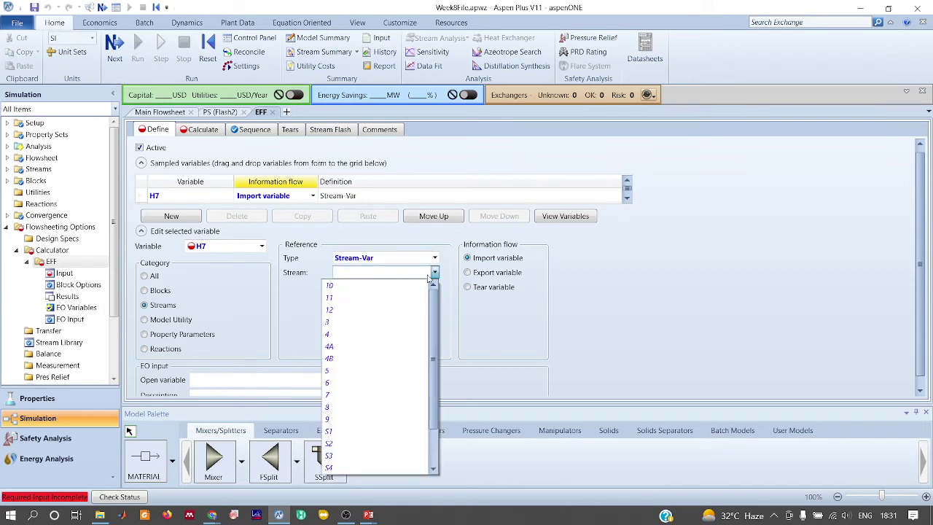
pyautogui.click(337, 399)
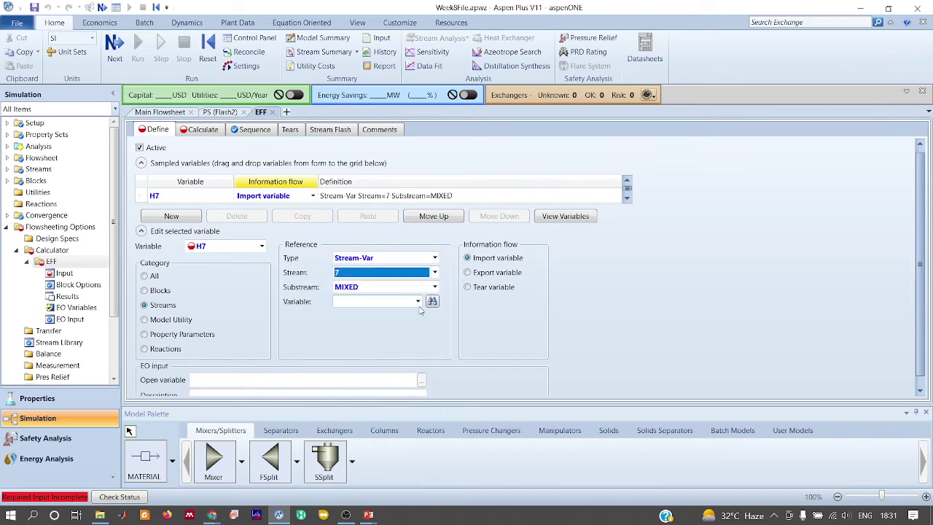
pyautogui.click(416, 300)
pyautogui.click(372, 387)
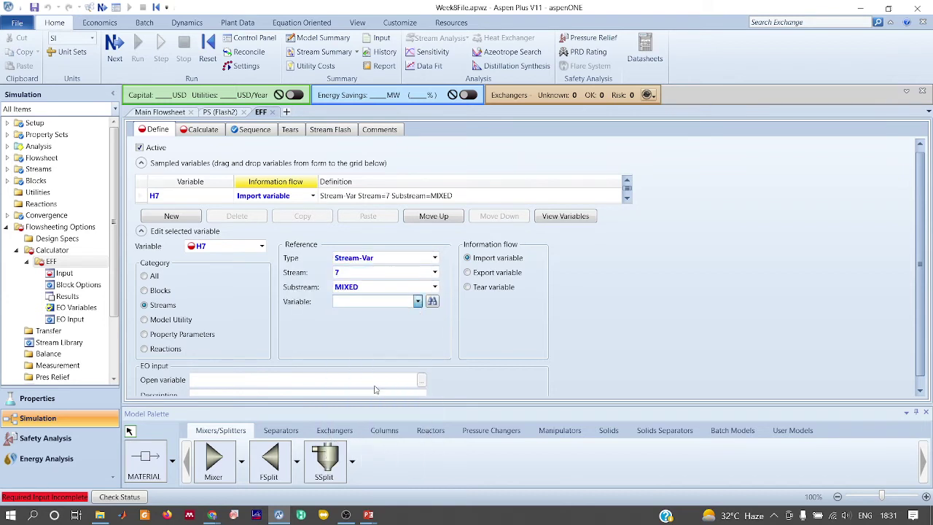
# Define calculator variable N12 in the Streams category as a Stream-Var reference to the MOLE-FLOW of stream 12.
pyautogui.click(260, 248)
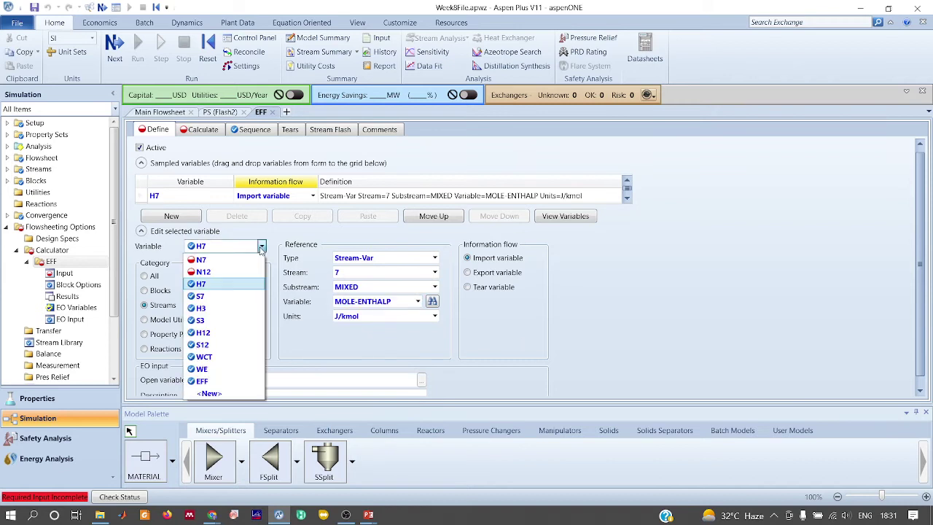
pyautogui.click(214, 275)
pyautogui.click(162, 306)
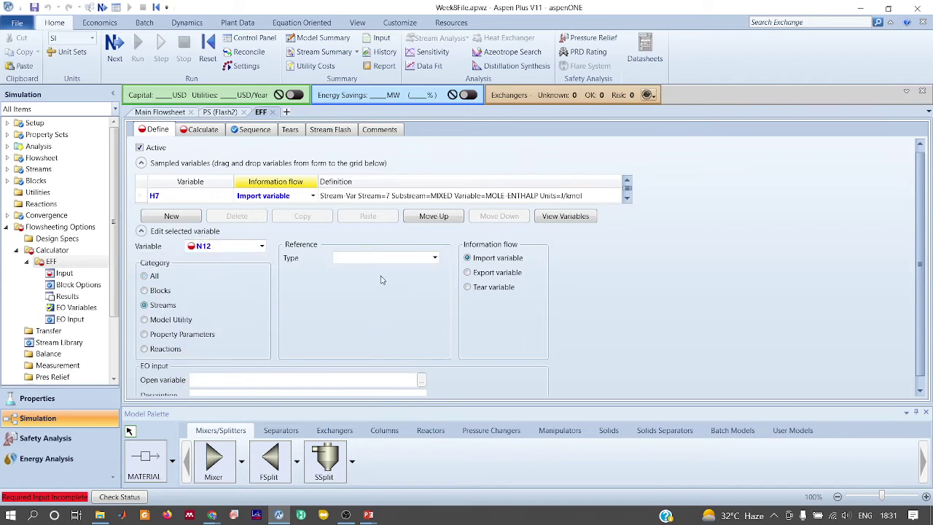
pyautogui.click(434, 257)
pyautogui.moveTo(435, 300); pyautogui.dragTo(435, 346)
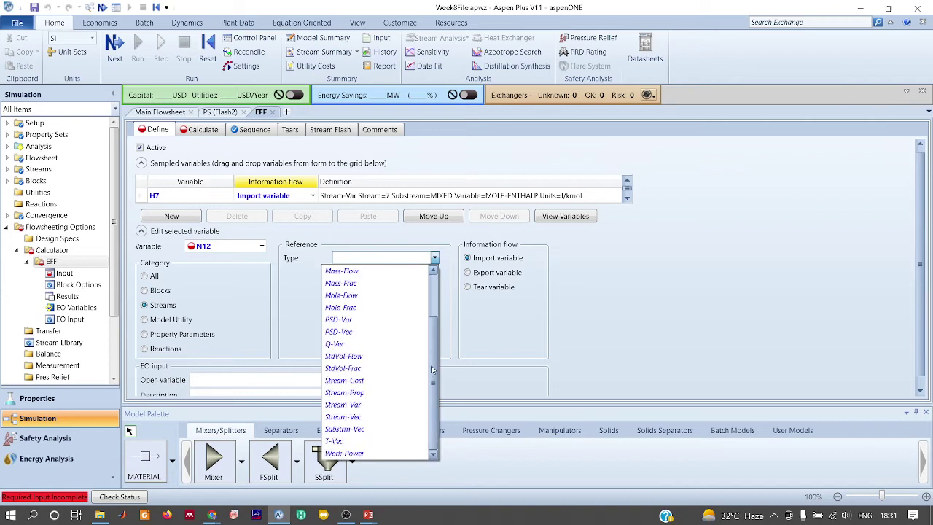
pyautogui.click(350, 405)
pyautogui.click(434, 273)
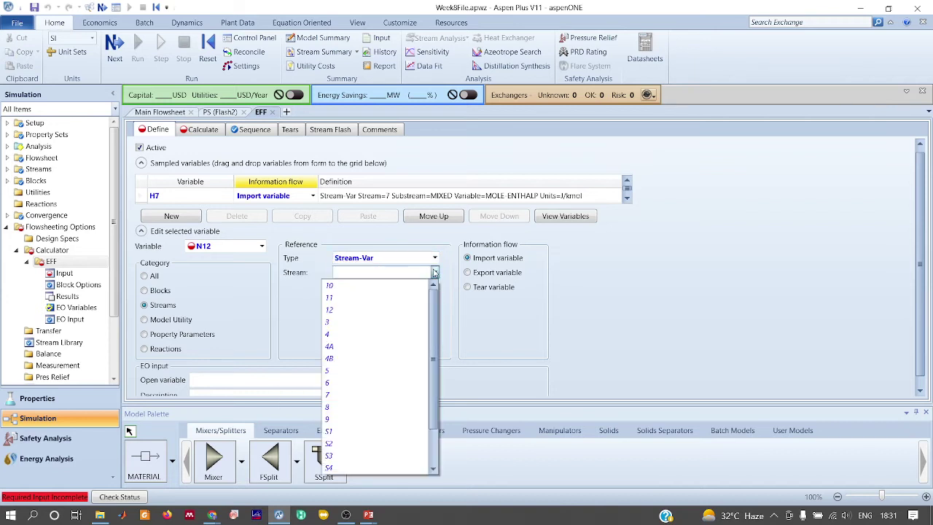
pyautogui.click(364, 309)
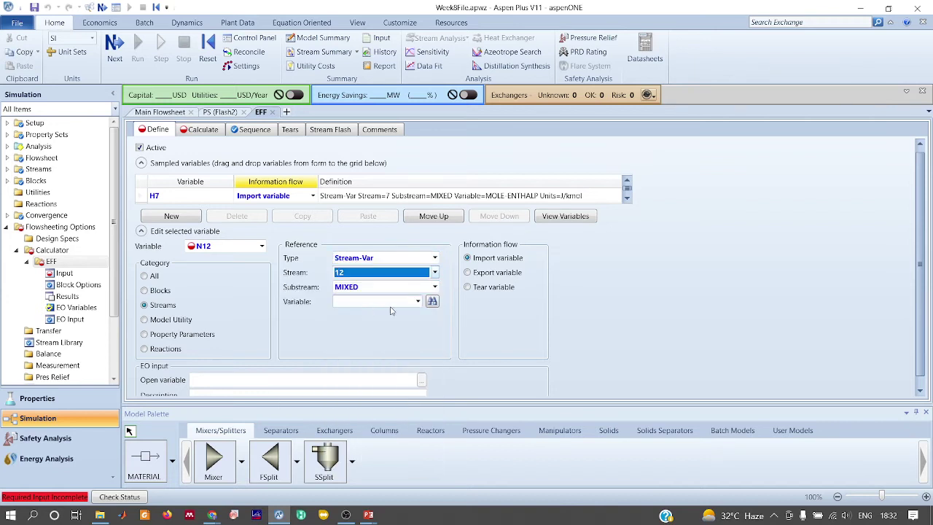
pyautogui.click(417, 301)
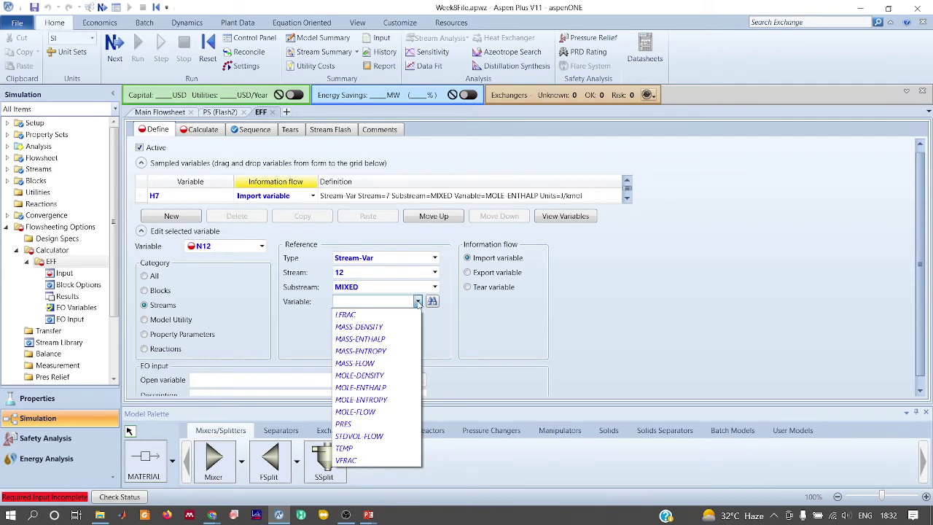
pyautogui.click(370, 412)
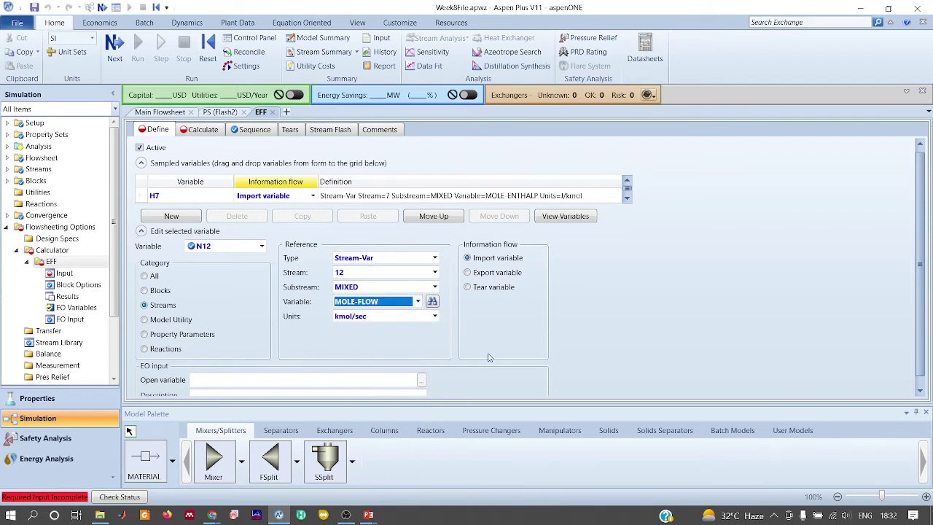
# Define calculator variable N7 in the Streams category as an imported Stream-Var reference to the MOLE-FLOW of stream 7.
pyautogui.click(262, 246)
pyautogui.click(244, 261)
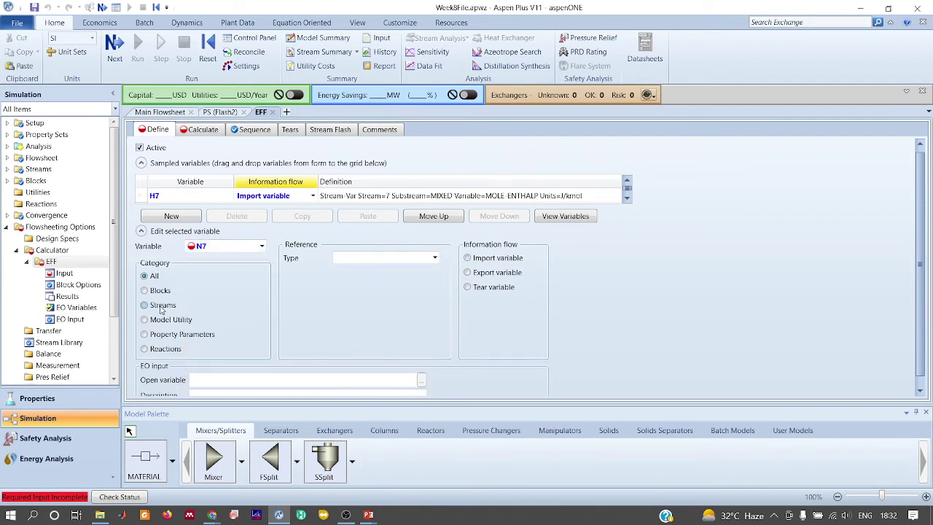
pyautogui.click(434, 258)
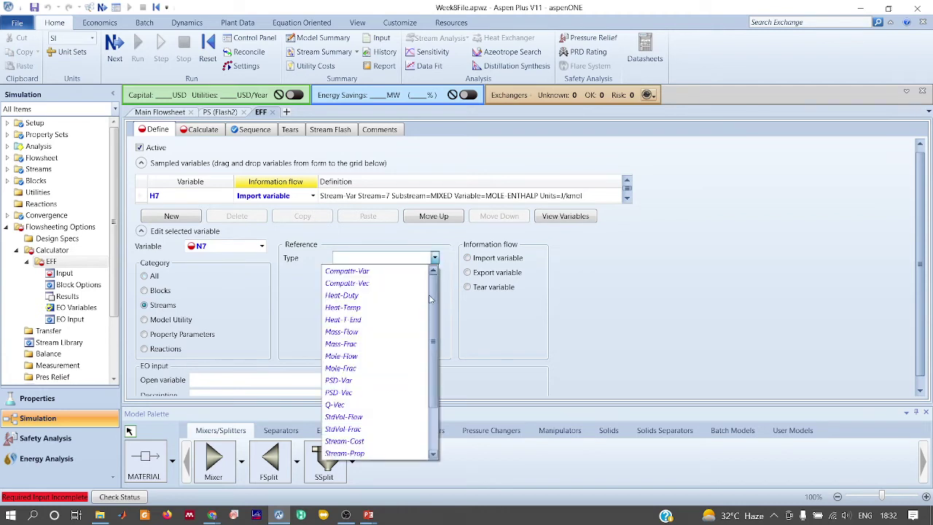
pyautogui.moveTo(434, 349); pyautogui.dragTo(447, 392)
pyautogui.click(344, 404)
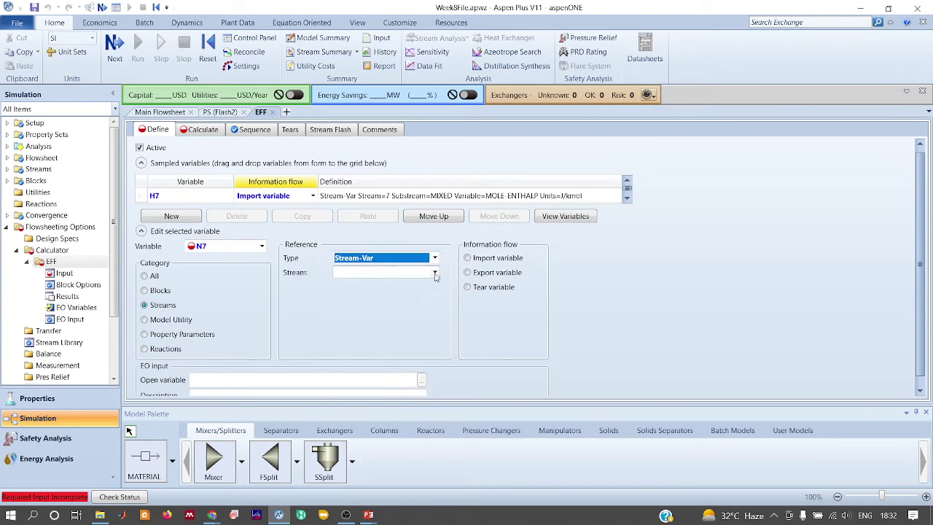
pyautogui.click(435, 272)
pyautogui.click(343, 394)
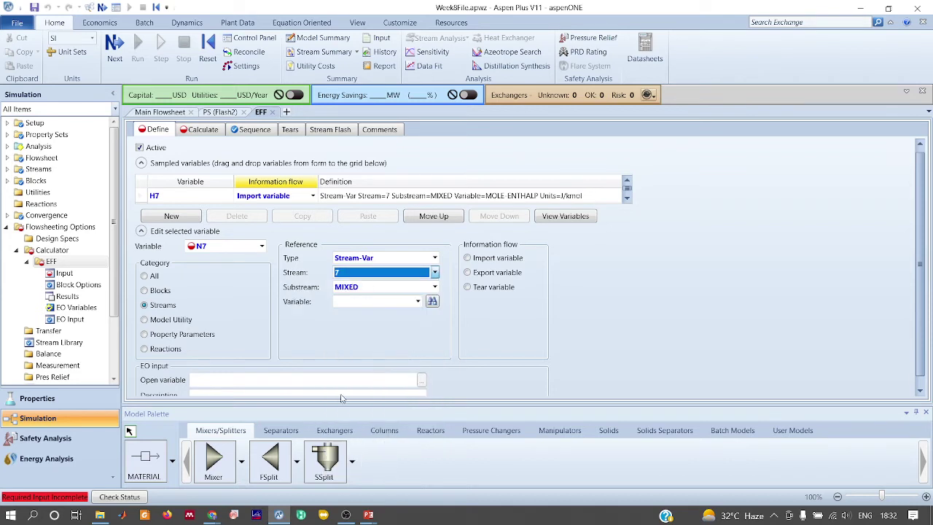
pyautogui.click(417, 301)
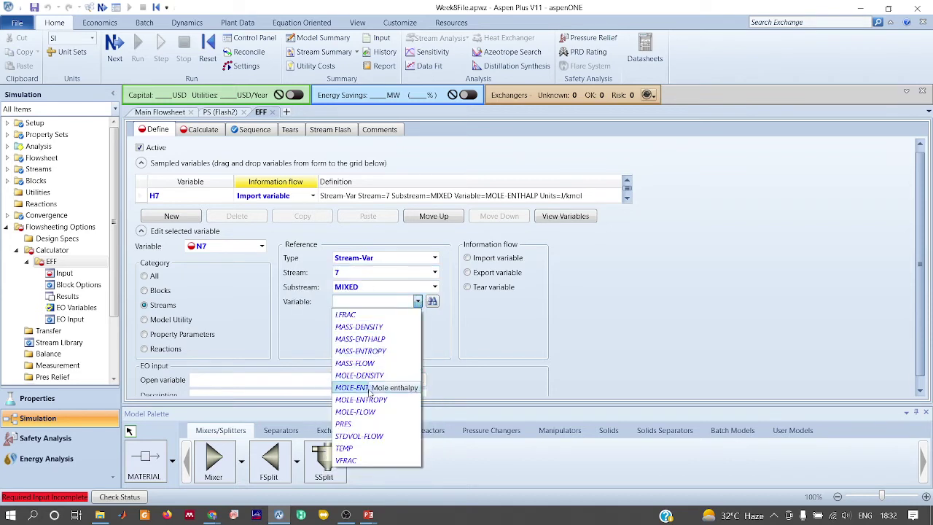
pyautogui.click(369, 413)
pyautogui.click(478, 259)
pyautogui.click(140, 231)
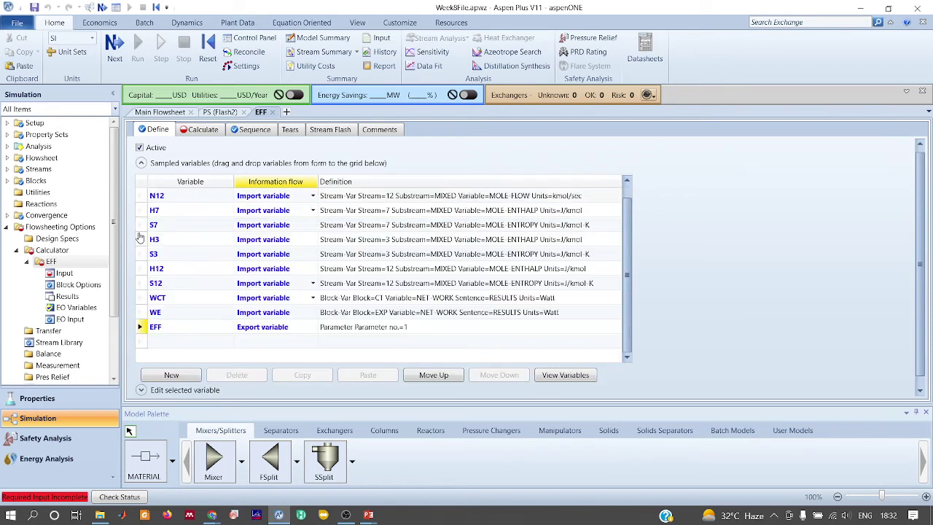
pyautogui.scroll(1, 341, 236)
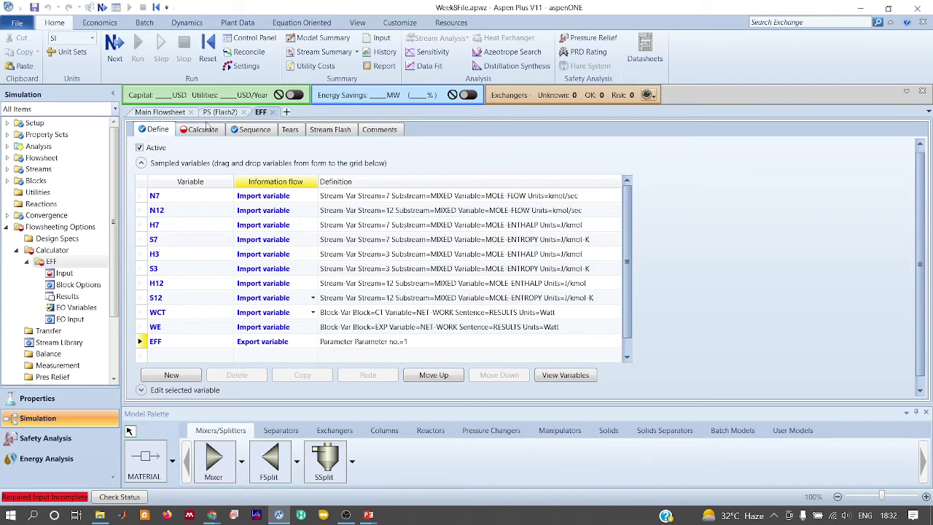
# Start the EFF block's Fortran calculation with the ambient temperature statement tamb = 300.
pyautogui.click(204, 130)
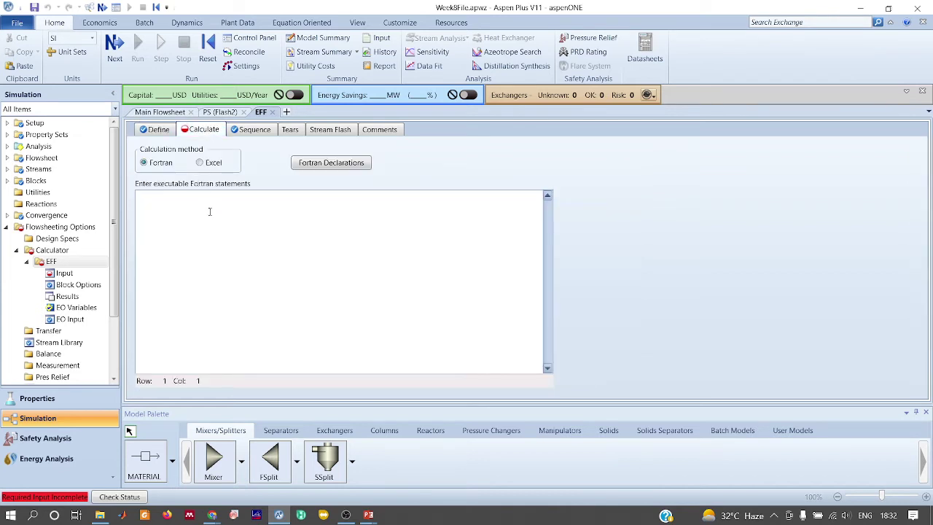
pyautogui.write('tamb=')
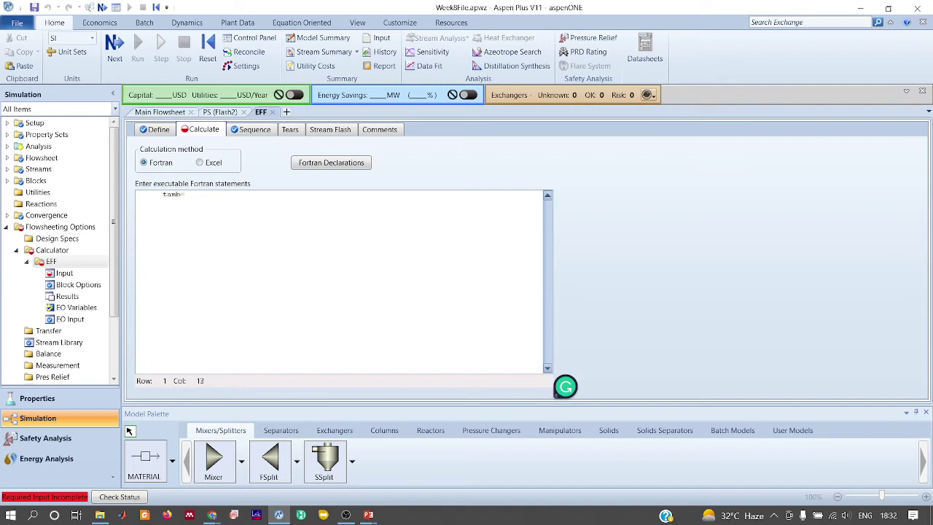
pyautogui.press('BackSpace')
pyautogui.write('= 300')
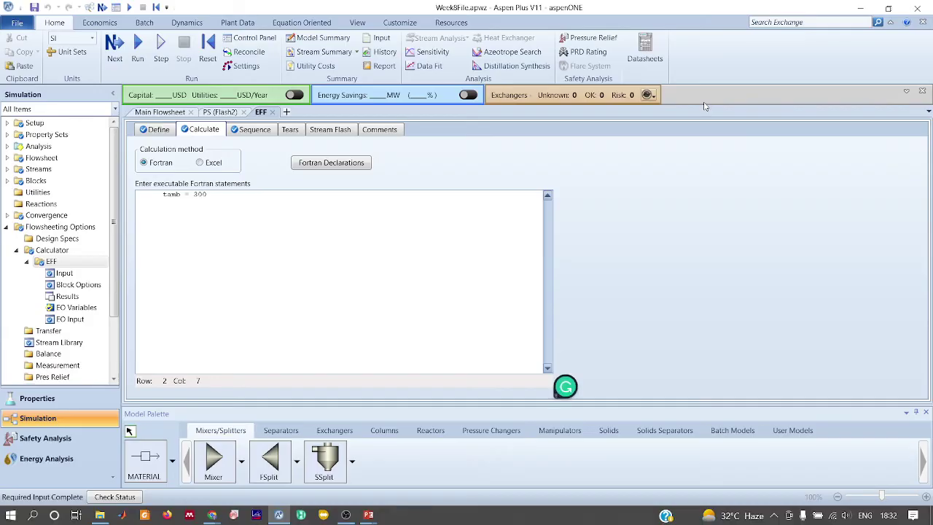
# Add the Fortran exergy statements ex7 = h7-tamb*s7, ex3 = h3-tamb*s3 and ex12 = h12-tamb*s12.
pyautogui.write('ex7 =')
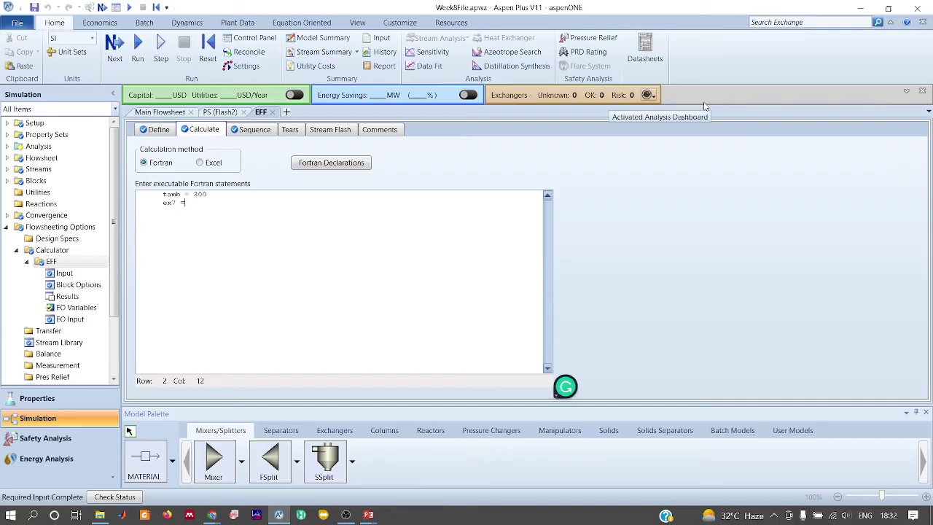
pyautogui.hotkey('alt', 'Tab')
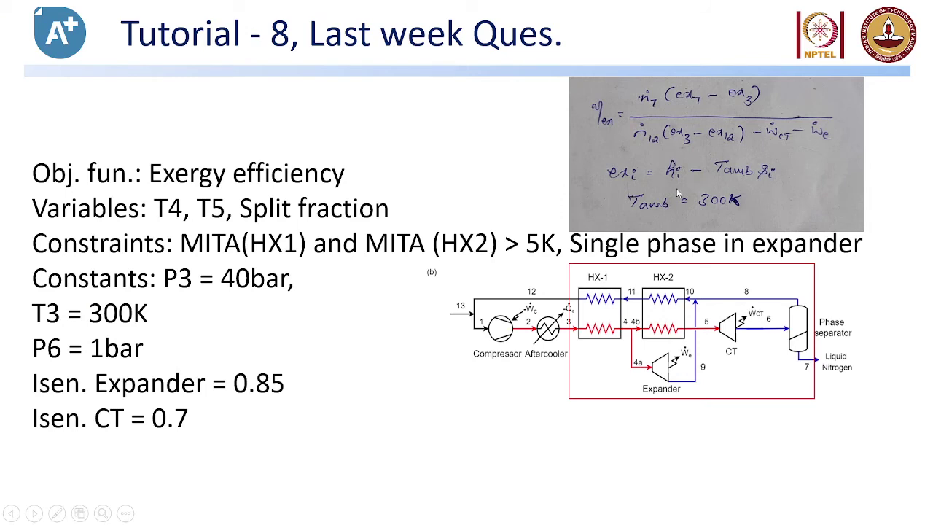
pyautogui.hotkey('alt', 'Tab')
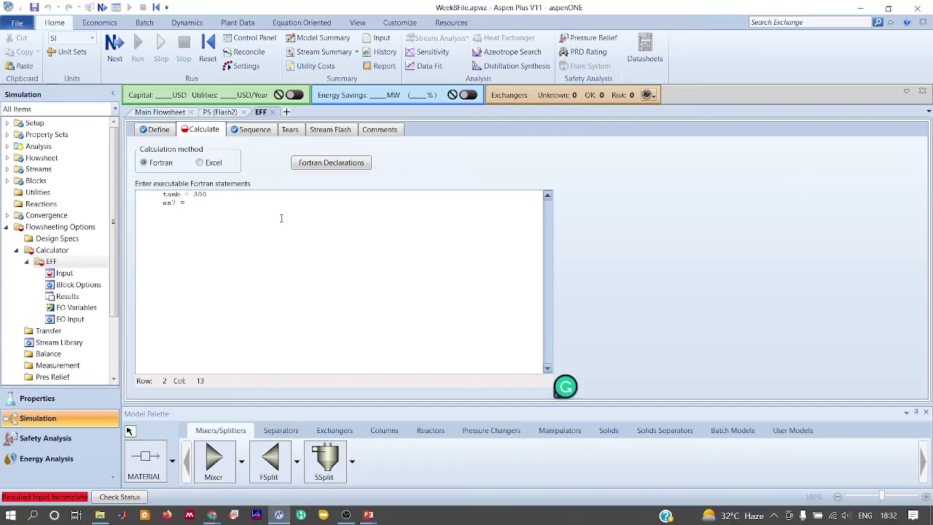
pyautogui.write('b*s7-tamb')
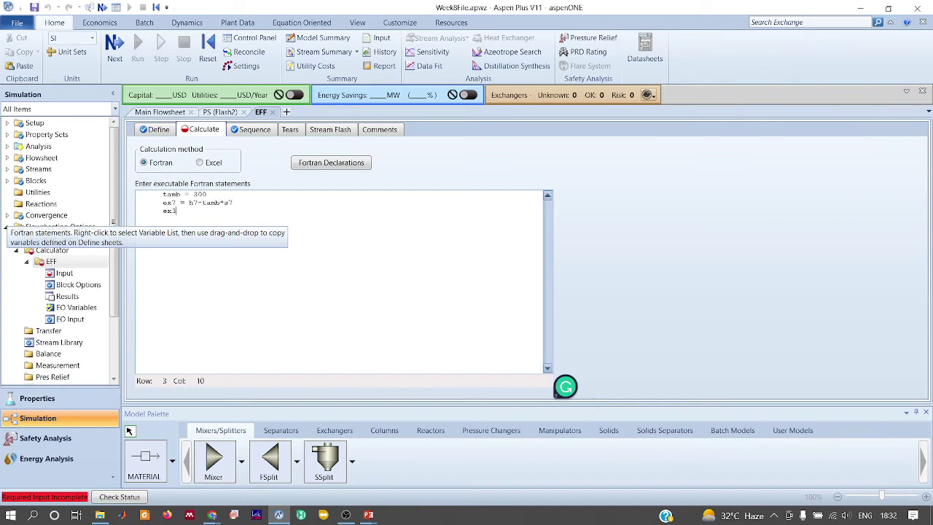
pyautogui.write('mb')
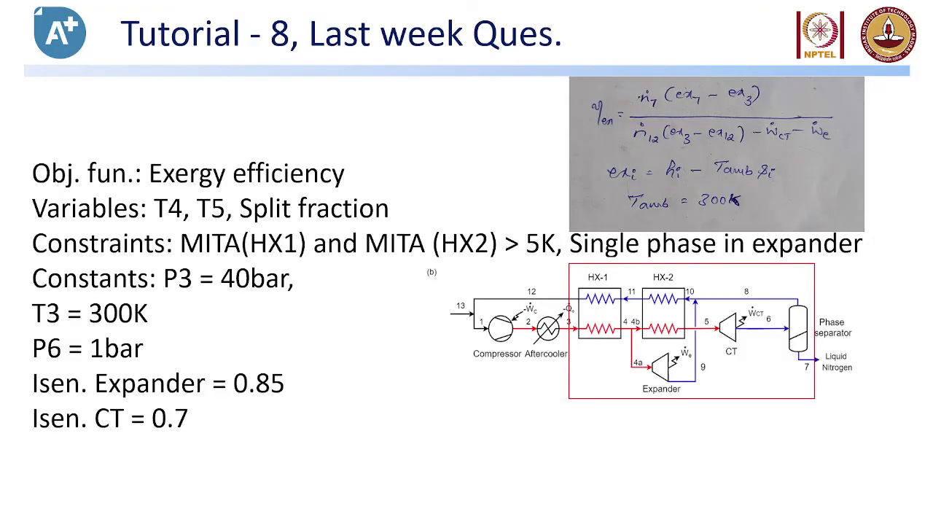
pyautogui.hotkey('alt', 'Tab')
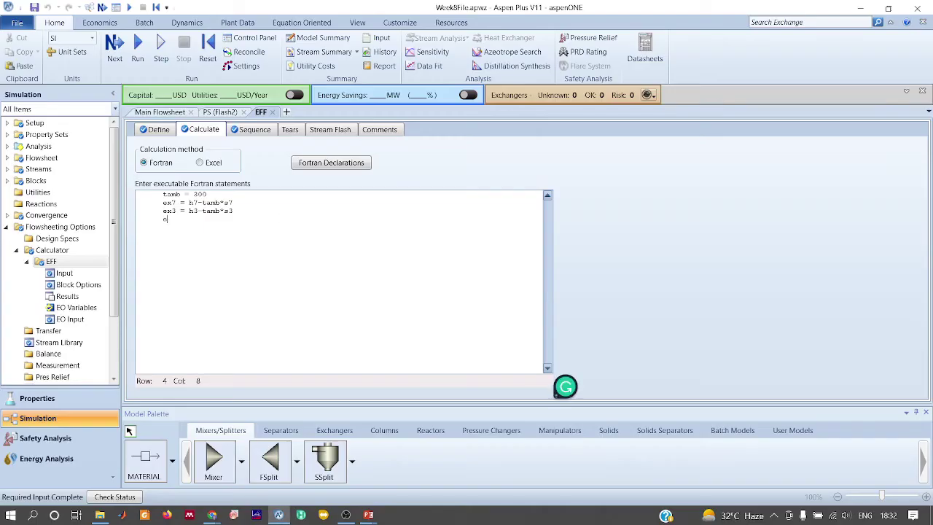
pyautogui.write('x12 = h12-tamb*s12')
# Add the numerator statement num = n7*(ex7-ex3), following the exergy efficiency formula on the presentation slide.
pyautogui.hotkey('alt', 'Tab')
pyautogui.hotkey('alt', 'Tab')
pyautogui.write('sum =')
pyautogui.hotkey('alt', 'Tab')
pyautogui.hotkey('alt', 'Tab')
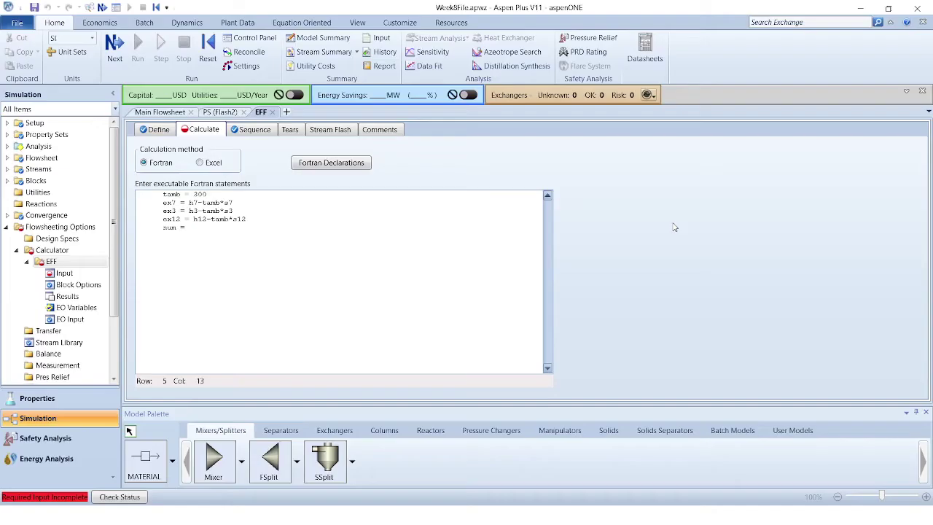
pyautogui.write('s7*(')
pyautogui.hotkey('alt', 'Tab')
pyautogui.hotkey('alt', 'Tab')
pyautogui.write('ex')
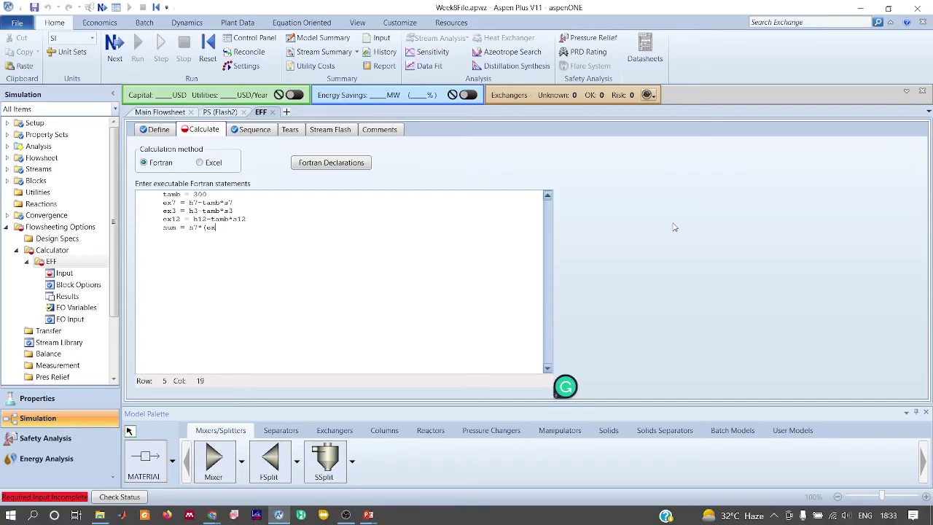
pyautogui.hotkey('alt', 'Tab')
pyautogui.hotkey('alt', 'Tab')
# Add the Fortran statements den = n12*(ex3-ex12)-abs(wct)-abs(we) and eff = num/den, checking the slide formula and the defined variable names.
pyautogui.hotkey('alt', 'Tab')
pyautogui.hotkey('alt', 'Tab')
pyautogui.write('n')
pyautogui.hotkey('alt', 'Tab')
pyautogui.hotkey('alt', 'Tab')
pyautogui.write('12*(ex3-')
pyautogui.hotkey('alt', 'Tab')
pyautogui.hotkey('alt', 'Tab')
pyautogui.write('ex12)-abs(wct)-abs(')
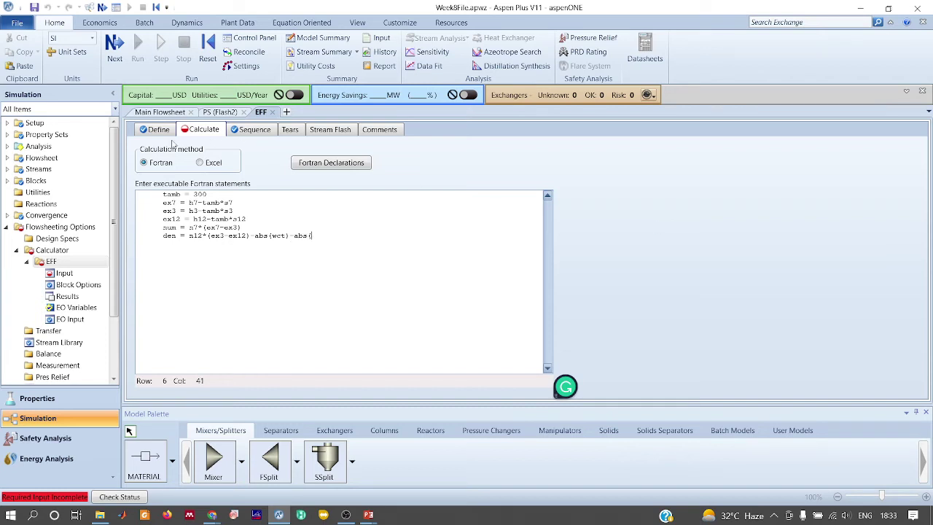
pyautogui.click(162, 134)
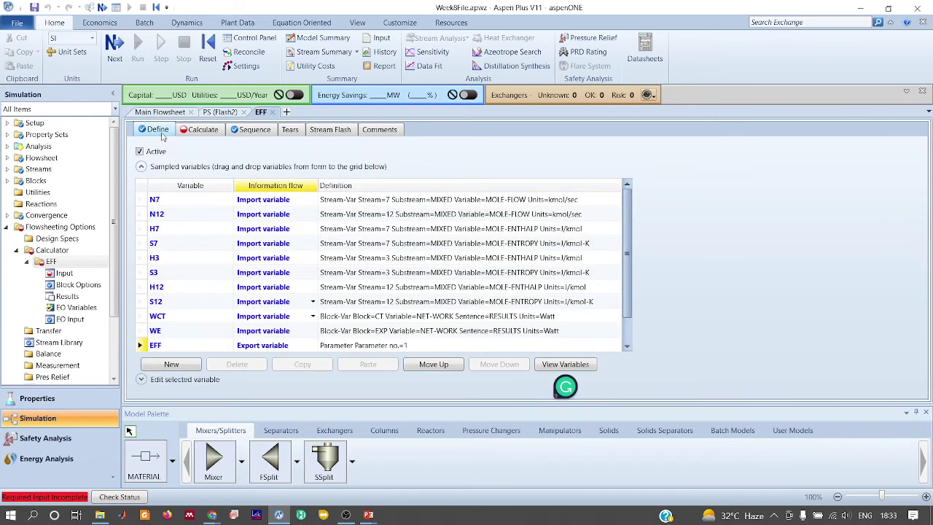
pyautogui.click(212, 133)
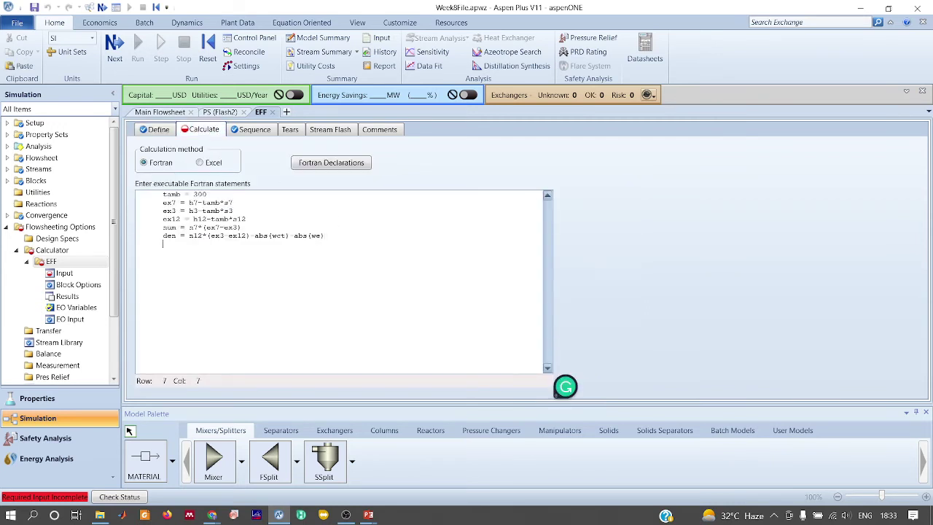
pyautogui.write('ff = num/den')
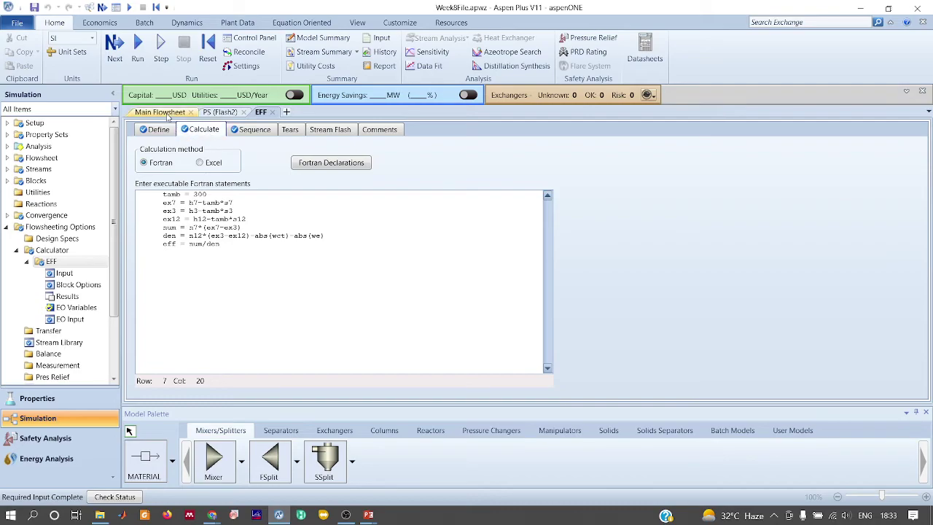
# Switch to the Google Meet call and check its chat messages and participant list for questions, consulting the efficiency formula slide.
pyautogui.hotkey('alt', 'Tab')
pyautogui.click(540, 175)
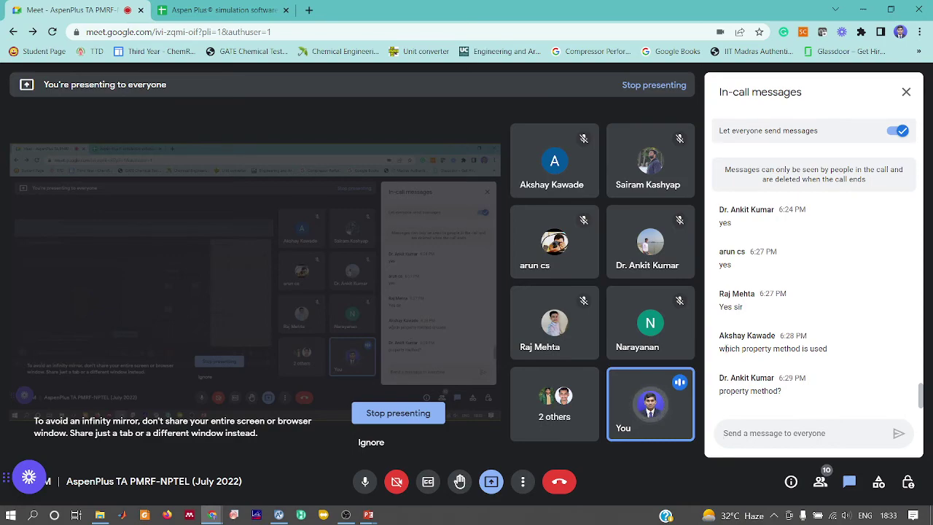
pyautogui.hotkey('alt', 'Tab')
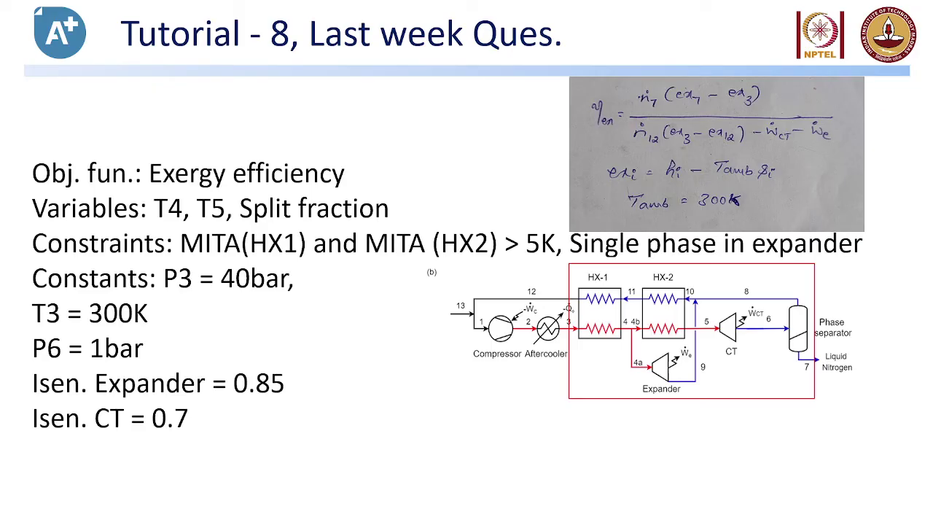
pyautogui.hotkey('alt', 'Tab')
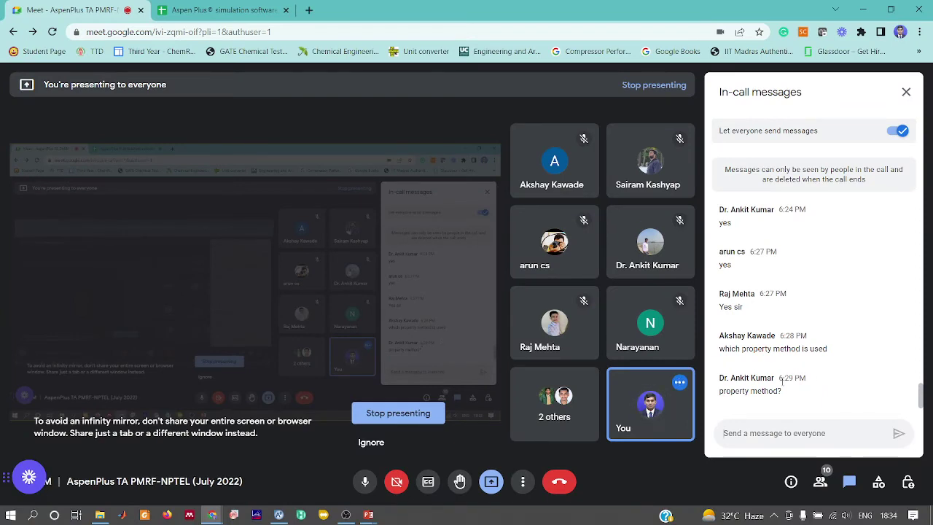
pyautogui.hotkey('alt', 'Tab')
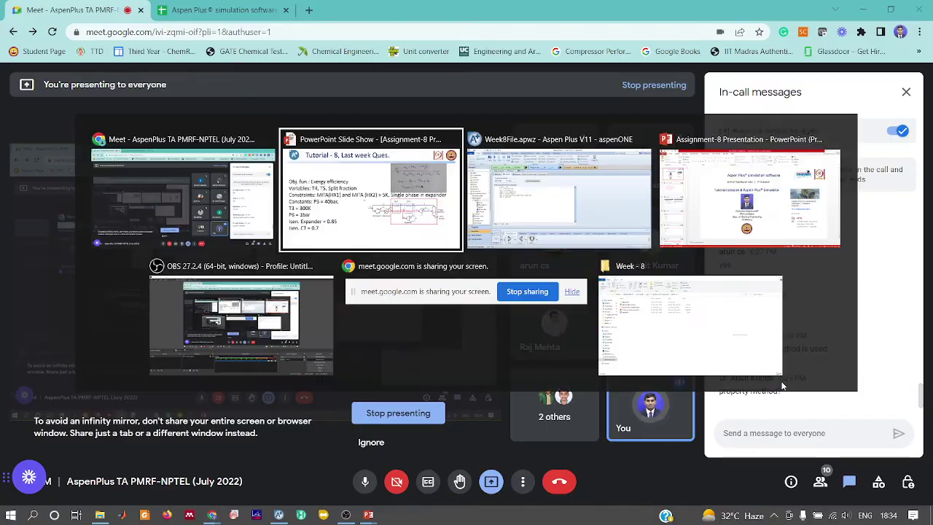
pyautogui.hotkey('alt', 'Tab')
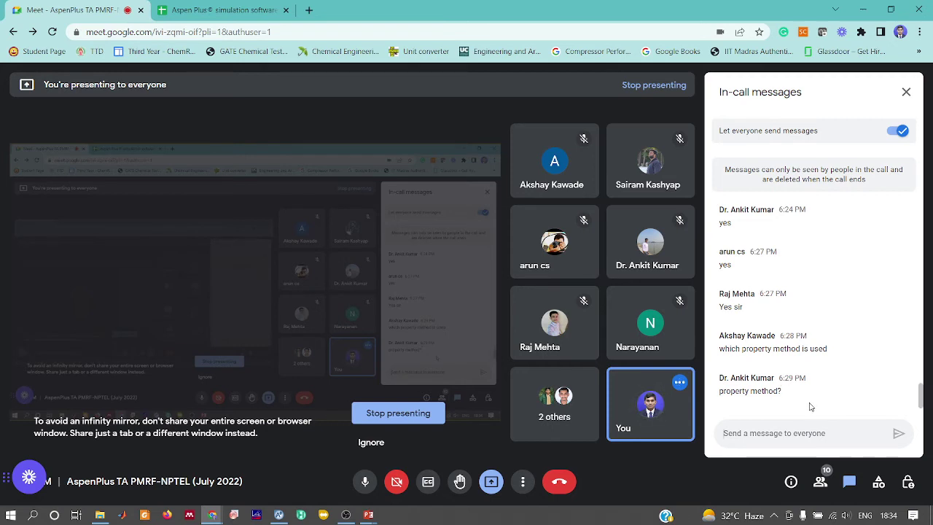
pyautogui.click(819, 481)
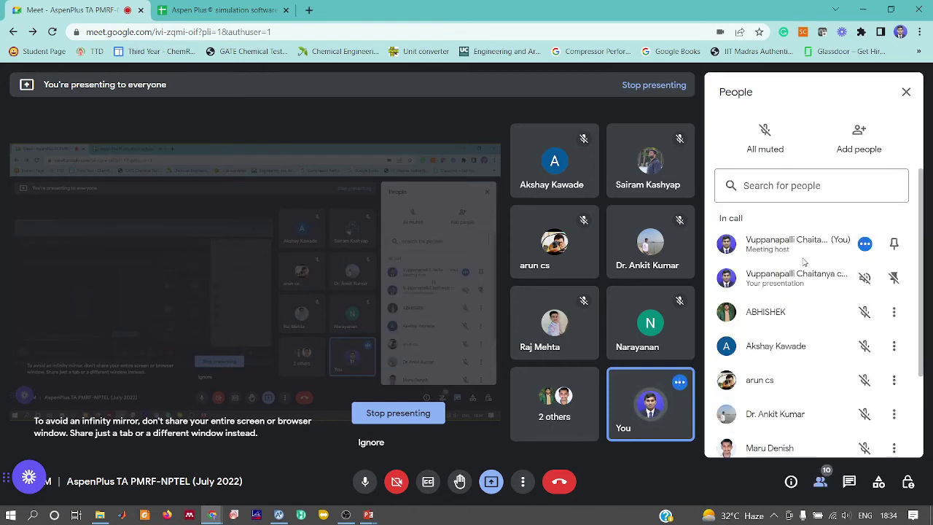
pyautogui.scroll(-3, 781, 332)
pyautogui.scroll(3, 782, 331)
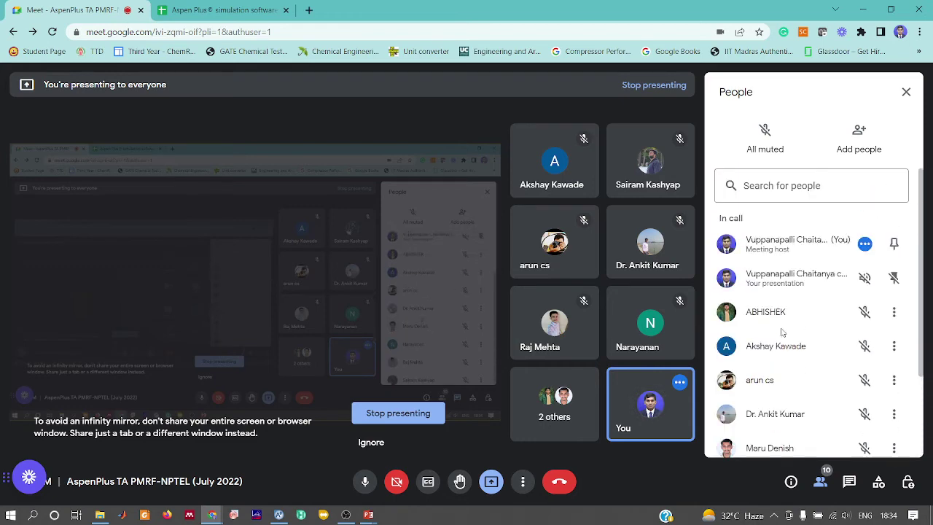
pyautogui.click(847, 484)
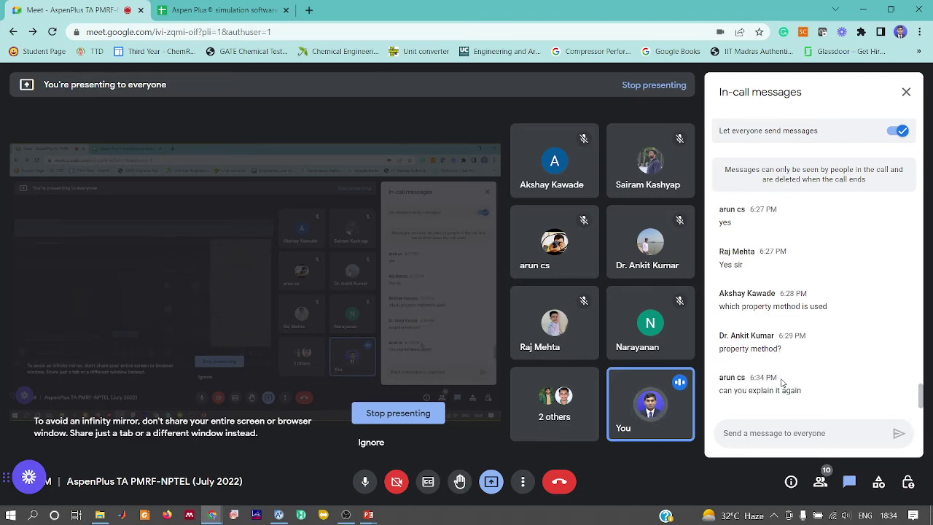
# Switch back to Aspen Plus, create a calculator block with the ID WNET, and select its first sampled variable entry.
pyautogui.hotkey('alt', 'Tab')
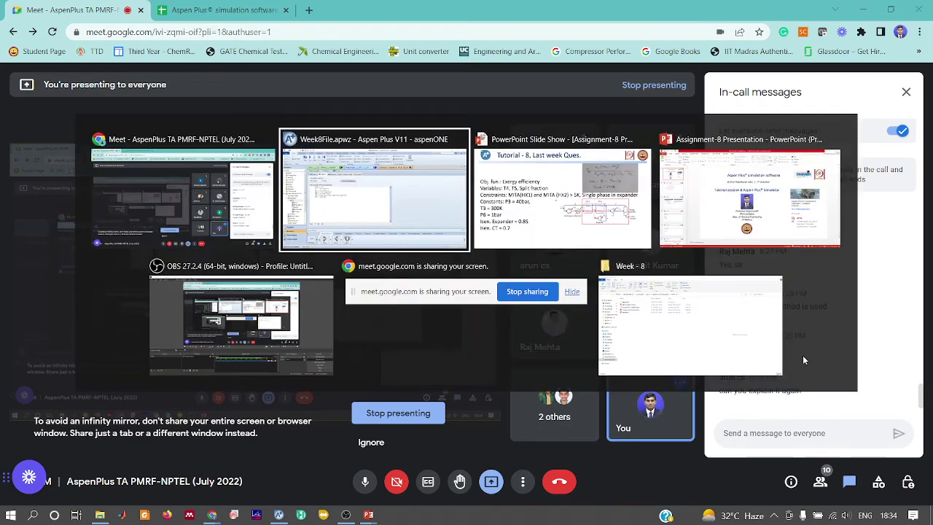
pyautogui.click(63, 252)
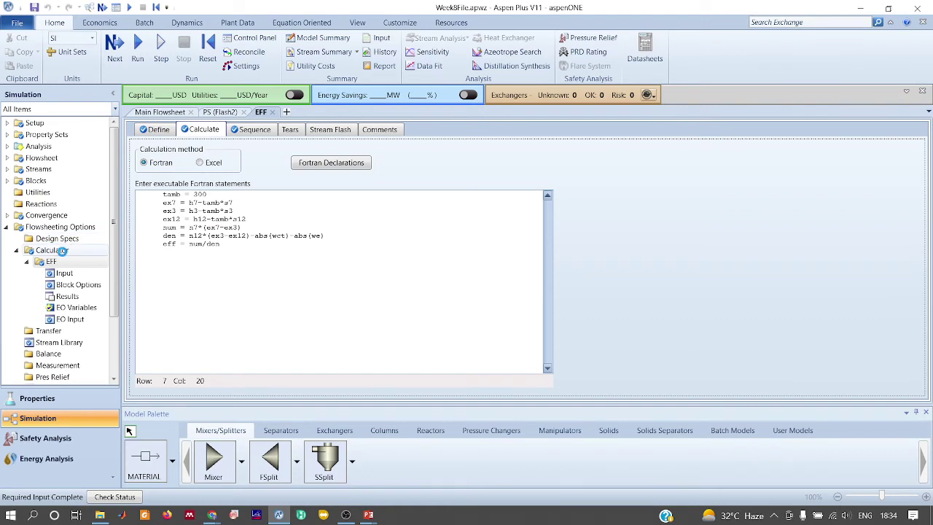
pyautogui.click(156, 144)
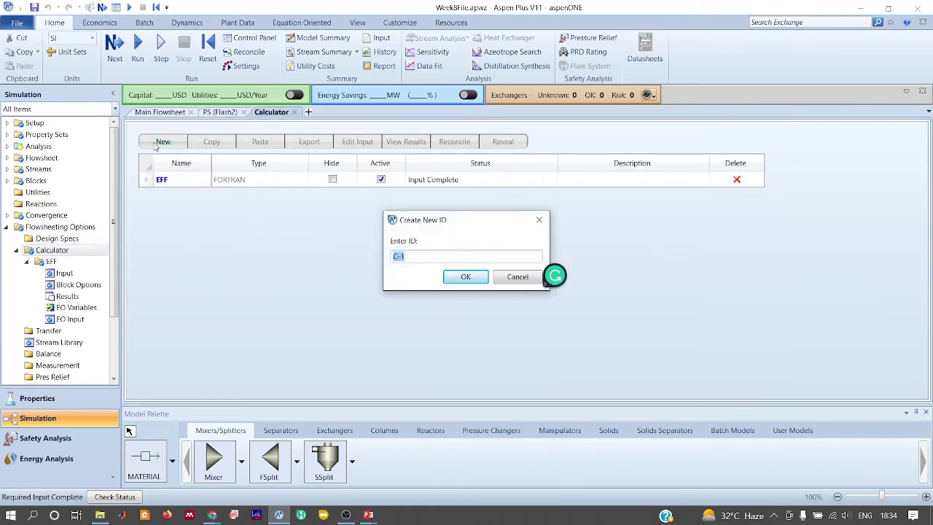
pyautogui.write('WNFT')
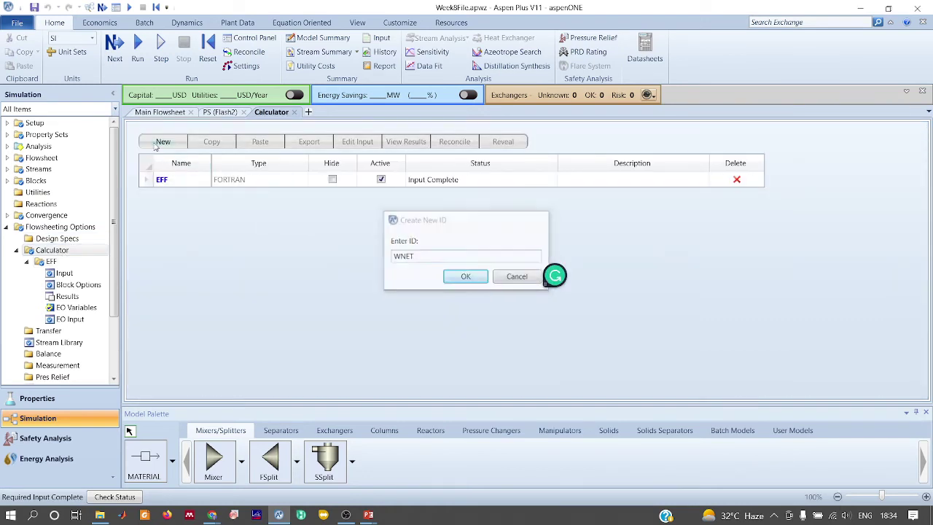
pyautogui.press('Return')
pyautogui.doubleClick(203, 195)
pyautogui.click(203, 202)
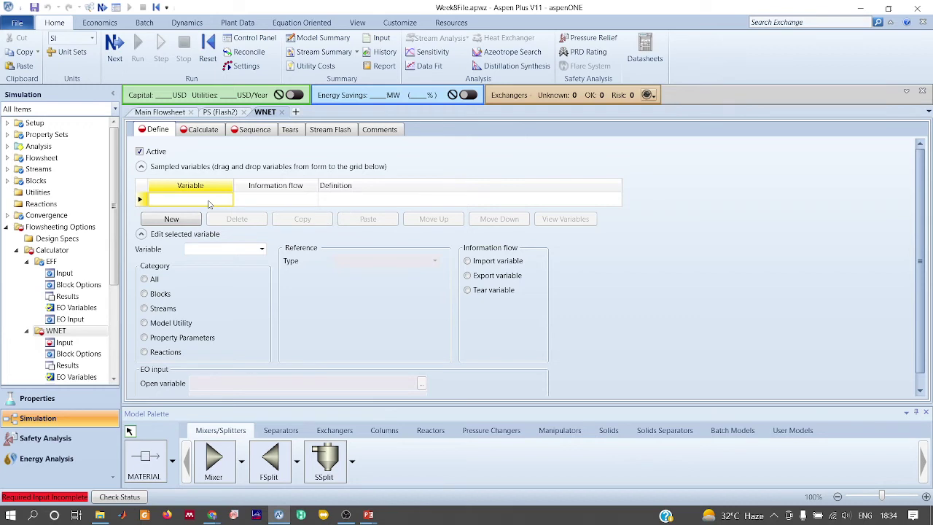
# Check the main flowsheet, and add the sampled variables W1, W2 and WNET to the WNET calculator block.
pyautogui.click(167, 114)
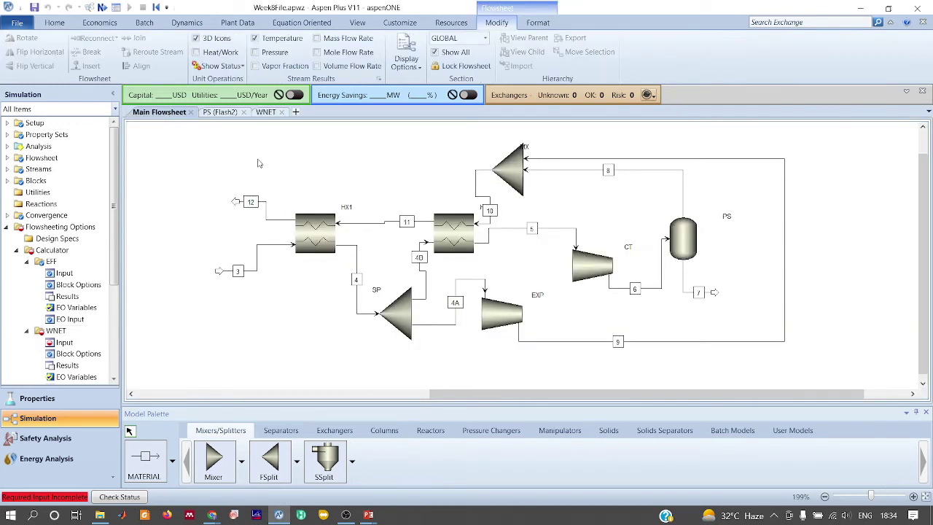
pyautogui.click(263, 113)
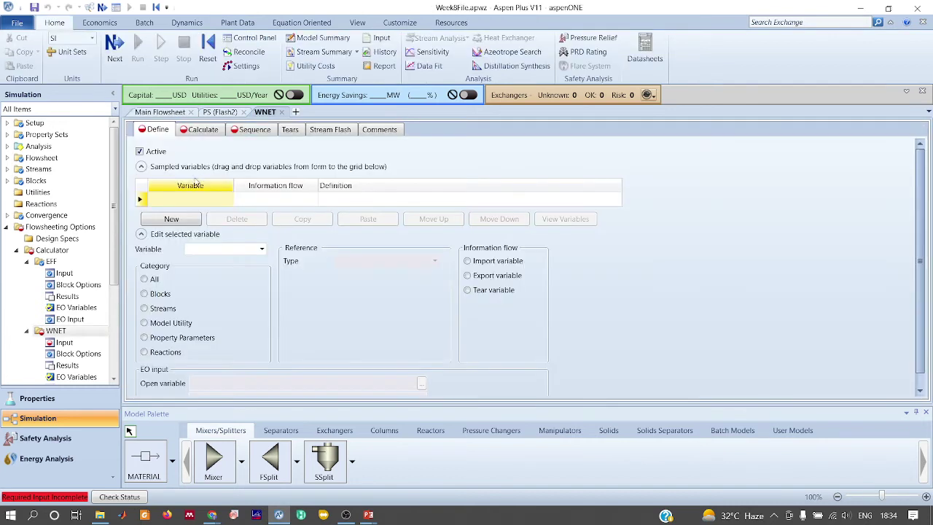
pyautogui.click(189, 200)
pyautogui.write('W1')
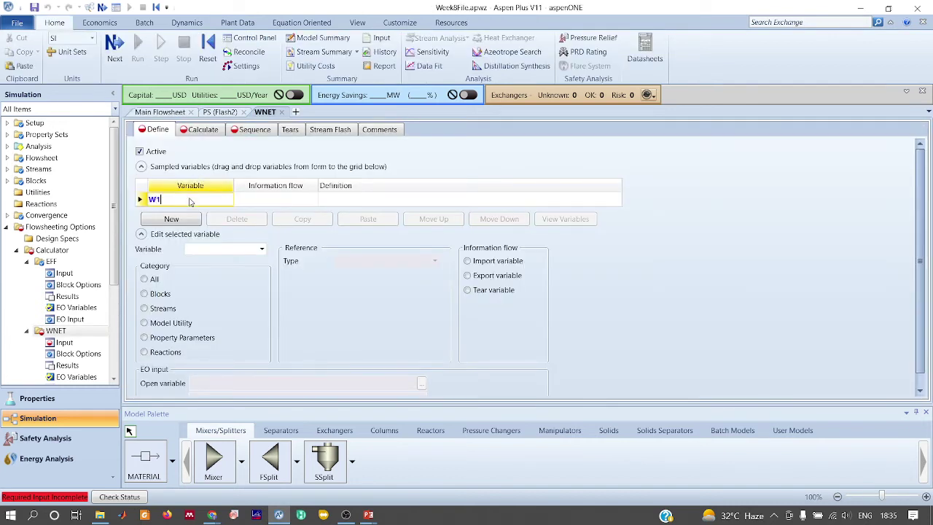
pyautogui.press('Return')
pyautogui.write('W2')
pyautogui.press('Escape')
pyautogui.write('WNET')
pyautogui.press('Escape')
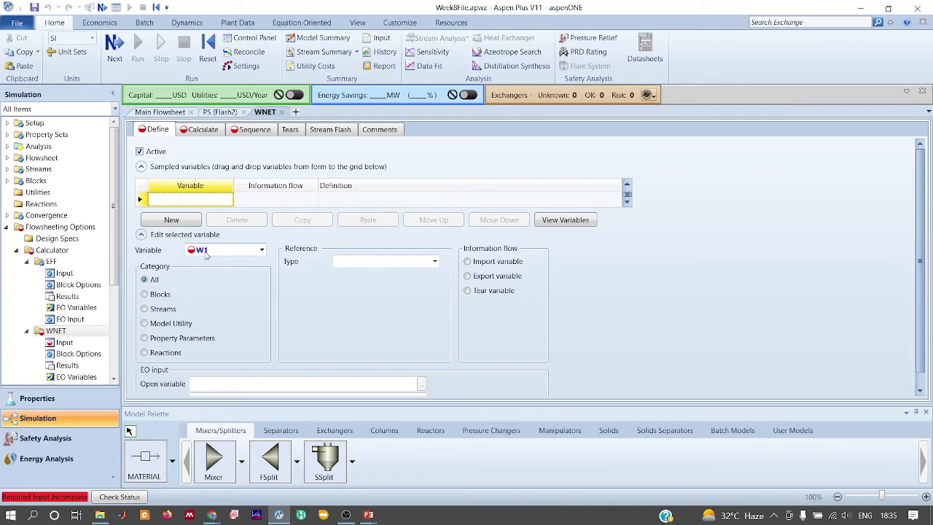
# Define W1 as an import variable of type Block-Var, referencing NET-WORK of block CT.
pyautogui.click(492, 262)
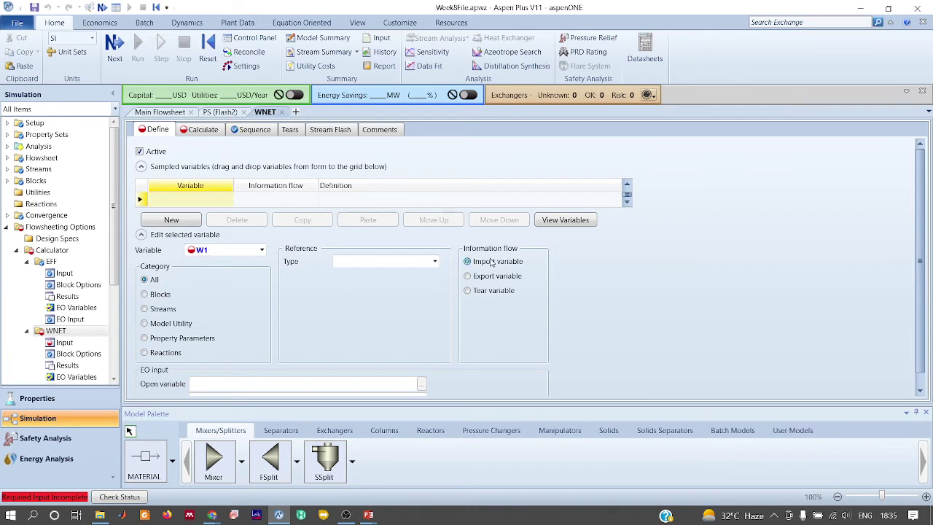
pyautogui.click(159, 295)
pyautogui.click(398, 262)
pyautogui.click(401, 275)
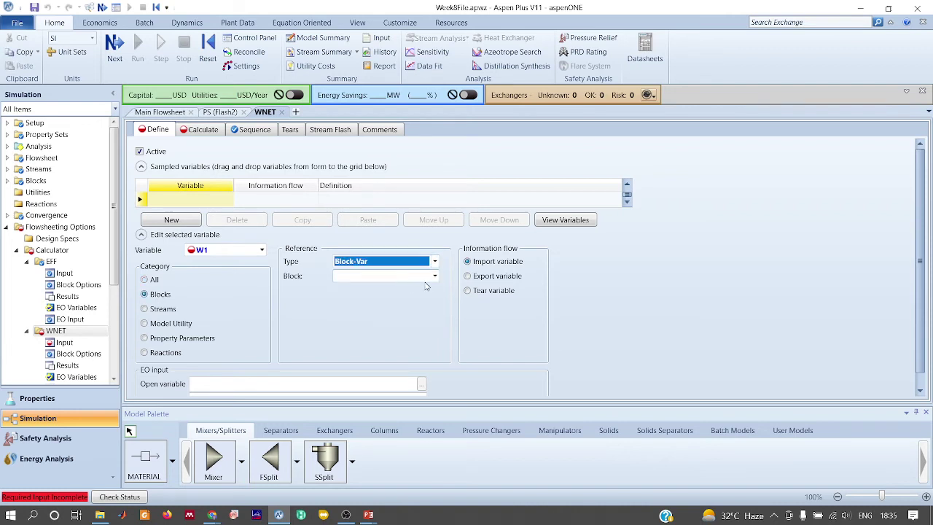
pyautogui.click(434, 277)
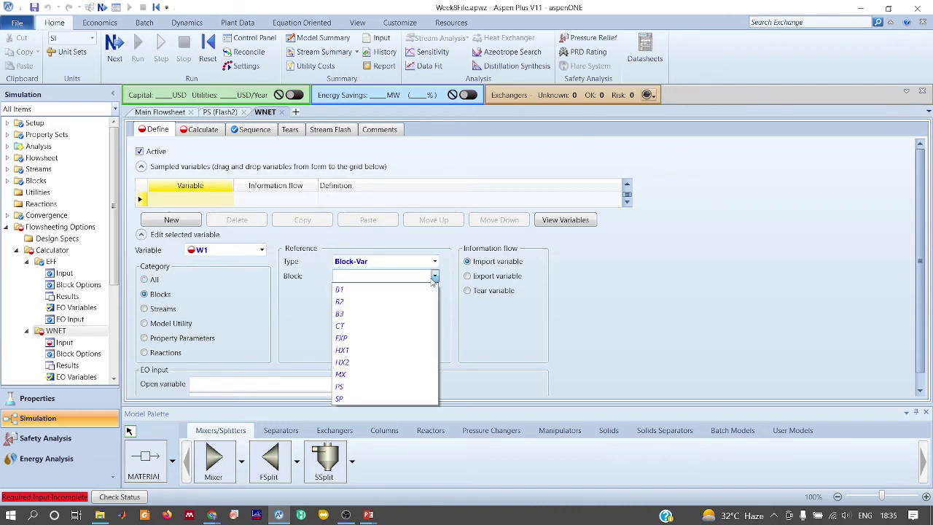
pyautogui.click(362, 328)
pyautogui.click(418, 291)
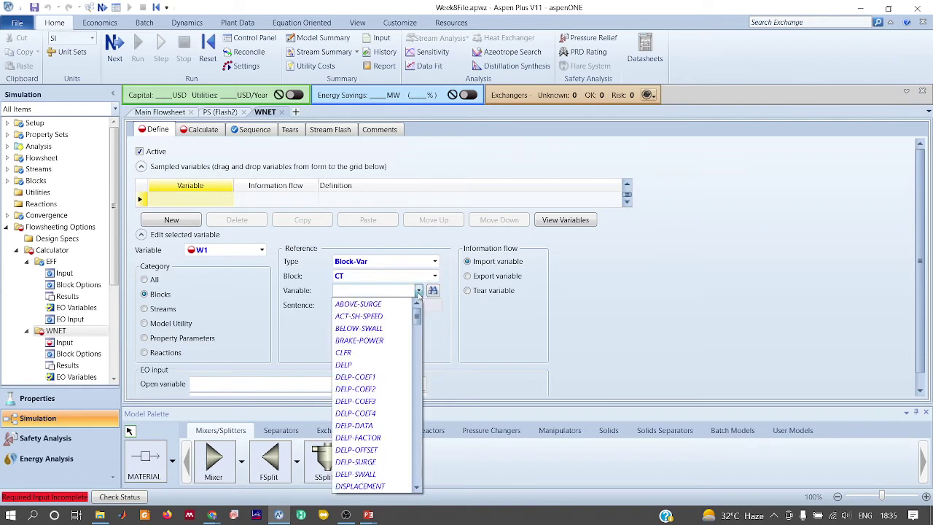
pyautogui.press('n')
pyautogui.press('Return')
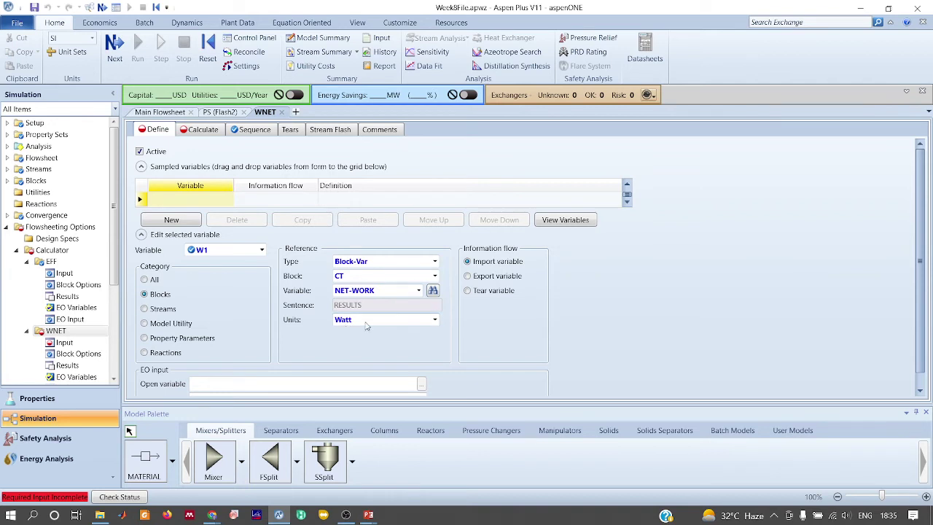
# Define W2 as an import variable of type Block-Var, referencing NET-WORK of block EXP.
pyautogui.click(262, 250)
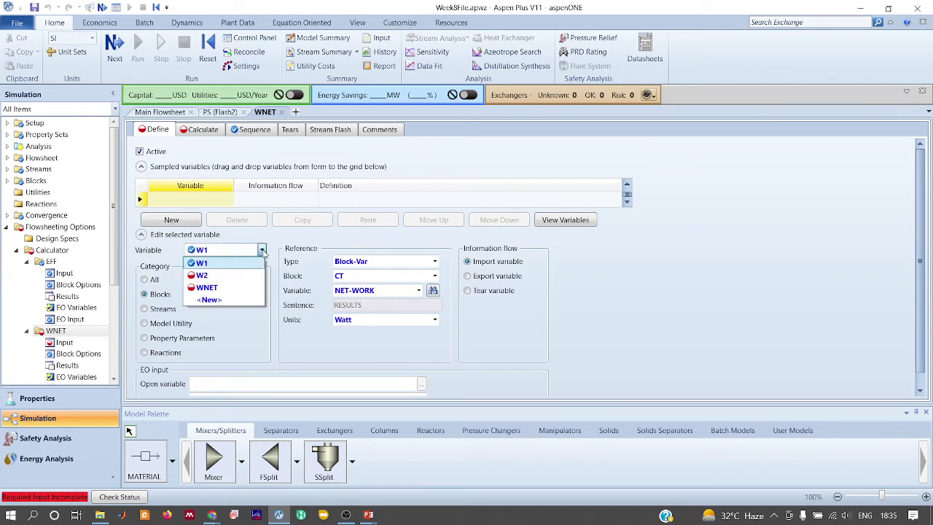
pyautogui.click(206, 281)
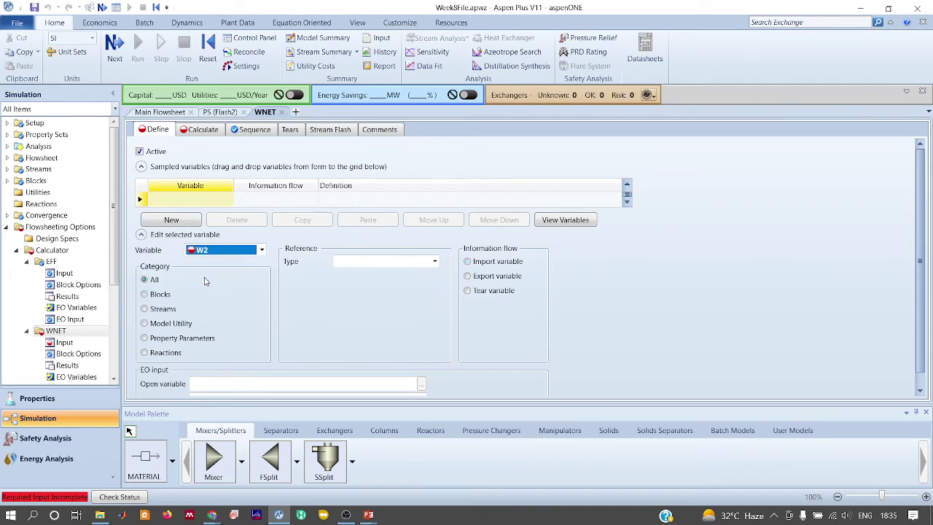
pyautogui.click(156, 295)
pyautogui.click(481, 264)
pyautogui.click(435, 261)
pyautogui.click(425, 275)
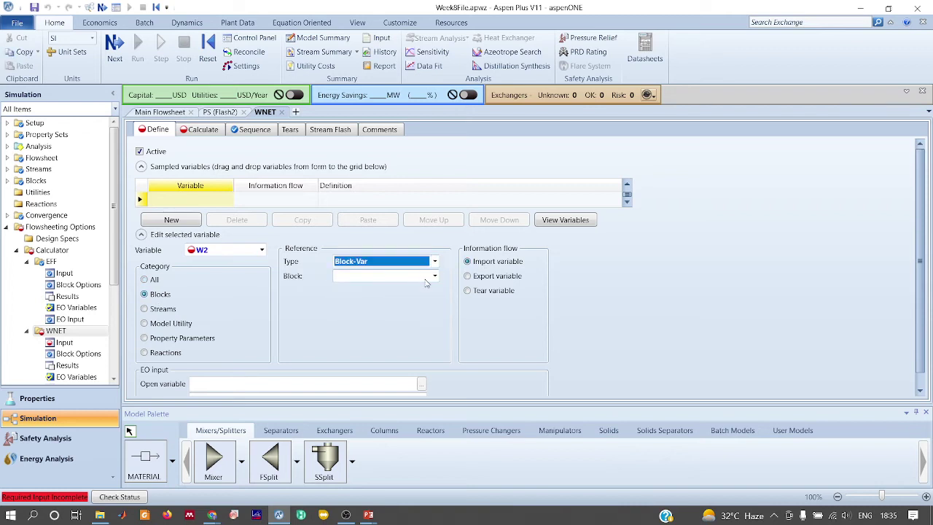
pyautogui.click(434, 275)
pyautogui.click(356, 340)
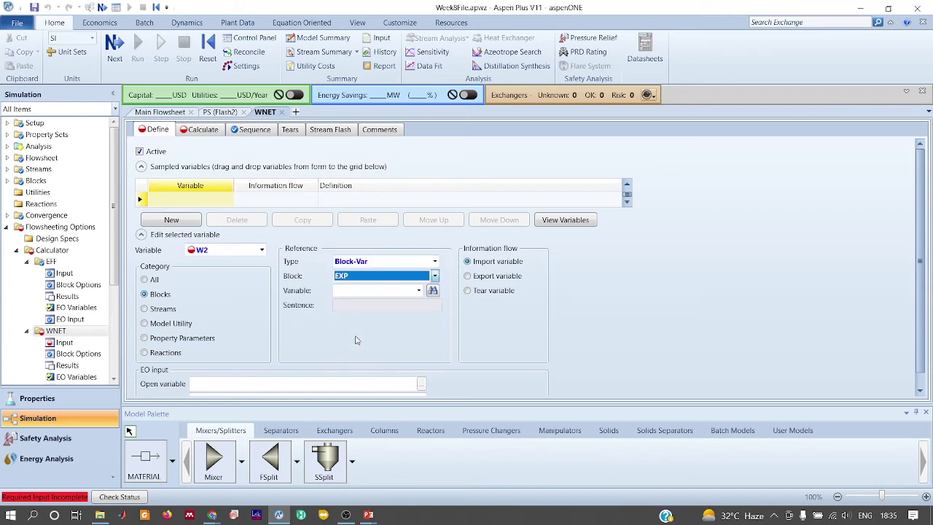
pyautogui.click(408, 291)
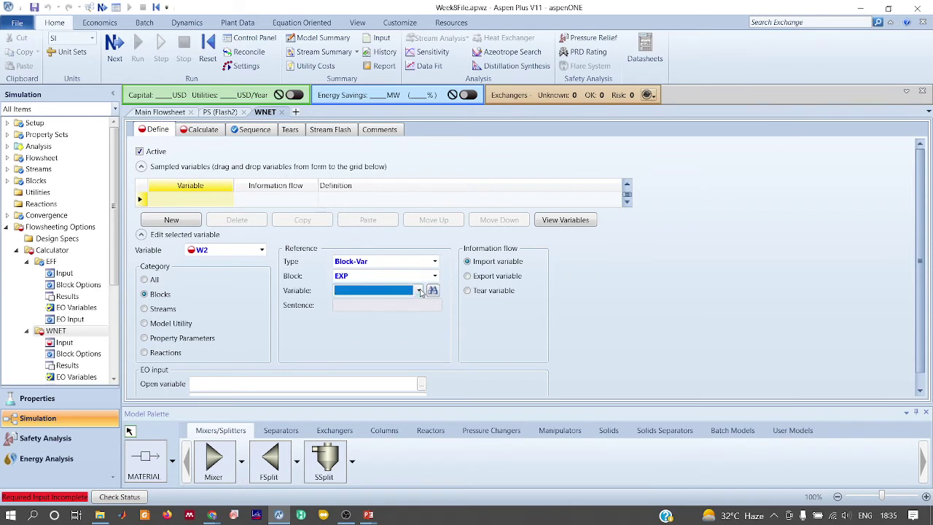
pyautogui.click(419, 290)
pyautogui.press('n')
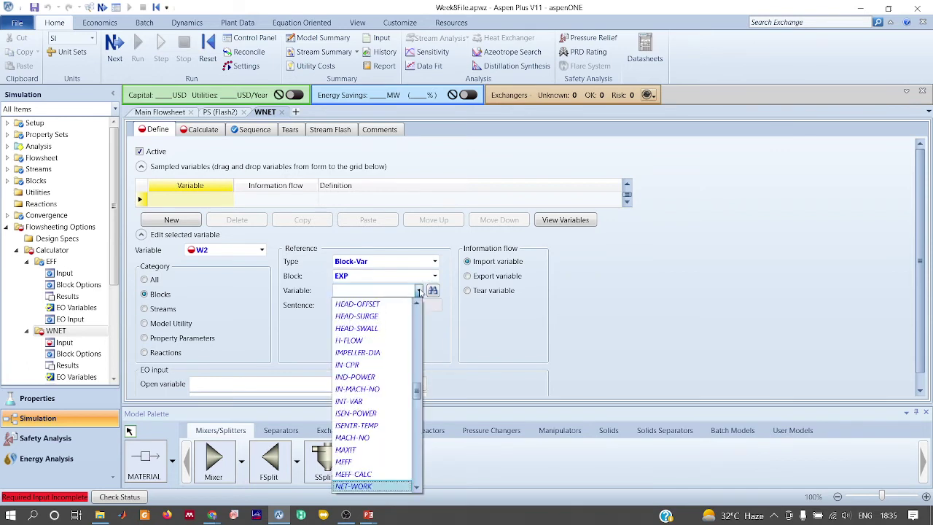
pyautogui.press('Return')
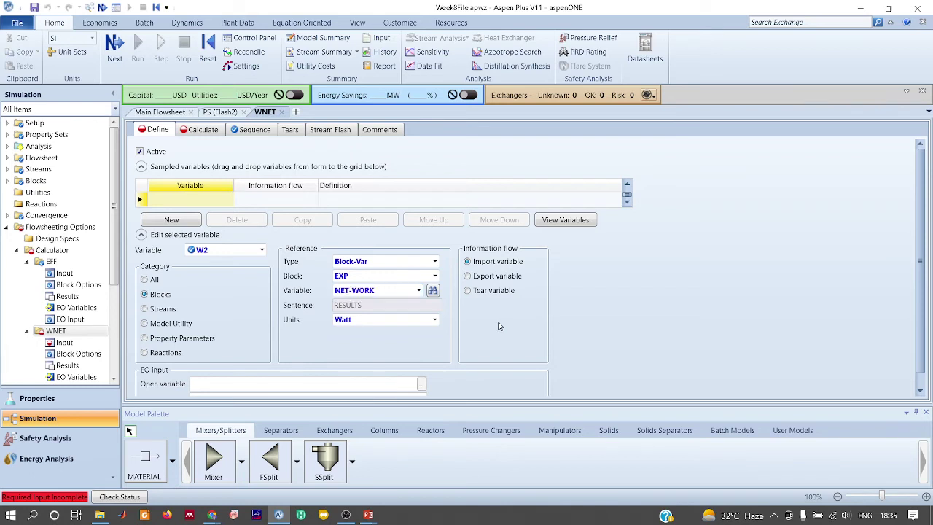
# Define the variable WNET as an exported Model Utility parameter with parameter number 2.
pyautogui.click(261, 249)
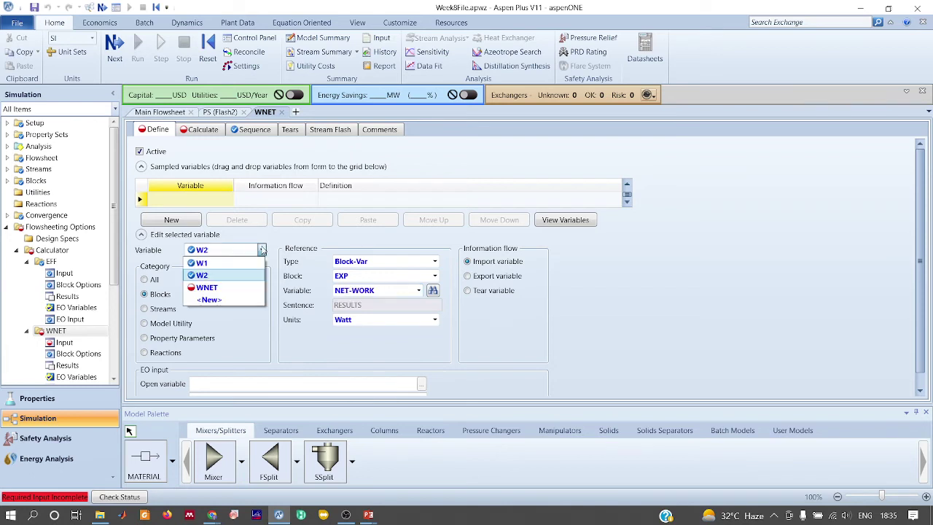
pyautogui.click(217, 287)
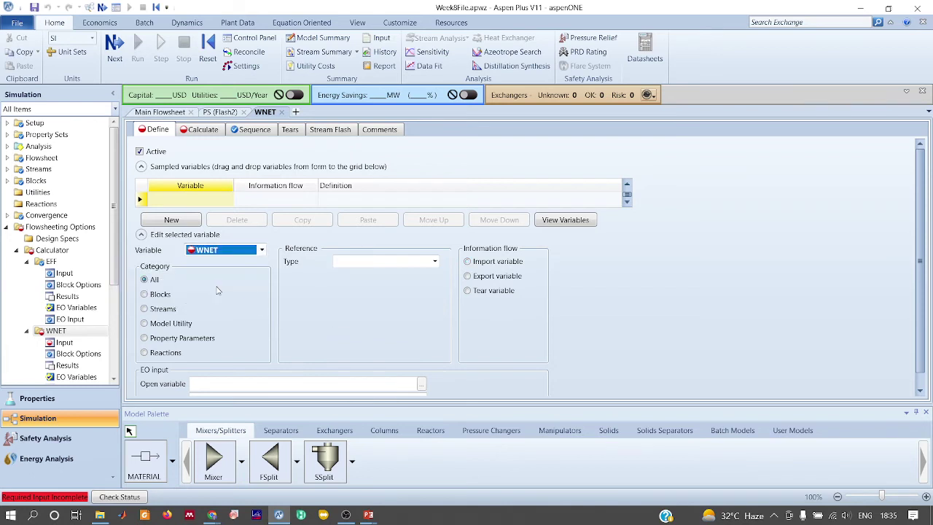
pyautogui.click(170, 326)
pyautogui.click(489, 279)
pyautogui.click(435, 261)
pyautogui.click(365, 298)
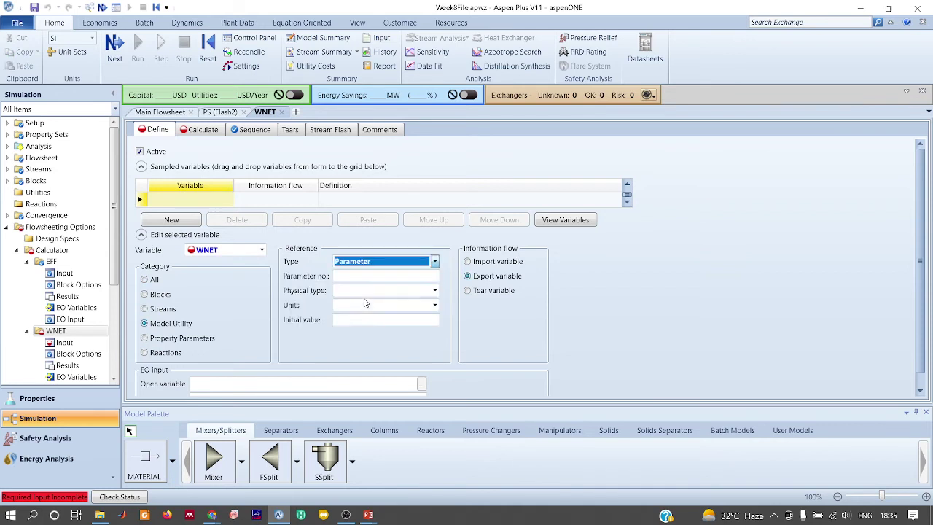
pyautogui.click(354, 277)
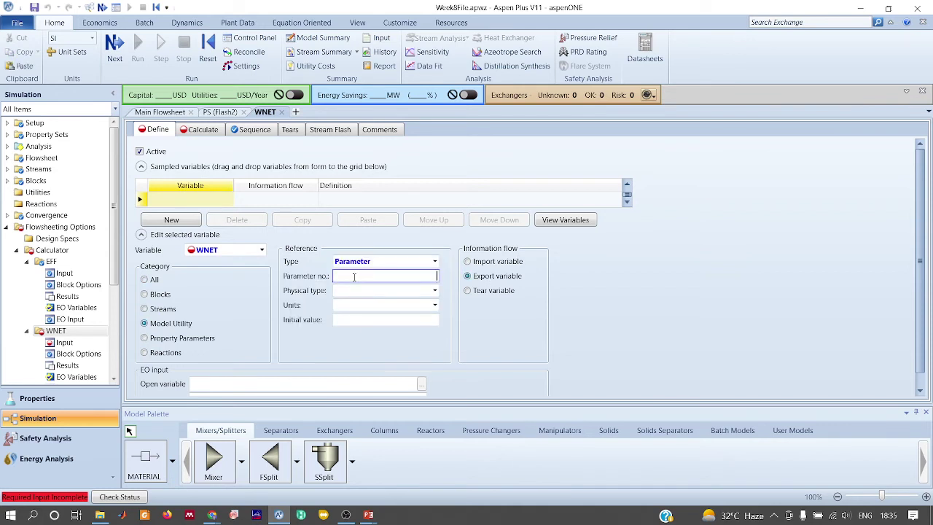
pyautogui.write('2')
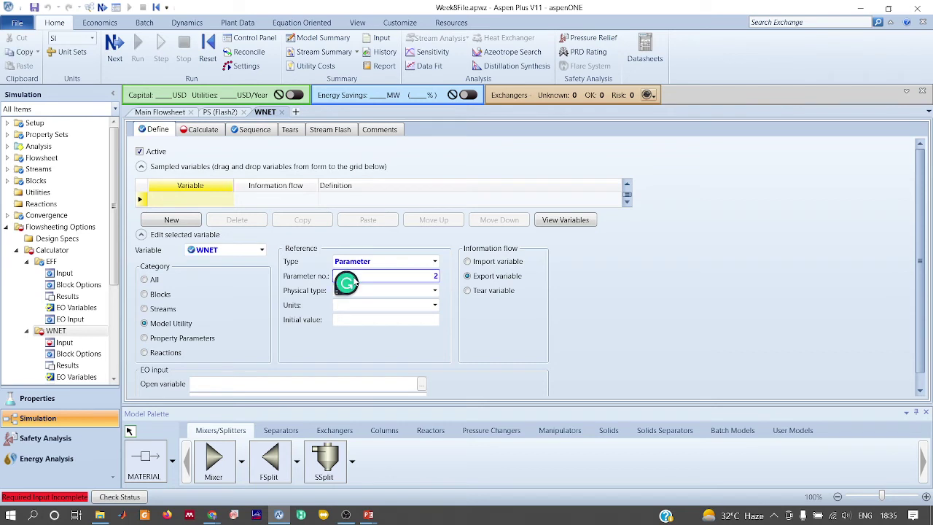
# Enter the Fortran statement wnet = w1+w2 for the WNET block, and run the simulation.
pyautogui.click(198, 131)
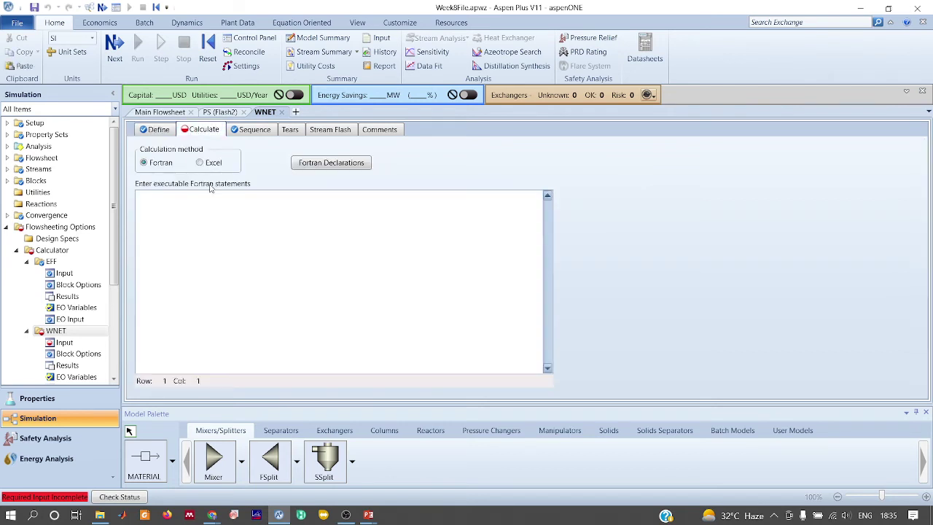
pyautogui.write('wn')
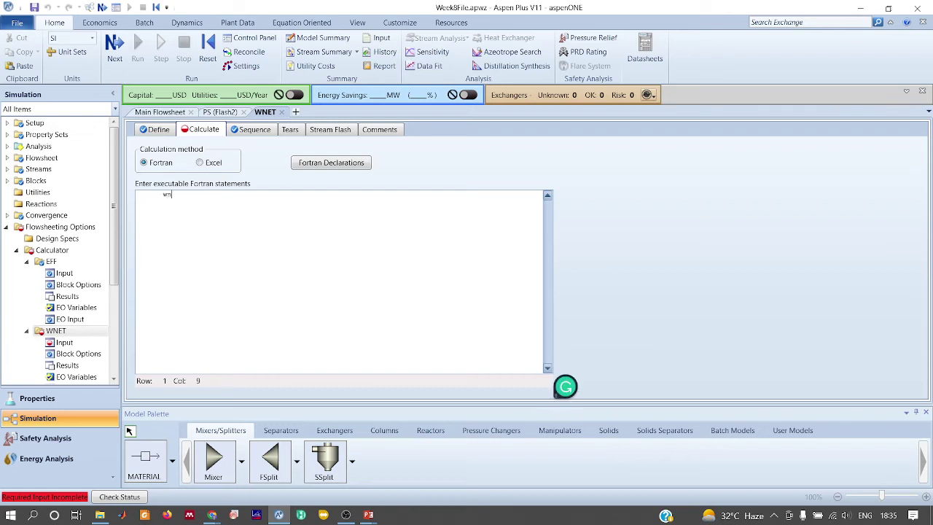
pyautogui.write('et = w1+w2')
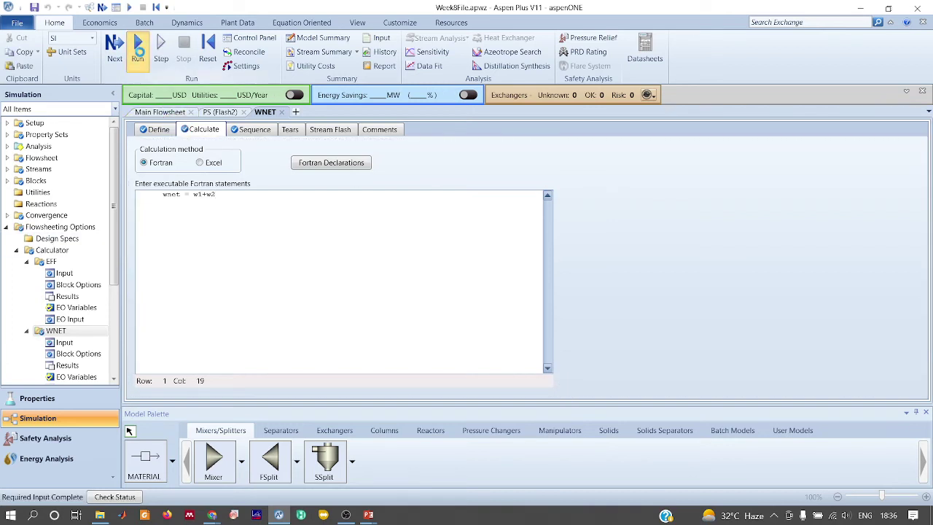
pyautogui.click(138, 48)
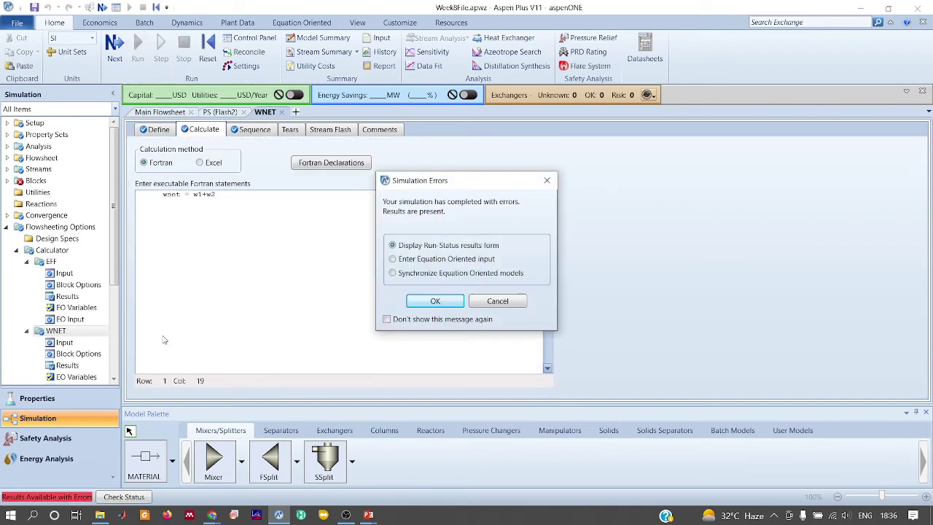
pyautogui.click(547, 182)
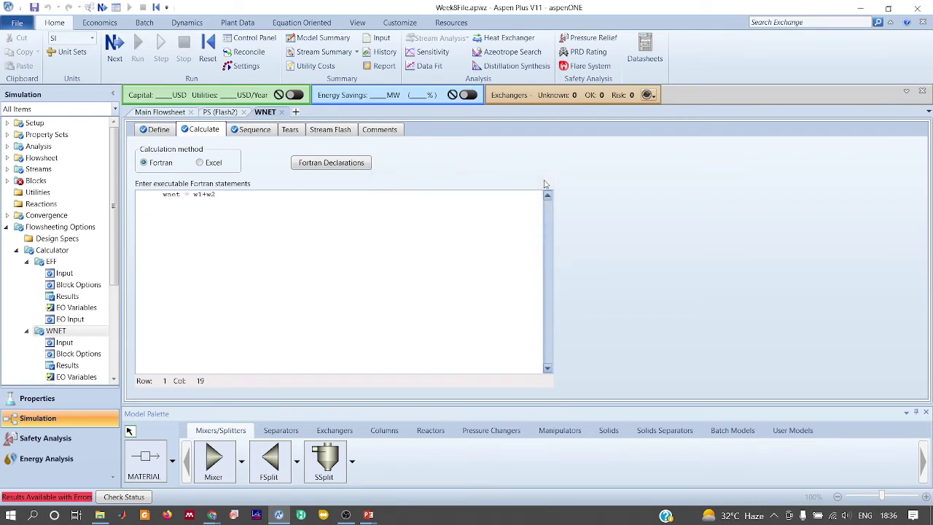
# Examine the defined variable results of the WNET calculator block and those of the EFF block.
pyautogui.scroll(-2, 41, 284)
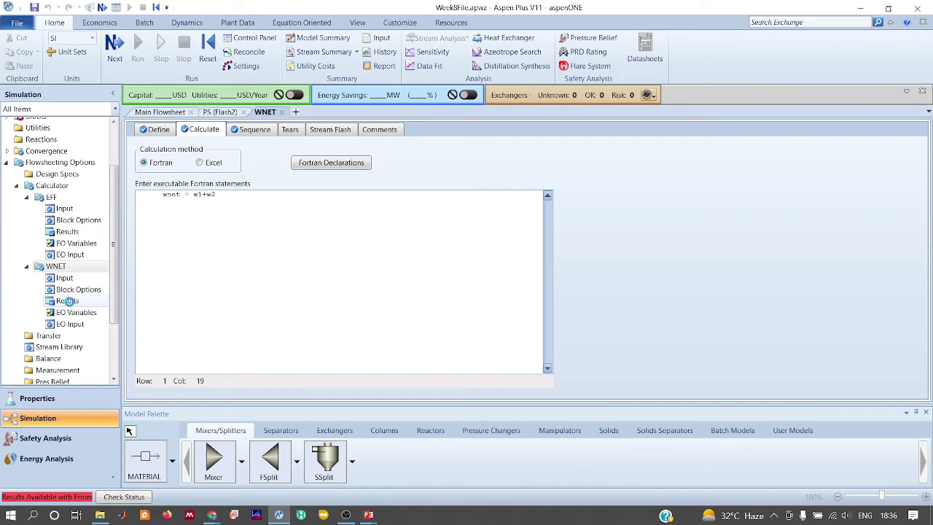
pyautogui.click(67, 301)
pyautogui.click(188, 131)
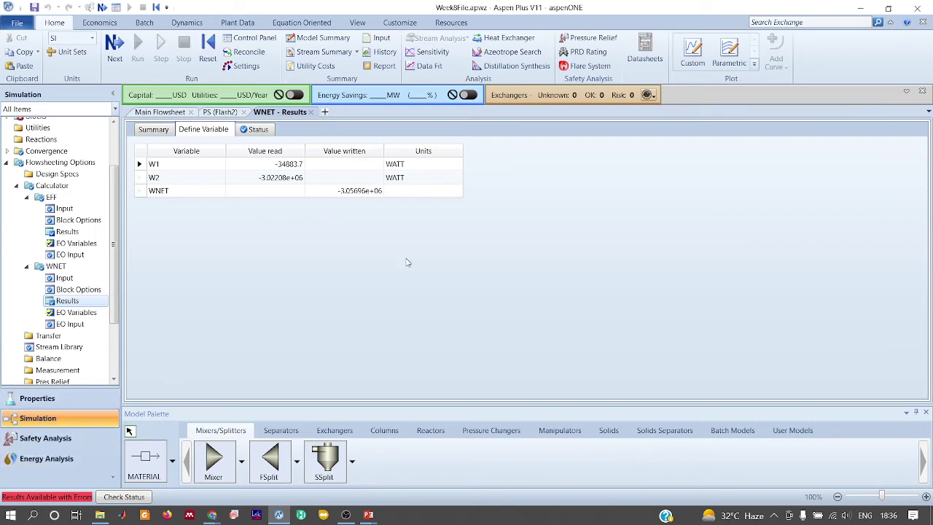
pyautogui.click(67, 232)
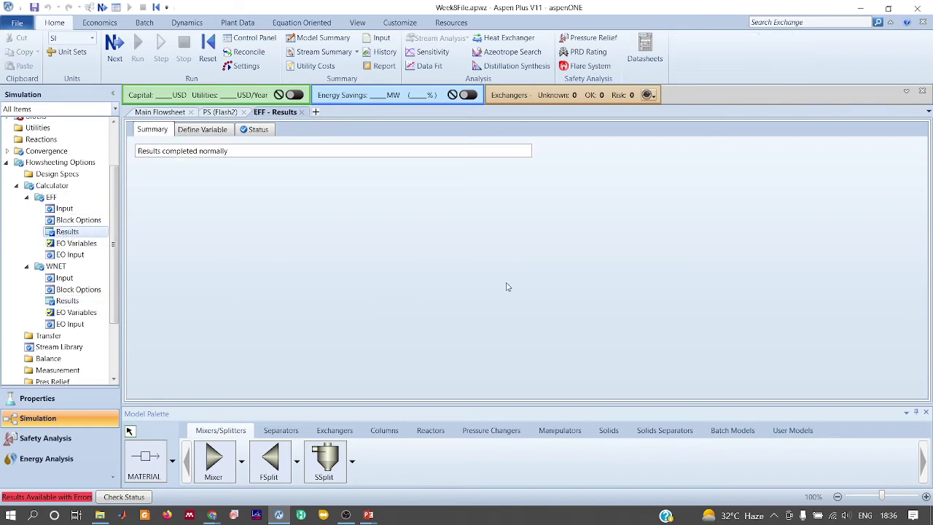
pyautogui.click(218, 134)
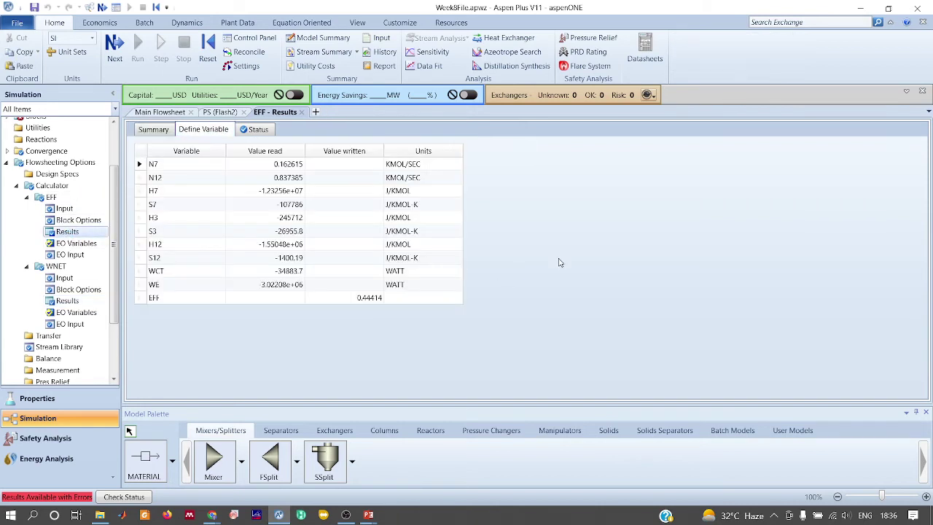
# Read the Google Meet chat, show the Calculator folder under Flowsheeting Options in Aspen Plus, and switch back to the call's messages.
pyautogui.hotkey('alt', 'Tab')
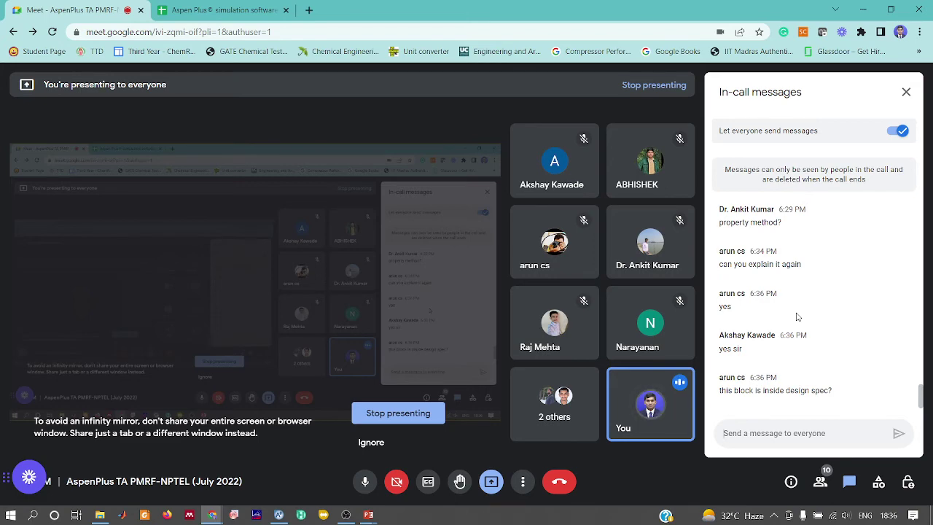
pyautogui.hotkey('alt', 'Tab')
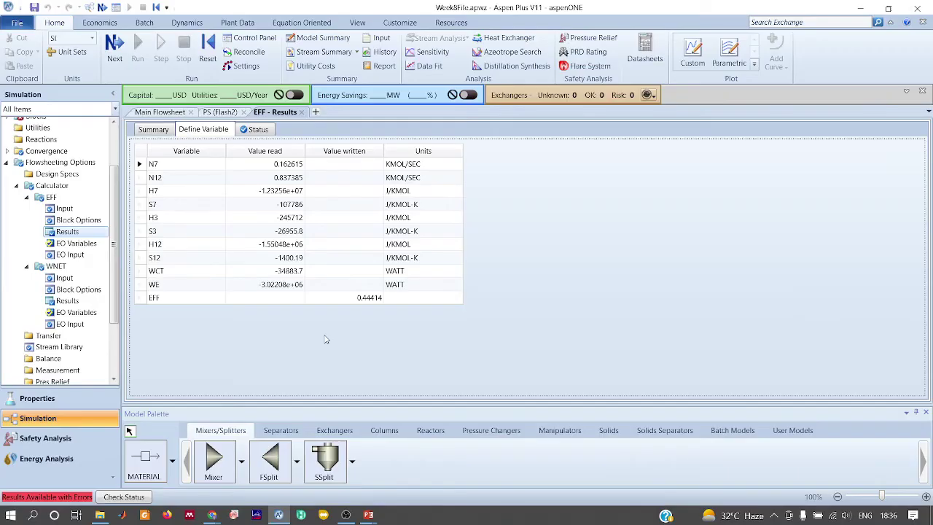
pyautogui.click(40, 162)
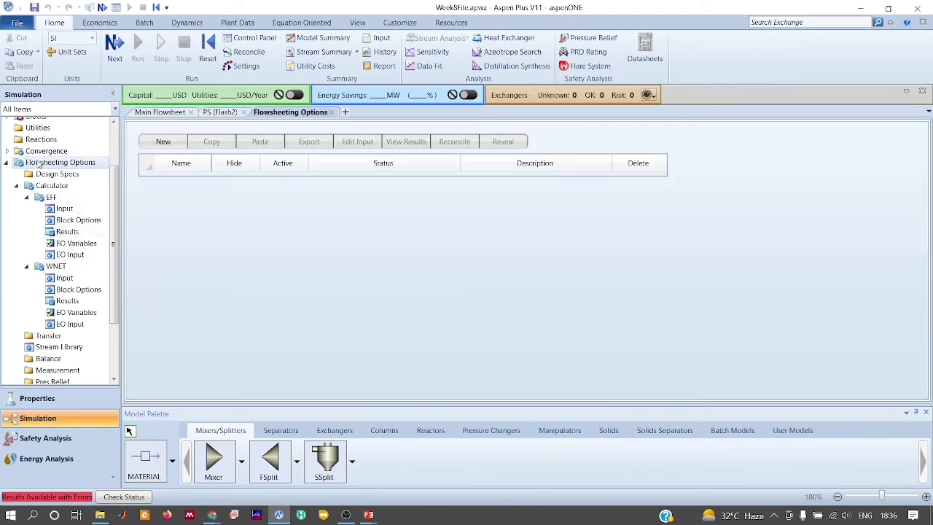
pyautogui.click(15, 186)
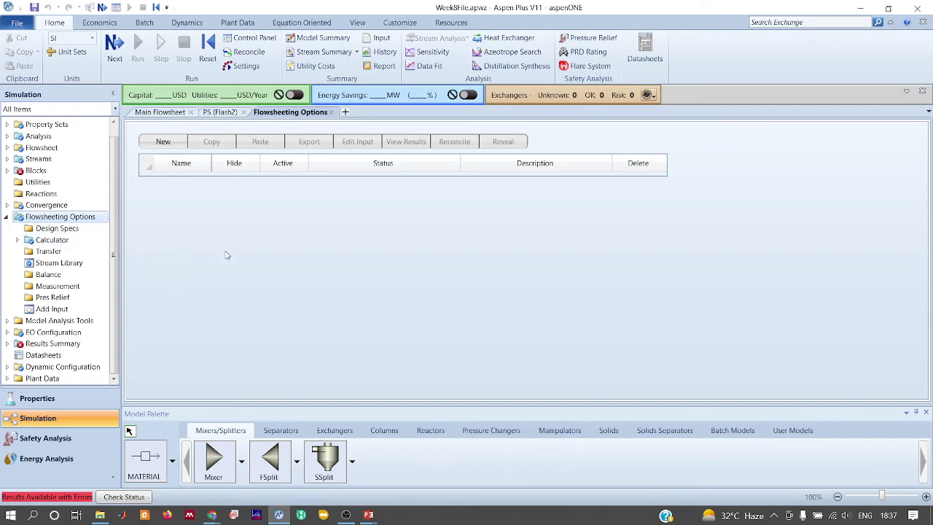
pyautogui.hotkey('alt', 'Tab')
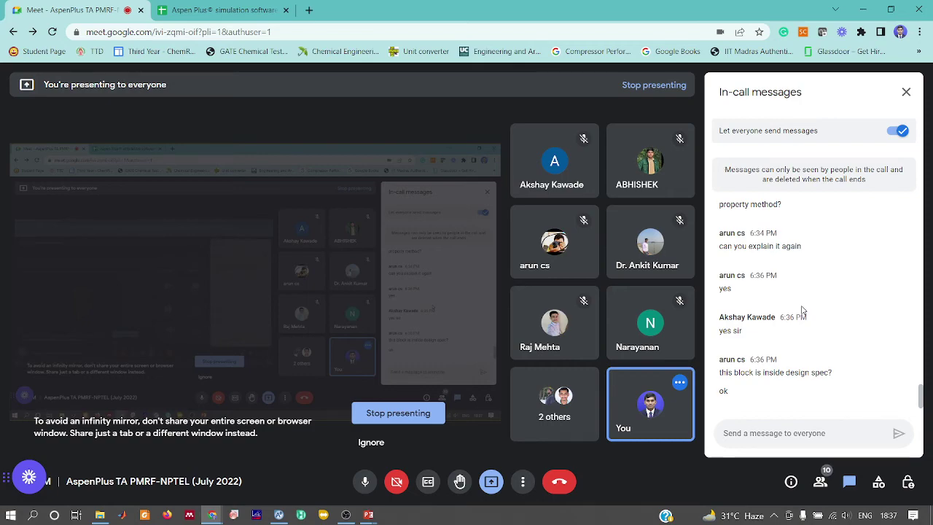
# Switch to Aspen Plus and examine the defined variable results of the EFF calculator block.
pyautogui.hotkey('alt', 'Tab')
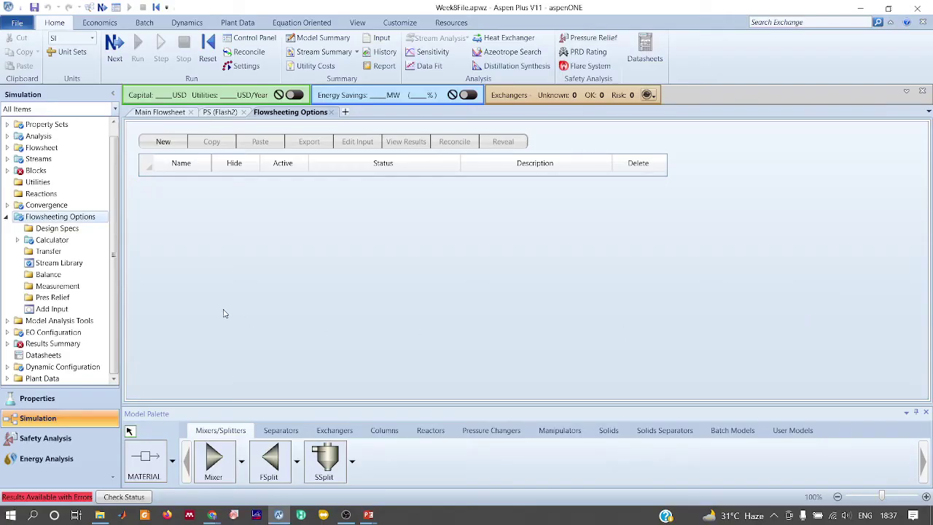
pyautogui.click(17, 240)
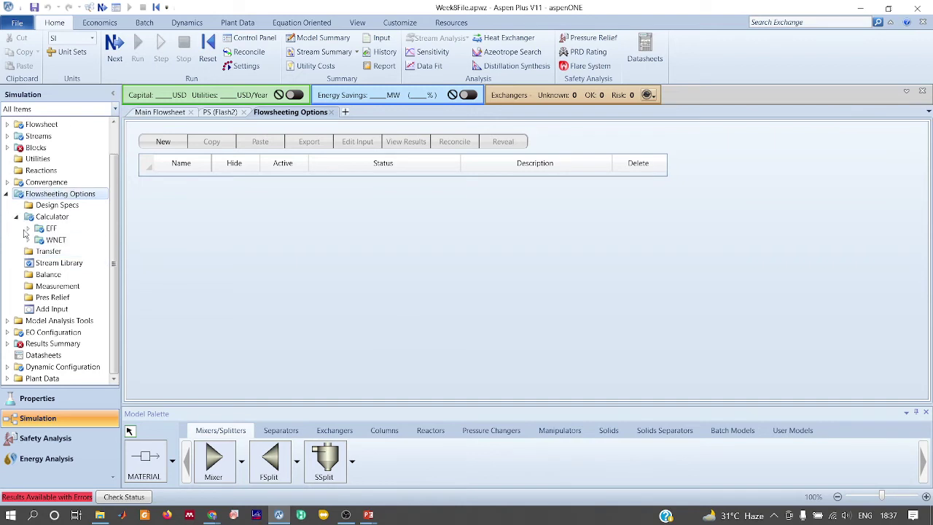
pyautogui.click(27, 229)
pyautogui.click(66, 243)
pyautogui.click(56, 231)
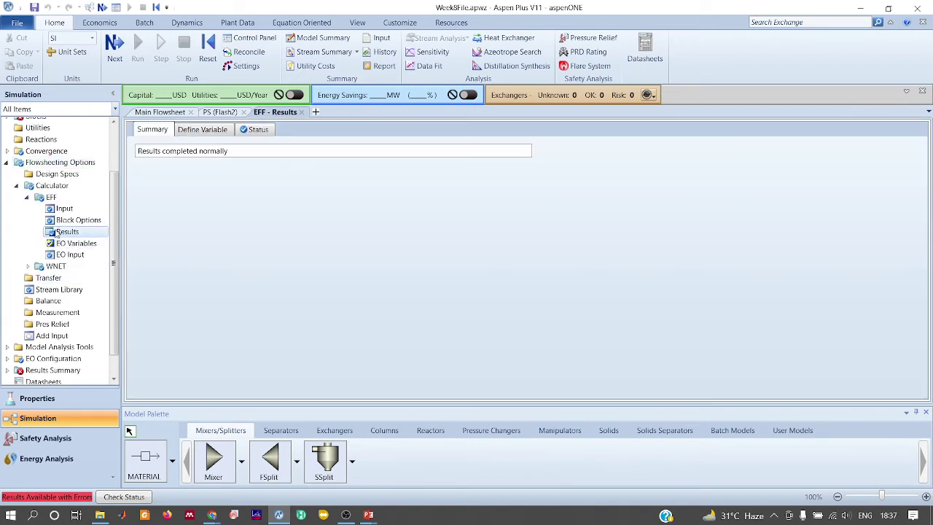
pyautogui.click(204, 131)
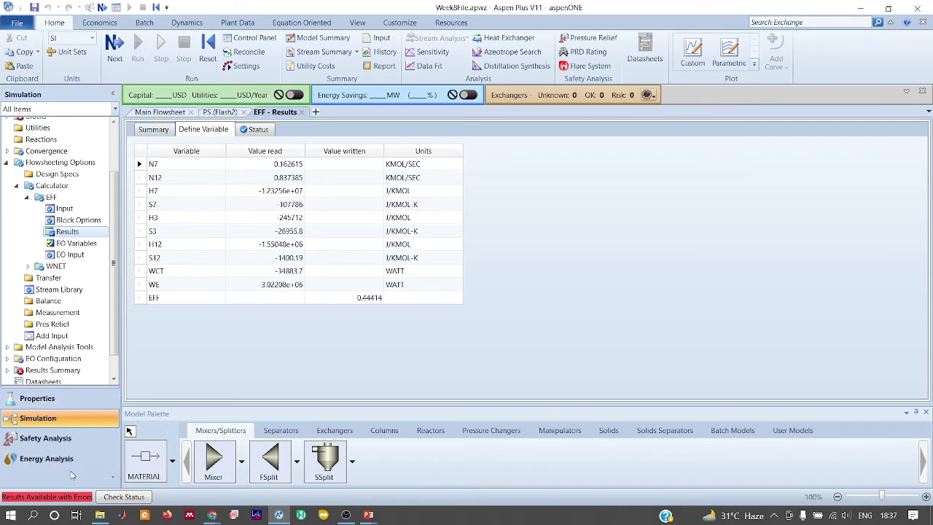
# Show the main flowsheet, expand Model Analysis Tools, and switch to the Tutorial - 8 slide in PowerPoint to read the constraints.
pyautogui.click(158, 114)
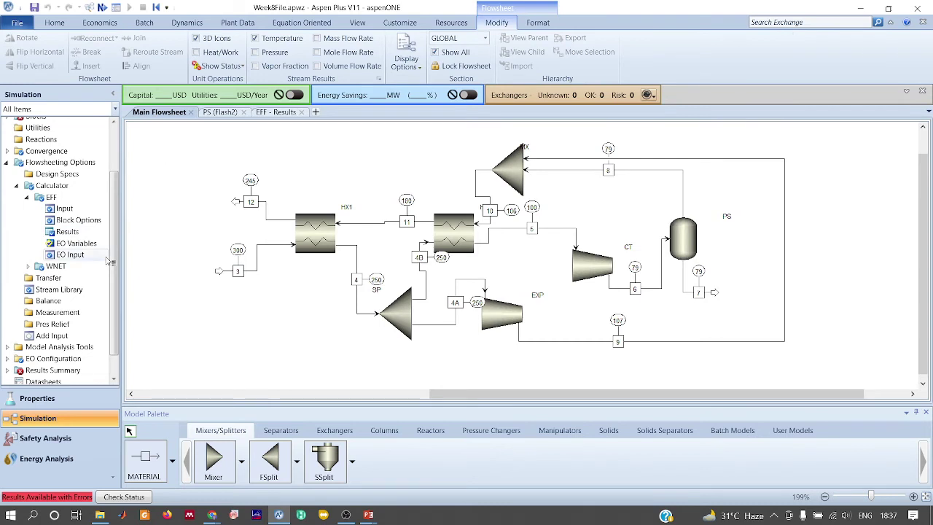
pyautogui.scroll(-1, 80, 284)
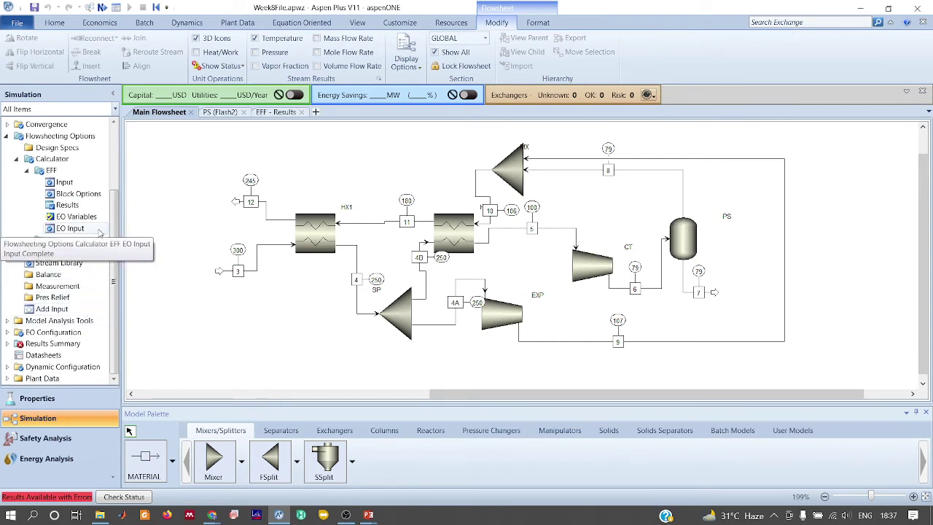
pyautogui.click(5, 323)
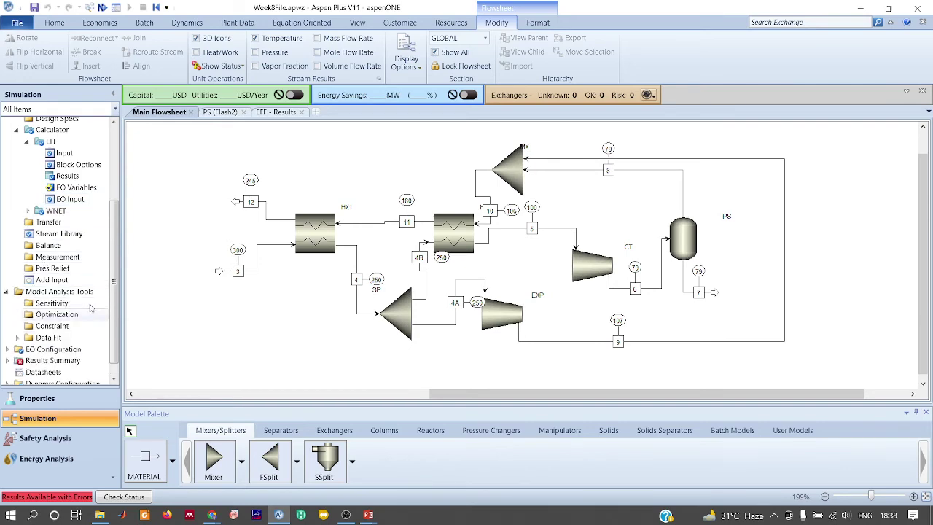
pyautogui.hotkey('alt', 'Tab')
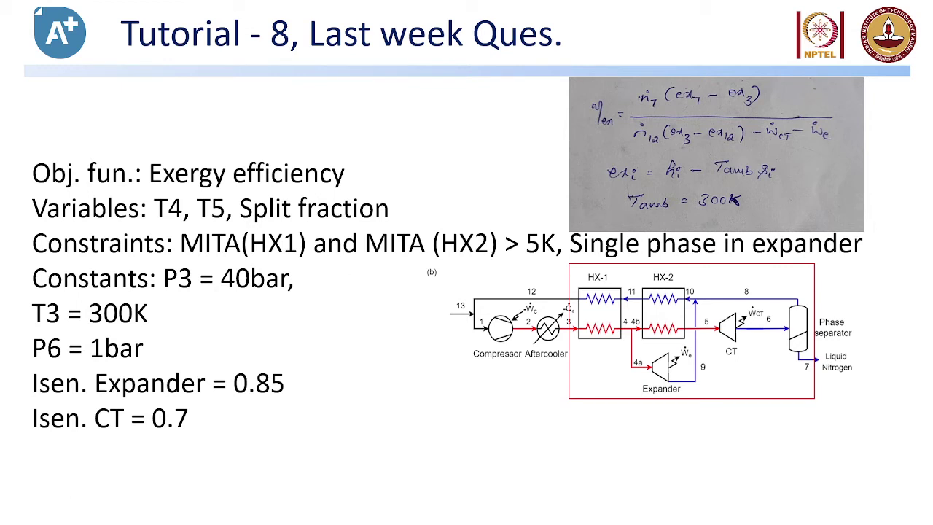
# Switch back to Aspen Plus and create a new constraint named MITA1.
pyautogui.hotkey('alt', 'Tab')
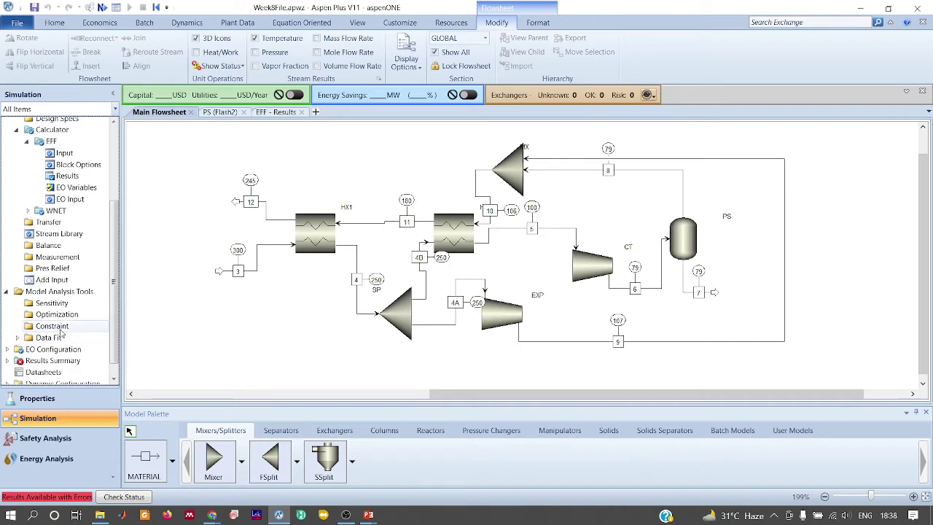
pyautogui.click(55, 326)
pyautogui.click(163, 142)
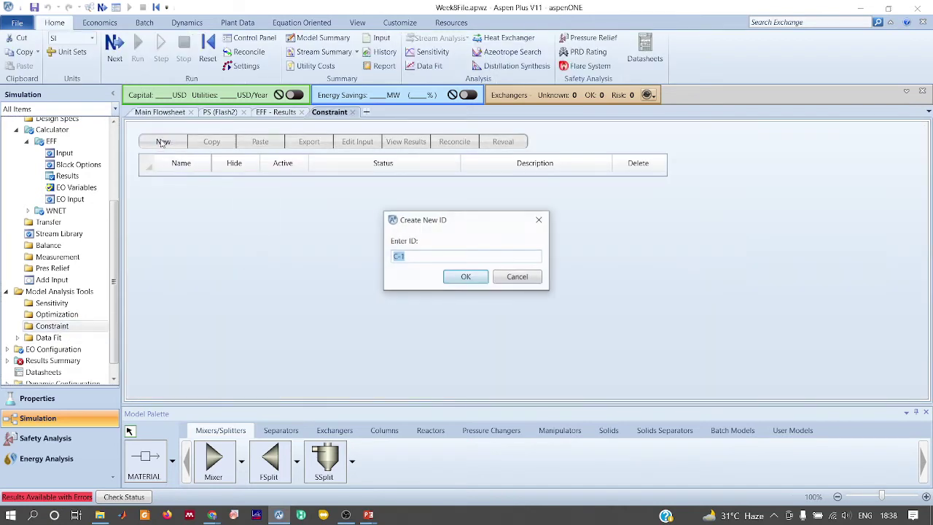
pyautogui.write('MITA1')
pyautogui.press('Return')
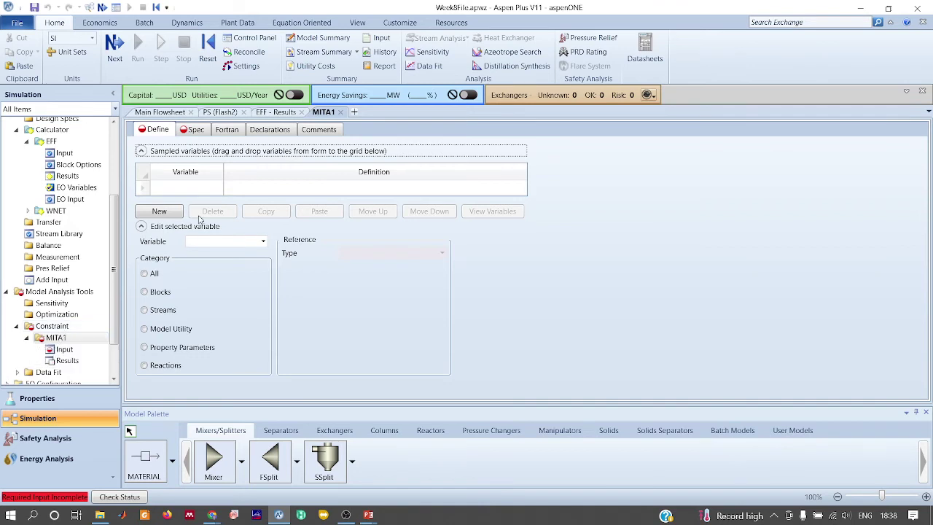
# Define the variable MITA in constraint MITA1 as the BLOCK-VAR variable MITA of block HX1.
pyautogui.click(193, 188)
pyautogui.write('MITA')
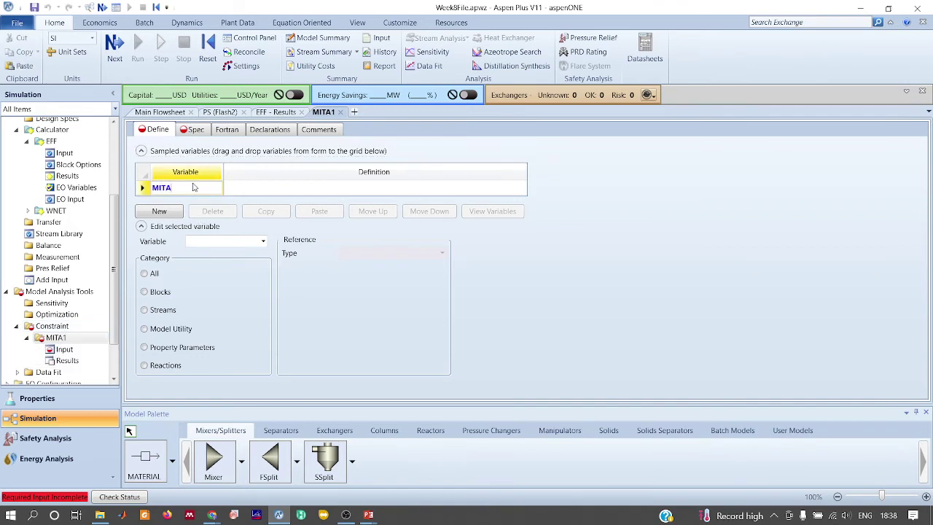
pyautogui.press('Return')
pyautogui.click(155, 311)
pyautogui.click(441, 268)
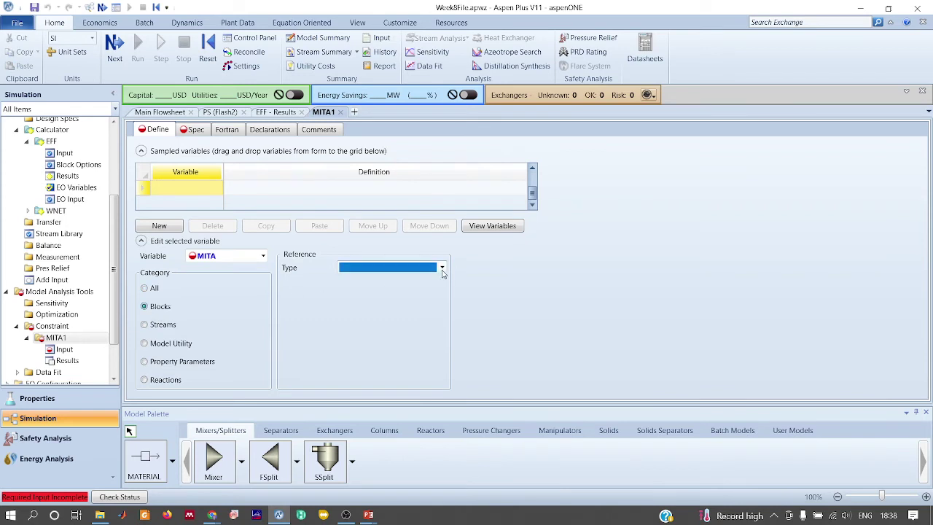
pyautogui.click(441, 268)
pyautogui.click(430, 304)
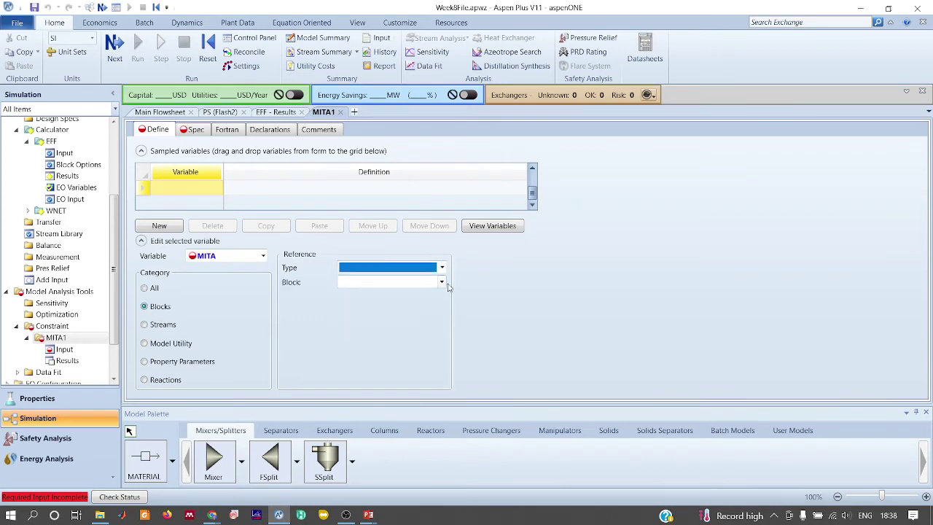
pyautogui.click(441, 283)
pyautogui.click(393, 355)
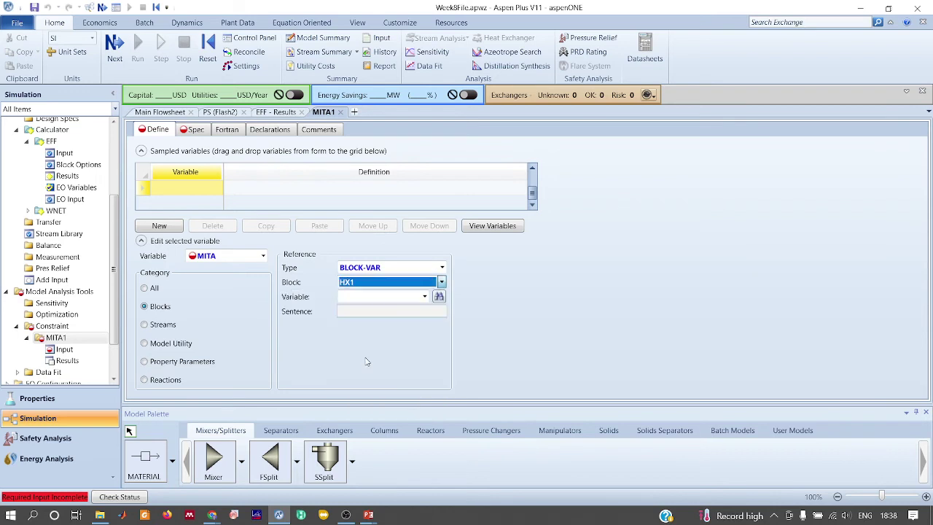
pyautogui.click(424, 298)
pyautogui.write('mita')
pyautogui.press('Return')
pyautogui.click(553, 300)
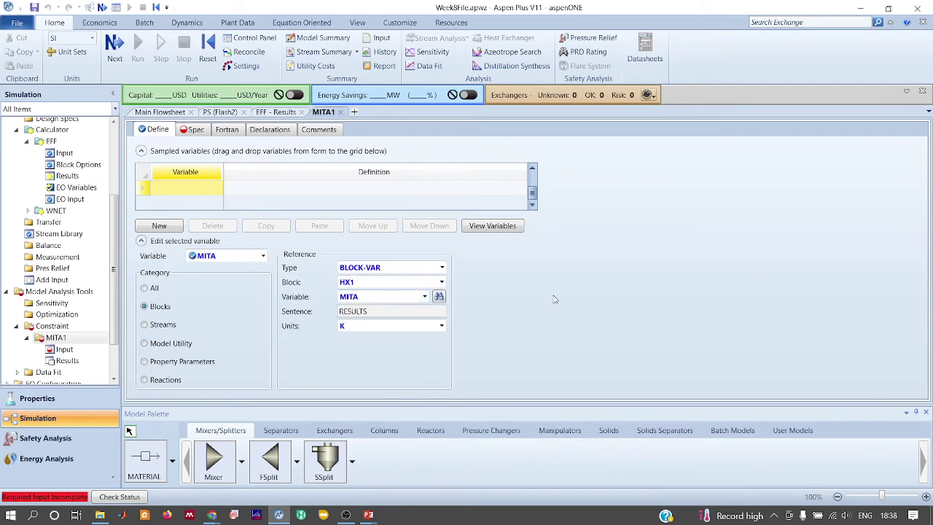
# Specify constraint MITA1 as mita greater than or equal to 5 with a tolerance of 0.01.
pyautogui.click(195, 130)
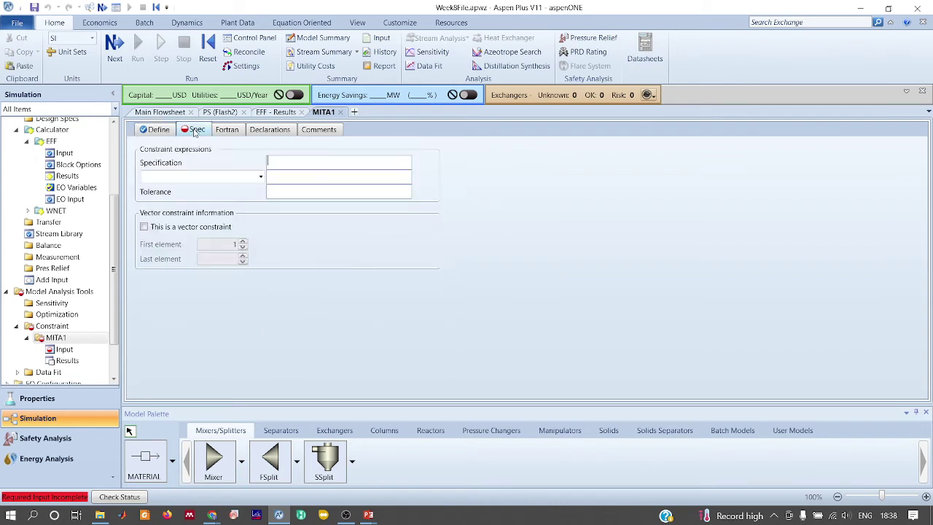
pyautogui.click(270, 164)
pyautogui.write('mita')
pyautogui.click(260, 176)
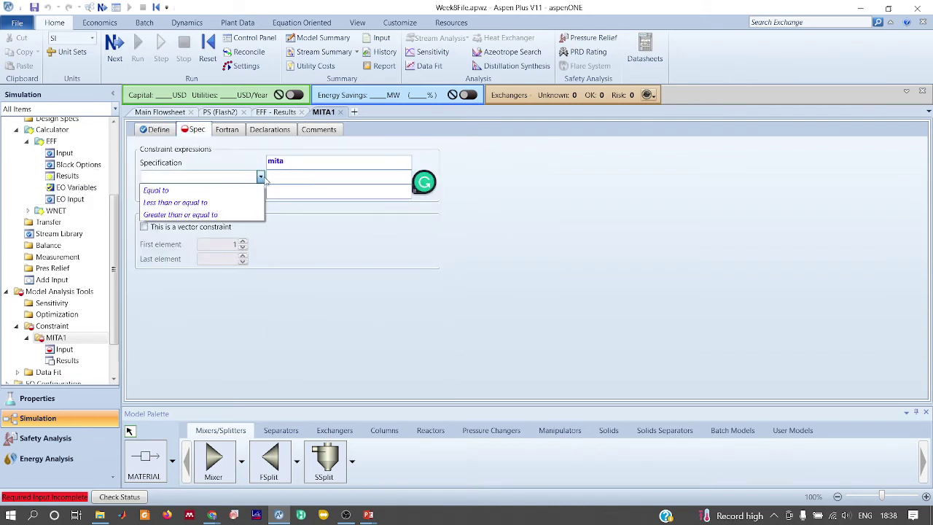
pyautogui.click(180, 214)
pyautogui.click(295, 179)
pyautogui.write('5')
pyautogui.press('Tab')
pyautogui.write('0.01')
pyautogui.press('Return')
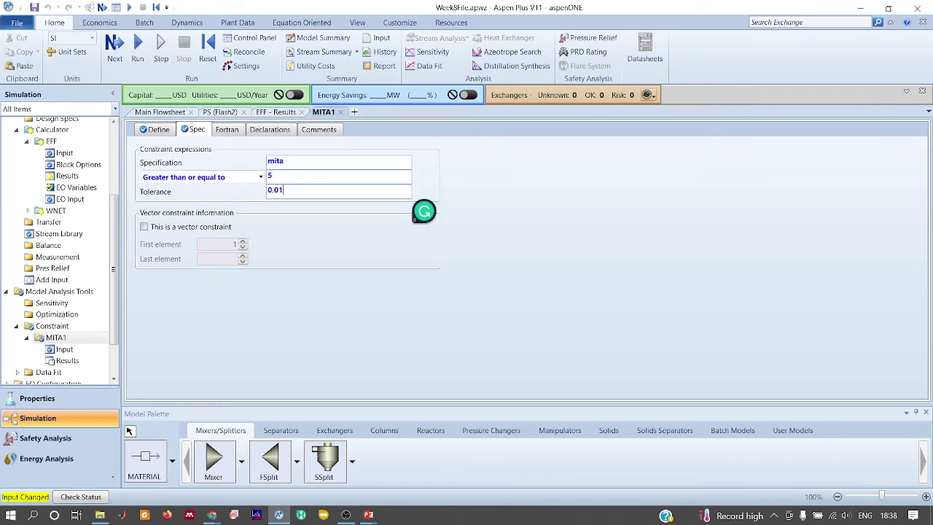
# Create a second constraint named MITA2.
pyautogui.click(57, 326)
pyautogui.click(163, 142)
pyautogui.write('MITA2')
pyautogui.press('Return')
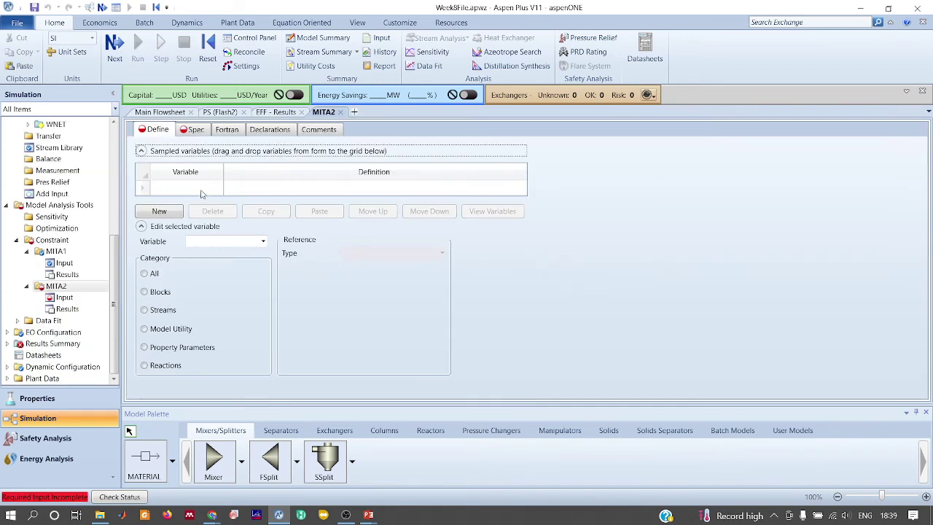
# Define the variable MITA in constraint MITA2 as the BLOCK-VAR variable MITA of block HX2.
pyautogui.click(202, 188)
pyautogui.write('MITA')
pyautogui.press('Return')
pyautogui.click(160, 306)
pyautogui.click(440, 268)
pyautogui.click(436, 281)
pyautogui.click(441, 281)
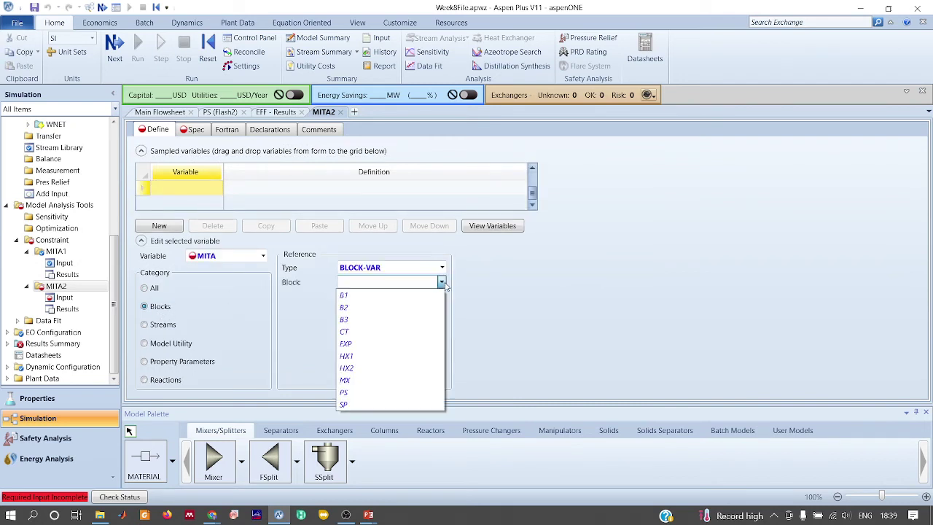
pyautogui.click(359, 370)
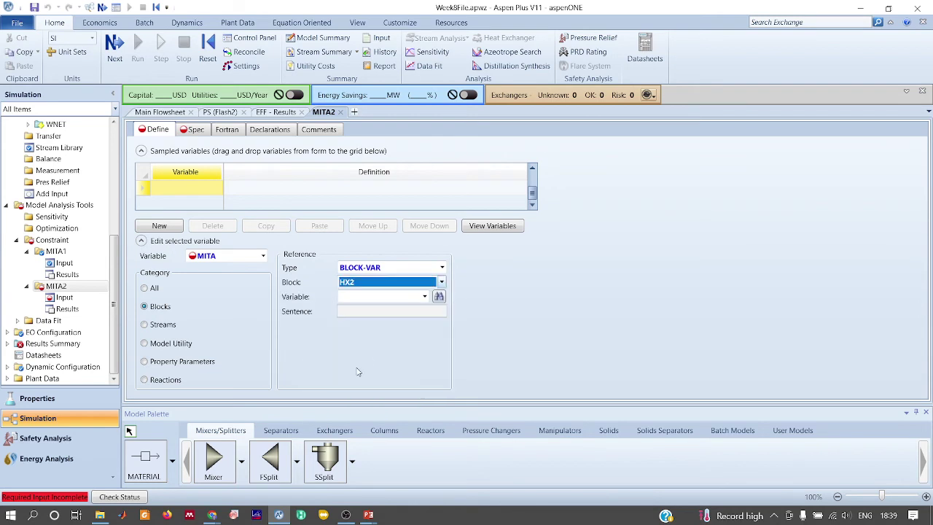
pyautogui.click(424, 297)
pyautogui.write('mi')
pyautogui.press('Return')
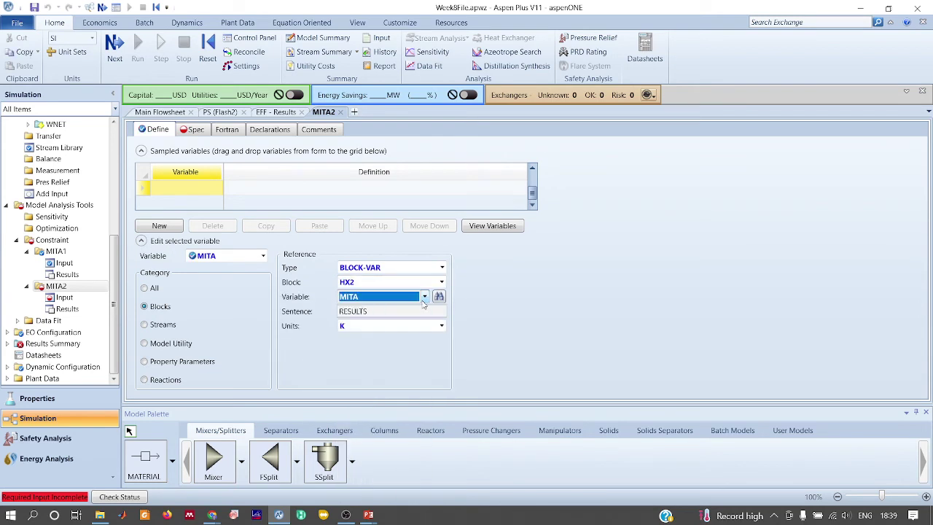
pyautogui.click(561, 306)
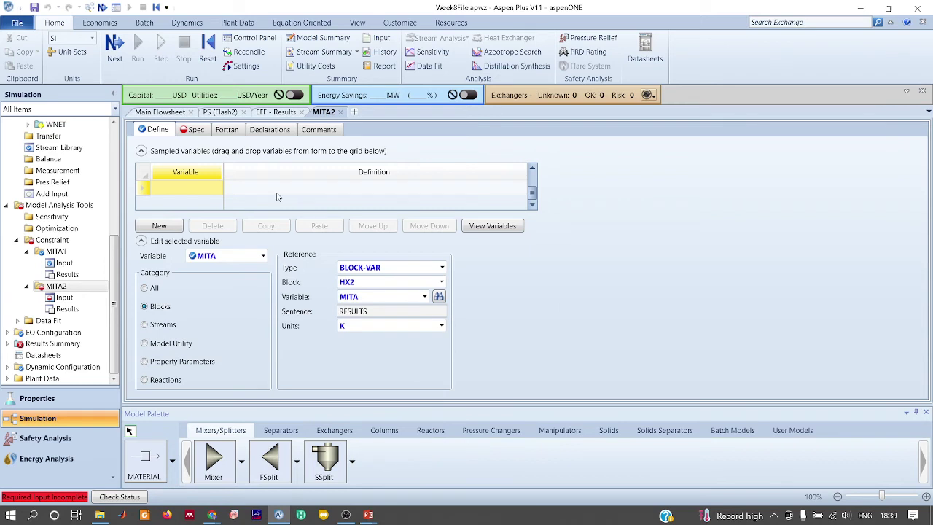
# Specify constraint MITA2 as mita greater than or equal to 5 with a tolerance of 0.01.
pyautogui.click(195, 130)
pyautogui.write('mita')
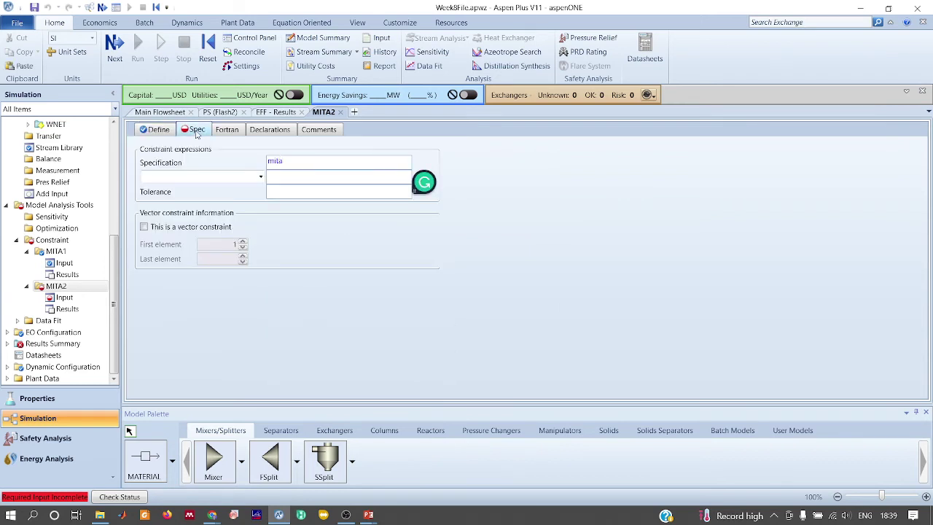
pyautogui.click(260, 176)
pyautogui.click(206, 214)
pyautogui.click(283, 177)
pyautogui.write('5')
pyautogui.click(295, 191)
pyautogui.write('0.01')
pyautogui.press('Return')
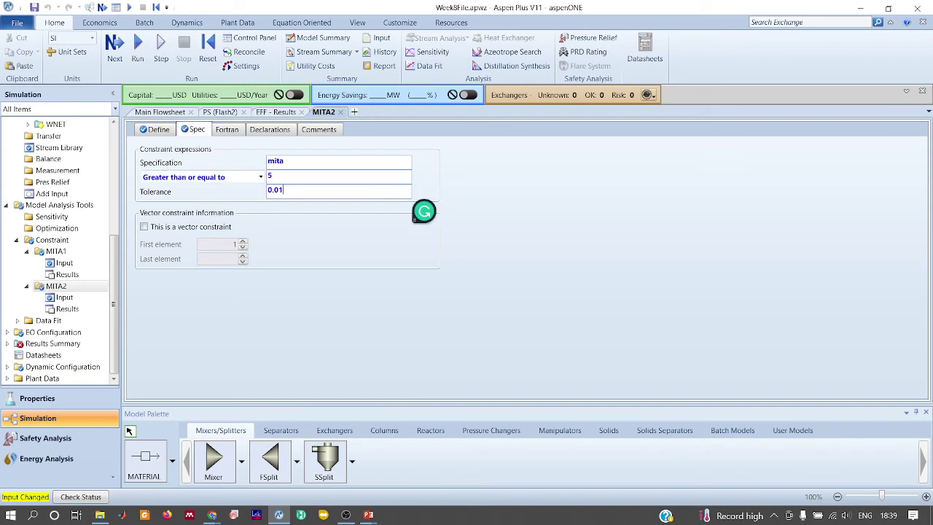
# Collapse the MITA1 and MITA2 entries and show the list of constraints.
pyautogui.click(27, 251)
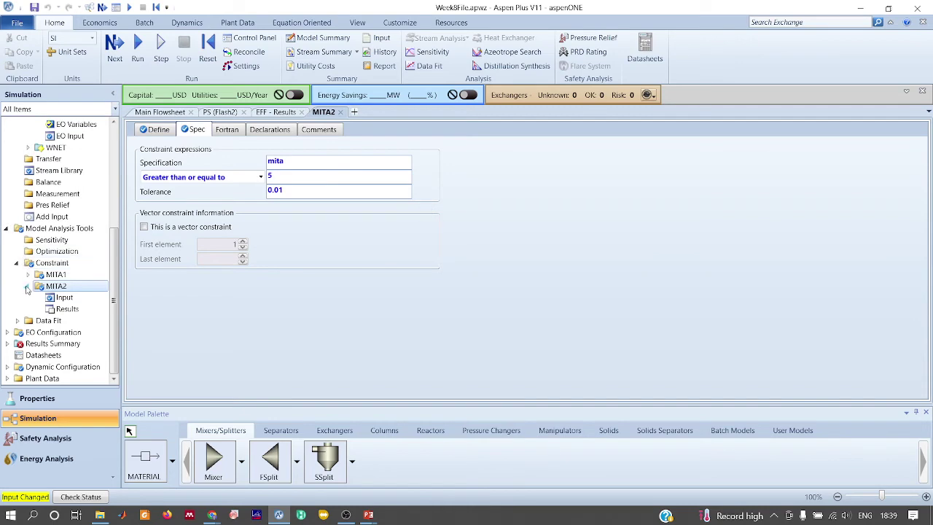
pyautogui.click(26, 286)
pyautogui.click(45, 286)
# Switch to the Google Meet call and look through its participant list.
pyautogui.hotkey('alt', 'Tab')
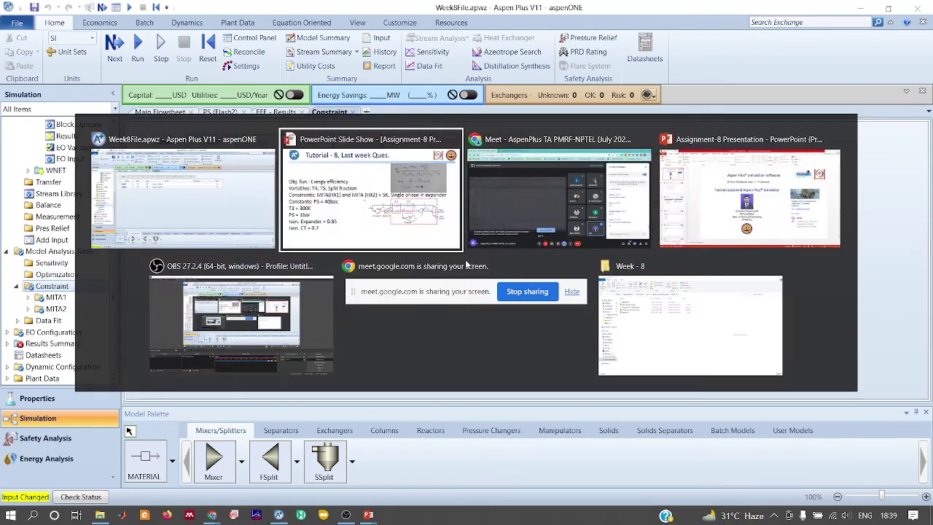
pyautogui.hotkey('alt', 'Tab')
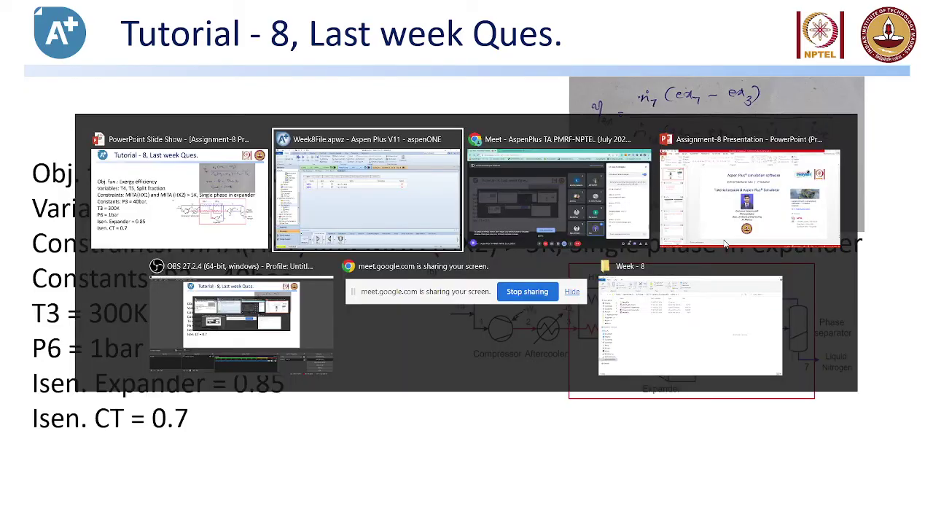
pyautogui.hotkey('alt', 'Tab')
pyautogui.hotkey('alt', 'Tab')
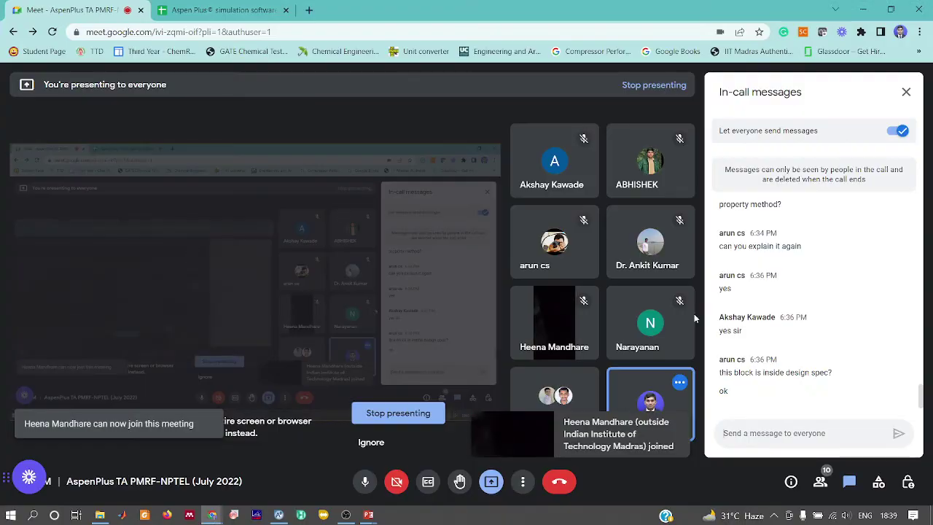
pyautogui.click(821, 482)
pyautogui.scroll(-2, 814, 332)
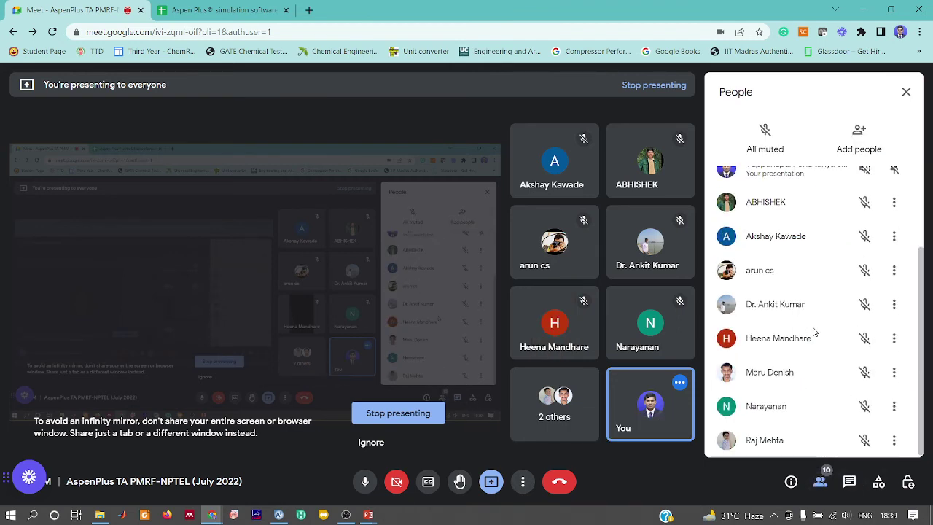
pyautogui.scroll(3, 814, 332)
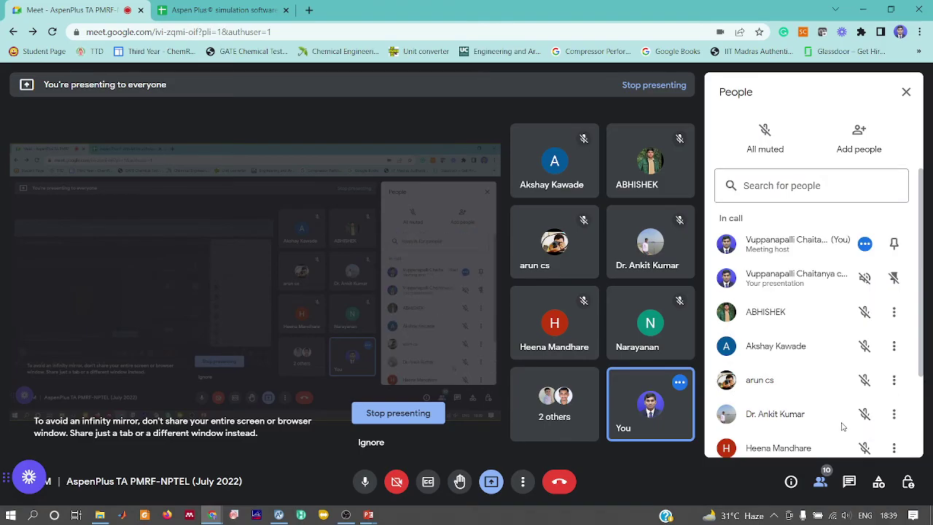
# Review the Tutorial - 8 slide in PowerPoint, and switch back to Aspen Plus to show the main flowsheet.
pyautogui.hotkey('alt', 'Tab')
pyautogui.hotkey('alt', 'Tab')
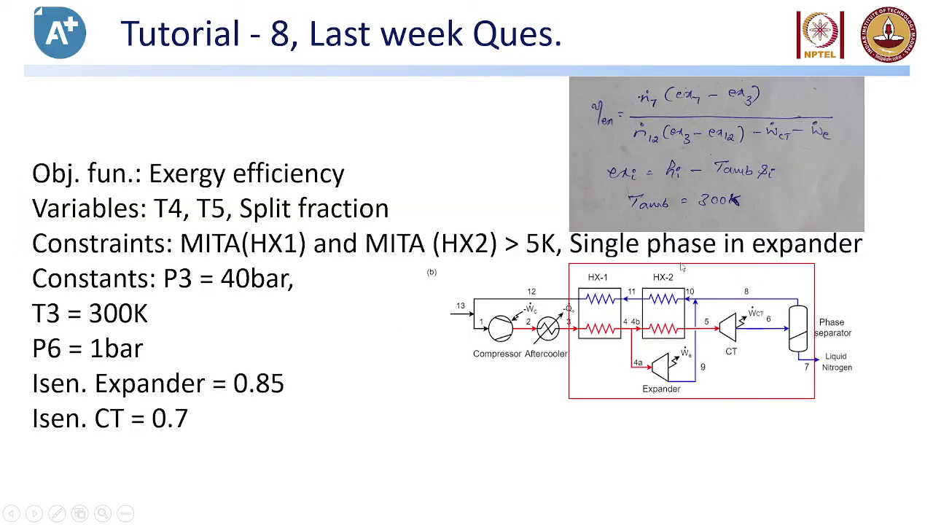
pyautogui.hotkey('alt', 'Tab')
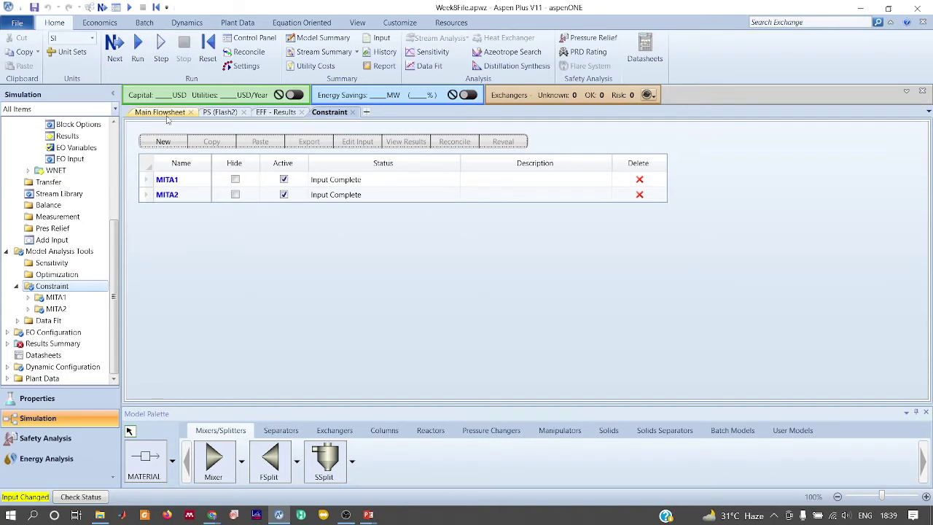
pyautogui.click(168, 113)
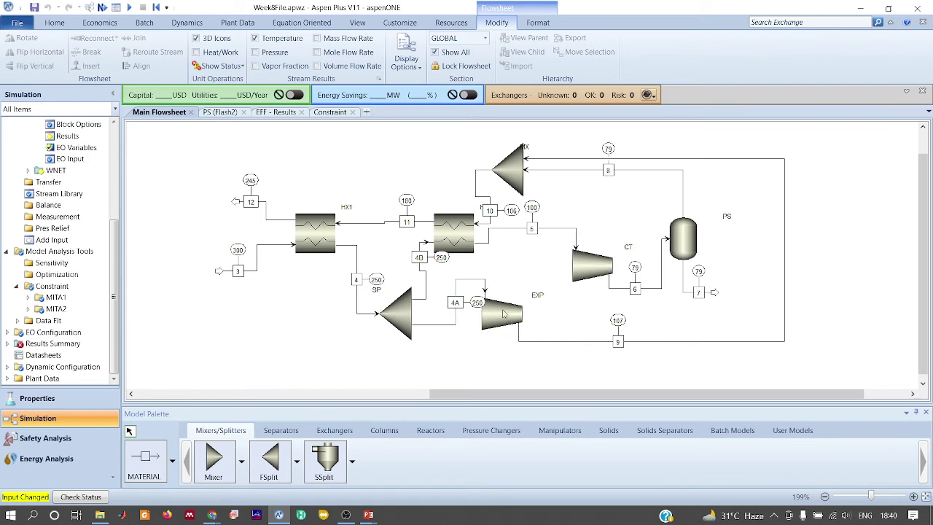
# Add a new constraint with the ID TDEW to the model analysis constraints.
pyautogui.click(52, 287)
pyautogui.click(172, 142)
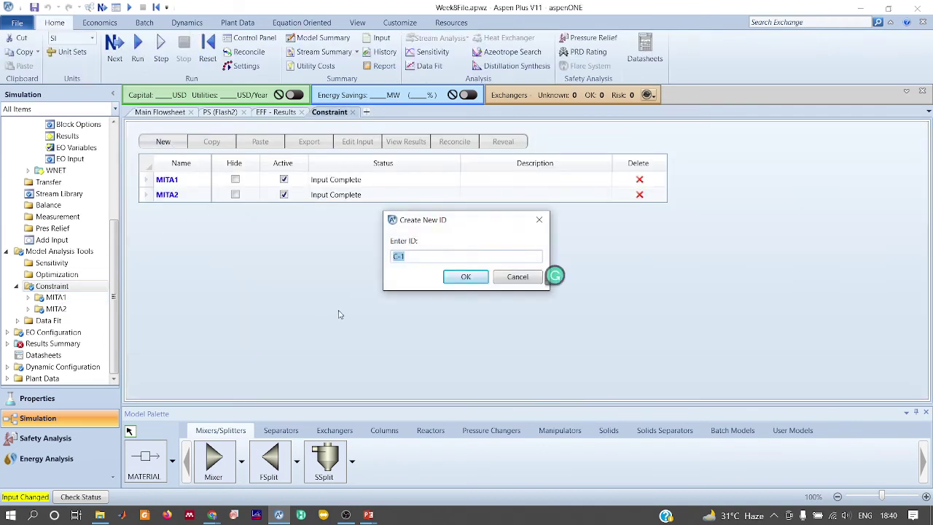
pyautogui.write('TDEW')
pyautogui.press('Return')
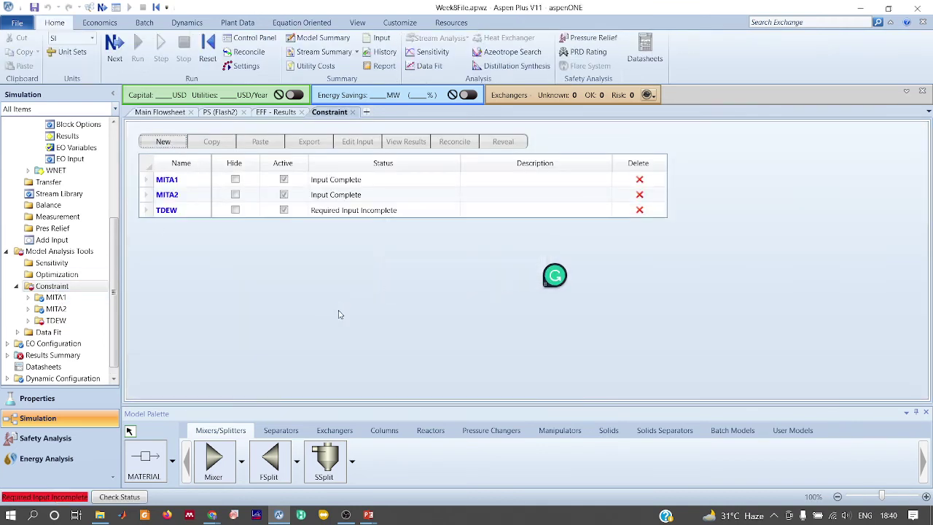
# Add the sampled variables T9 and T9DEW to the TDEW constraint.
pyautogui.click(196, 191)
pyautogui.write('T9')
pyautogui.press('Return')
pyautogui.write('T9')
pyautogui.press('Return')
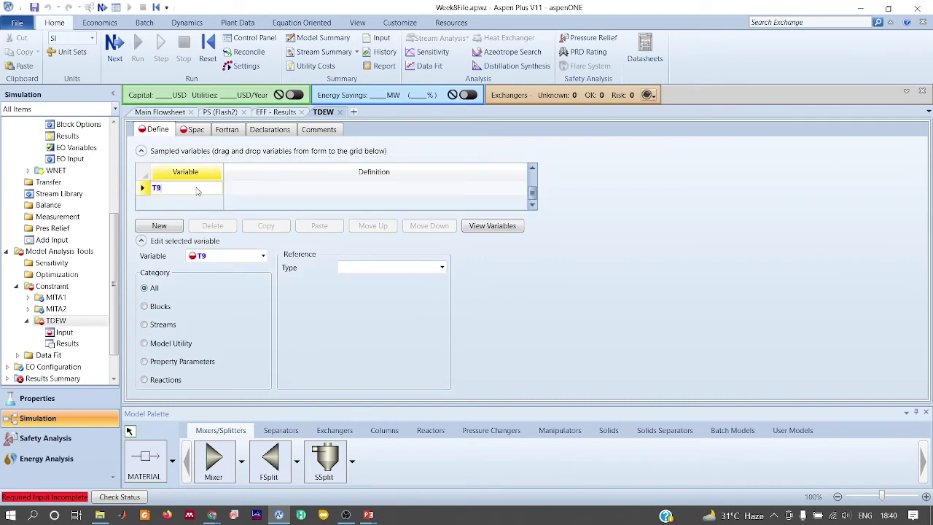
pyautogui.write('DEW')
pyautogui.press('BackSpace')
pyautogui.press('BackSpace')
pyautogui.press('BackSpace')
pyautogui.press('BackSpace')
pyautogui.press('BackSpace')
# Define T9 as a STREAM-VAR reference to the TEMP variable of stream 9.
pyautogui.click(164, 325)
pyautogui.click(442, 268)
pyautogui.scroll(-2, 440, 318)
pyautogui.click(371, 390)
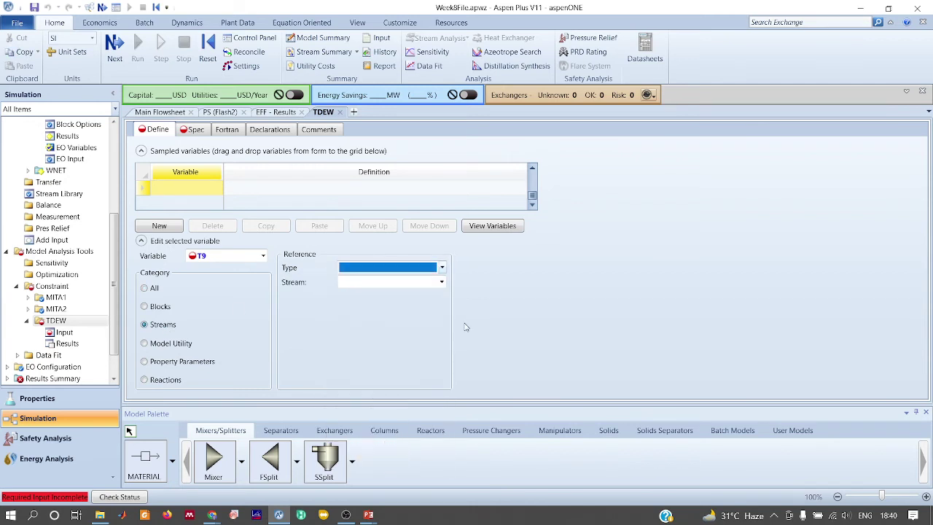
pyautogui.click(442, 282)
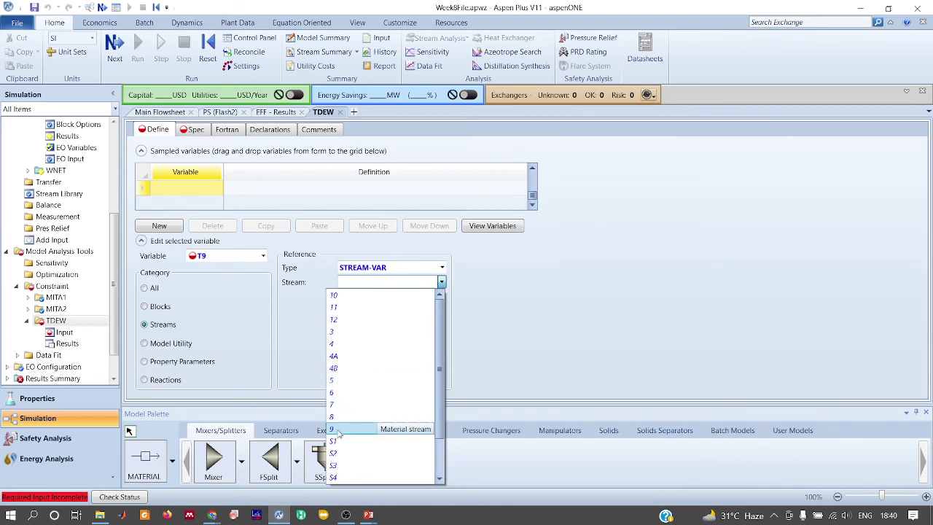
pyautogui.click(335, 429)
pyautogui.click(423, 311)
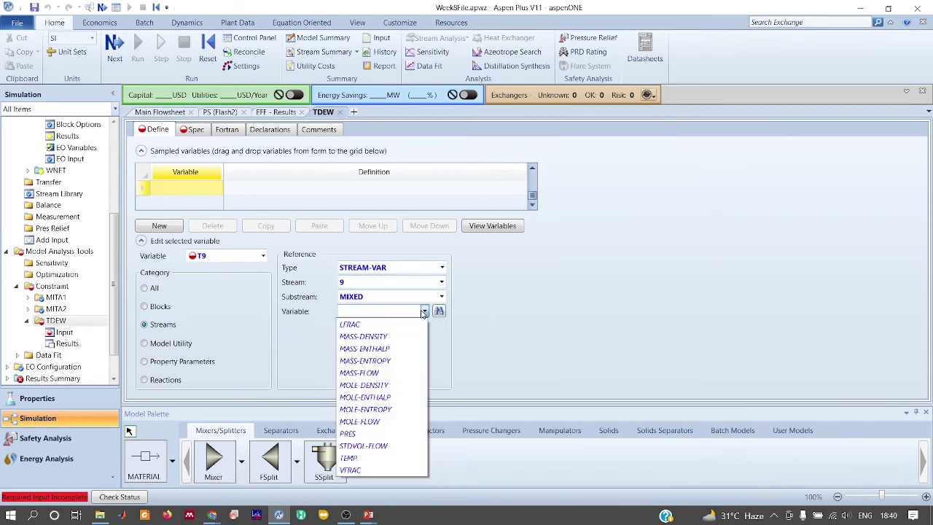
pyautogui.click(350, 457)
# Define T9DEW as a STREAM-PROP reference to stream 9 using the TDEW property set.
pyautogui.click(263, 256)
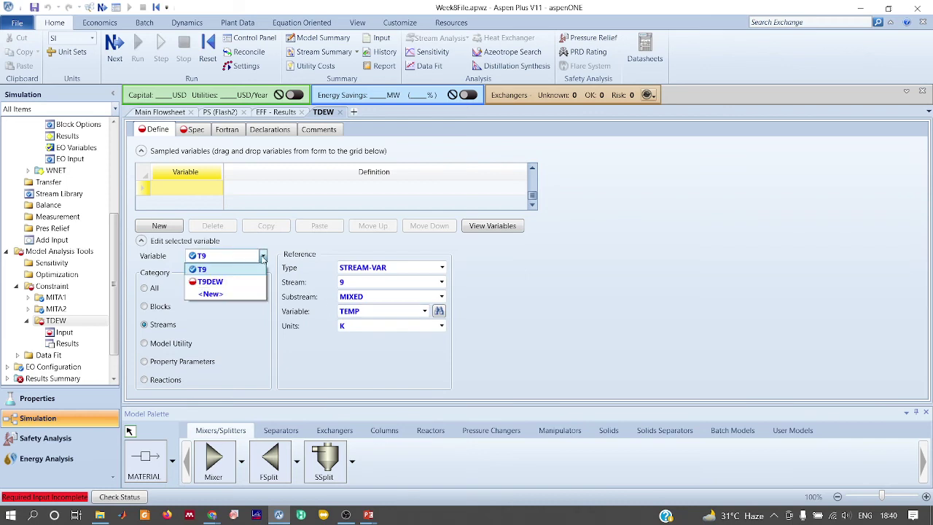
pyautogui.click(218, 281)
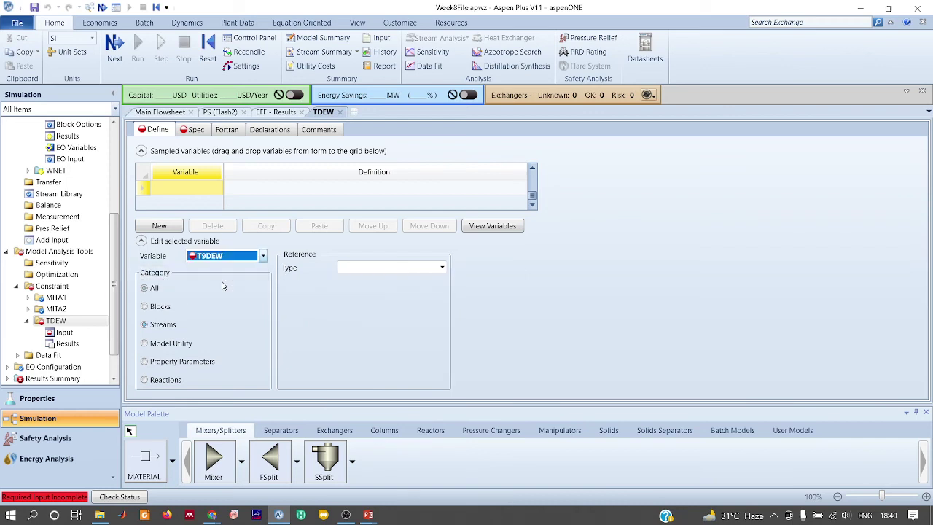
pyautogui.click(161, 325)
pyautogui.click(441, 267)
pyautogui.scroll(-2, 440, 299)
pyautogui.click(364, 402)
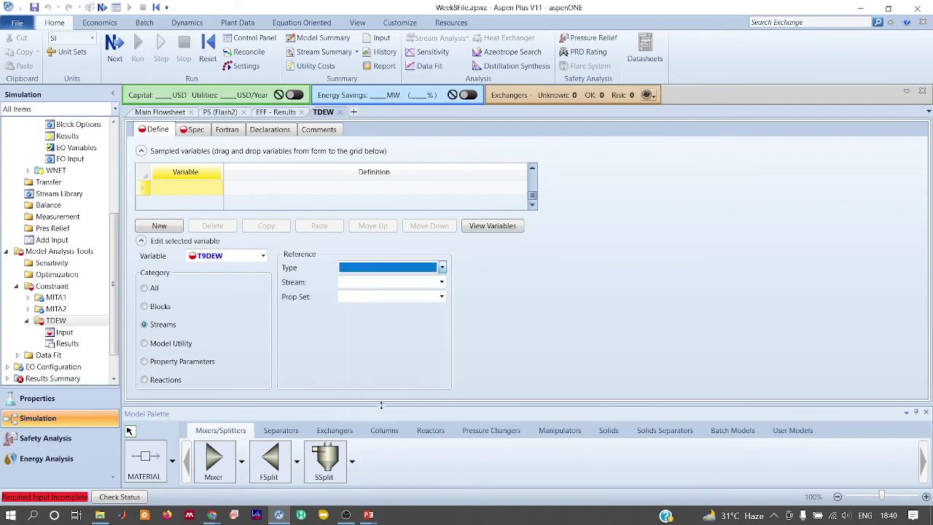
pyautogui.click(441, 281)
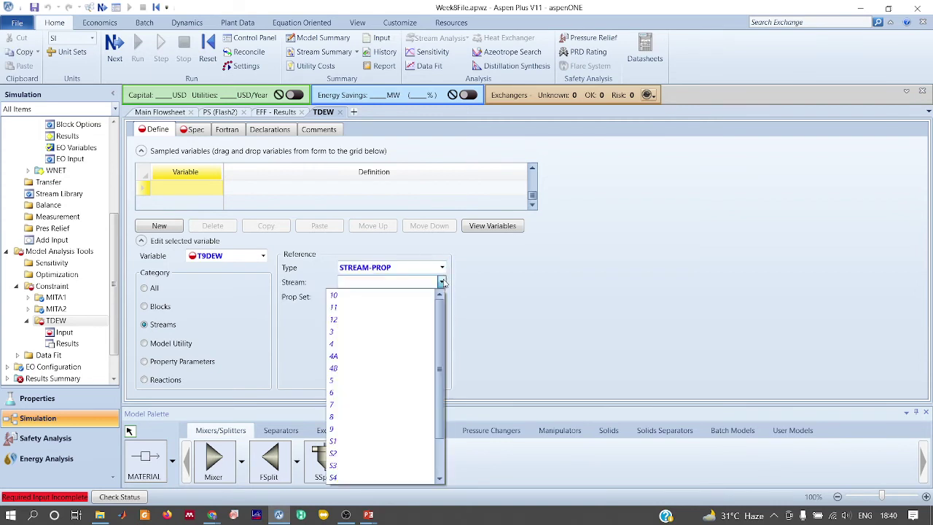
pyautogui.click(341, 429)
pyautogui.click(441, 298)
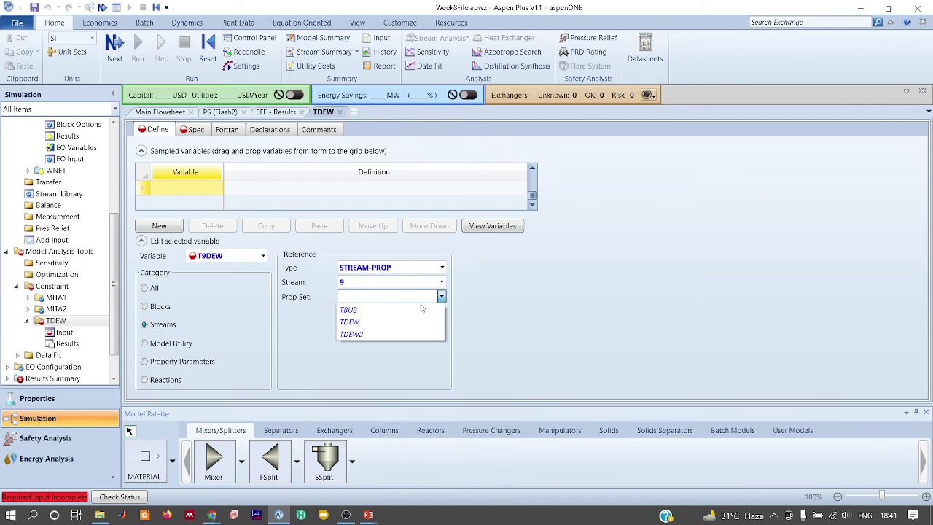
pyautogui.click(379, 324)
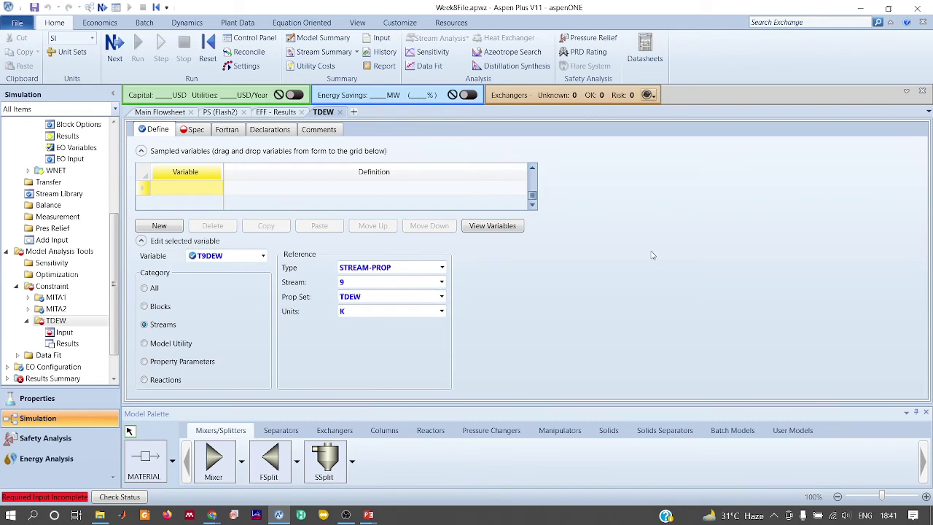
# Specify constraint TDEW as t9-t9dew greater than or equal to 2 with a tolerance of 0.1.
pyautogui.click(193, 129)
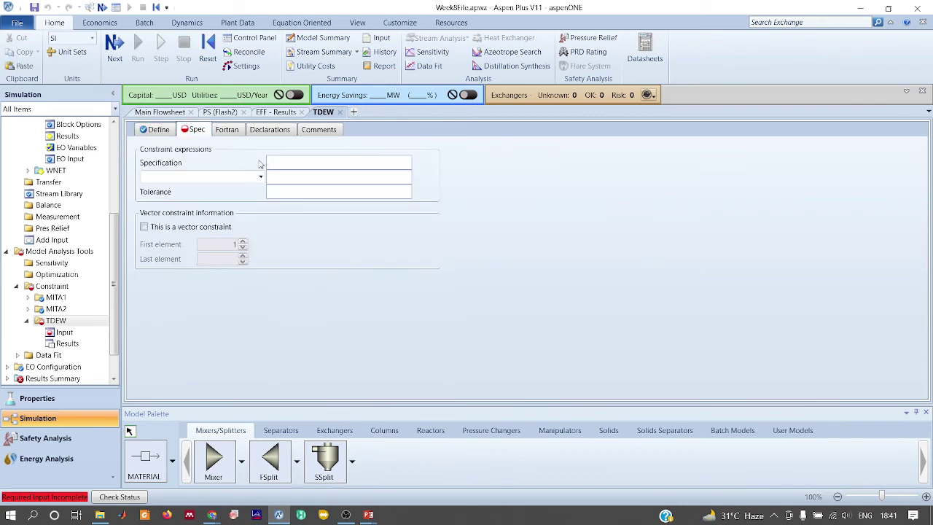
pyautogui.write('td')
pyautogui.press('BackSpace')
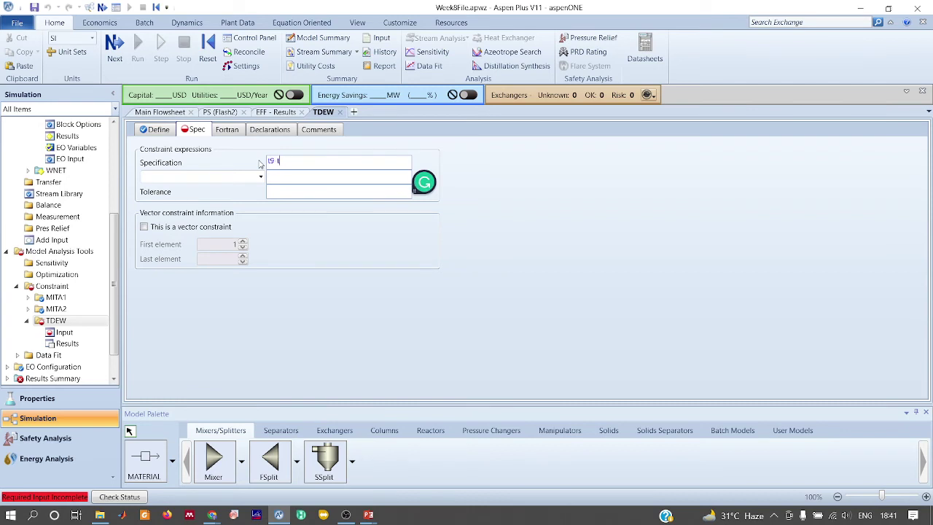
pyautogui.write('9dew')
pyautogui.click(260, 176)
pyautogui.click(182, 212)
pyautogui.click(317, 175)
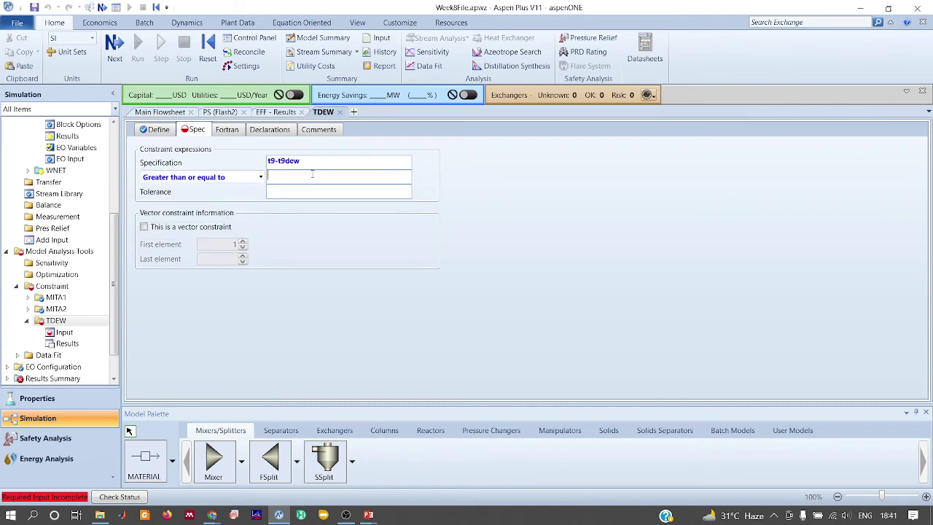
pyautogui.write('2')
pyautogui.click(317, 191)
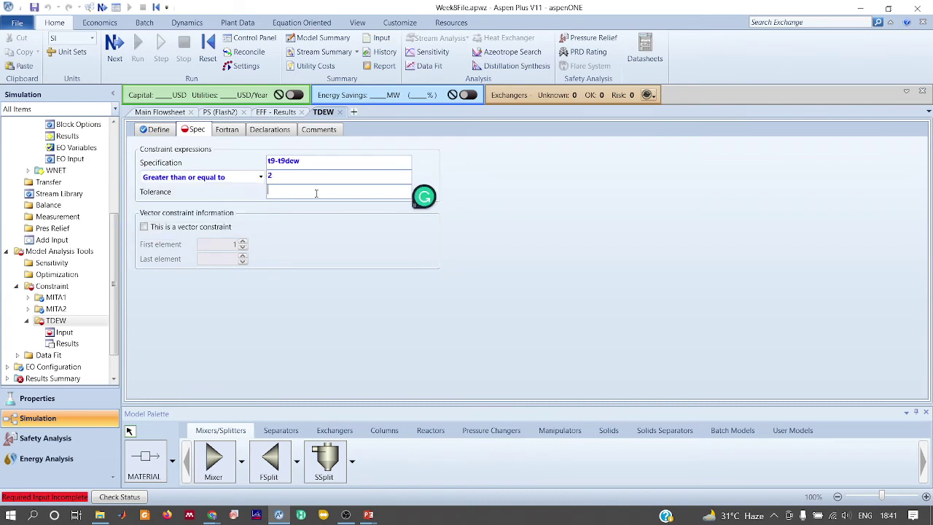
pyautogui.write('0.1')
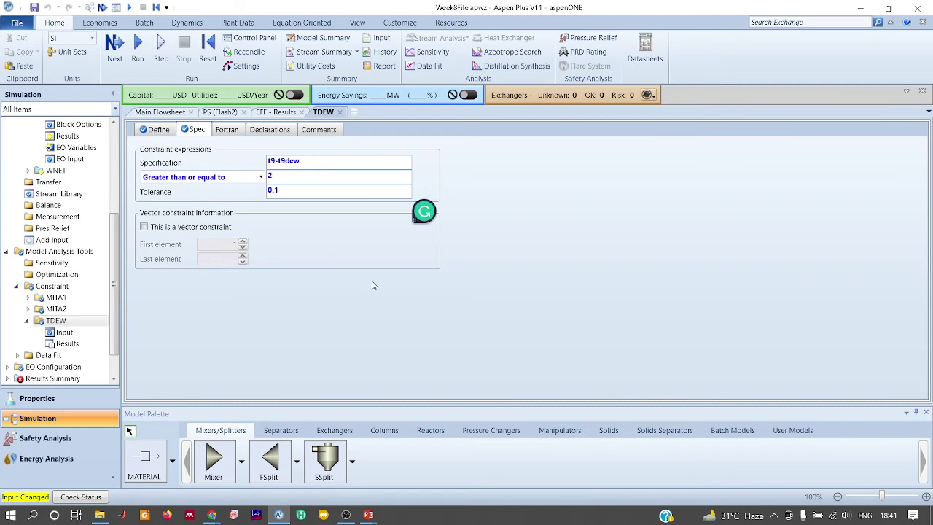
# Check stream 9 on the main flowsheet, collapse the TDEW entry, and create a new optimization with the default ID.
pyautogui.click(169, 115)
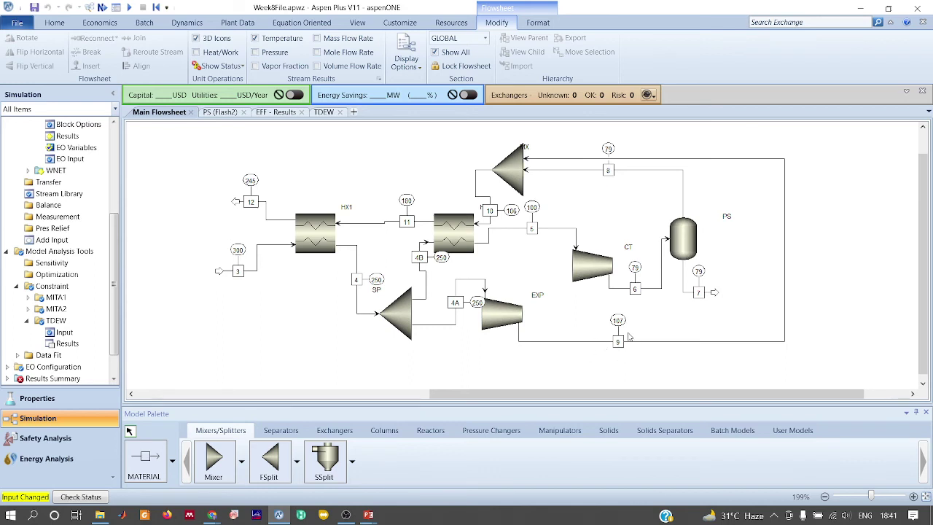
pyautogui.click(27, 321)
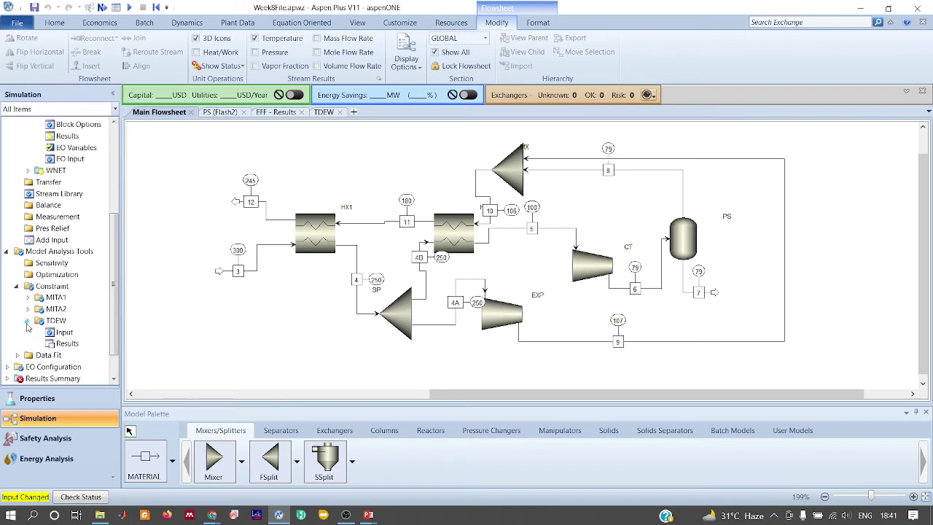
pyautogui.click(73, 276)
pyautogui.click(162, 142)
pyautogui.press('Return')
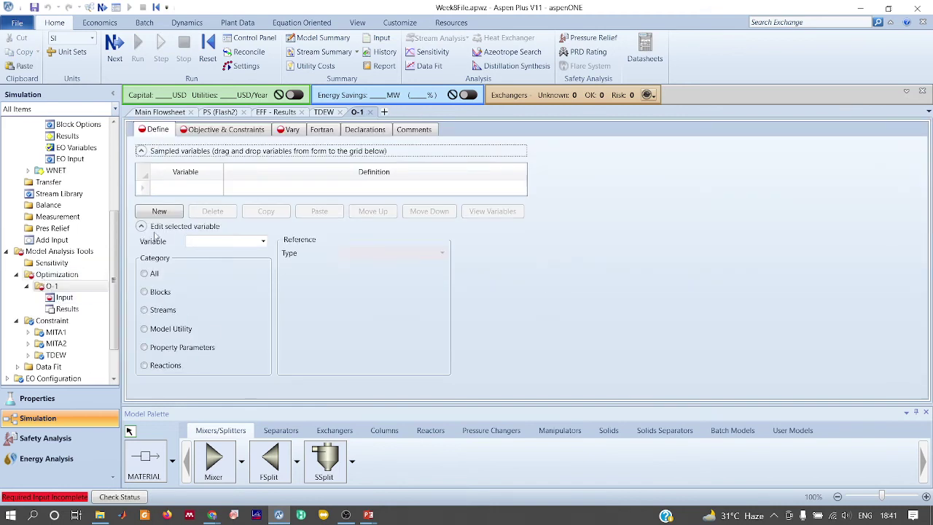
# Add the sampled variable EFF to the optimization and define it as model utility PARAMETER number 1.
pyautogui.click(164, 194)
pyautogui.write('EFF')
pyautogui.press('Return')
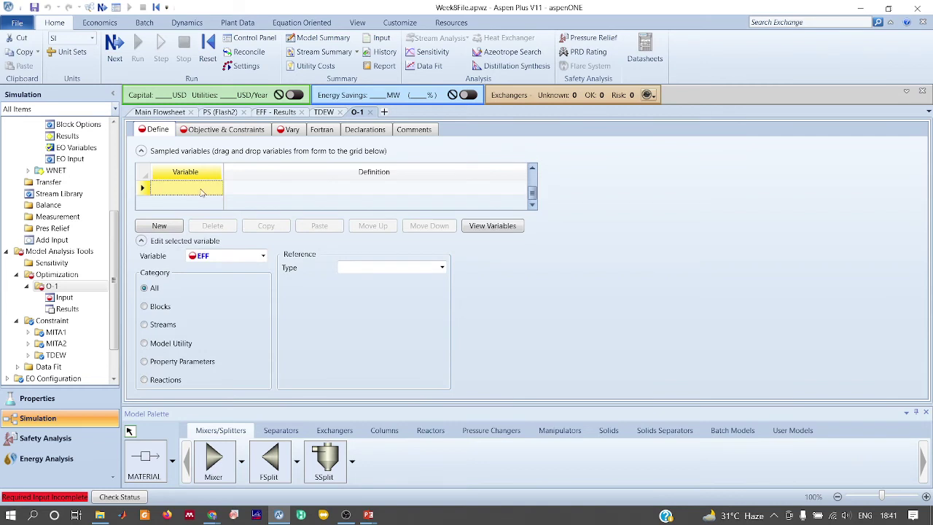
pyautogui.click(161, 344)
pyautogui.click(441, 267)
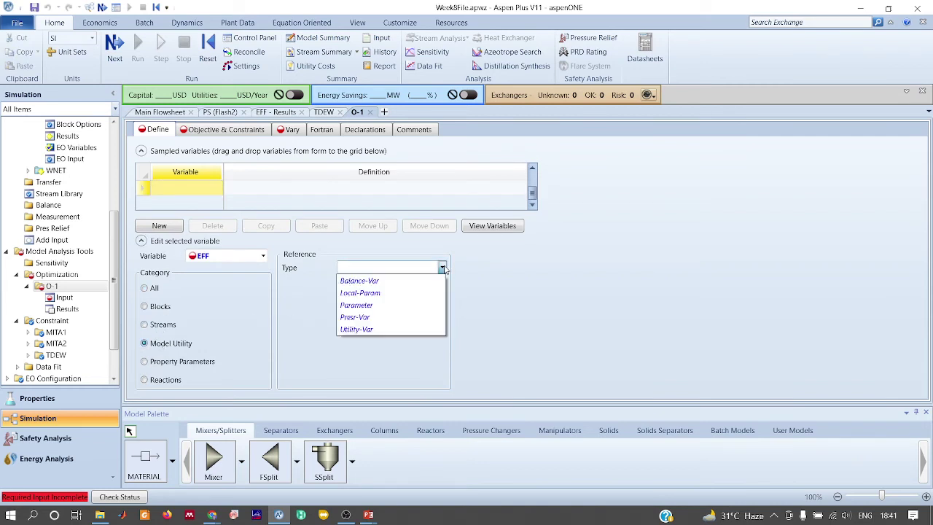
pyautogui.click(365, 305)
pyautogui.click(371, 284)
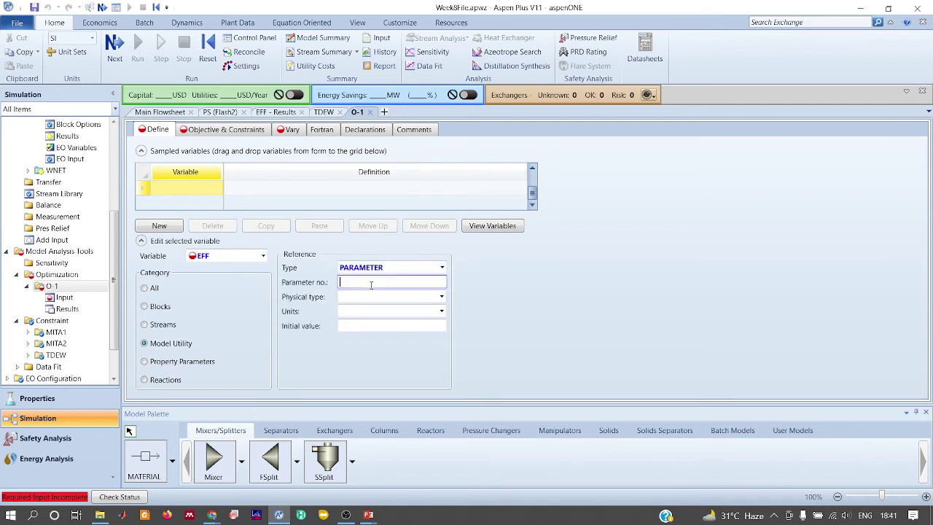
pyautogui.write('1')
# Set the optimization objective to maximize eff and select all constraints: MITA1, MITA2 and TDEW.
pyautogui.click(215, 131)
pyautogui.click(188, 177)
pyautogui.write('eff')
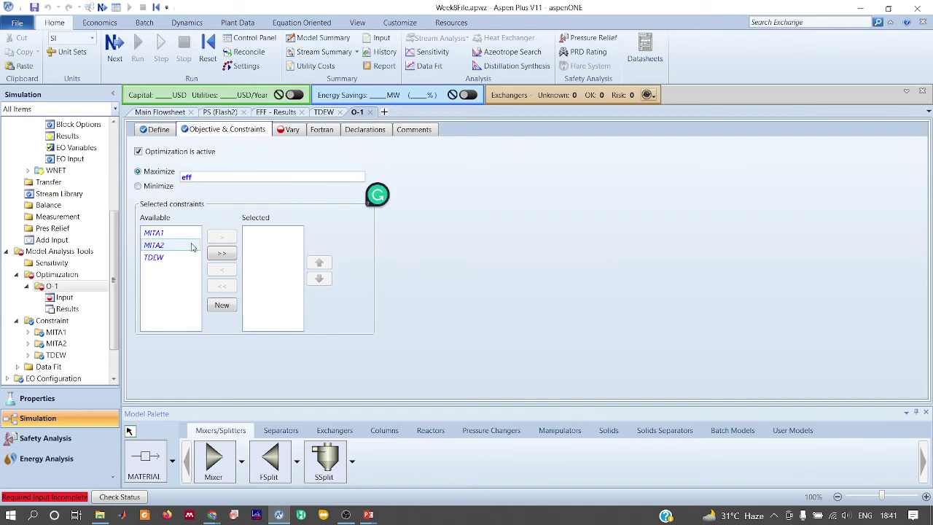
pyautogui.click(223, 254)
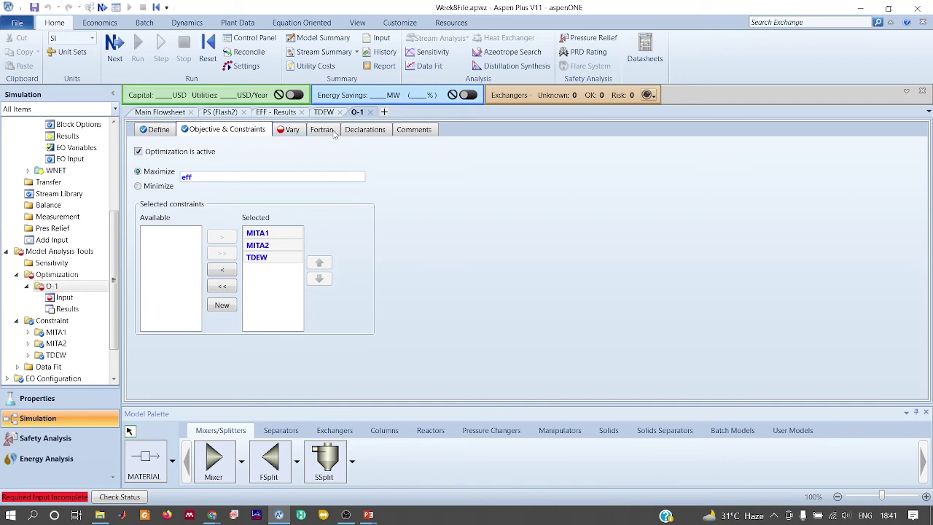
# Review the optimization variables on the Tutorial - 8 slide, switch back to Aspen Plus, and reset the simulation results.
pyautogui.click(287, 130)
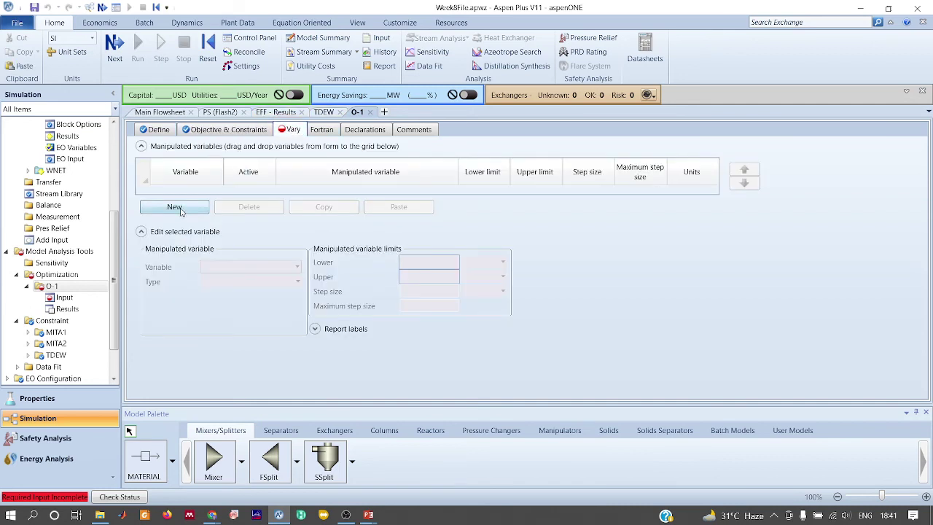
pyautogui.hotkey('alt', 'Tab')
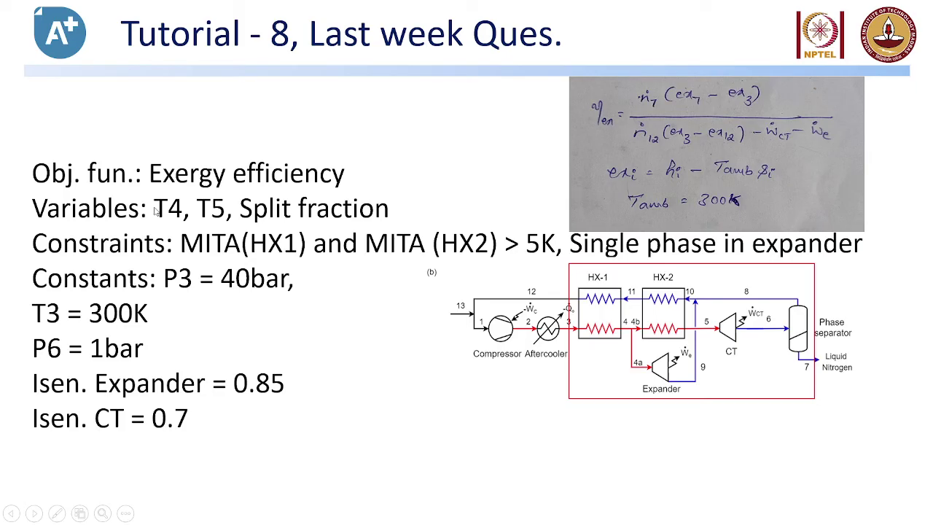
pyautogui.hotkey('alt', 'Tab')
pyautogui.click(151, 113)
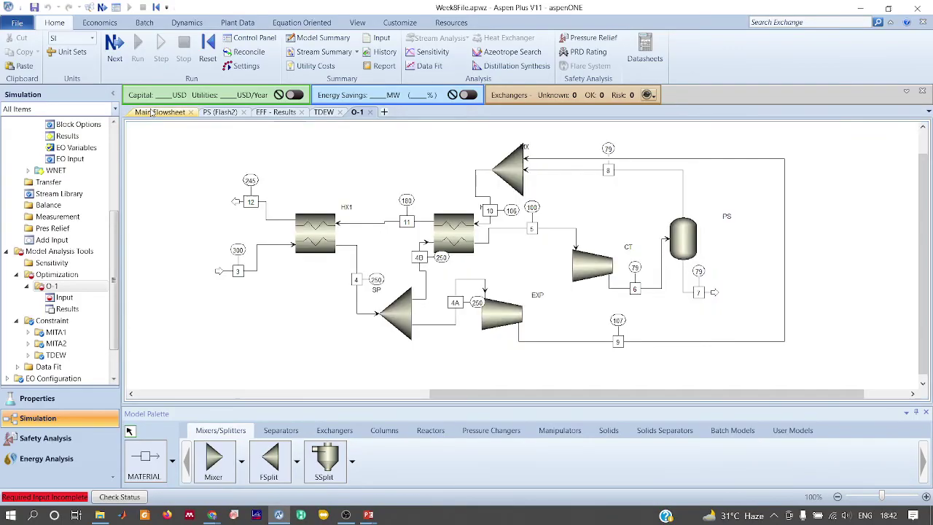
pyautogui.click(156, 7)
pyautogui.press('Return')
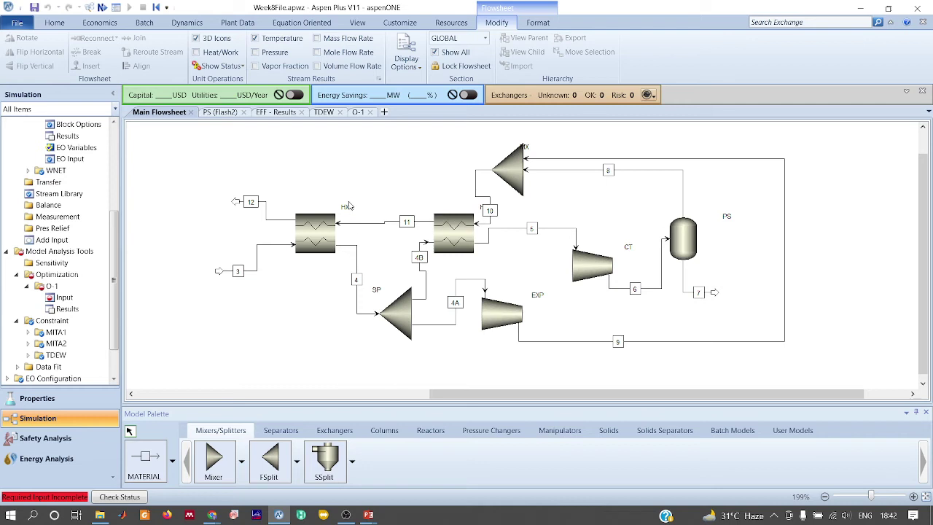
# Add three manipulated variables to optimization O-1.
pyautogui.click(357, 111)
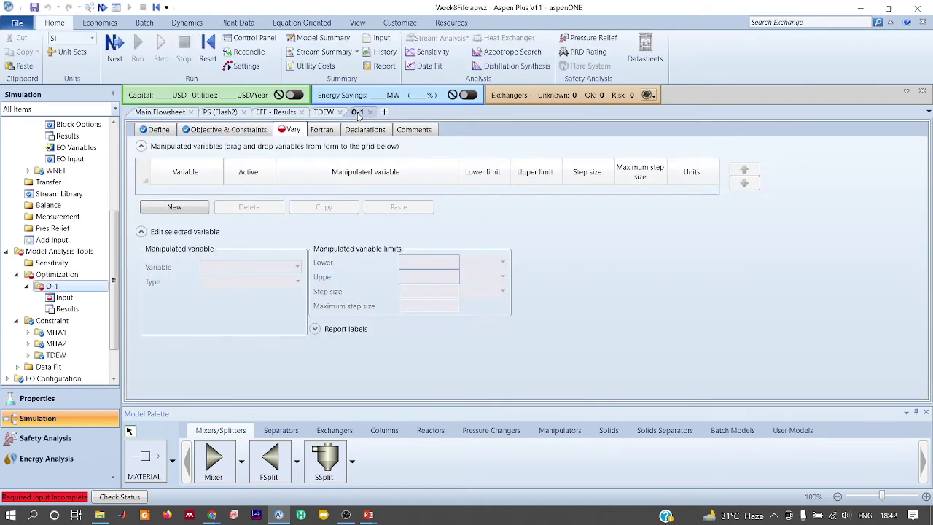
pyautogui.click(197, 209)
pyautogui.click(196, 218)
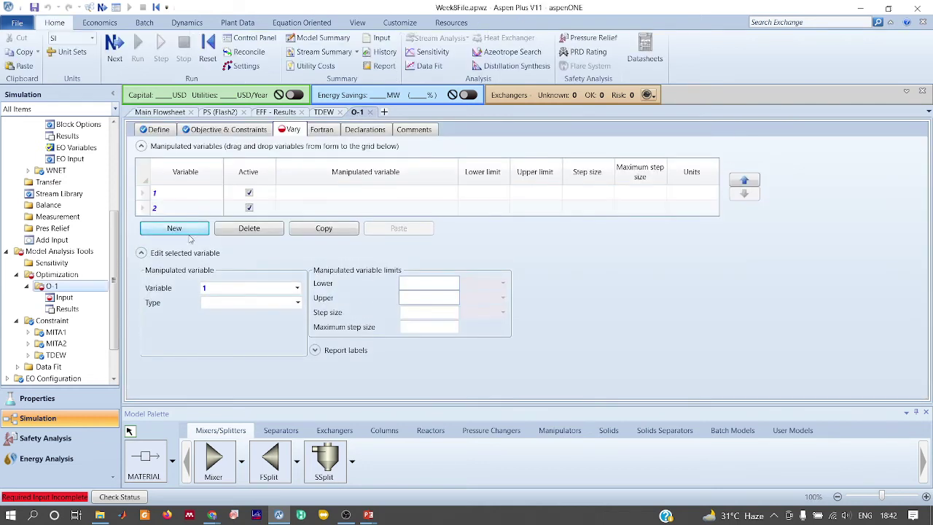
pyautogui.click(191, 232)
# Define manipulated variable 1 as Block-Var HOT-TEMP of block HX1, with stream 3 as ID1.
pyautogui.click(297, 318)
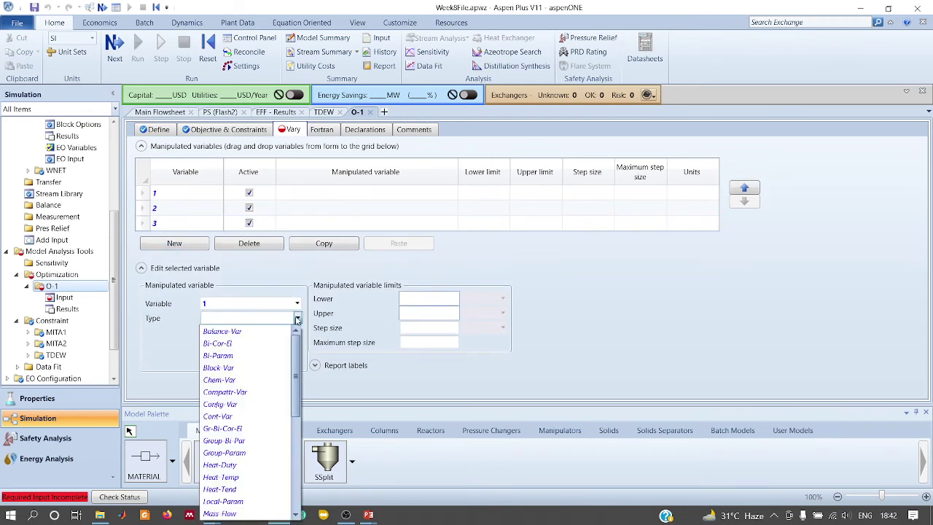
pyautogui.click(241, 367)
pyautogui.click(298, 333)
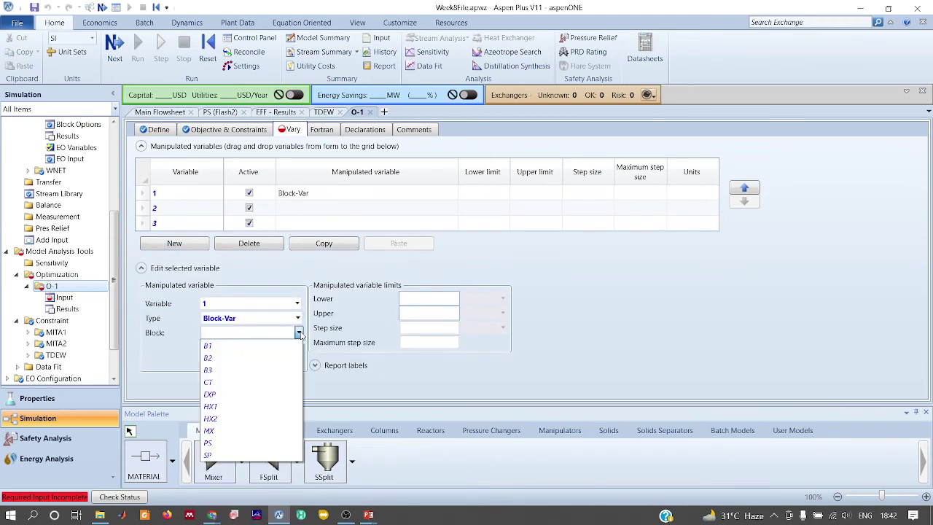
pyautogui.click(211, 406)
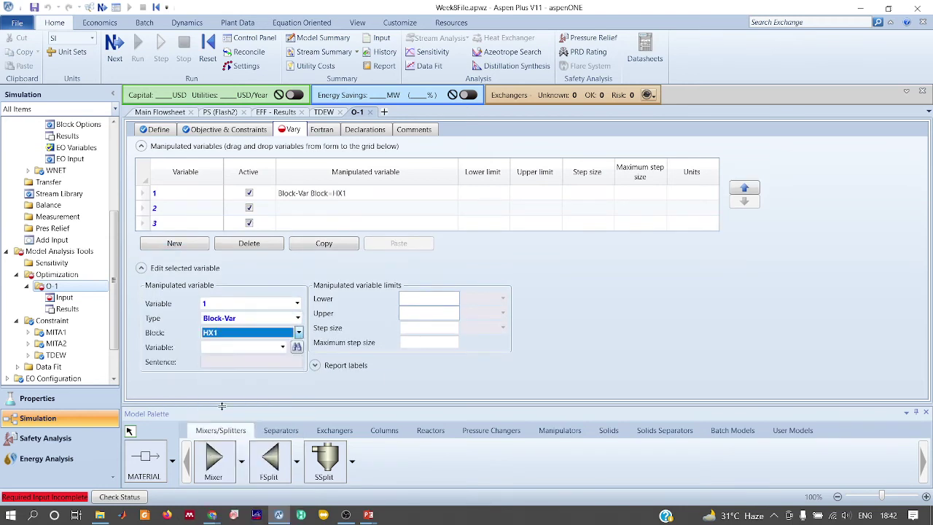
pyautogui.click(282, 347)
pyautogui.scroll(-3, 251, 299)
pyautogui.scroll(1, 252, 299)
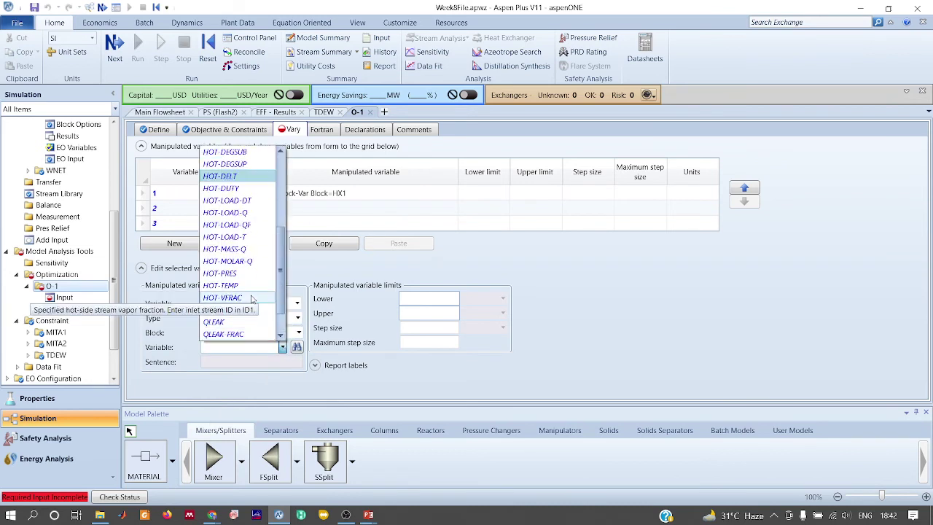
pyautogui.click(230, 285)
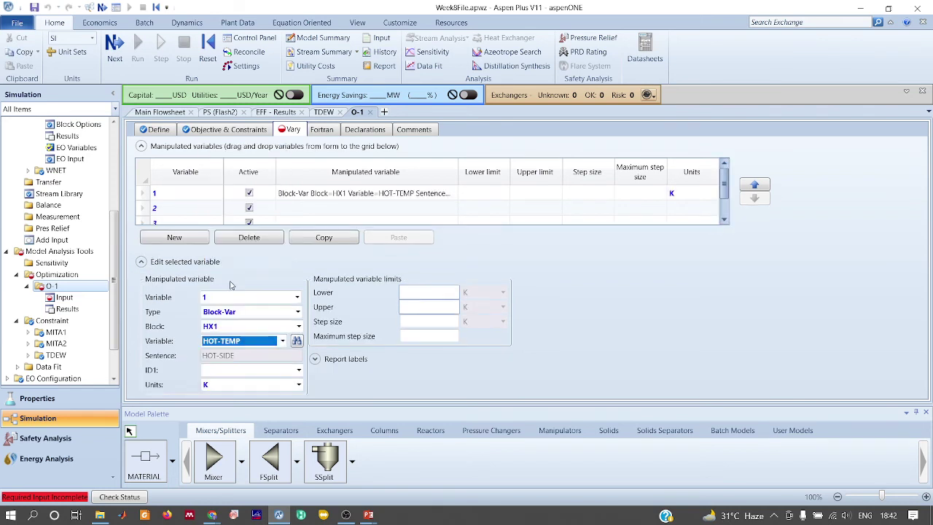
pyautogui.click(299, 370)
pyautogui.click(219, 384)
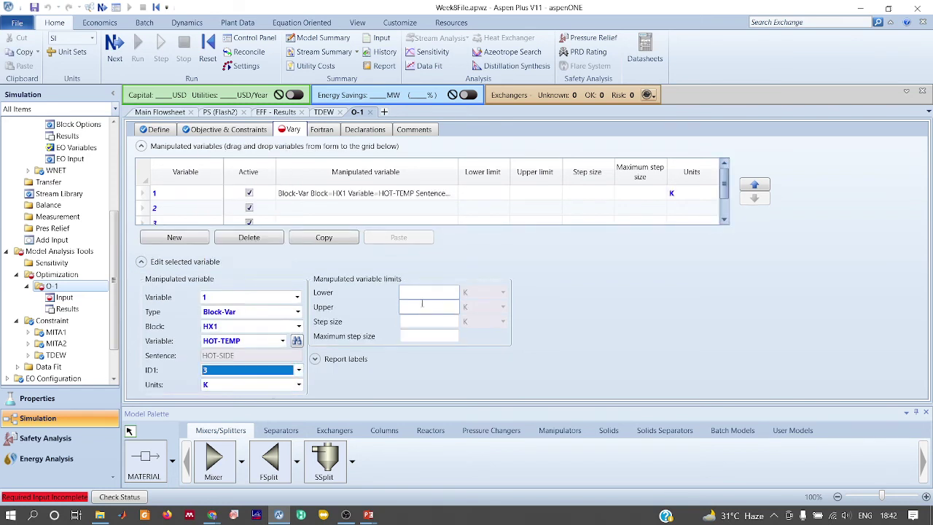
# Set the limits of manipulated variable 1 to 200 K lower and 280 K upper.
pyautogui.click(426, 292)
pyautogui.write('200')
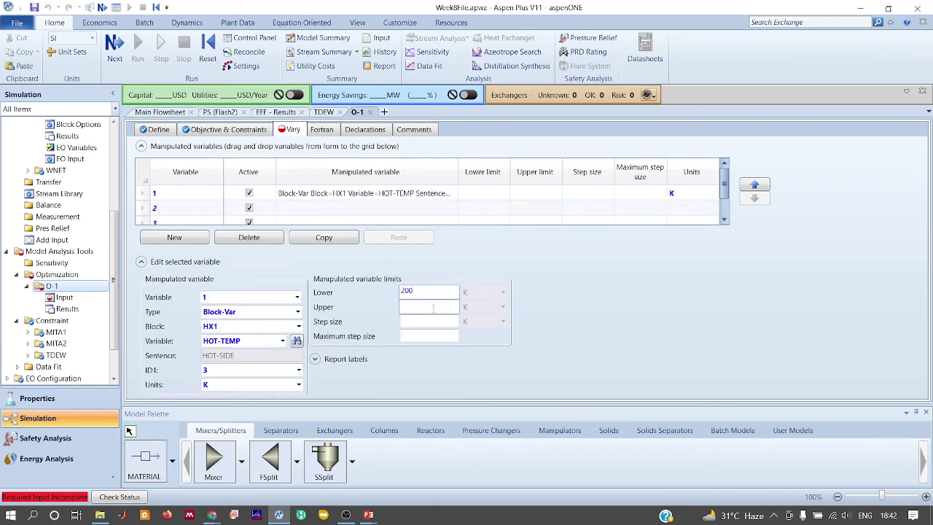
pyautogui.click(433, 309)
pyautogui.write('280')
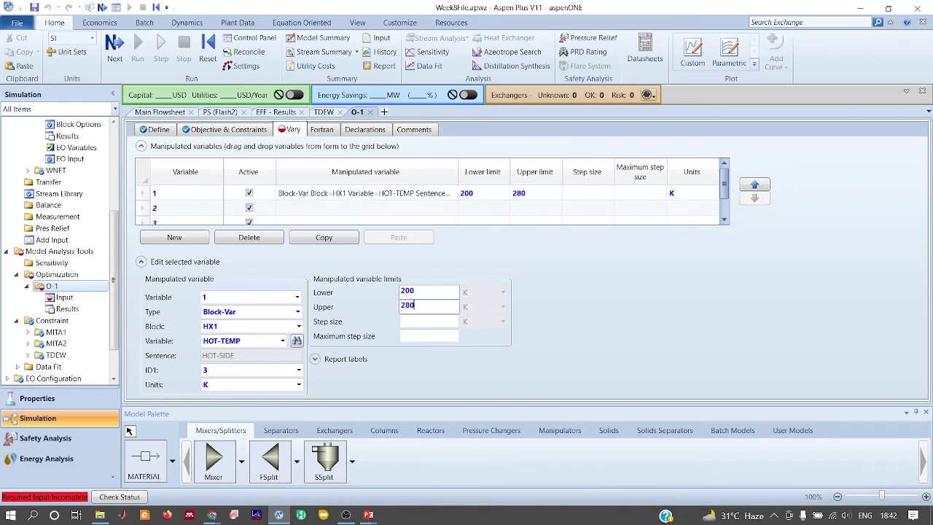
# Define manipulated variable 2 as Block-Var HOT-TEMP of block HX2, with stream 4B as ID1.
pyautogui.click(423, 210)
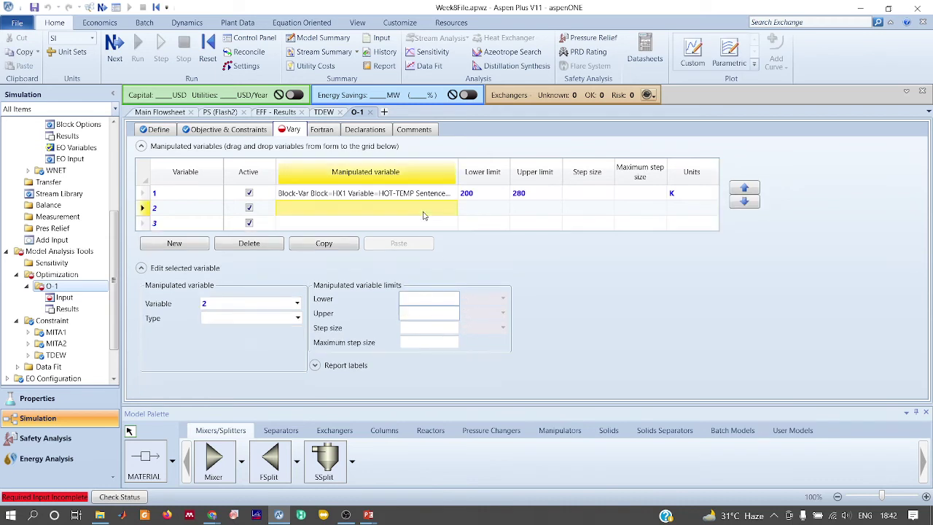
pyautogui.click(298, 319)
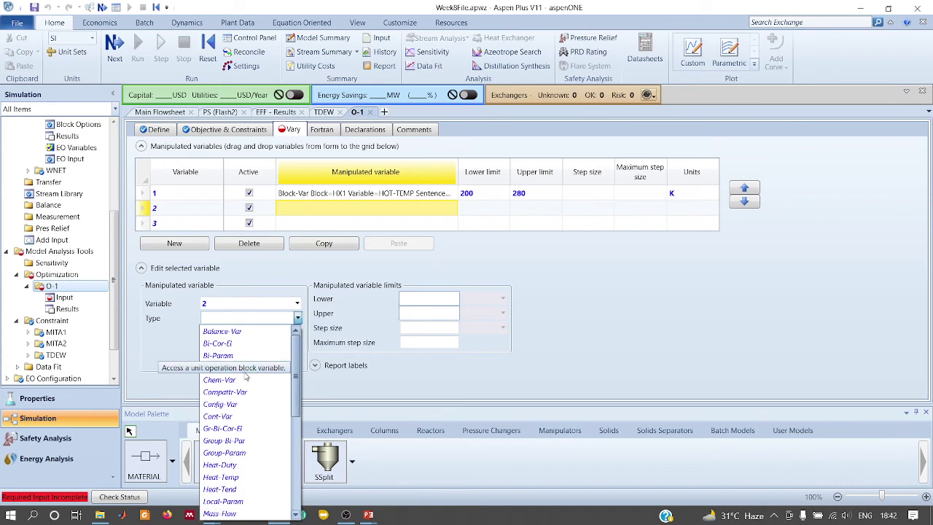
pyautogui.click(218, 367)
pyautogui.click(298, 332)
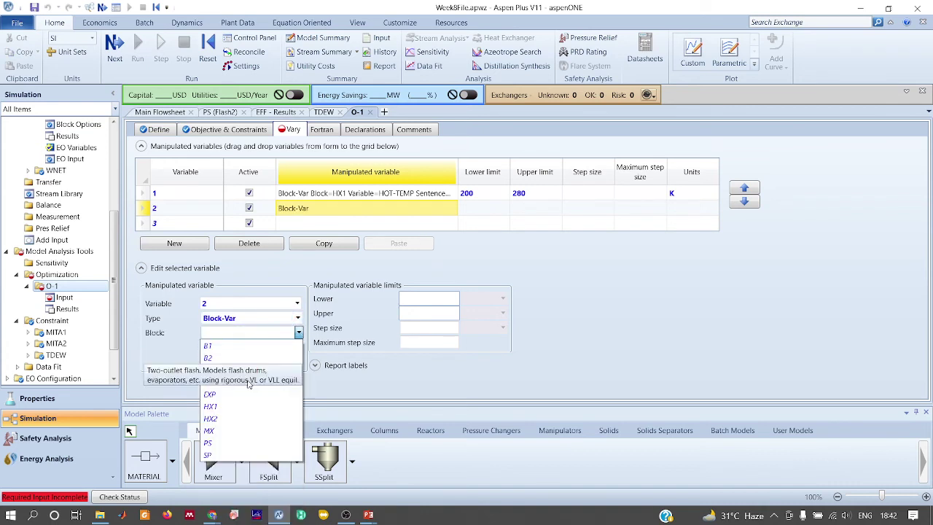
pyautogui.click(222, 420)
pyautogui.click(282, 347)
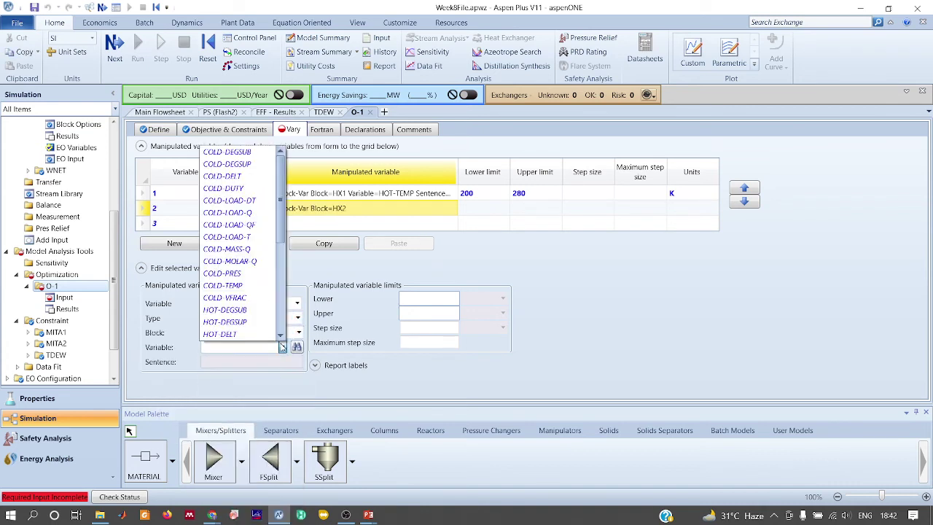
pyautogui.scroll(-3, 264, 321)
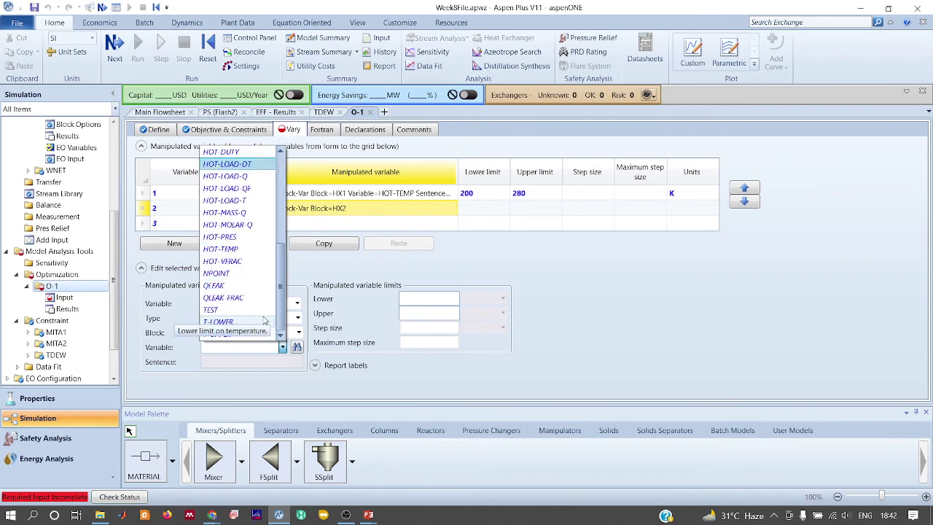
pyautogui.click(227, 255)
pyautogui.click(298, 370)
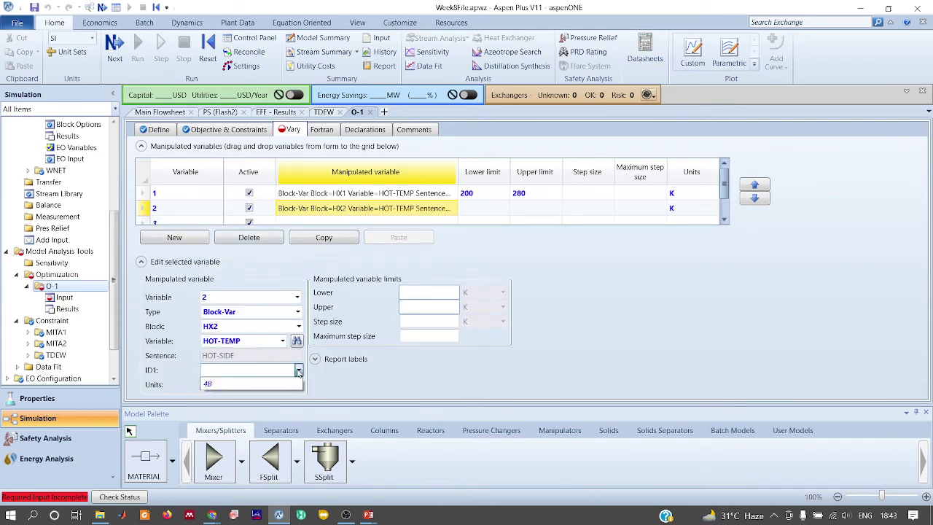
pyautogui.click(271, 381)
# Set the limits of manipulated variable 2 to 90 K lower and 140 K upper.
pyautogui.click(422, 296)
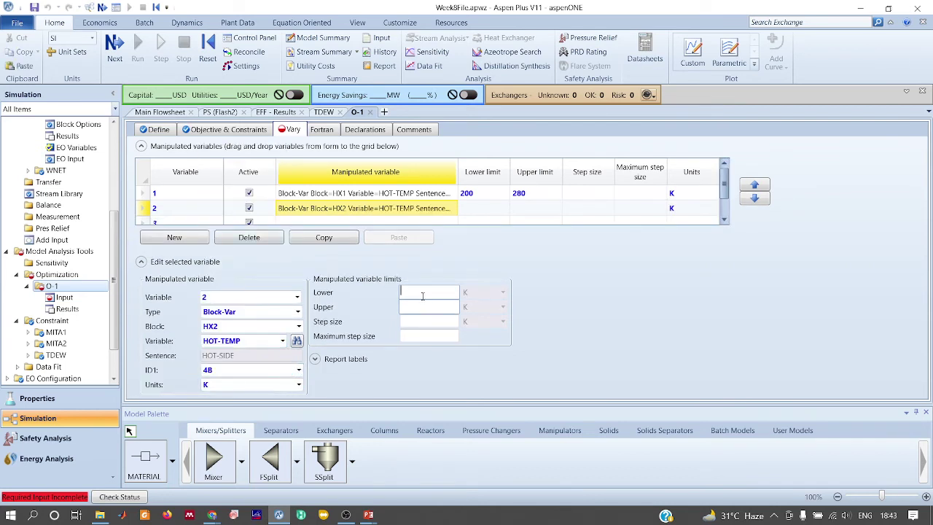
pyautogui.click(430, 306)
pyautogui.write('140')
# Set manipulated variable 3 to type Block-Var and assign it to block SP.
pyautogui.click(296, 297)
pyautogui.click(225, 334)
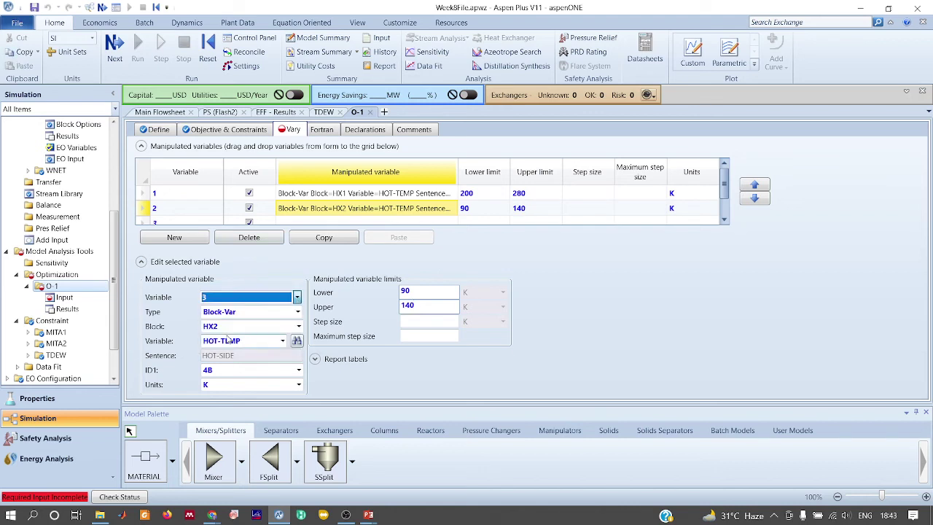
pyautogui.click(297, 318)
pyautogui.click(239, 368)
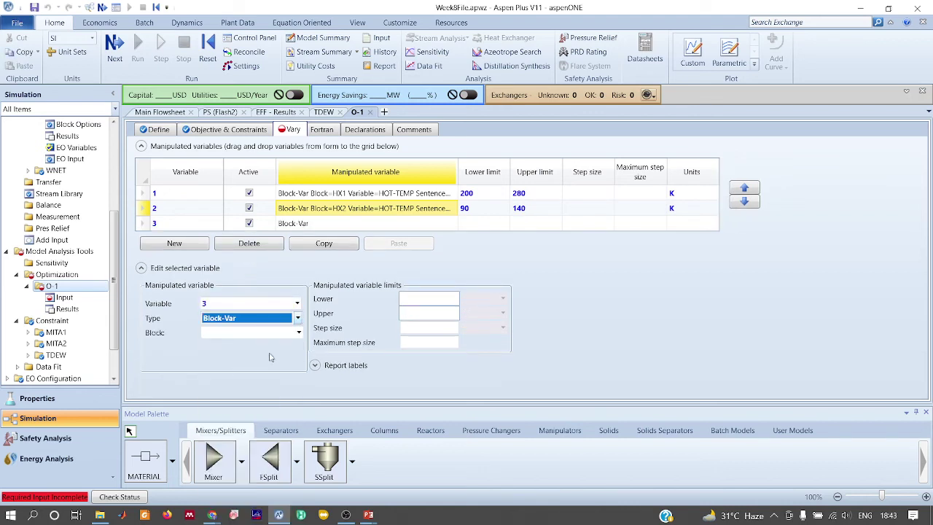
pyautogui.click(298, 332)
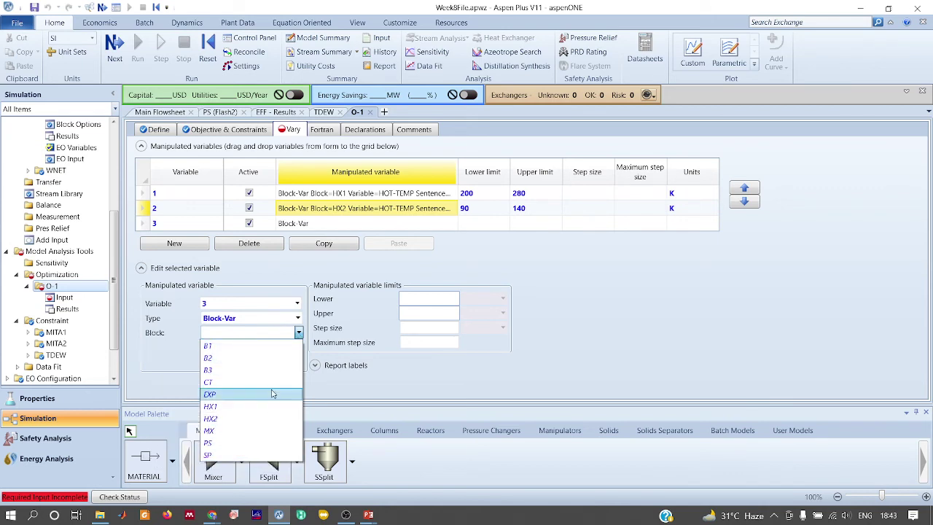
pyautogui.click(226, 454)
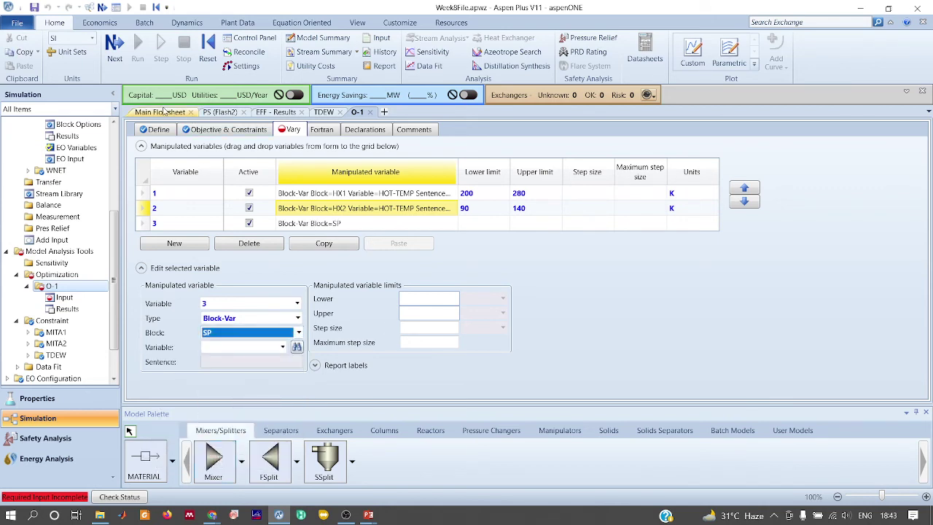
# Check on splitter SP which outlet stream has its split fraction specified, and return to optimization O-1.
pyautogui.click(159, 112)
pyautogui.click(407, 311)
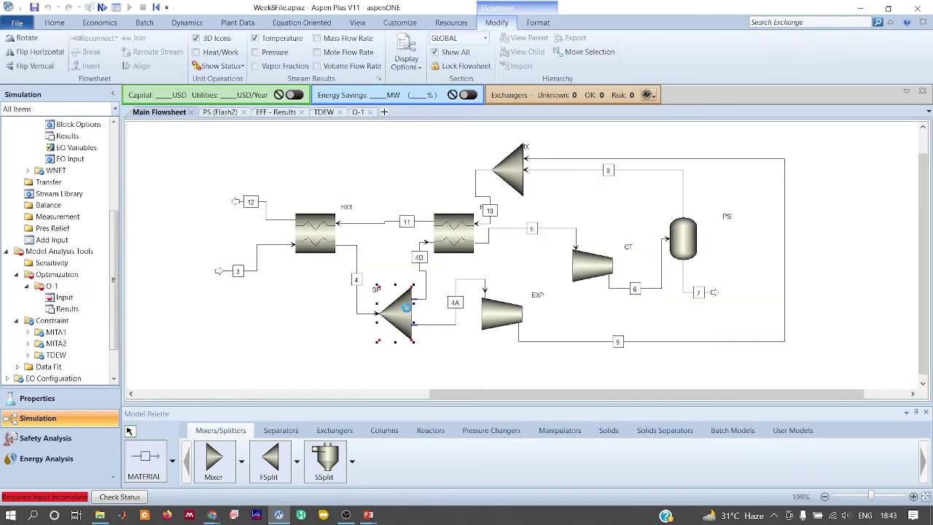
pyautogui.doubleClick(408, 310)
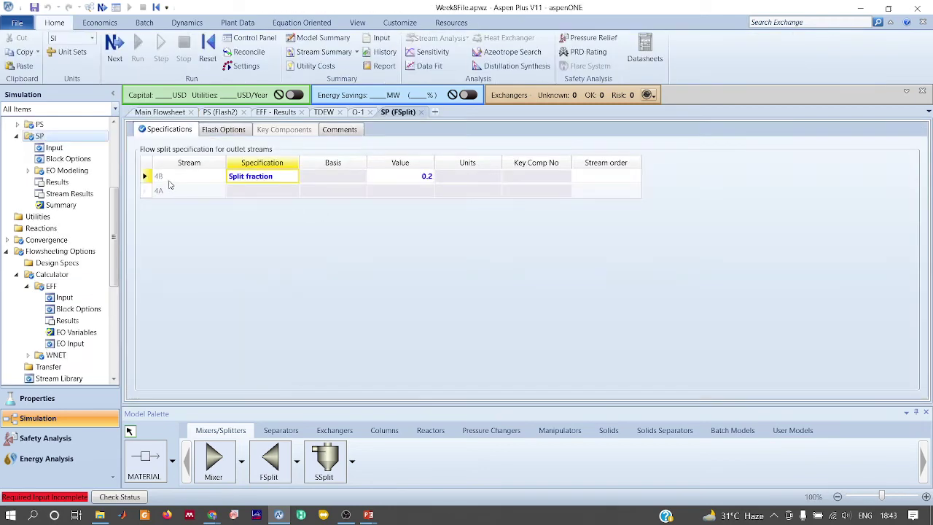
pyautogui.click(358, 112)
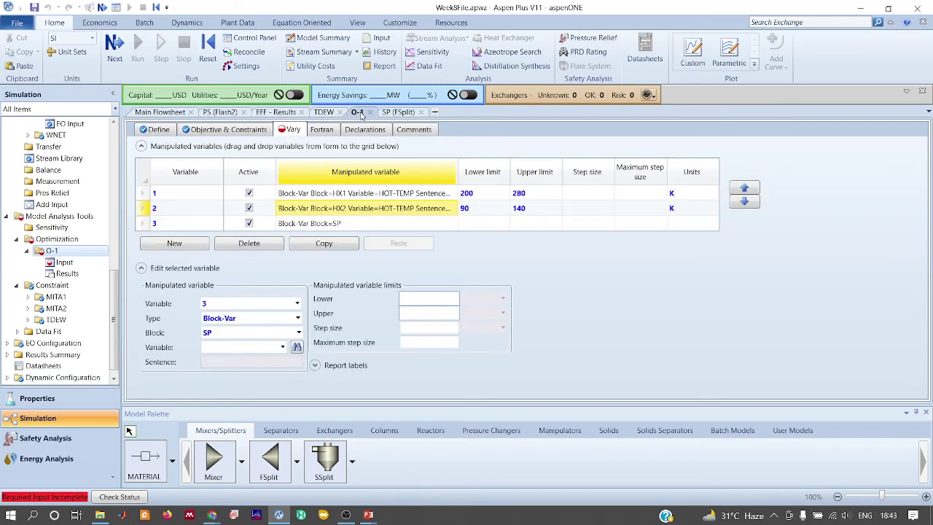
# Complete manipulated variable 3 with FLOW/FRAC for stream 4B, limited between 0.1 and 0.9.
pyautogui.click(282, 346)
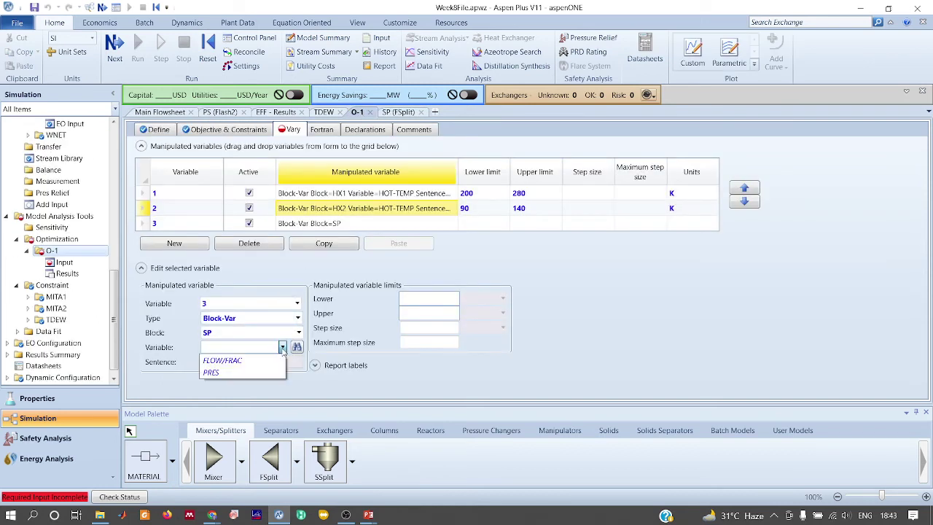
pyautogui.click(234, 358)
pyautogui.click(299, 376)
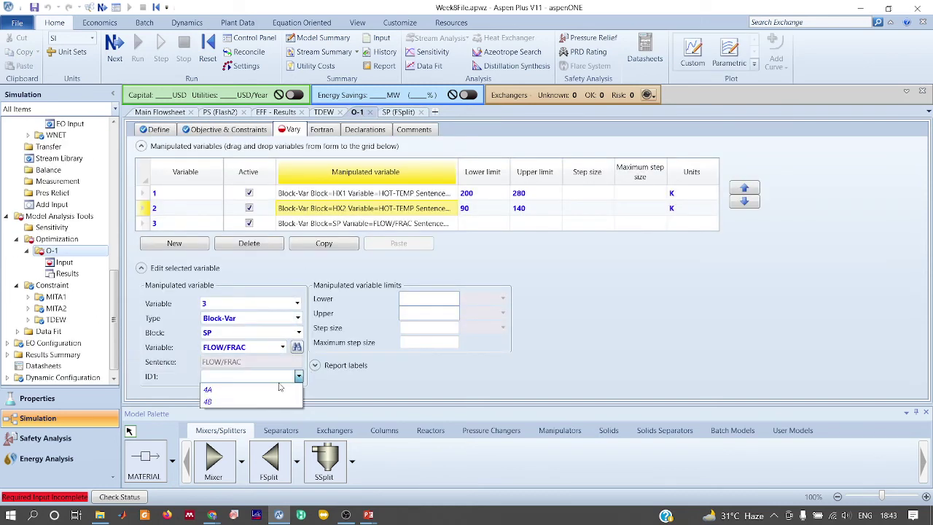
pyautogui.click(234, 400)
pyautogui.click(442, 298)
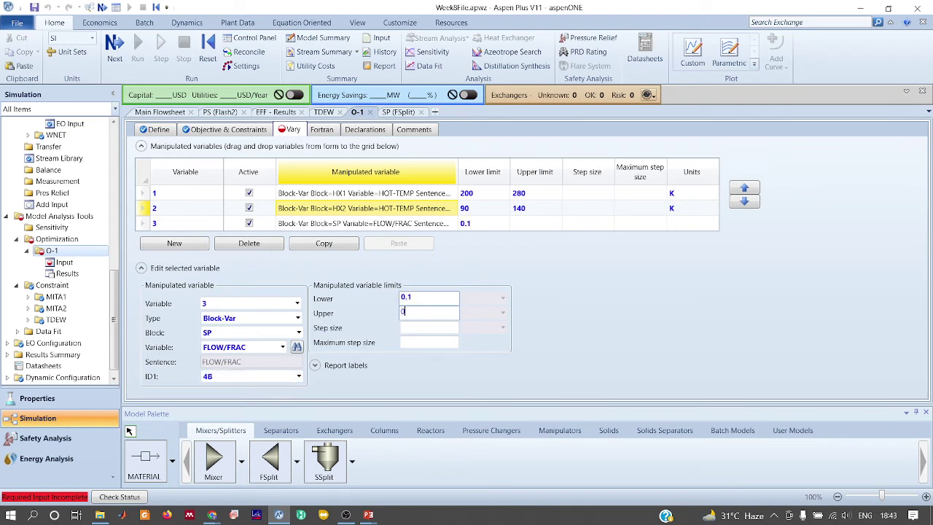
pyautogui.press('Return')
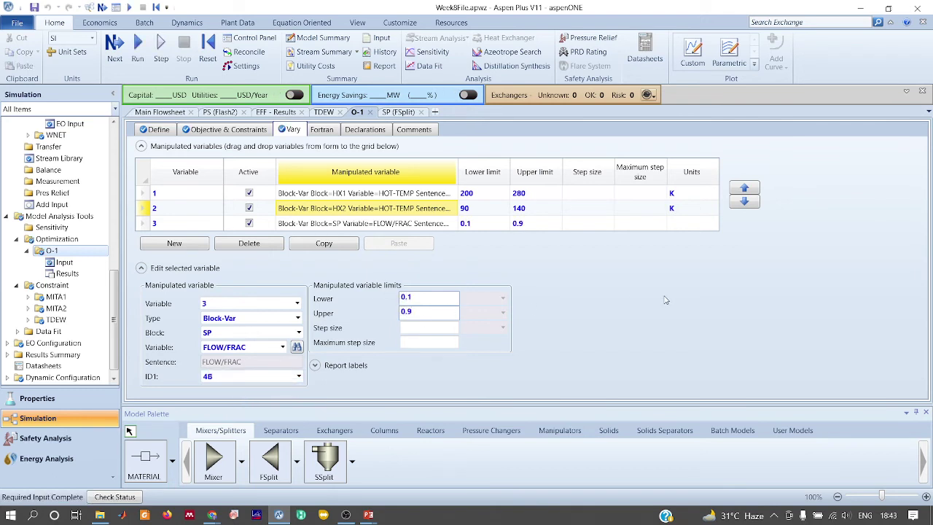
# Switch to the Google Meet call to check the participants and in-call messages, and return to Aspen Plus.
pyautogui.hotkey('alt', 'Tab')
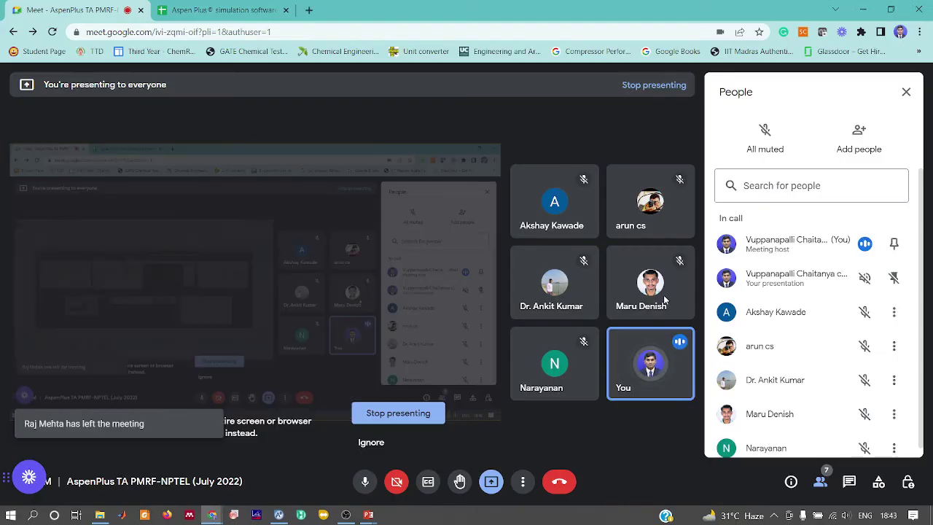
pyautogui.scroll(-1, 778, 347)
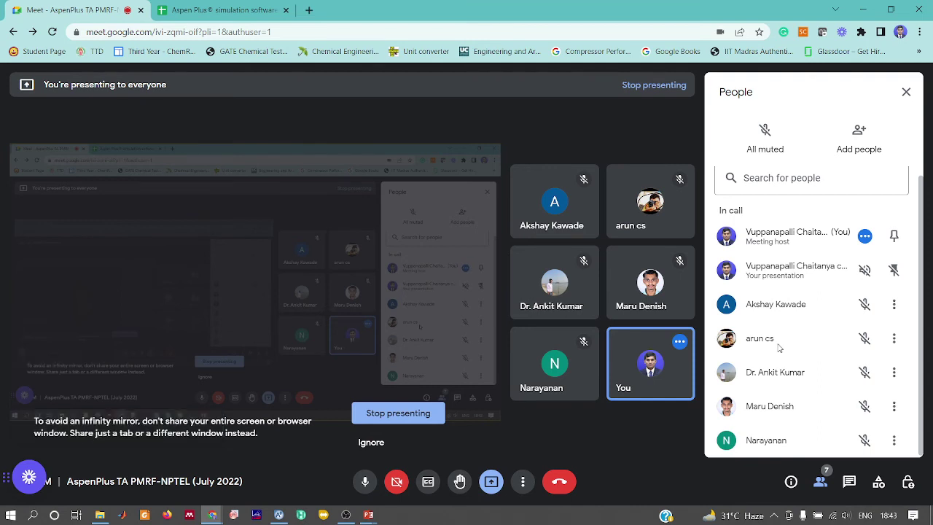
pyautogui.click(848, 481)
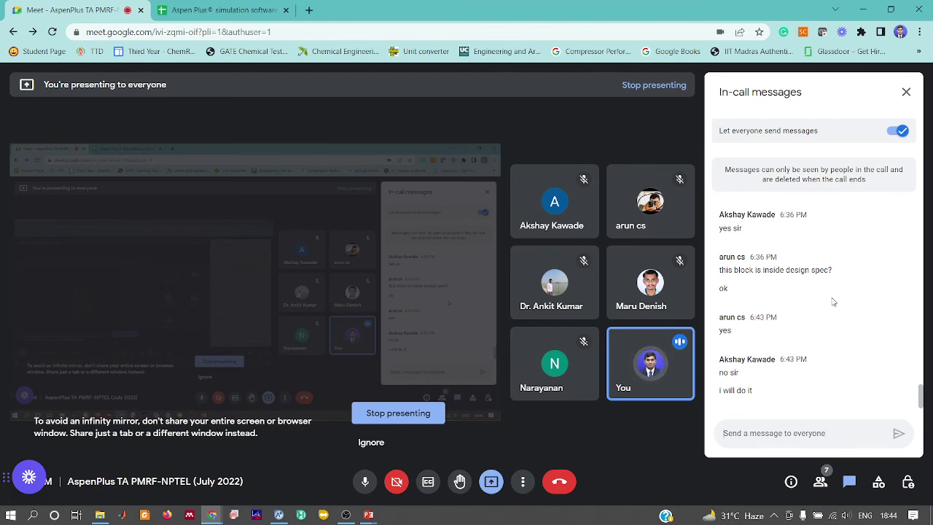
pyautogui.hotkey('alt', 'Tab')
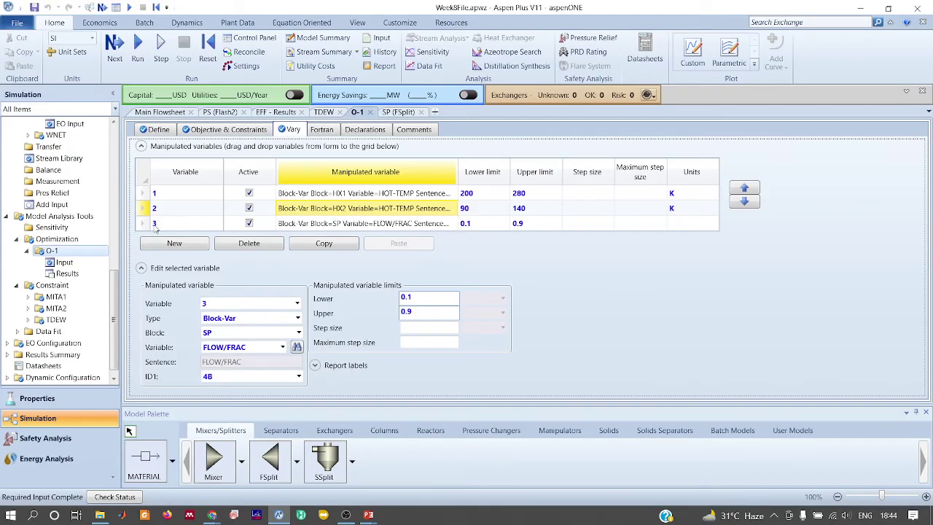
# Close every open form except the main flowsheet.
pyautogui.rightClick(148, 111)
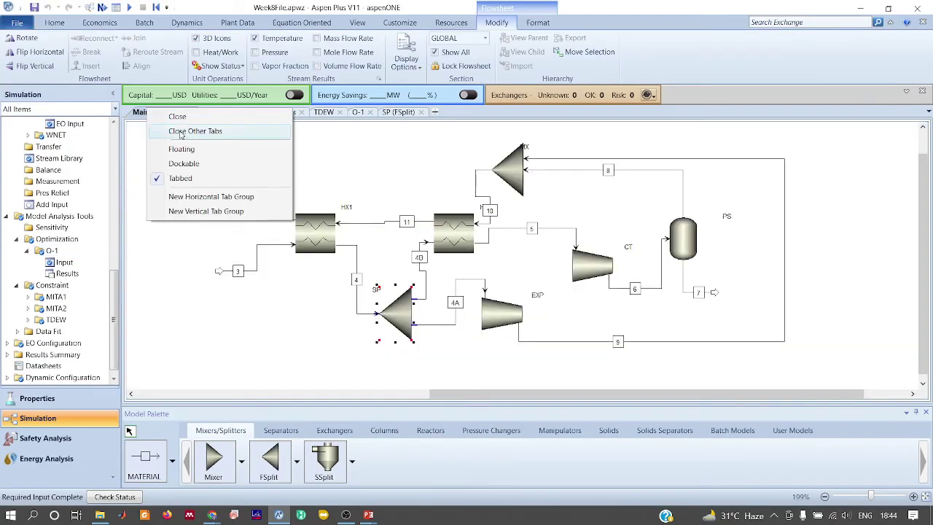
pyautogui.press('Escape')
pyautogui.click(184, 138)
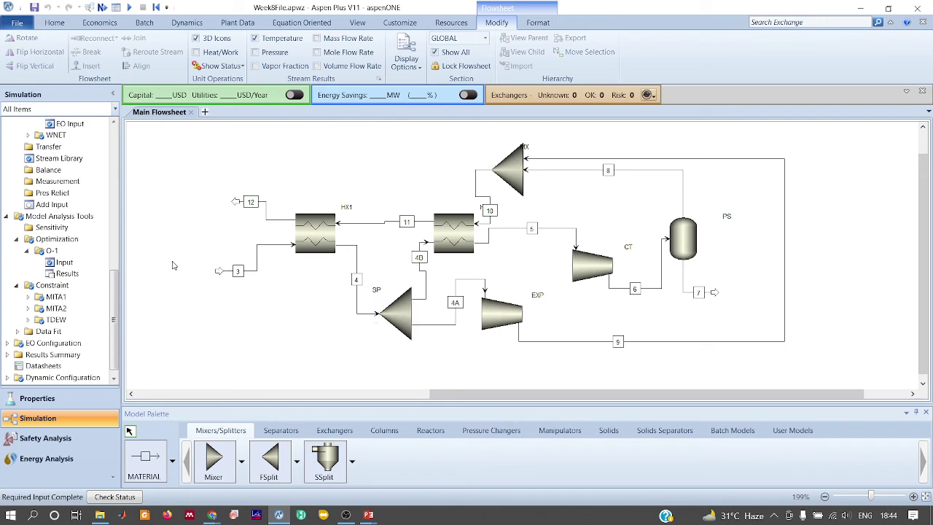
# Run the simulation with the optimization and open the results summary of O-1.
pyautogui.click(130, 7)
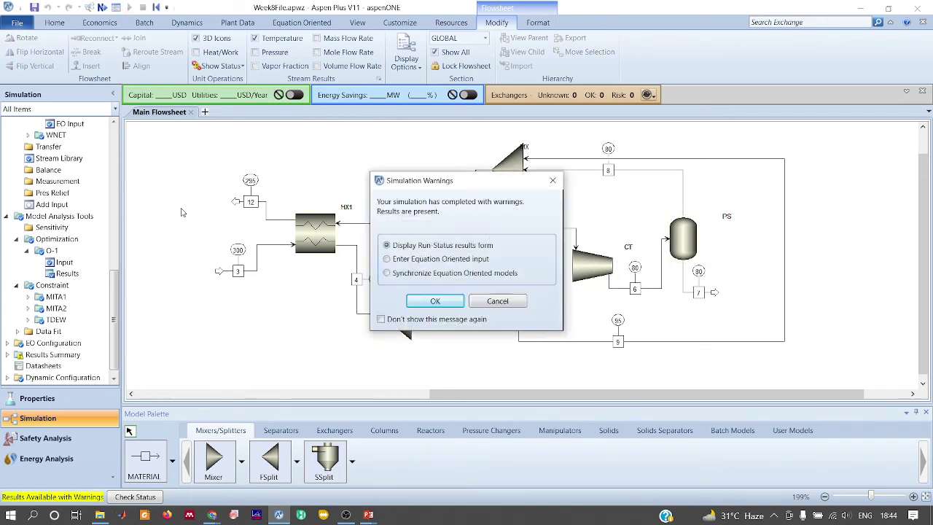
pyautogui.click(558, 180)
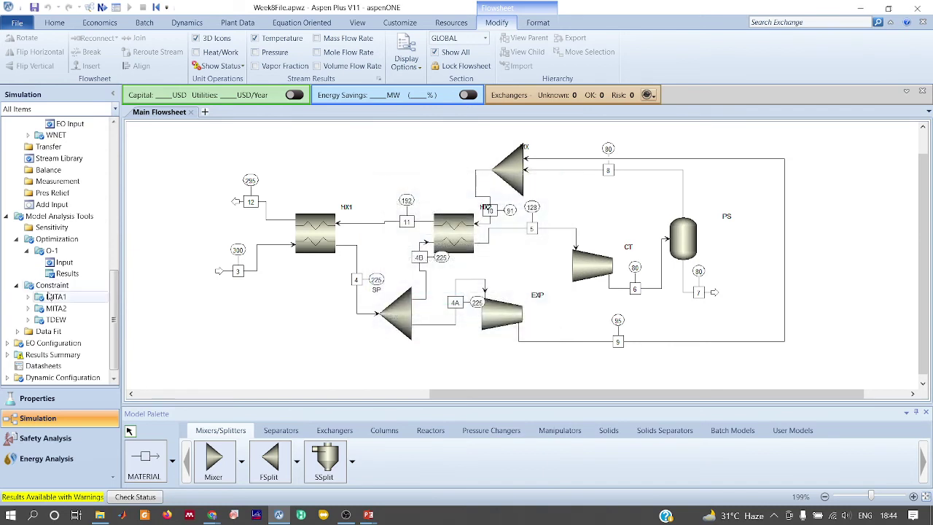
pyautogui.click(58, 273)
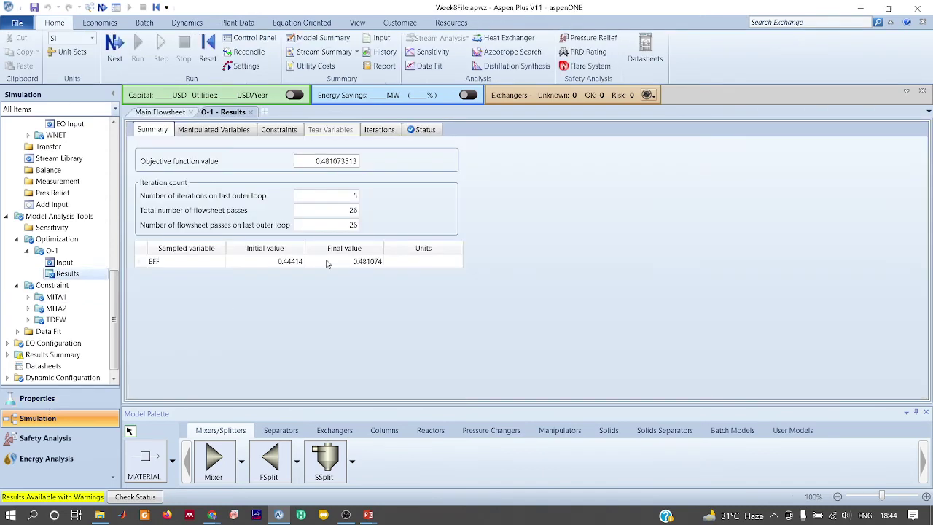
# Examine the constraint and manipulated-variable results of O-1, and check the Google Meet messages before returning to Aspen Plus.
pyautogui.click(269, 132)
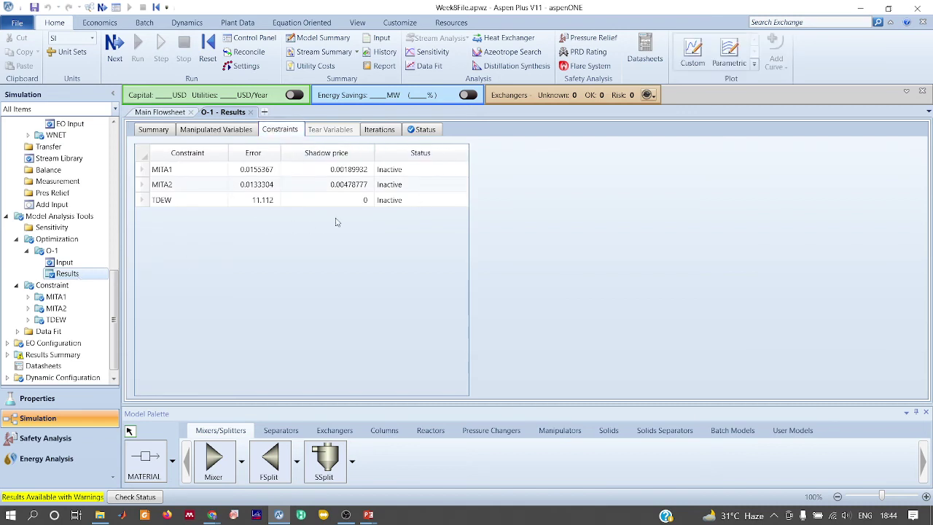
pyautogui.click(211, 130)
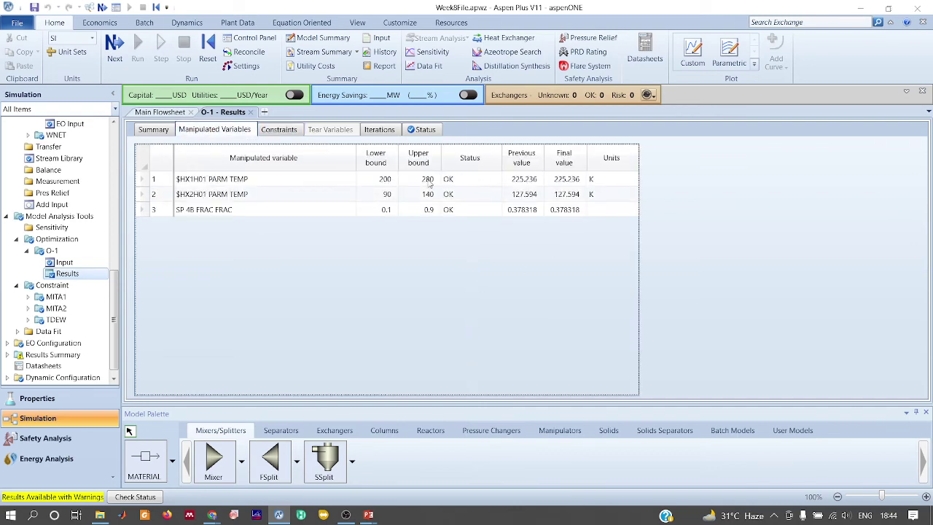
pyautogui.hotkey('alt', 'Tab')
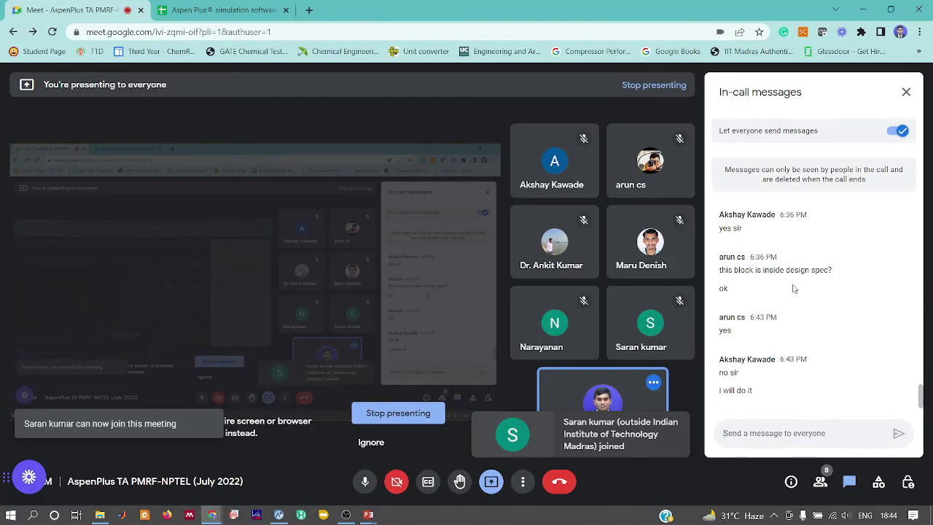
pyautogui.hotkey('alt', 'Tab')
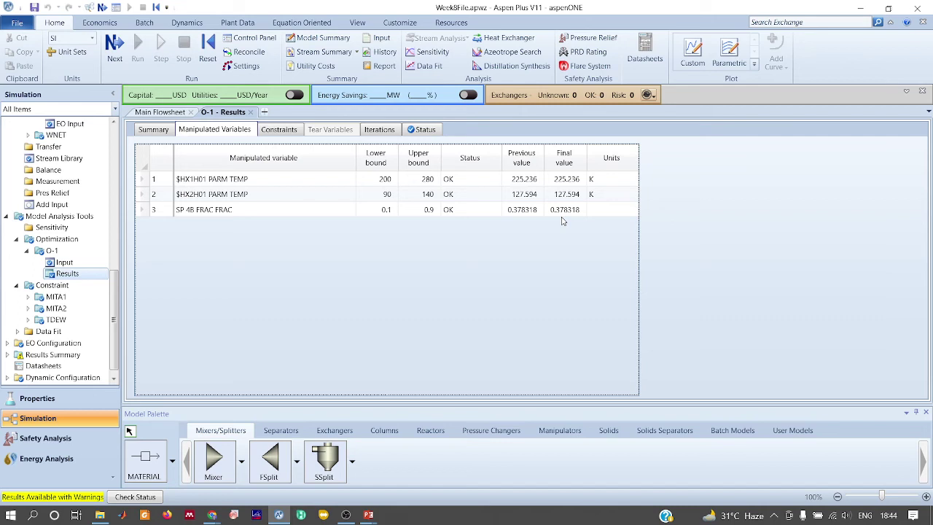
# Reconcile the simulation inputs with the optimized results and reset the simulation.
pyautogui.click(248, 52)
pyautogui.press('Return')
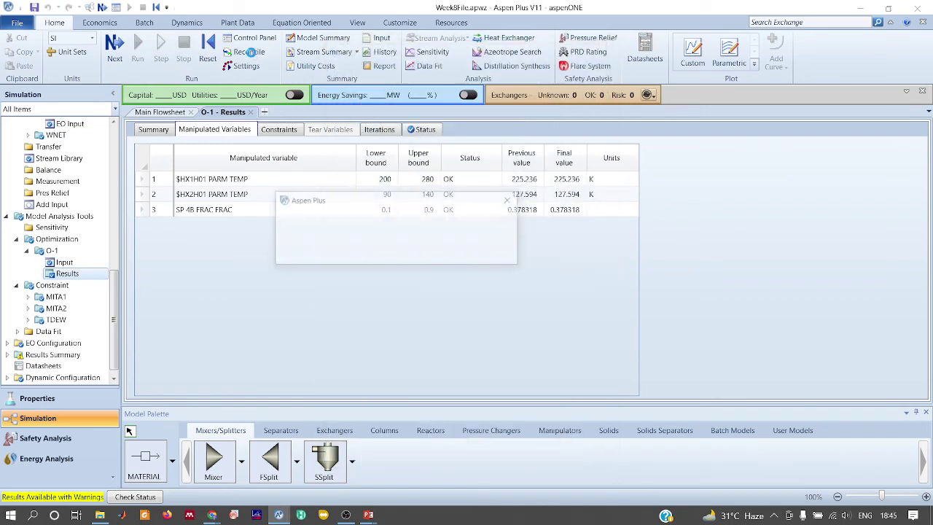
pyautogui.press('Return')
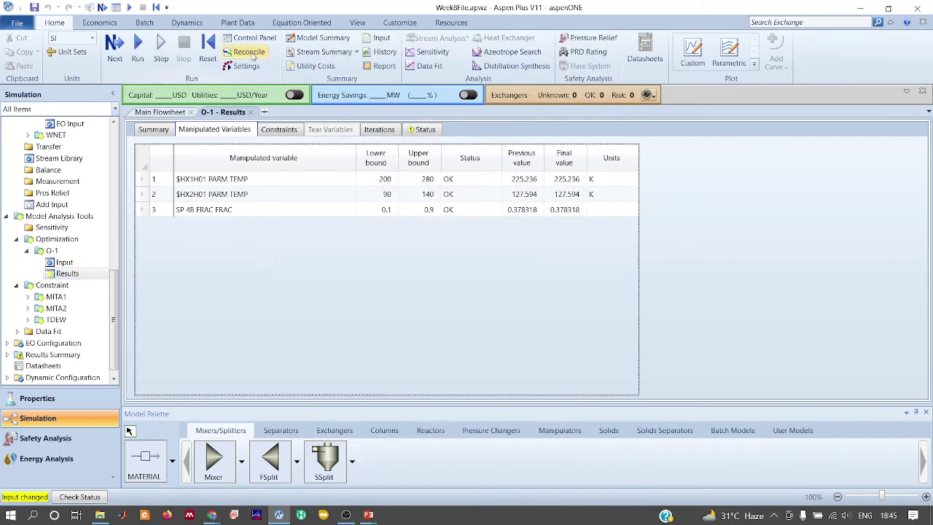
pyautogui.click(207, 59)
pyautogui.press('Return')
pyautogui.press('Return')
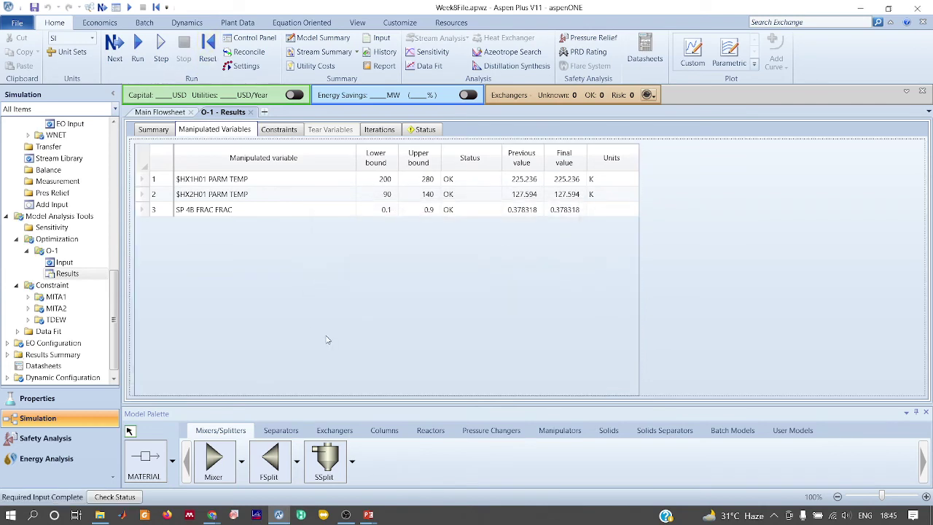
# Deactivate optimization O-1, rerun the simulation from the main flowsheet, and dismiss the completion dialog.
pyautogui.rightClick(62, 257)
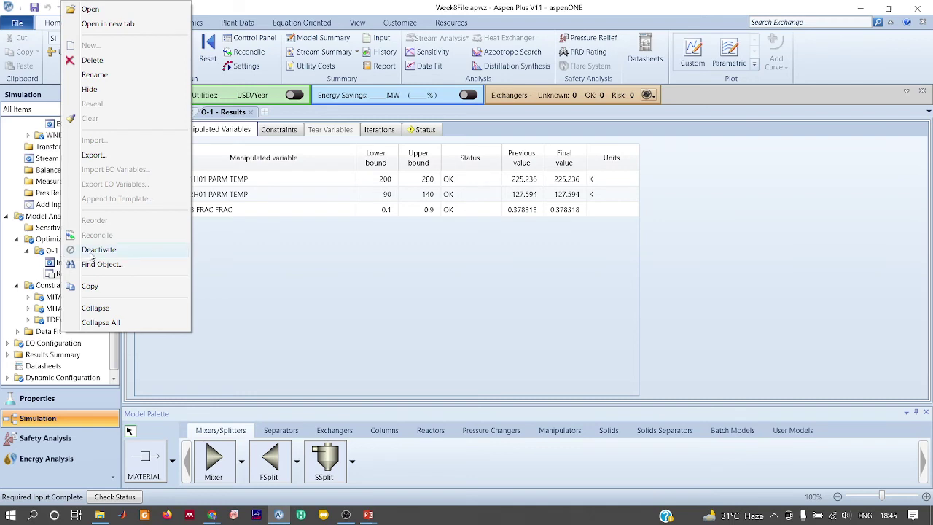
pyautogui.click(91, 251)
pyautogui.click(145, 115)
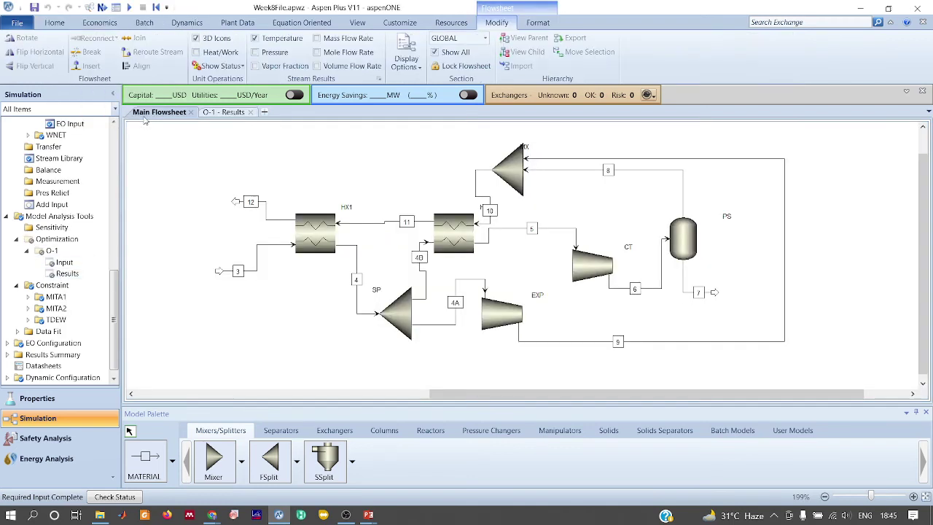
pyautogui.click(129, 7)
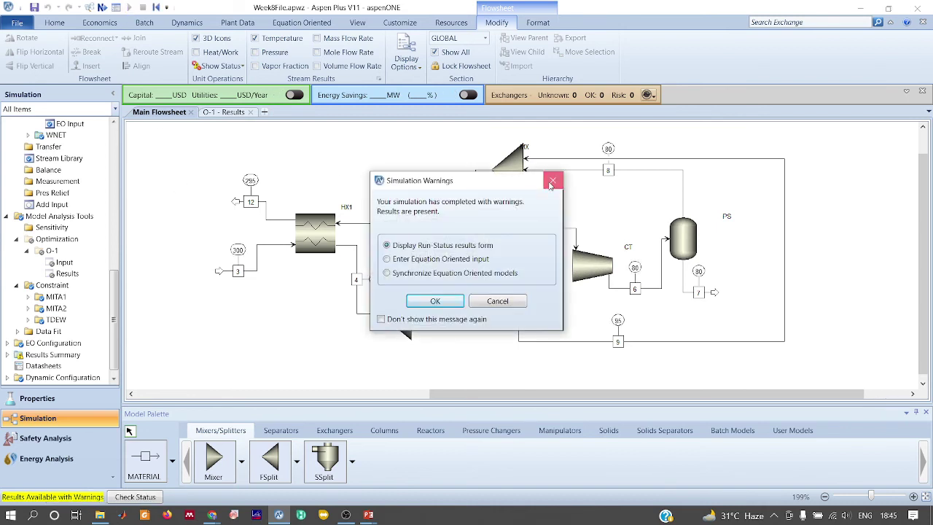
pyautogui.click(552, 180)
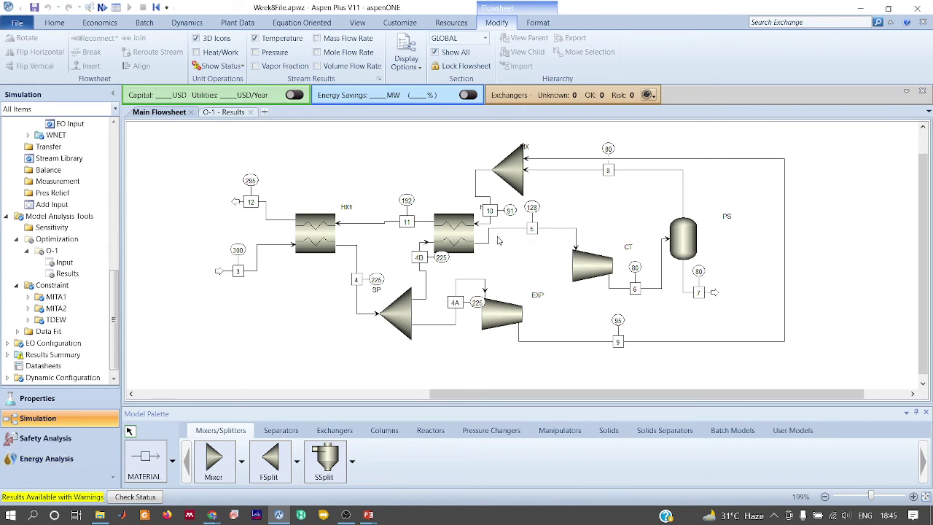
# Open the results of block CT and read its status messages.
pyautogui.scroll(10, 43, 261)
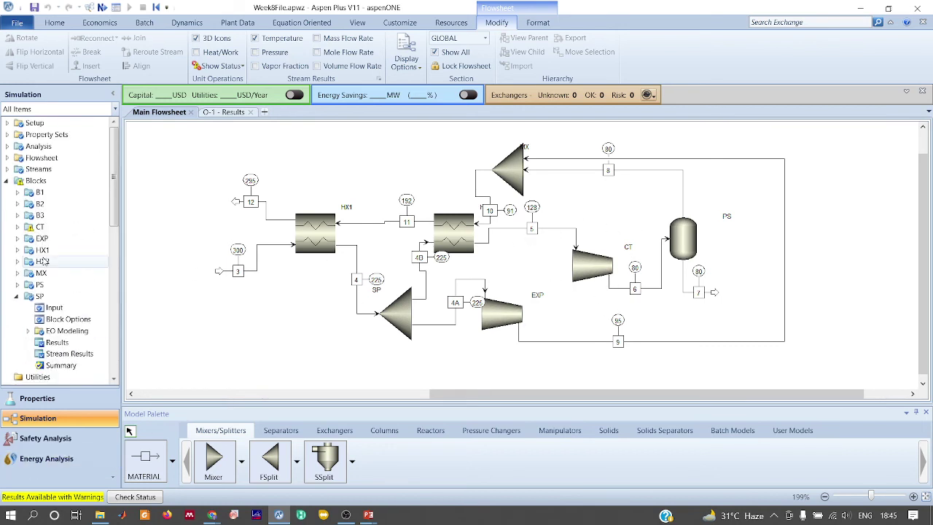
pyautogui.click(16, 227)
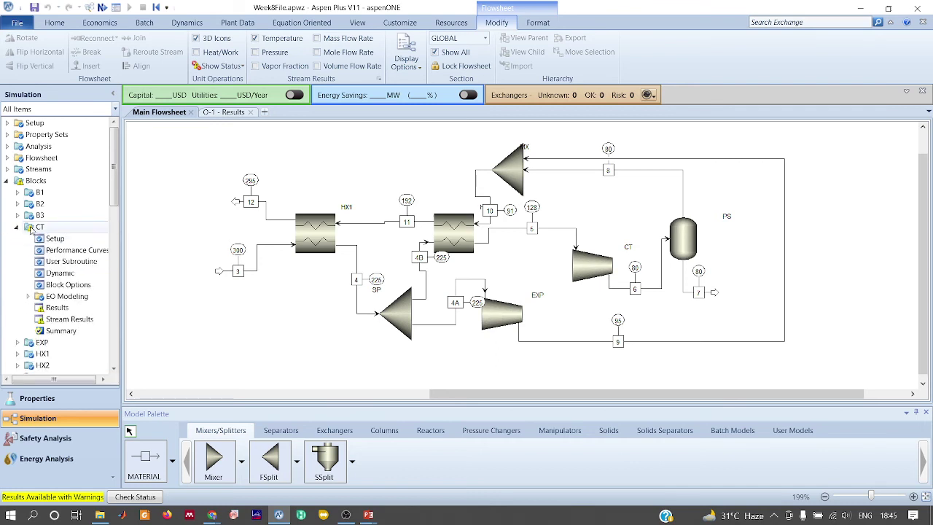
pyautogui.click(57, 308)
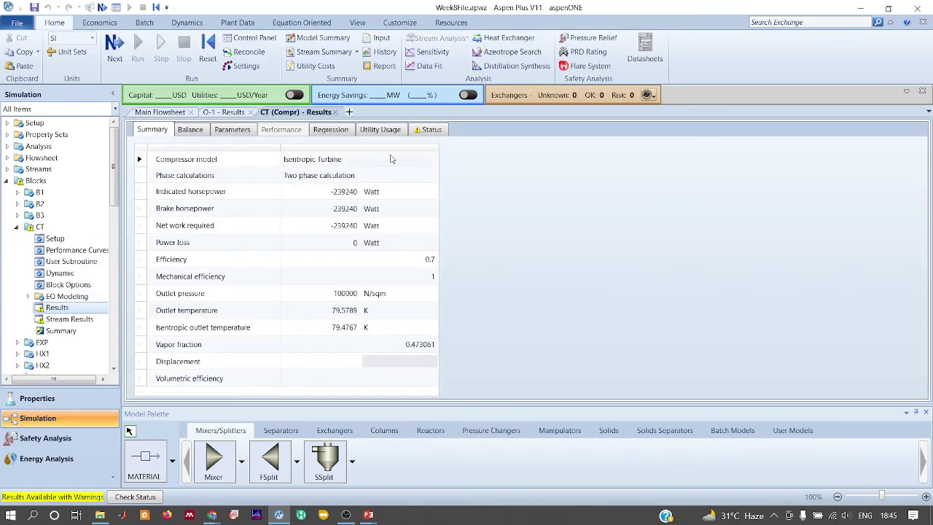
pyautogui.click(439, 130)
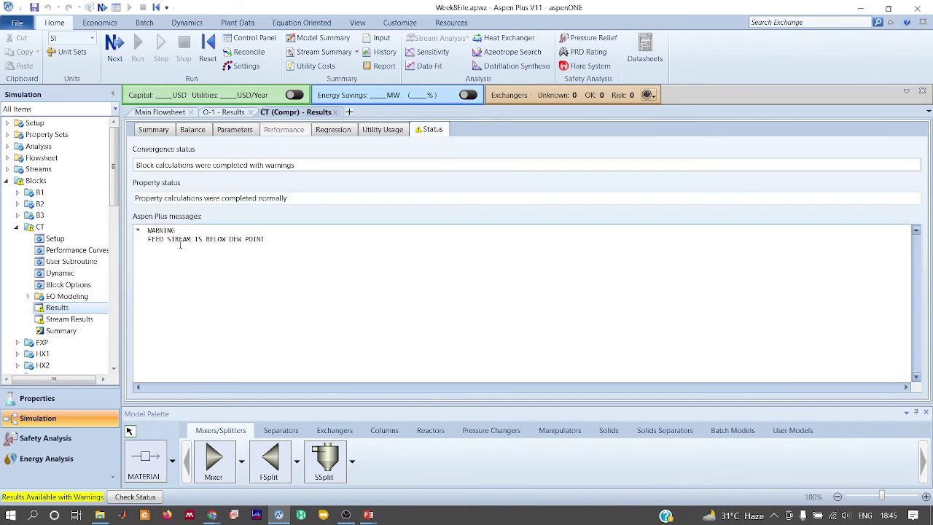
pyautogui.moveTo(148, 239); pyautogui.dragTo(299, 244)
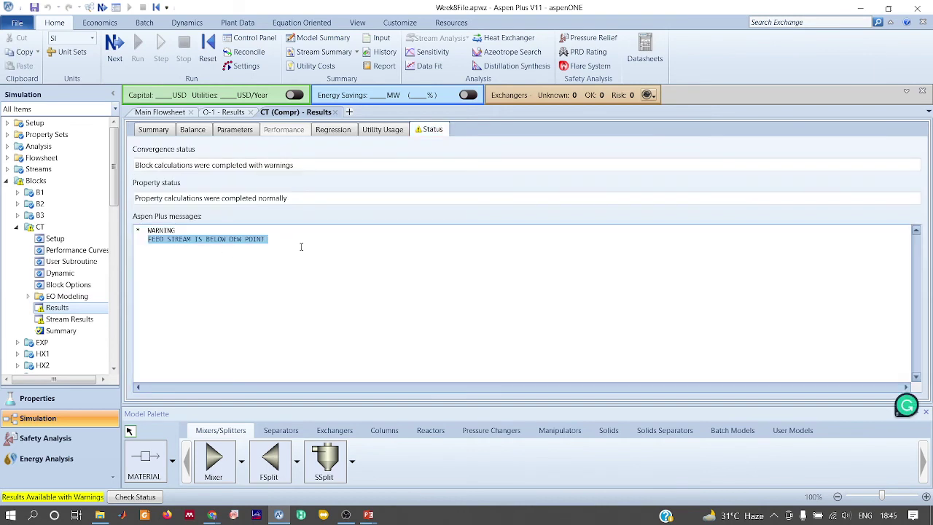
pyautogui.click(299, 244)
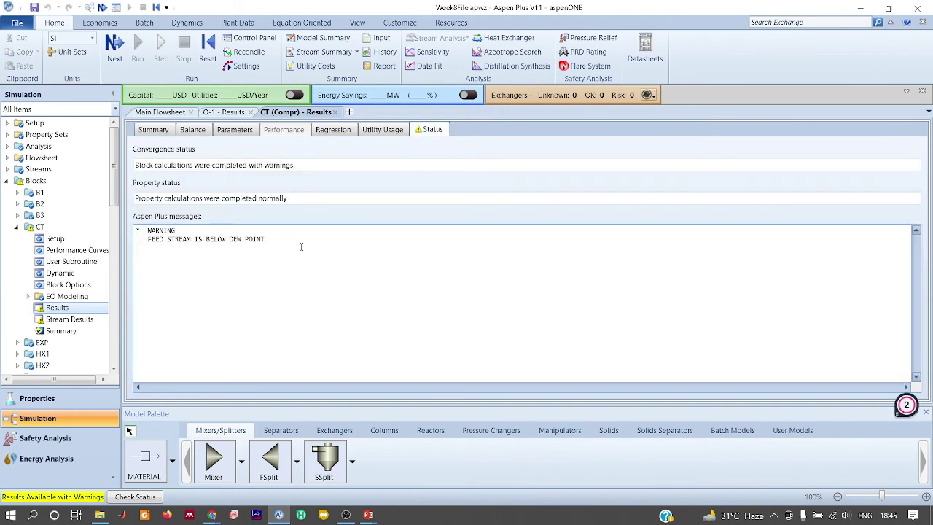
# Return to the main flowsheet and check the Google Meet call for new in-call messages.
pyautogui.click(144, 113)
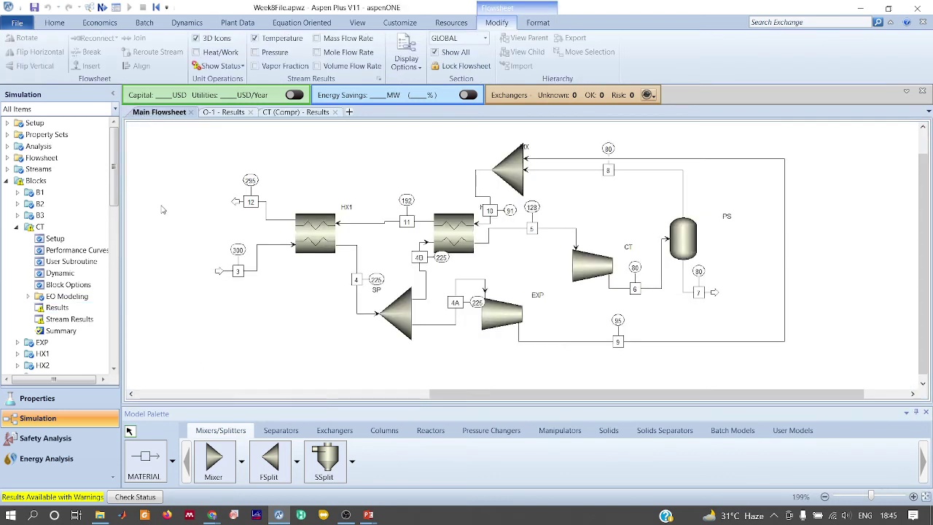
pyautogui.hotkey('alt', 'Tab')
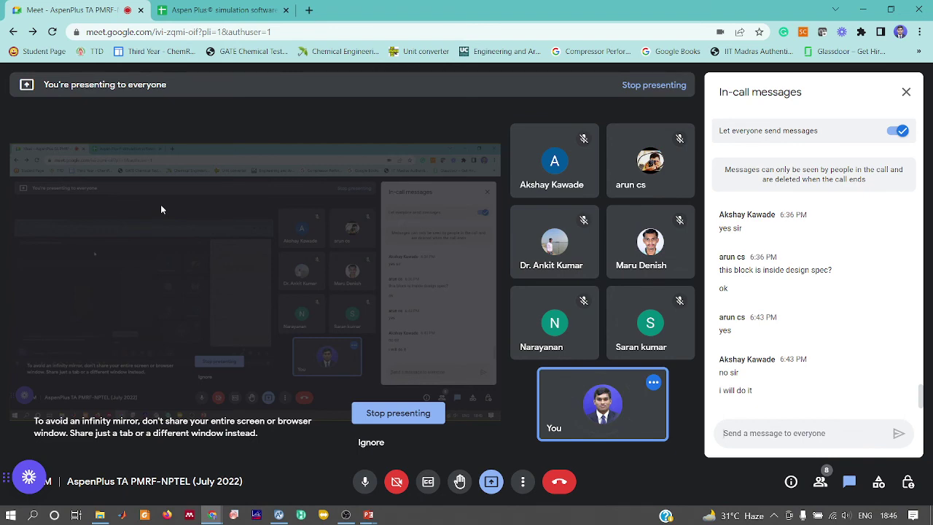
pyautogui.hotkey('alt', 'Tab')
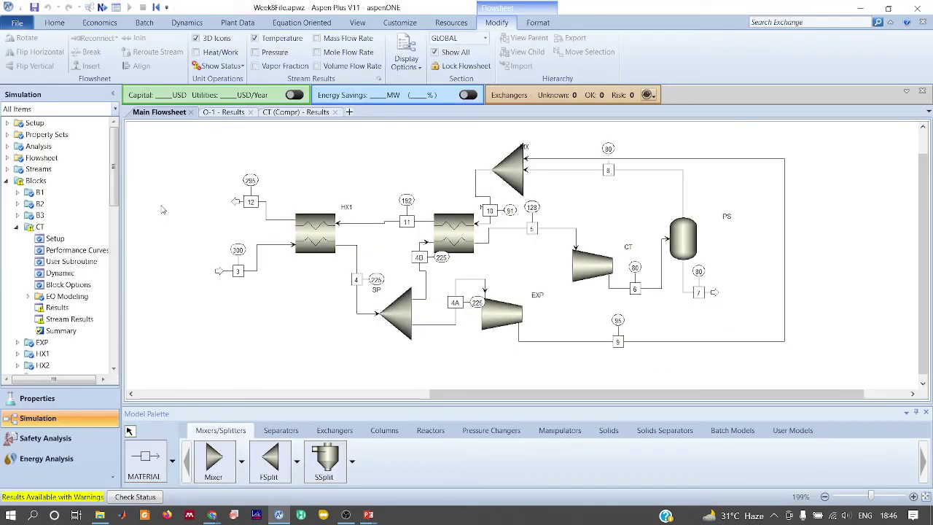
pyautogui.hotkey('alt', 'Tab')
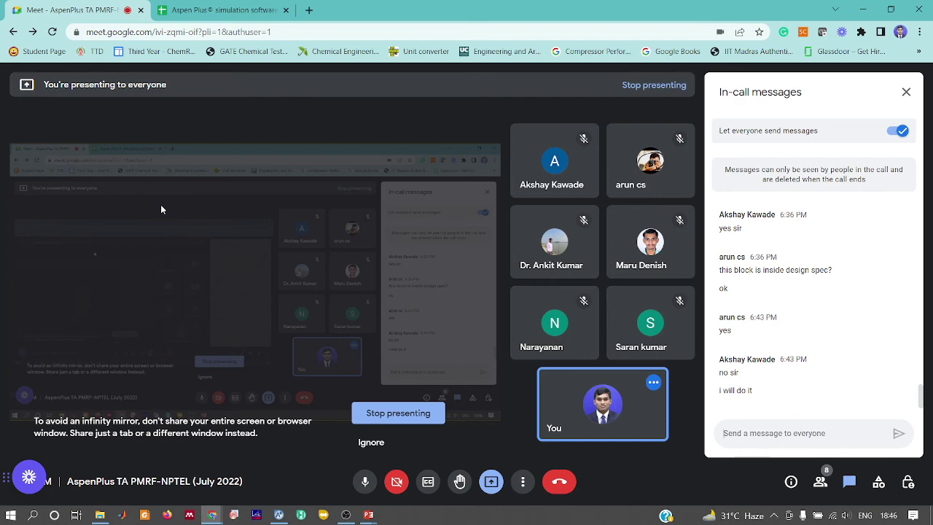
# Switch to the PowerPoint slideshow, review the air separation plant and Tutorial - 8 slides, and compare the process diagram with the Aspen Plus flowsheet.
pyautogui.hotkey('alt', 'Tab')
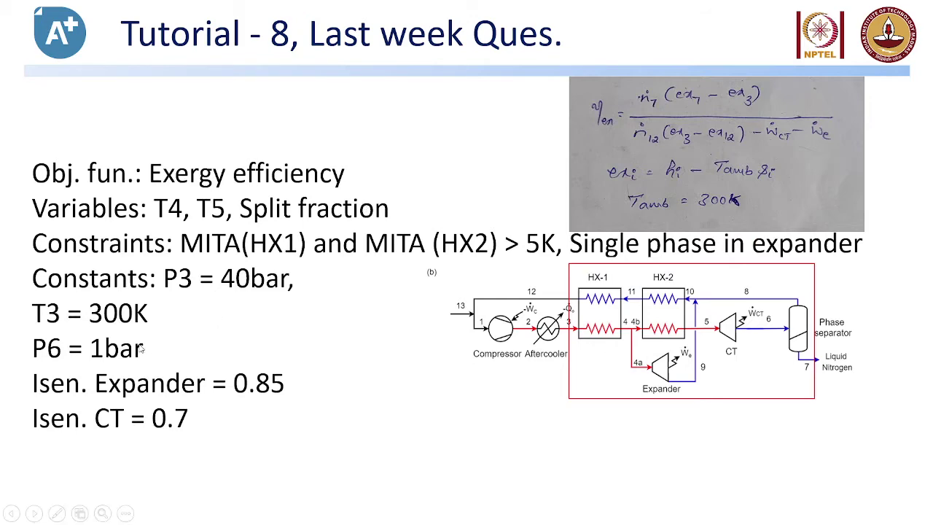
pyautogui.press('Left')
pyautogui.press('Left')
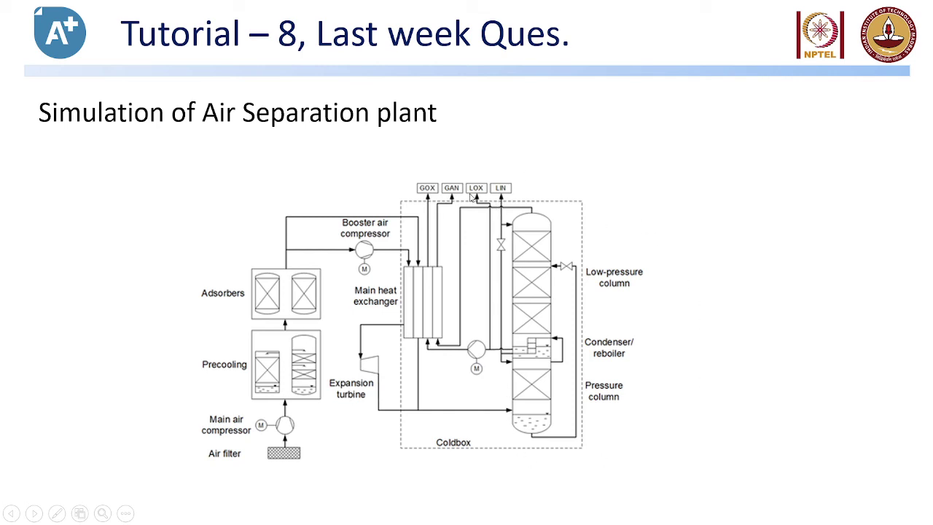
pyautogui.click(368, 209)
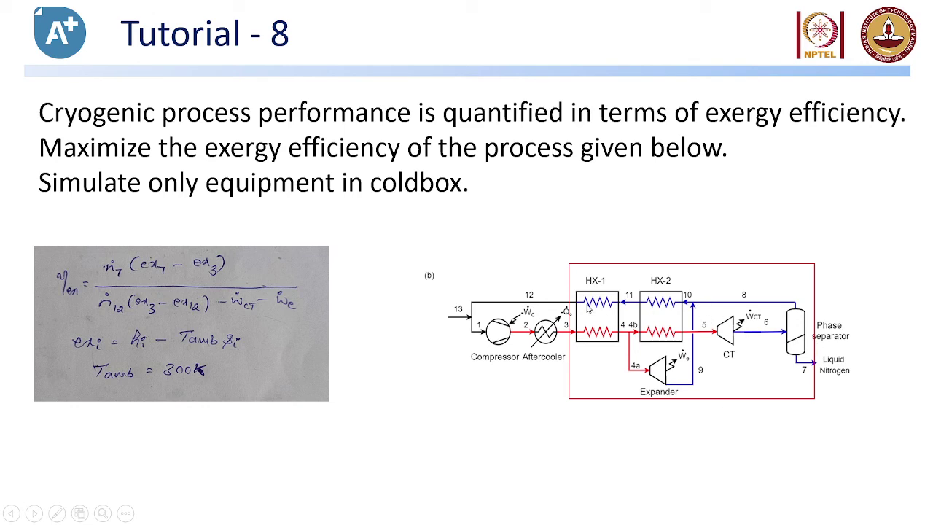
pyautogui.hotkey('alt', 'Tab')
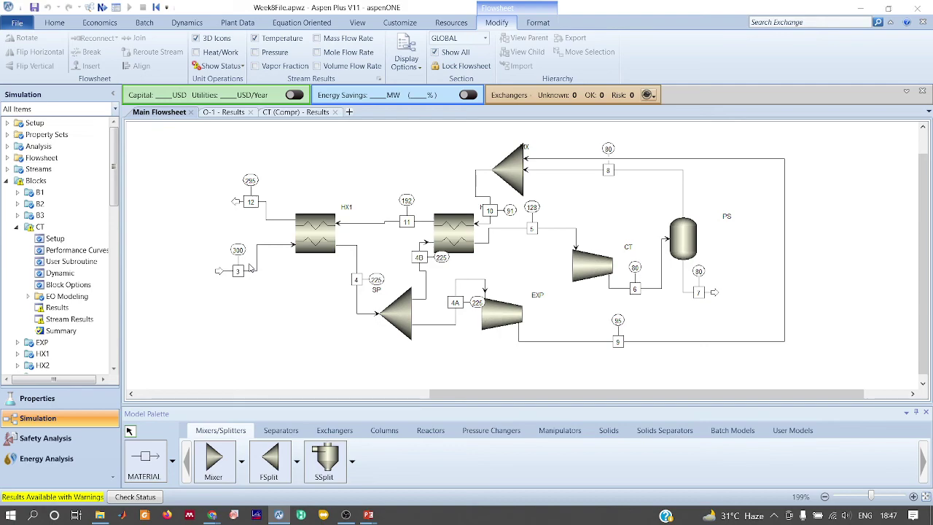
pyautogui.hotkey('alt', 'Tab')
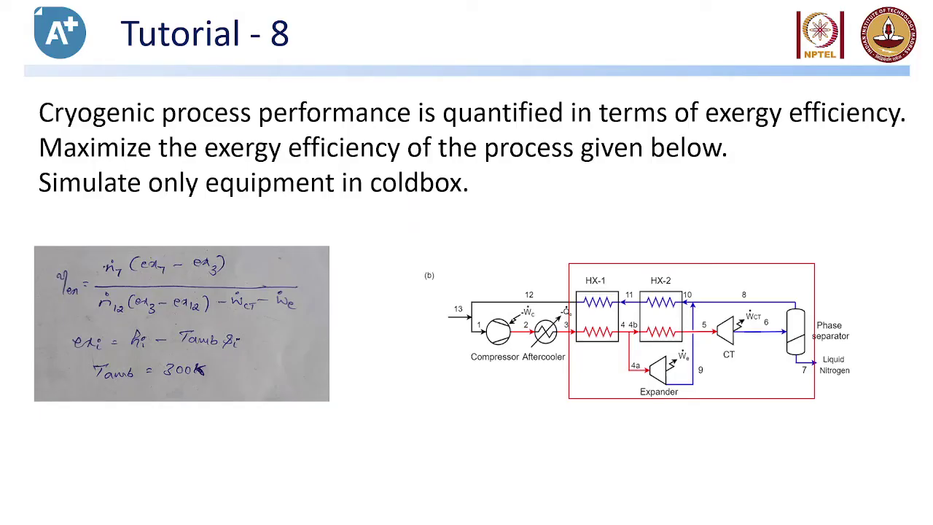
# Switch back to Aspen Plus and review the EFF calculator's full list of sampled variables and its Fortran statements.
pyautogui.hotkey('alt', 'Tab')
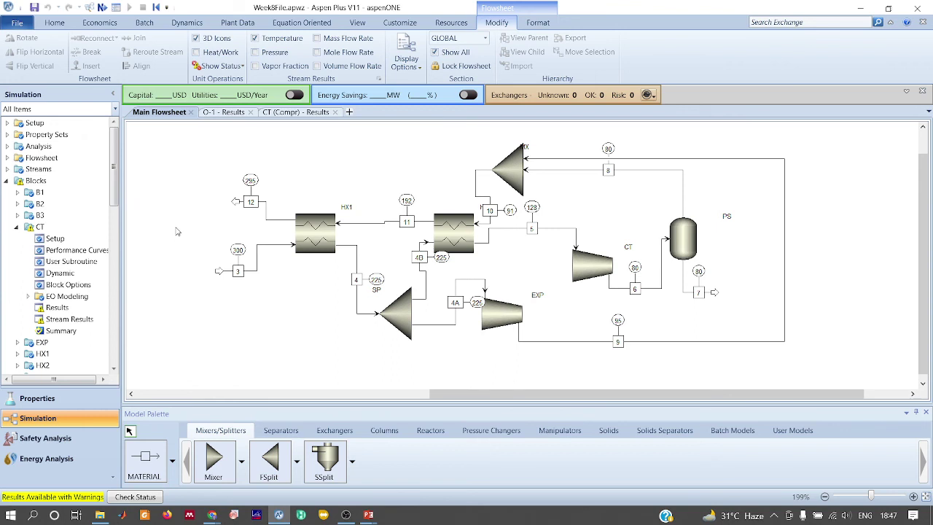
pyautogui.click(6, 180)
pyautogui.click(64, 273)
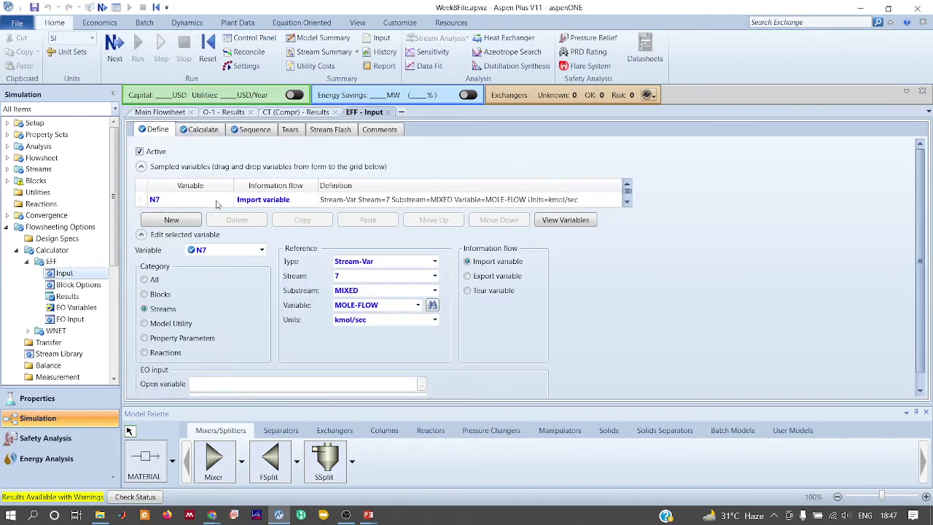
pyautogui.click(141, 234)
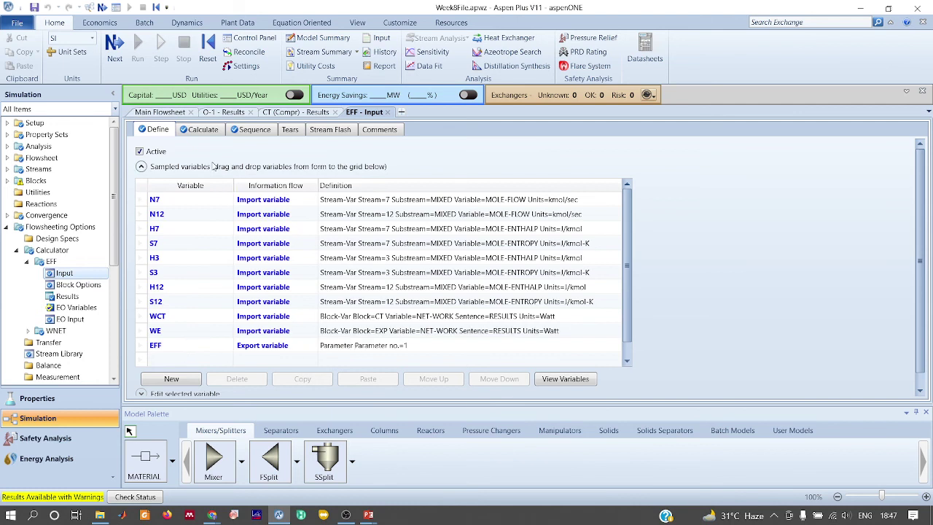
pyautogui.click(199, 131)
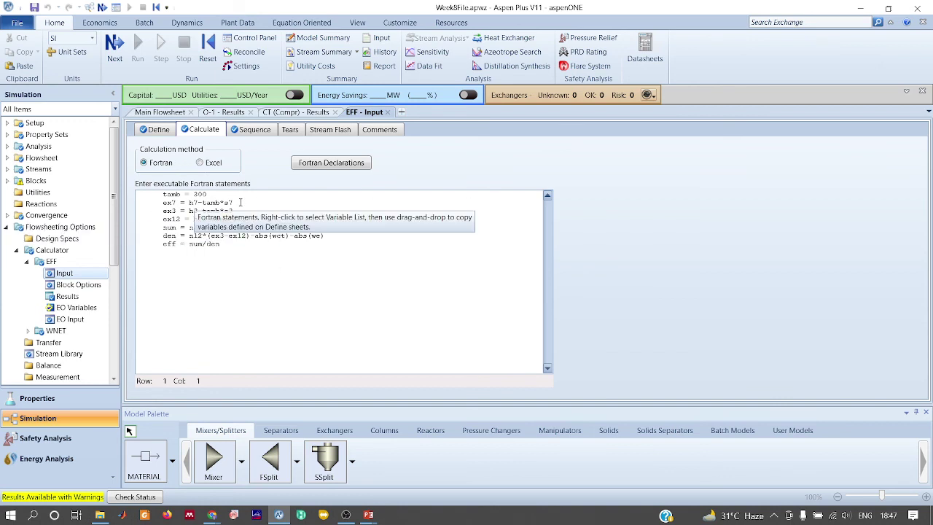
# View the optimization constraints list, and switch to the PowerPoint slide that states the objective function, variables, constraints and constants.
pyautogui.scroll(-6, 53, 309)
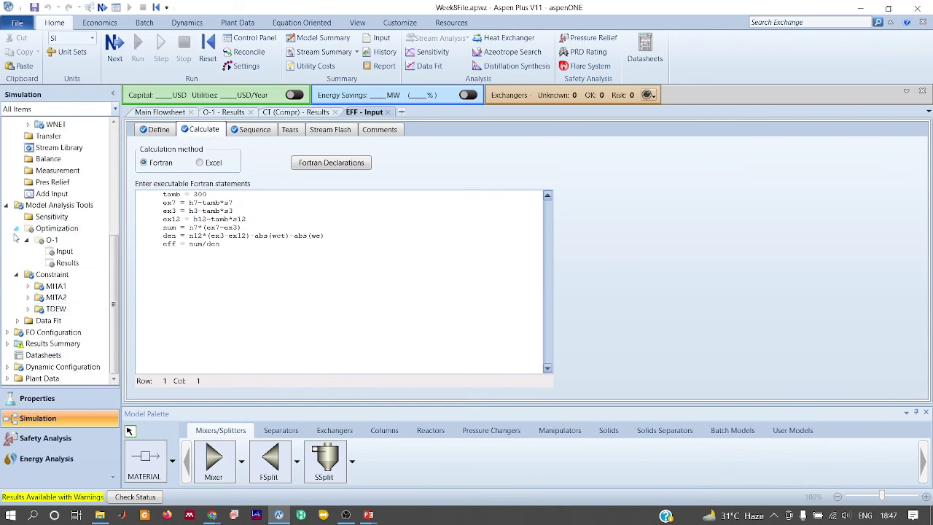
pyautogui.click(40, 277)
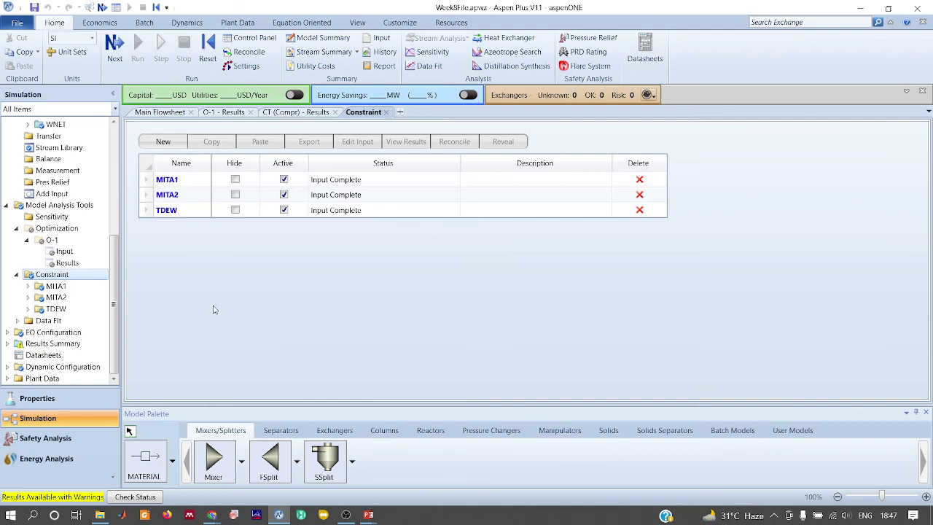
pyautogui.hotkey('alt', 'Tab')
pyautogui.press('Right')
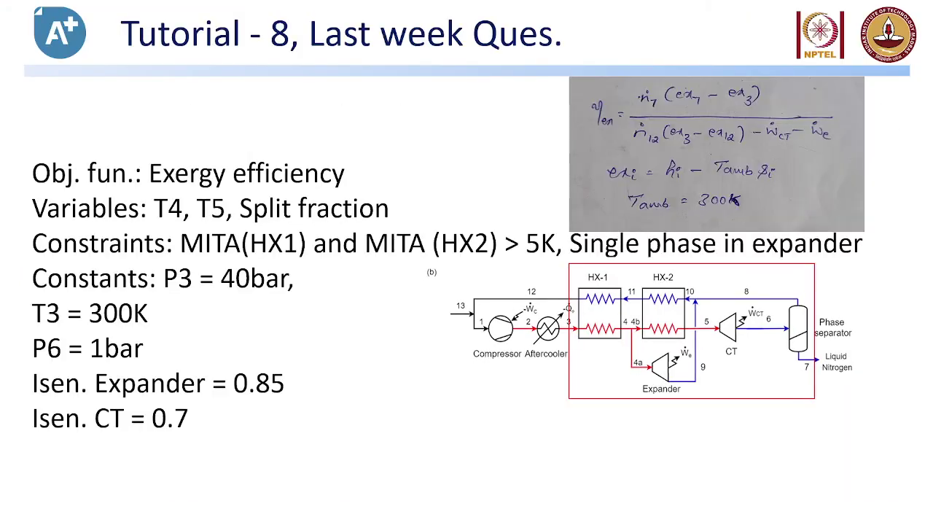